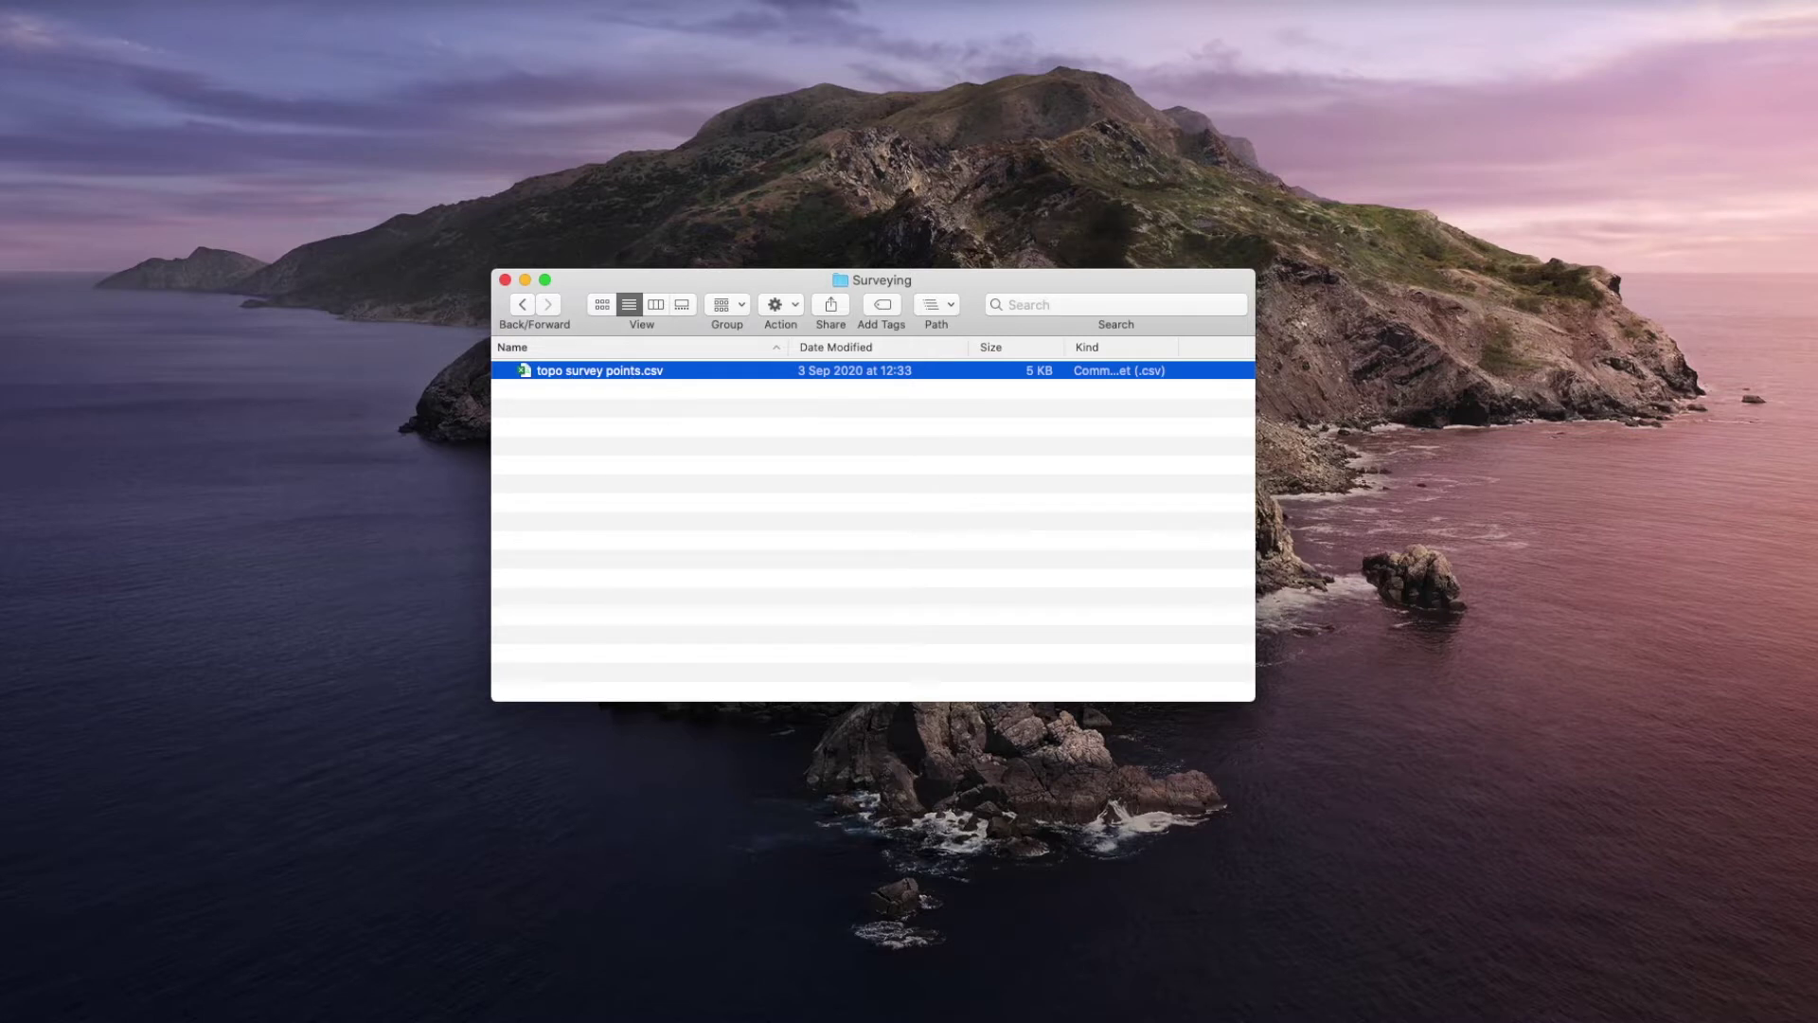
# Open topo survey points.csv from the Surveying folder in Excel
pyautogui.press('super+o')
pyautogui.moveTo(624, 270); pyautogui.dragTo(1048, 171)
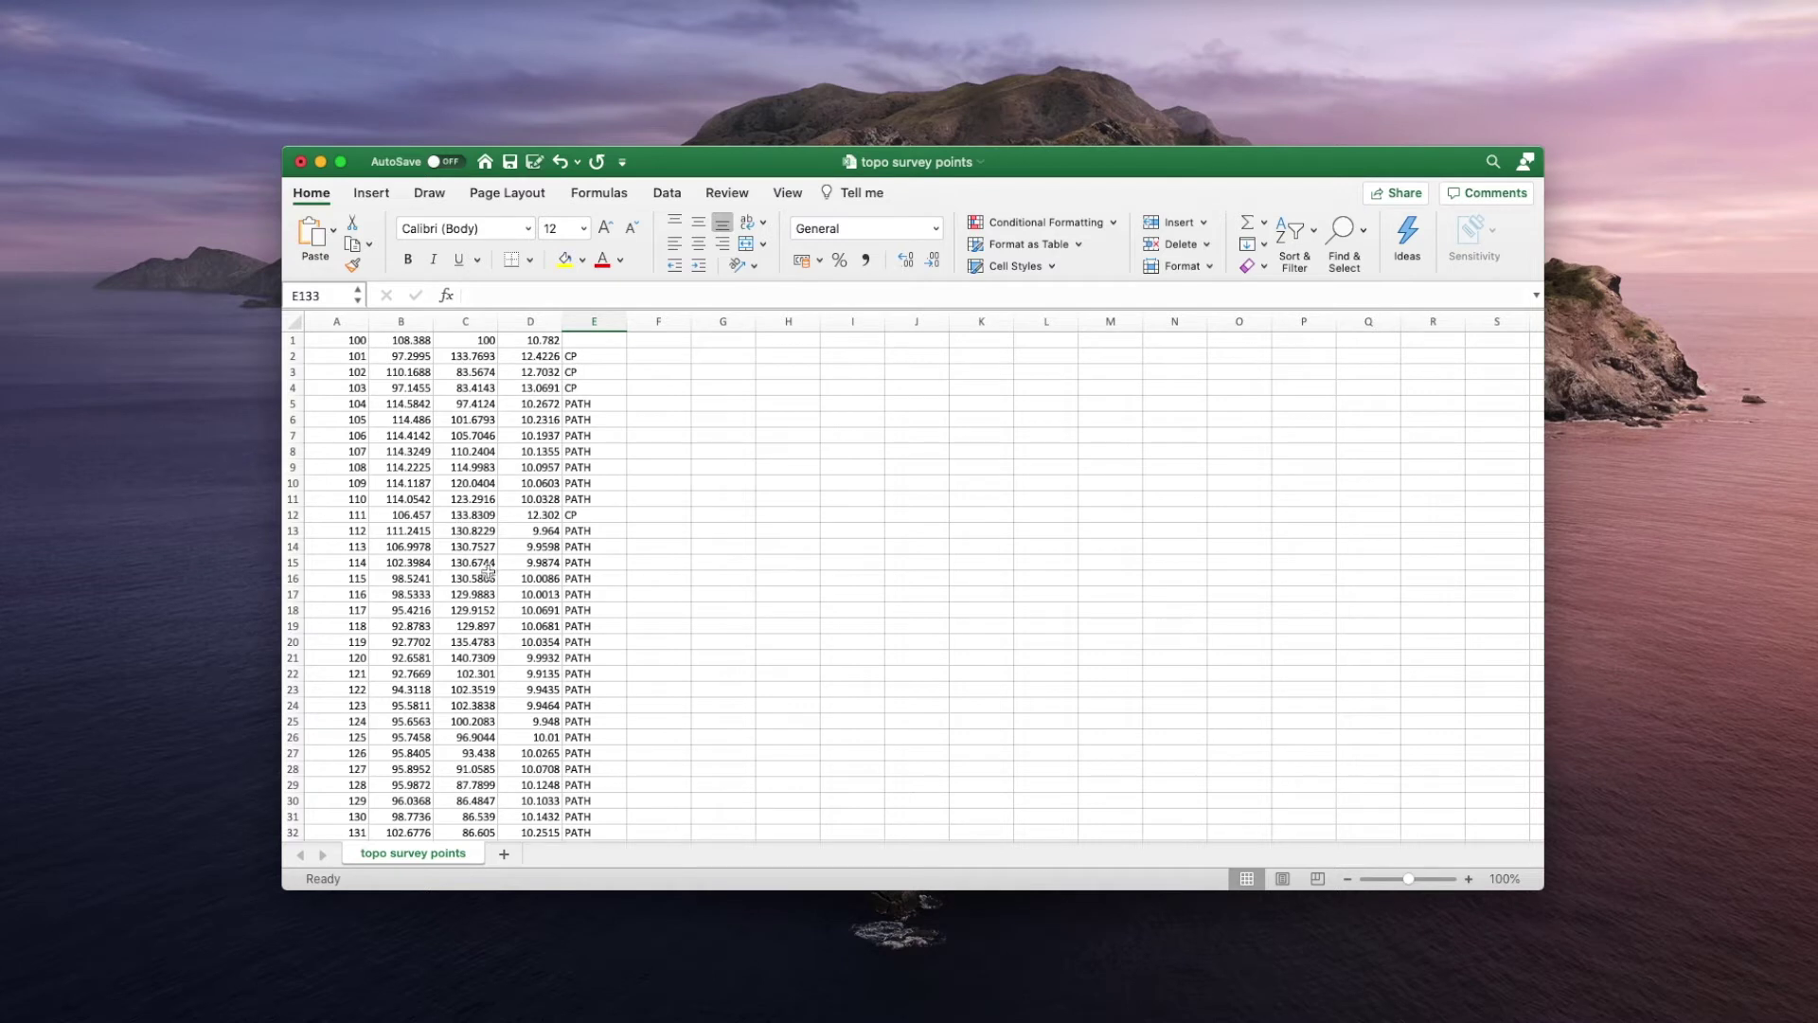
# Examine the point number, northing, easting, elevation and code columns through to the end of the survey data
pyautogui.click(335, 322)
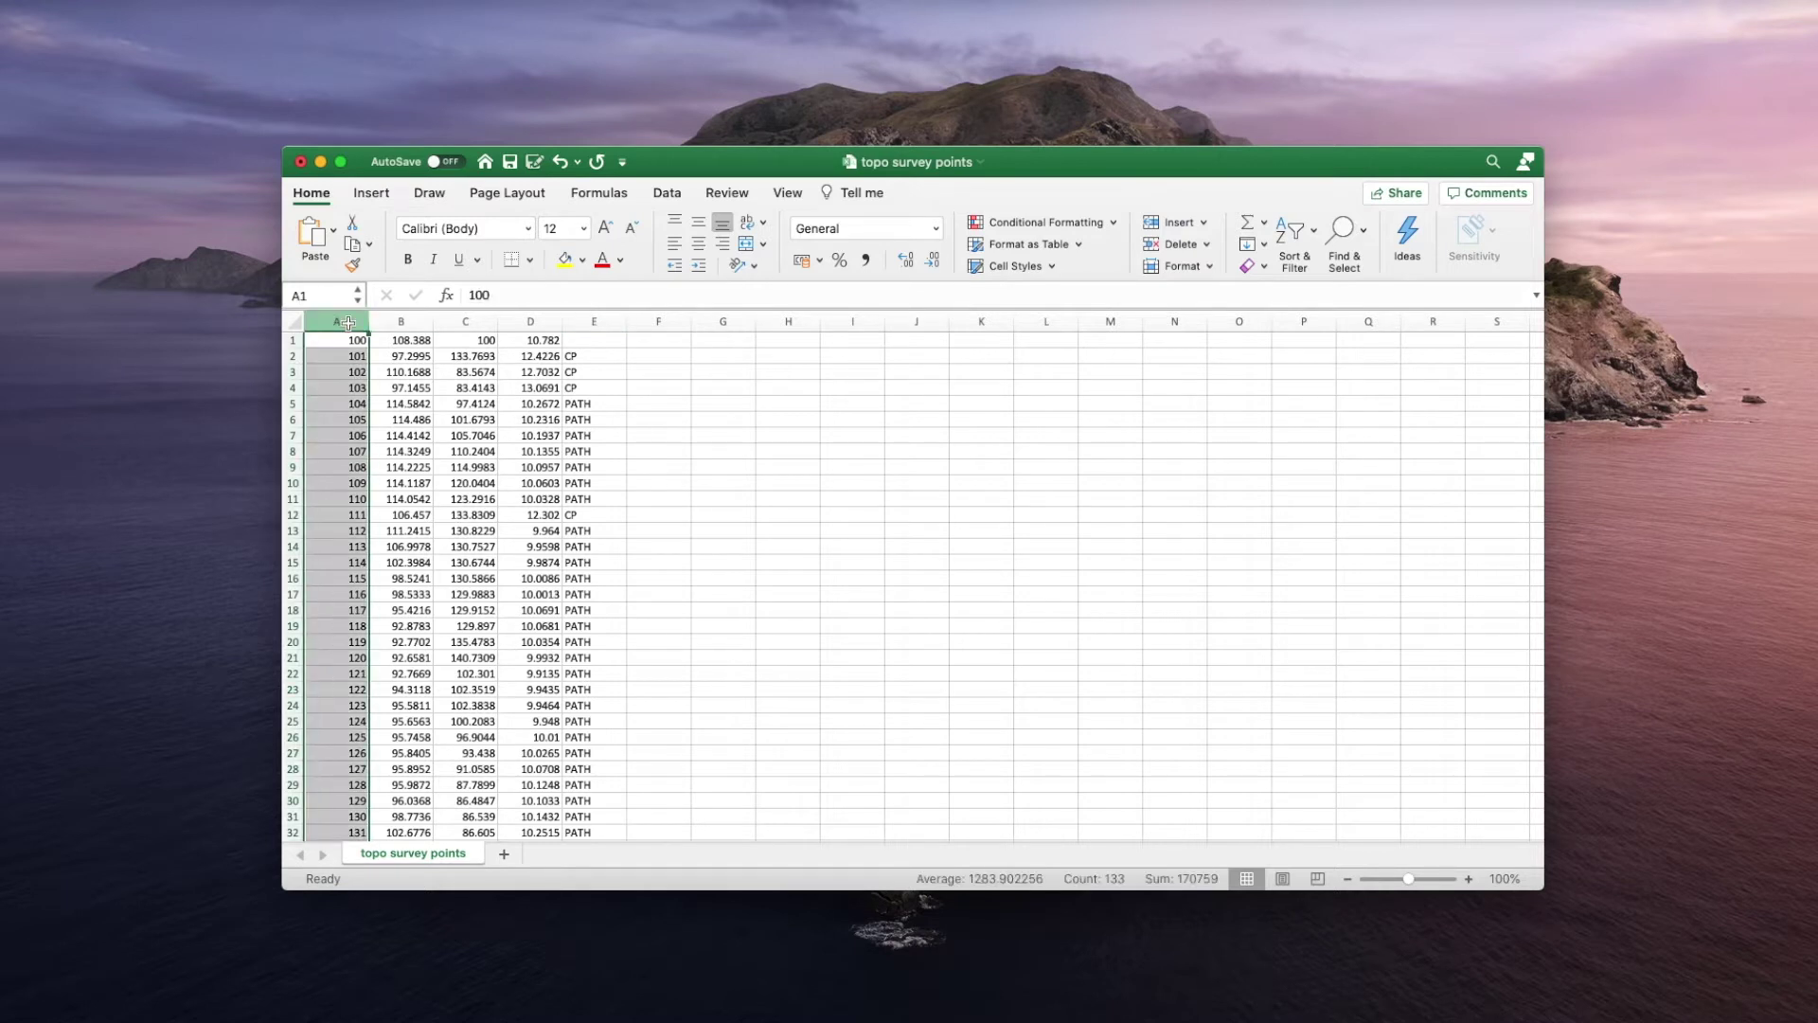
pyautogui.click(413, 323)
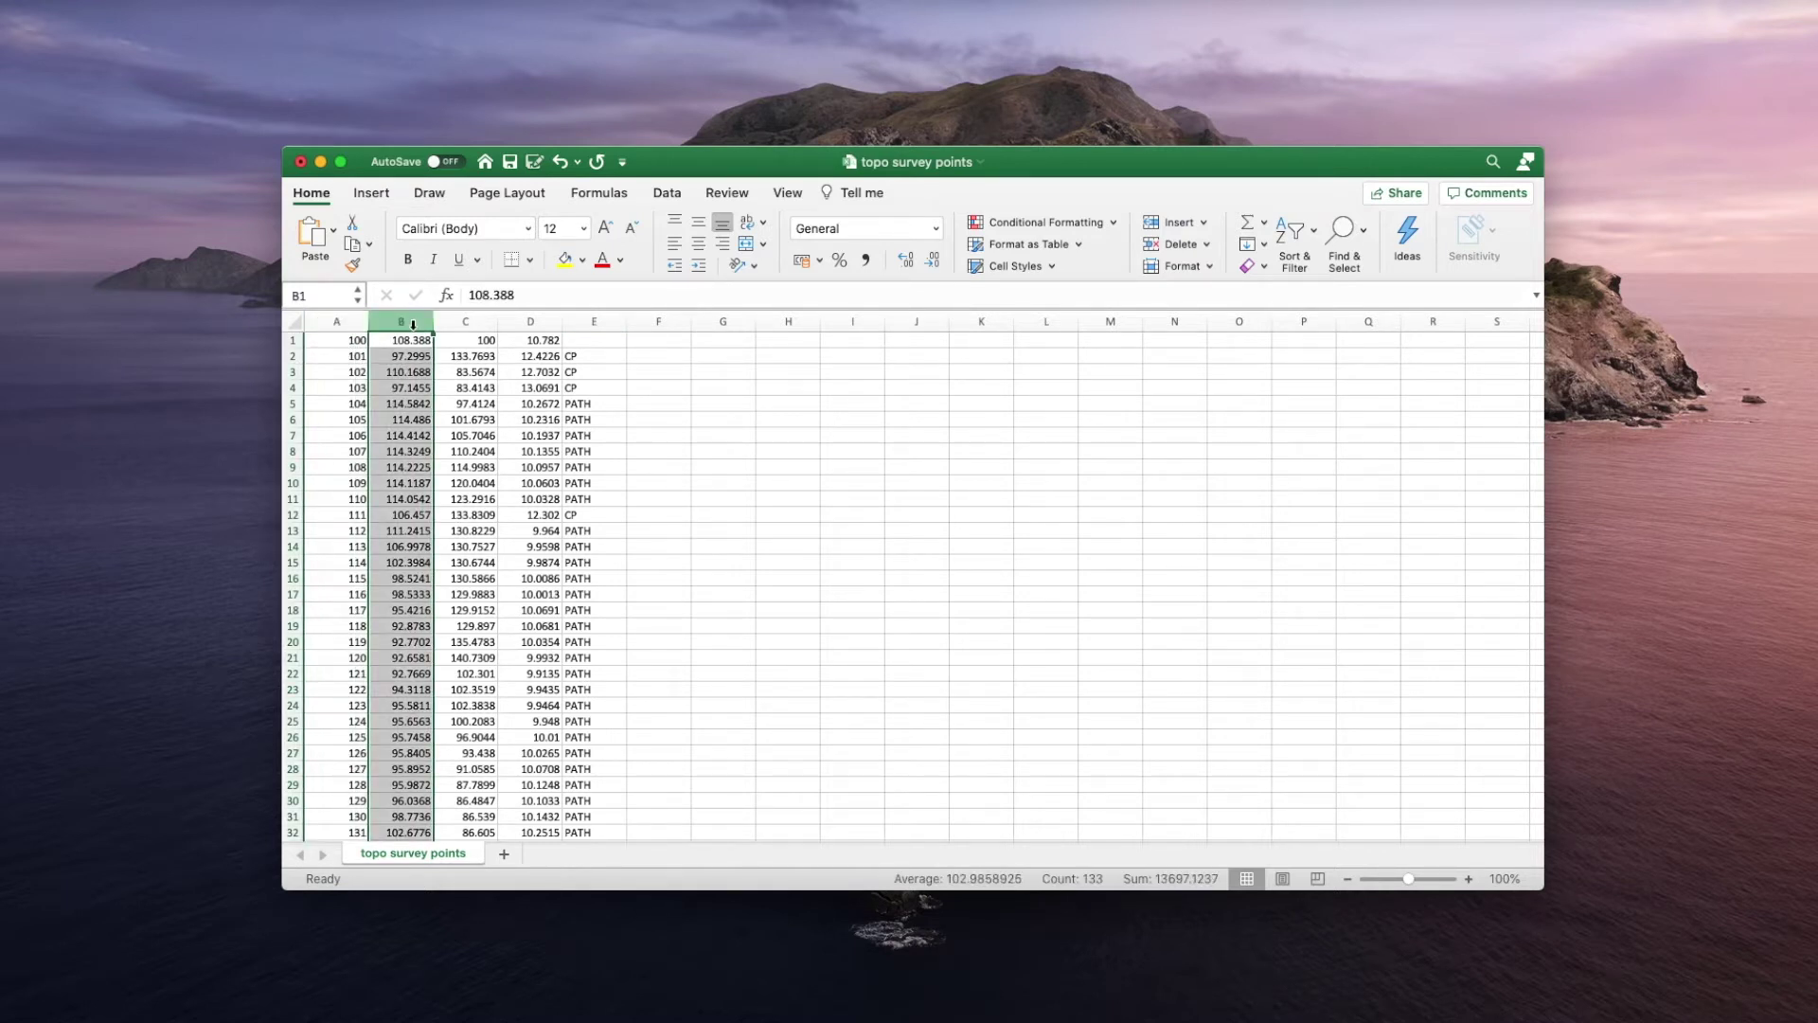
pyautogui.click(488, 322)
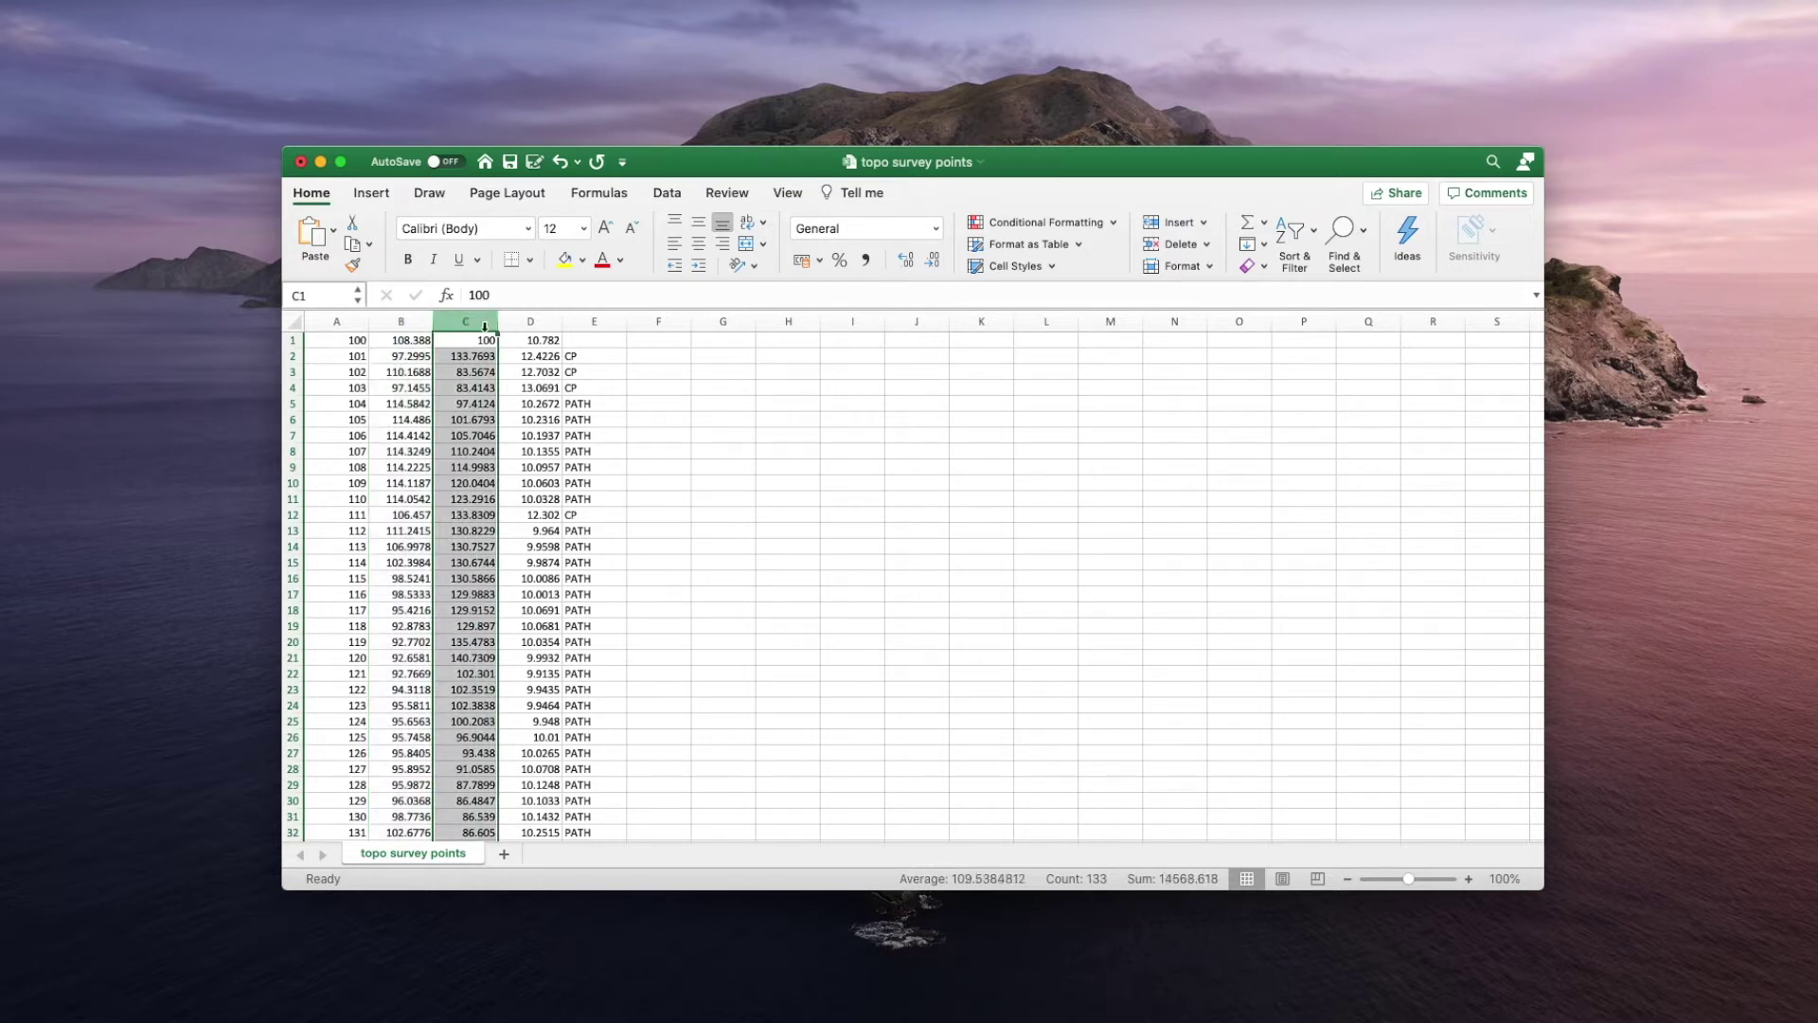
pyautogui.click(543, 322)
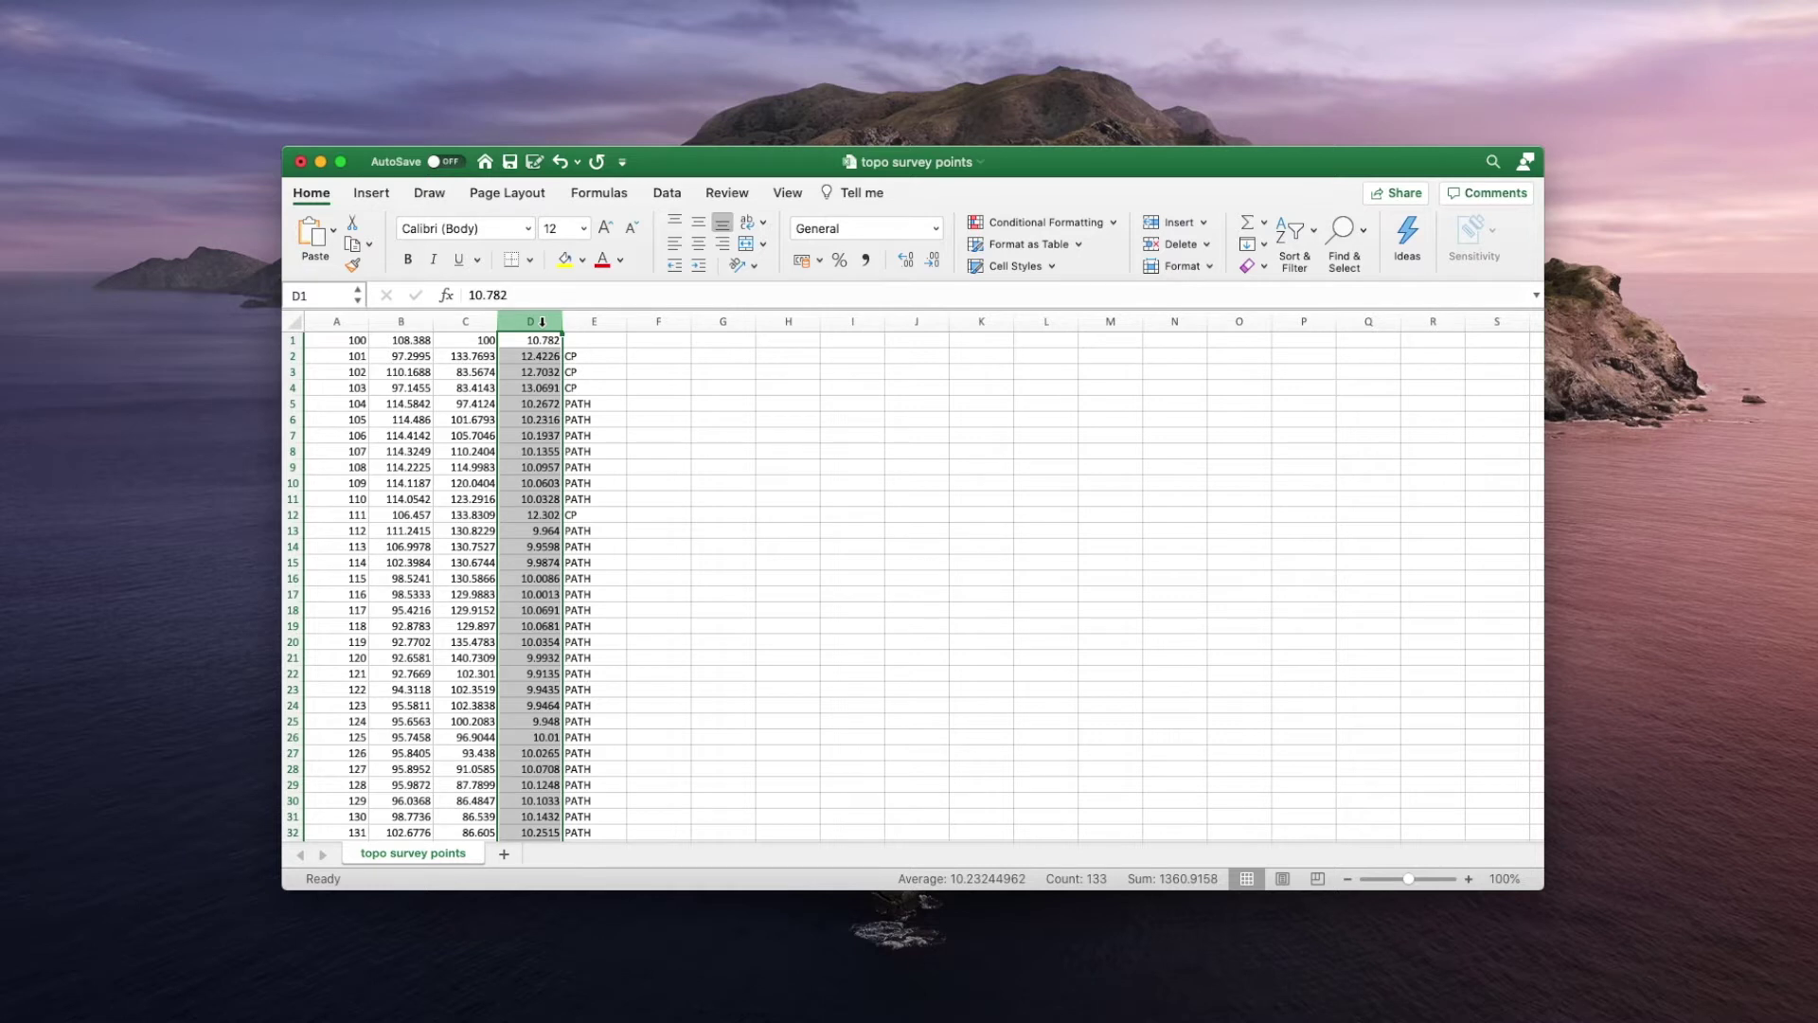
pyautogui.moveTo(543, 322); pyautogui.dragTo(576, 329)
pyautogui.click(582, 320)
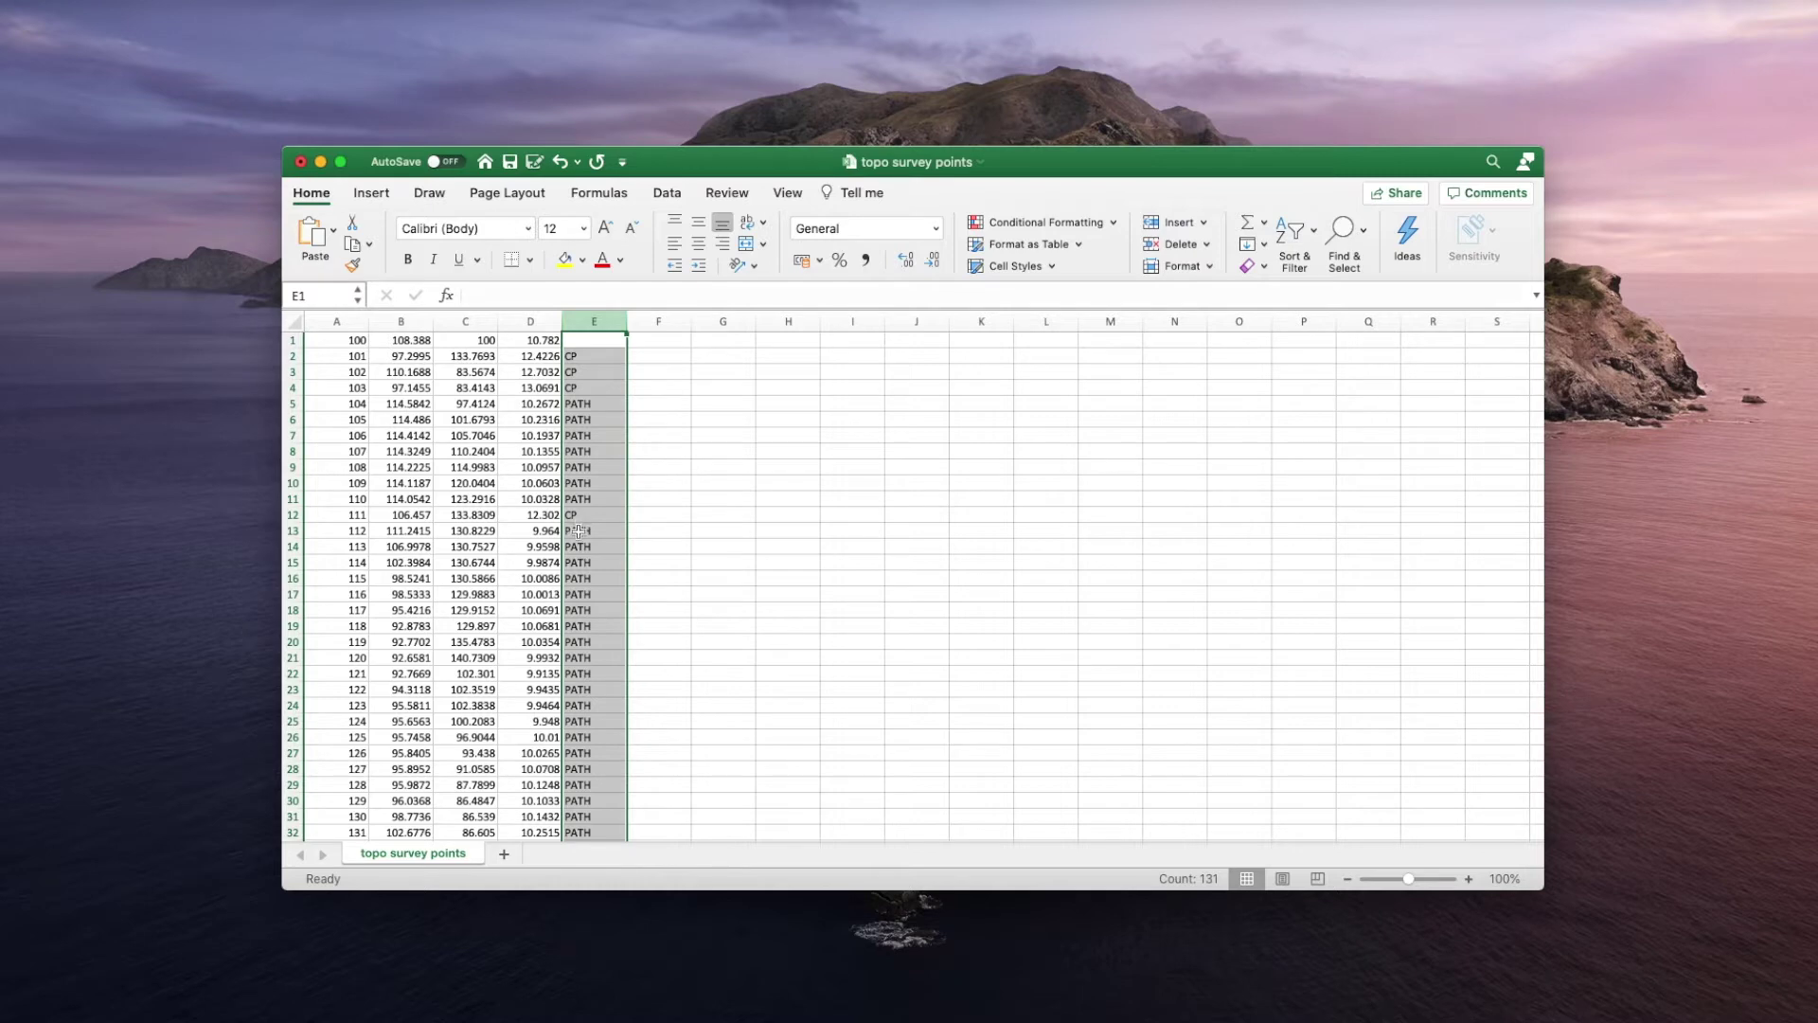
pyautogui.scroll(-3, 603, 482)
pyautogui.scroll(-20, 603, 482)
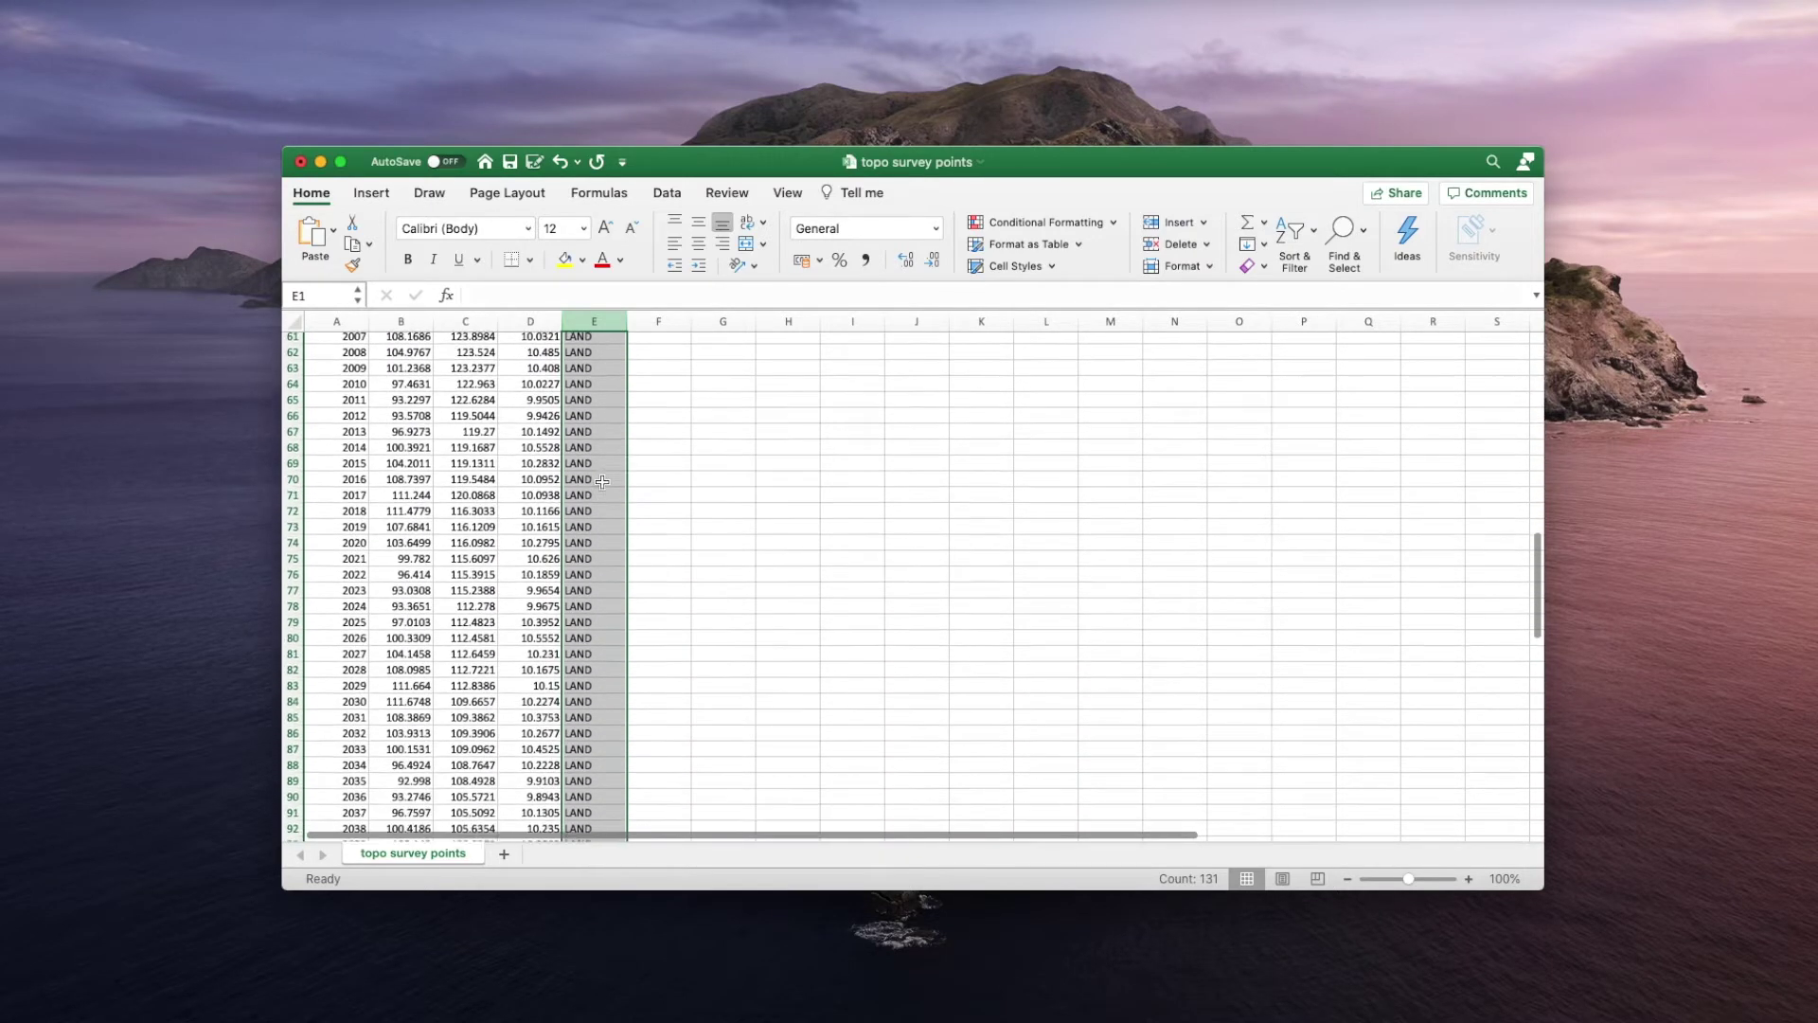
pyautogui.scroll(-12, 603, 482)
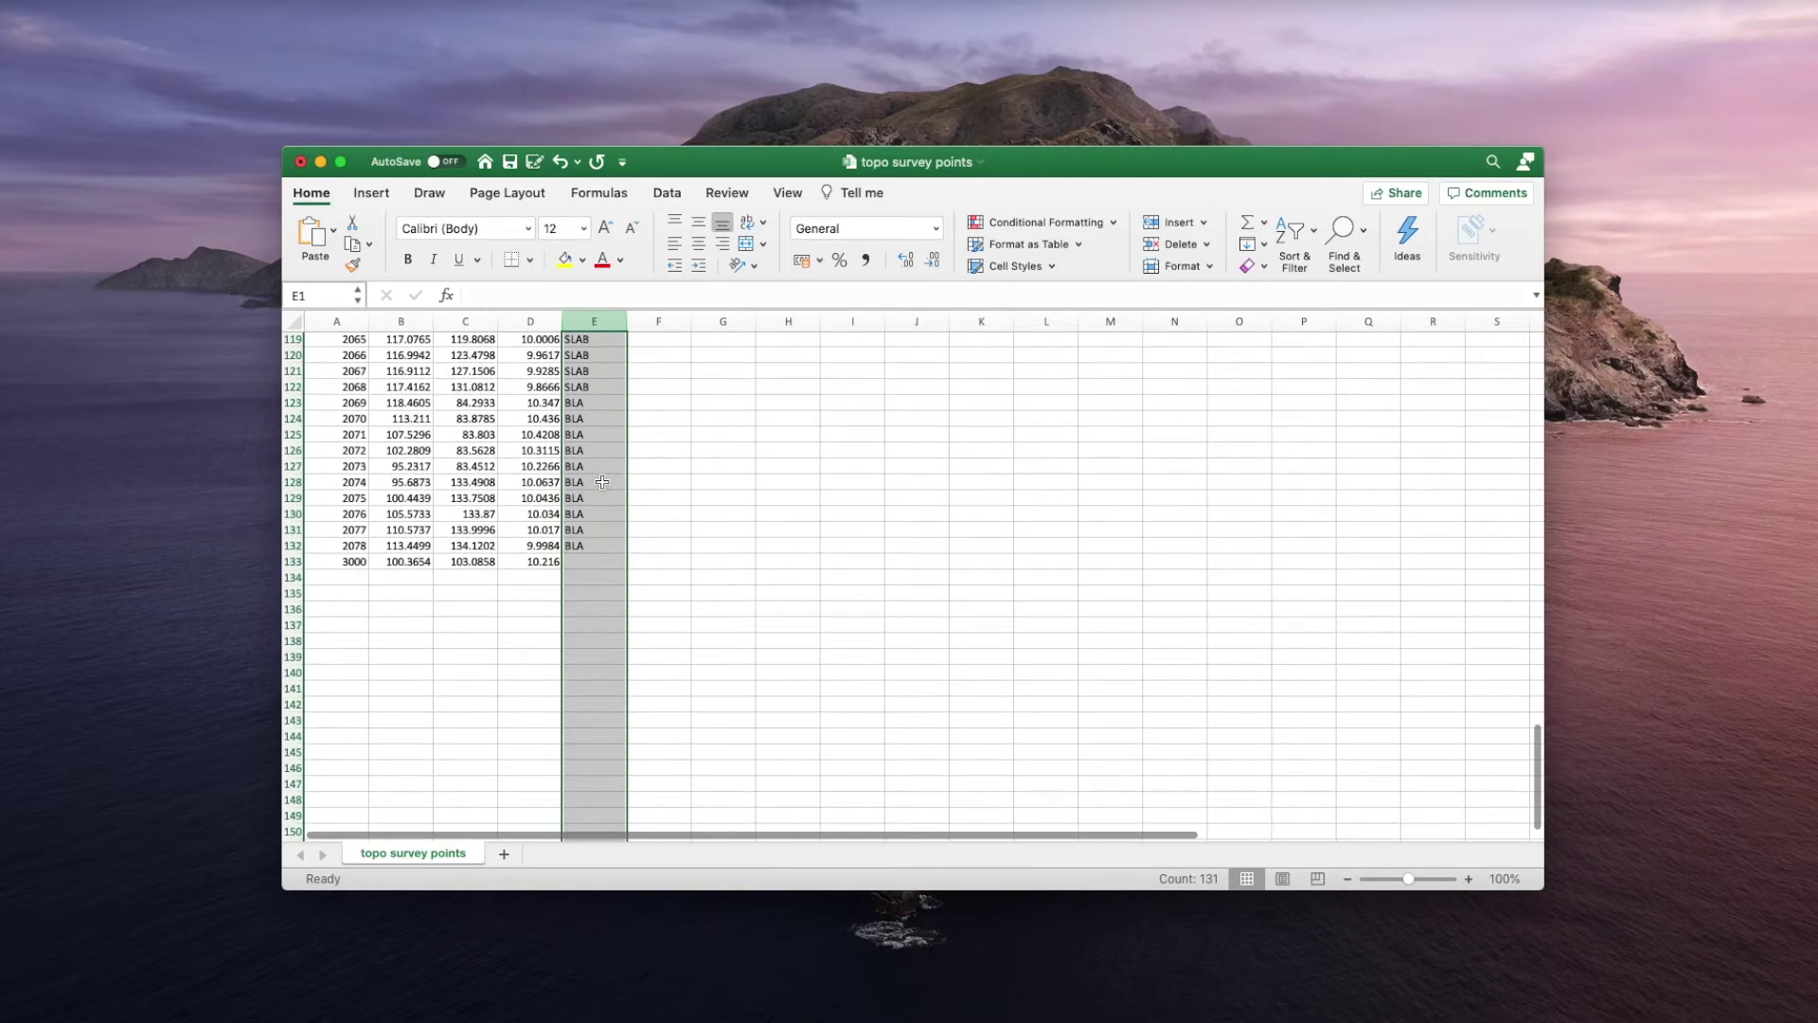
pyautogui.scroll(20, 589, 474)
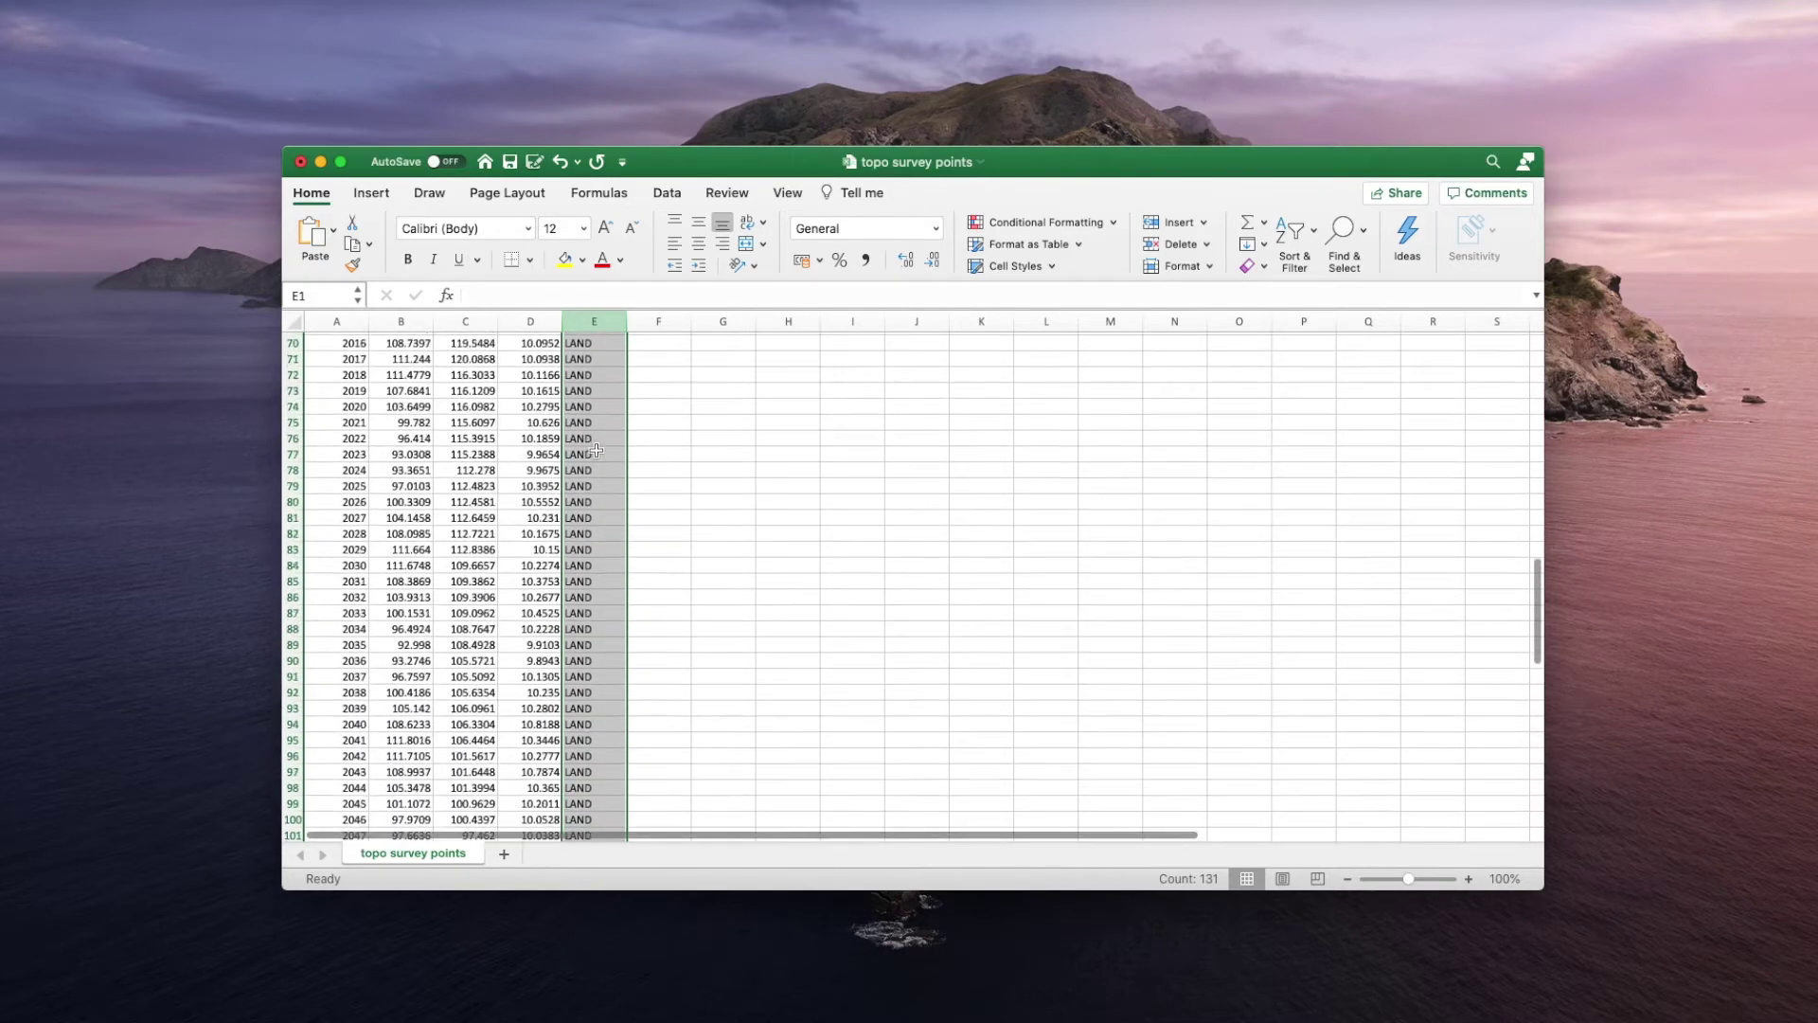
pyautogui.scroll(5, 589, 409)
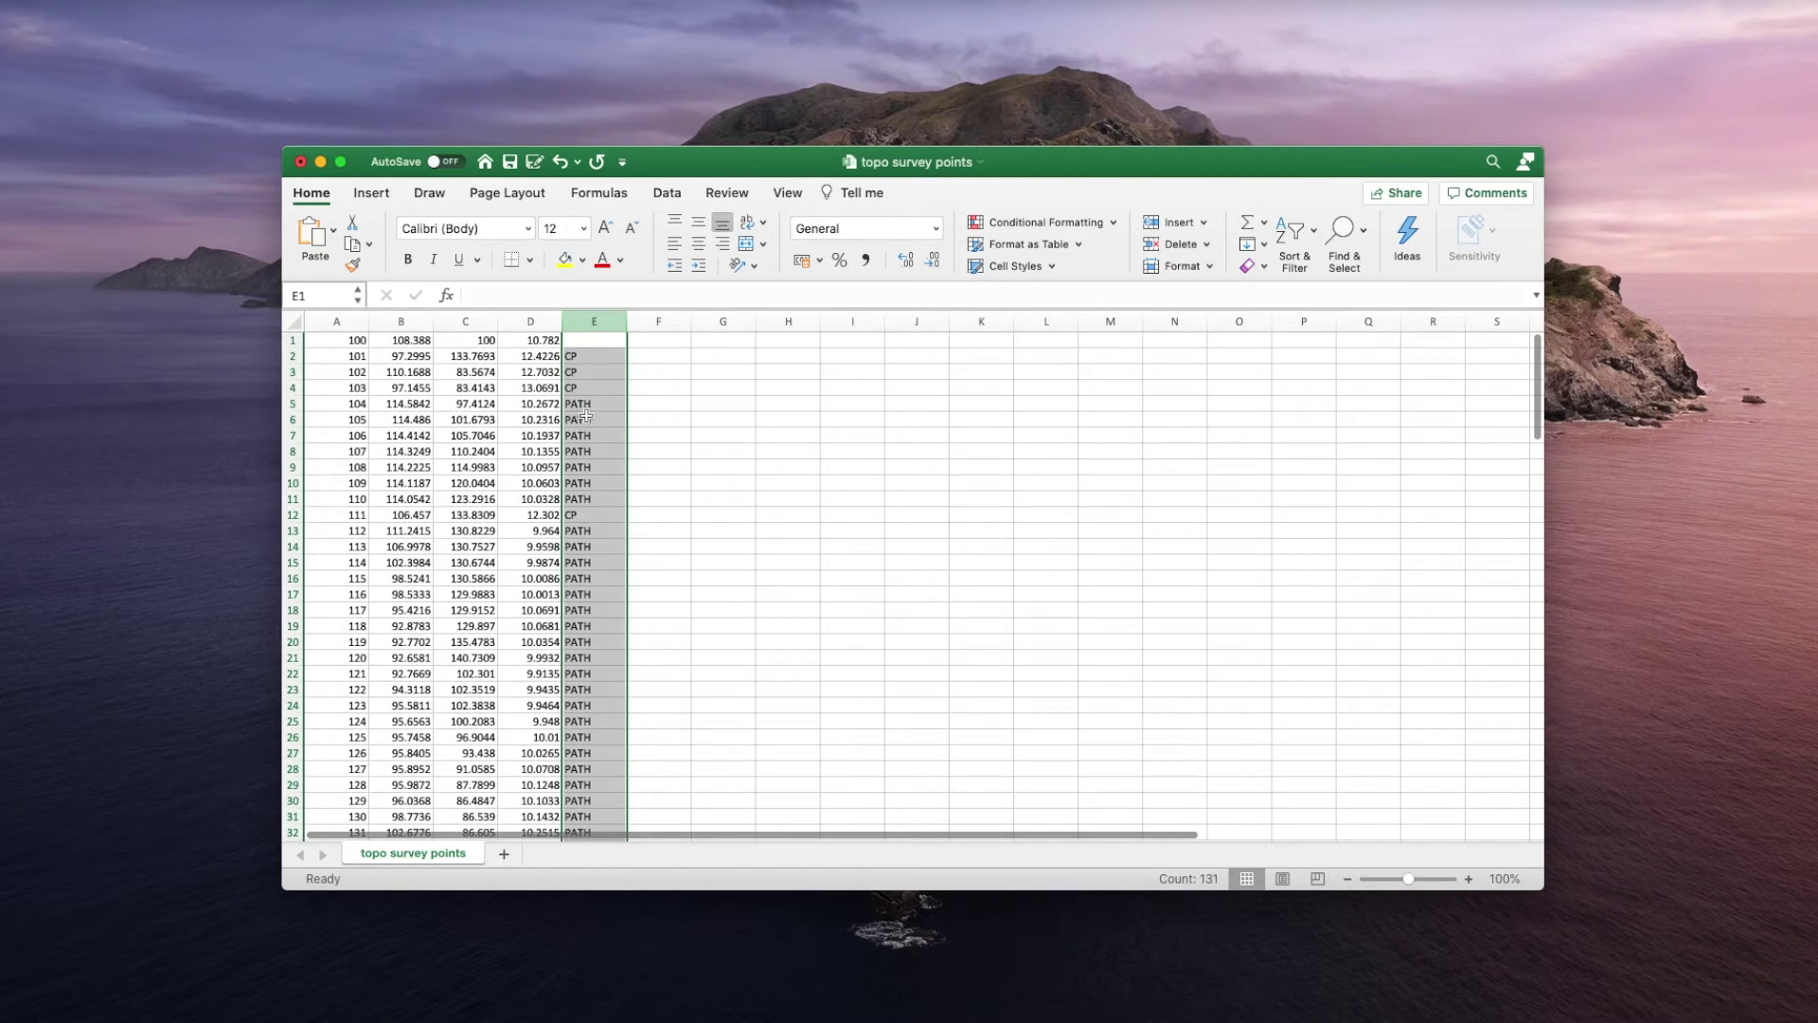
# Enter the code CP in cell E1 for survey point 100
pyautogui.click(575, 341)
pyautogui.write('CP')
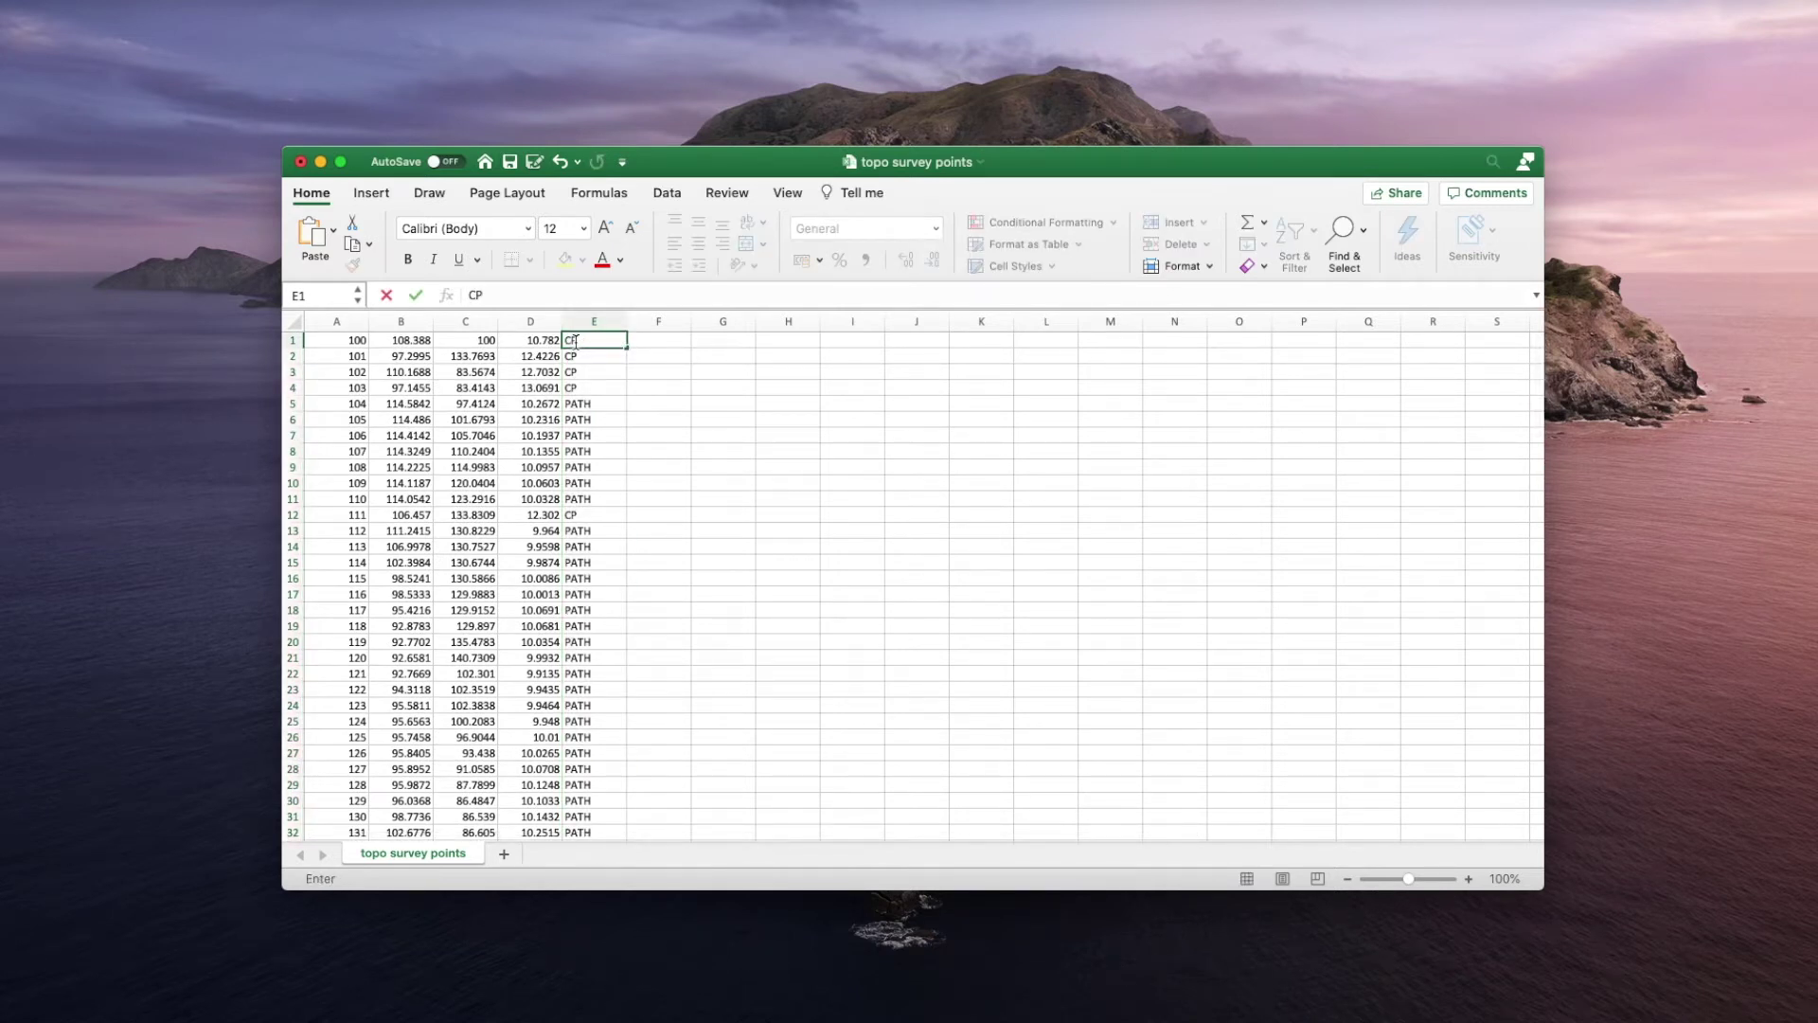
pyautogui.press('Return')
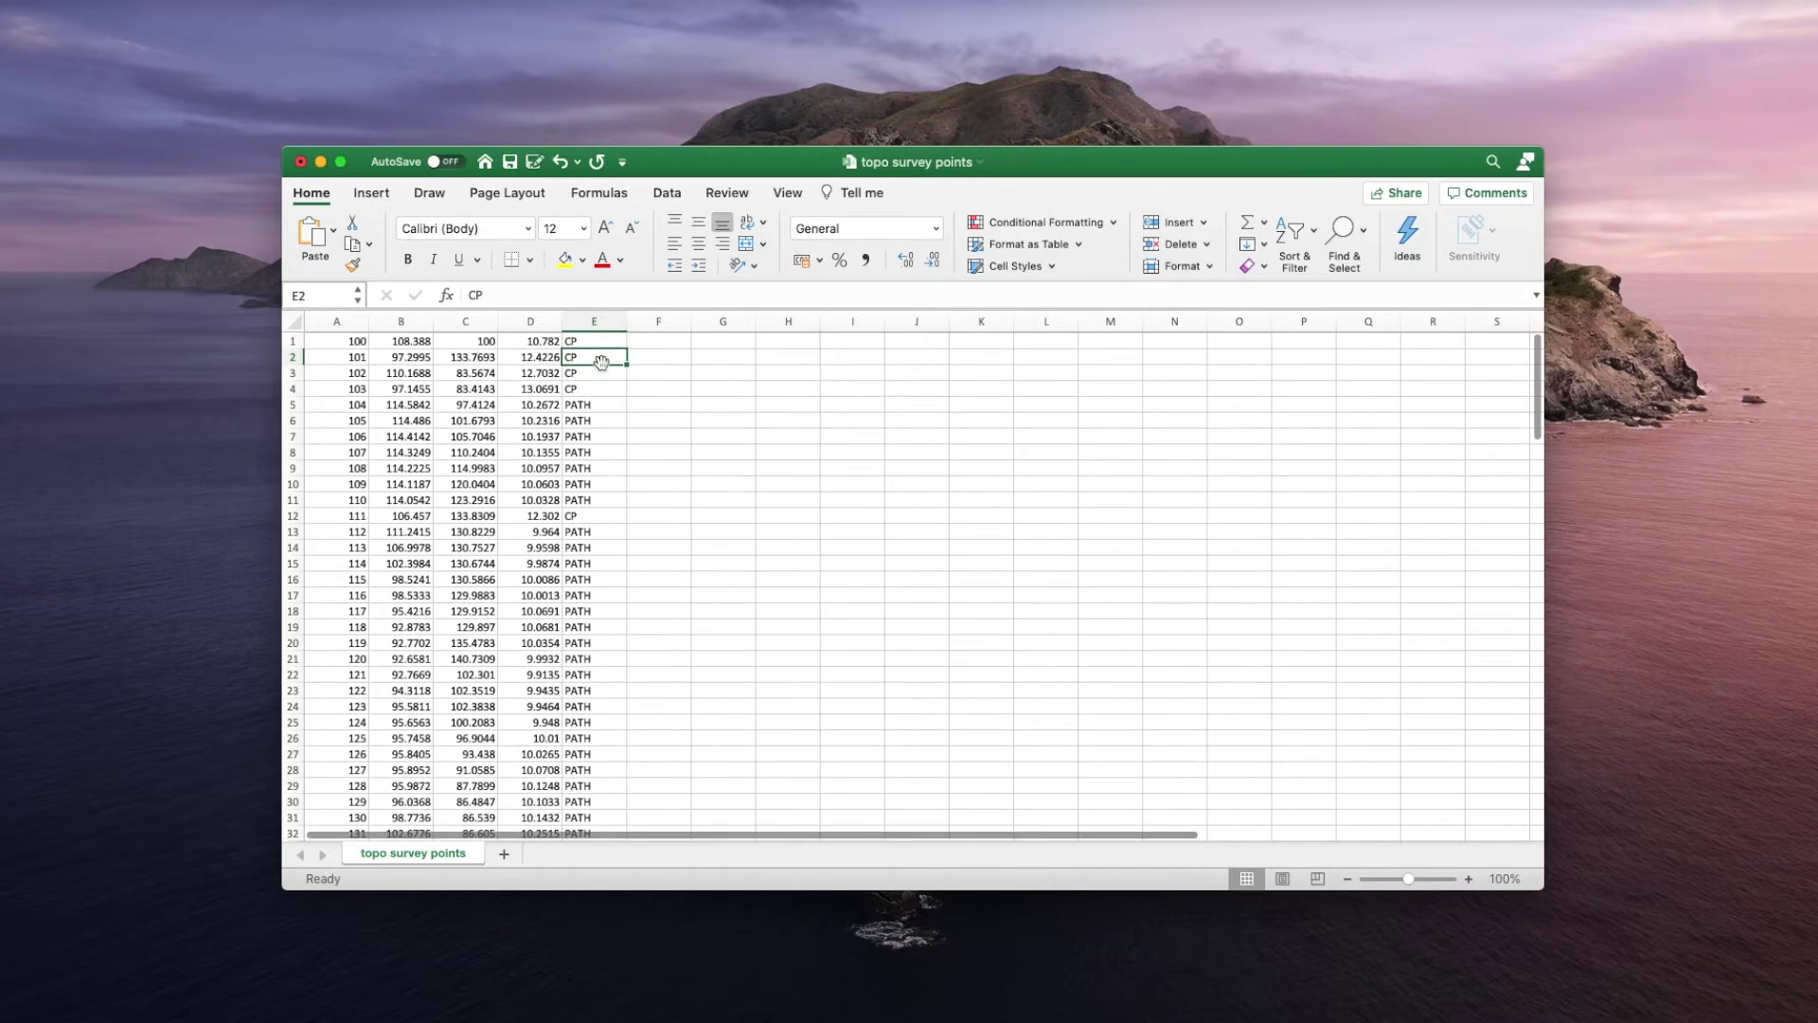
# Enter the code CP in capitals in cell E133 for survey point 3000
pyautogui.scroll(-10, 601, 469)
pyautogui.scroll(-20, 600, 473)
pyautogui.scroll(-2, 597, 475)
pyautogui.click(584, 616)
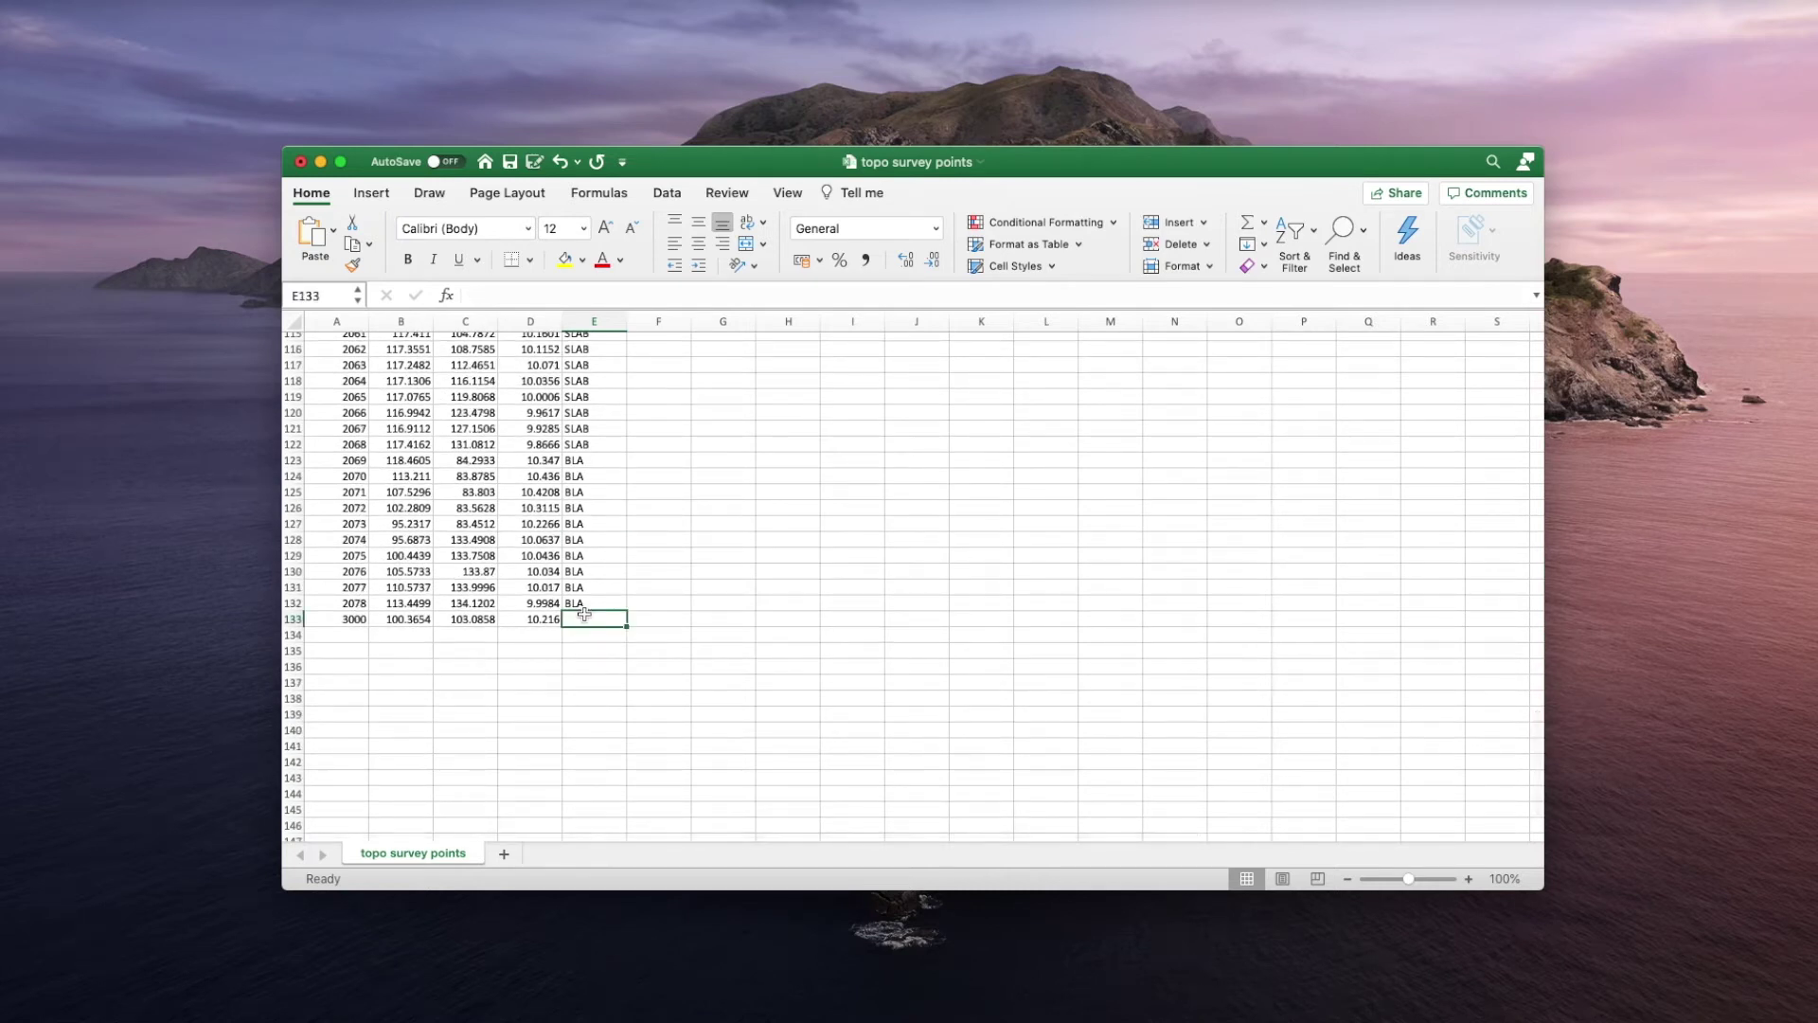
pyautogui.write('Cp')
pyautogui.press('Return')
pyautogui.write('P')
pyautogui.press('BackSpace')
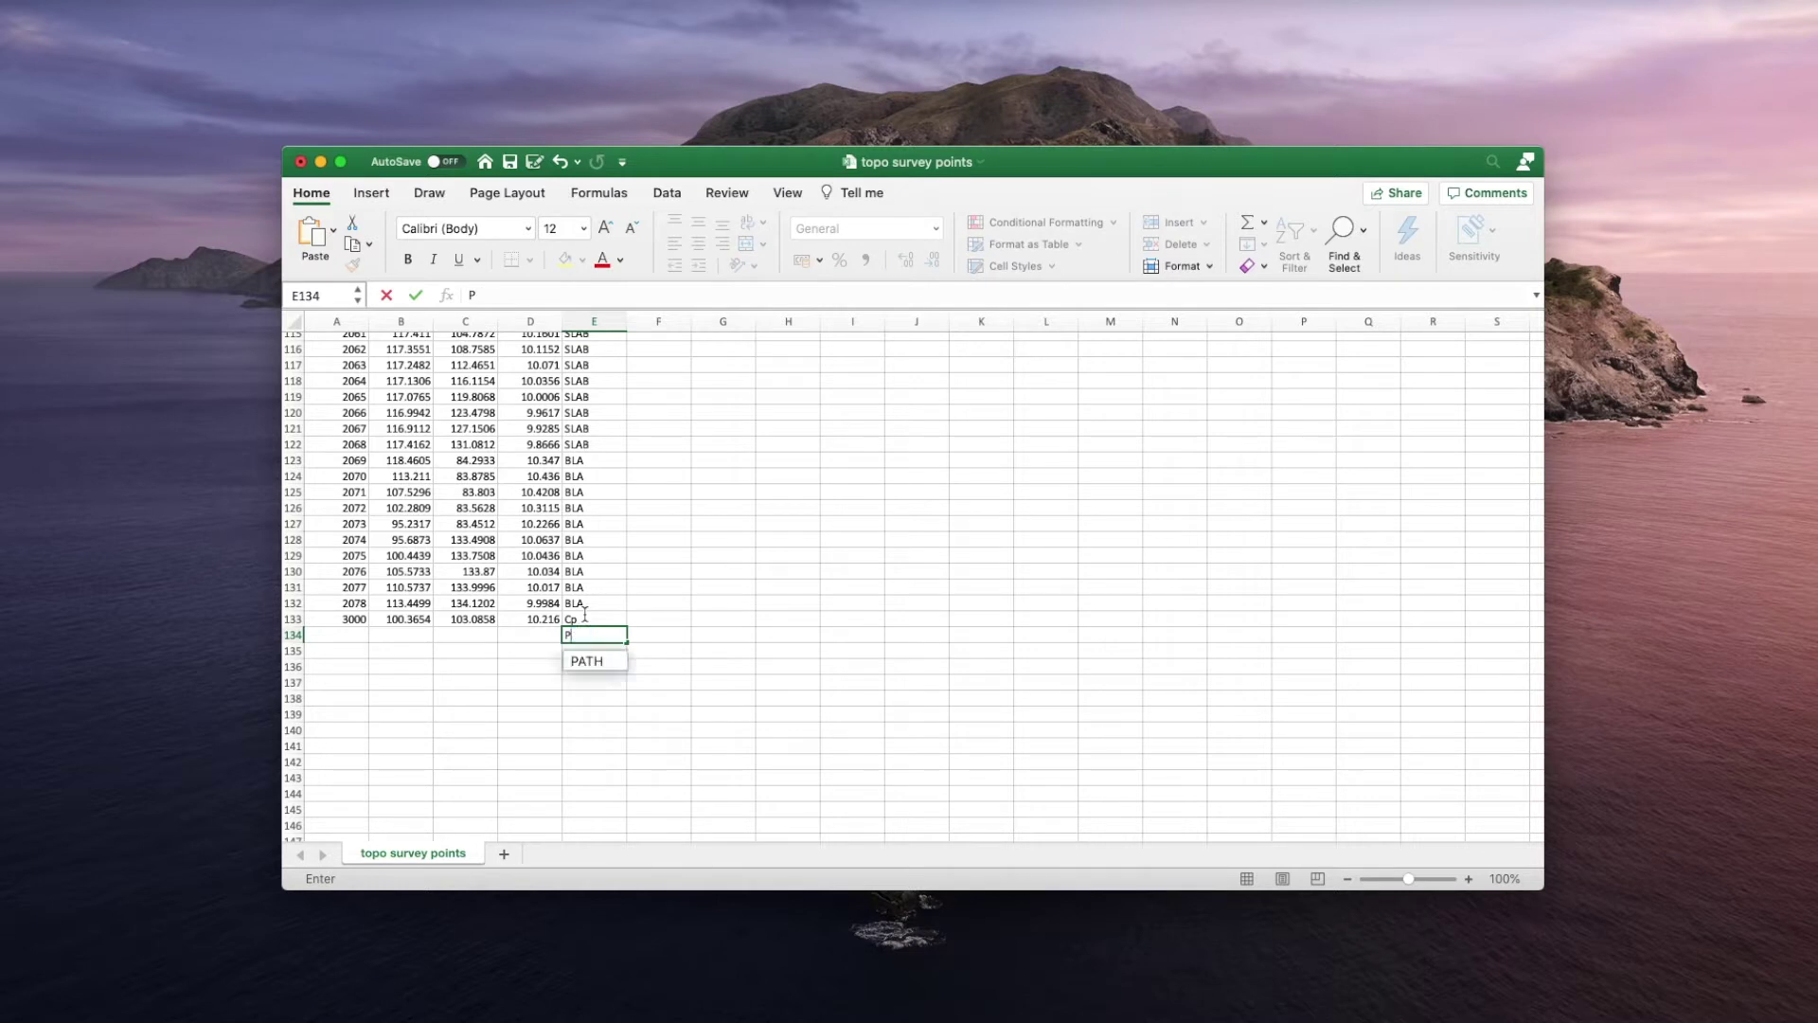
pyautogui.press('Escape')
pyautogui.click(584, 618)
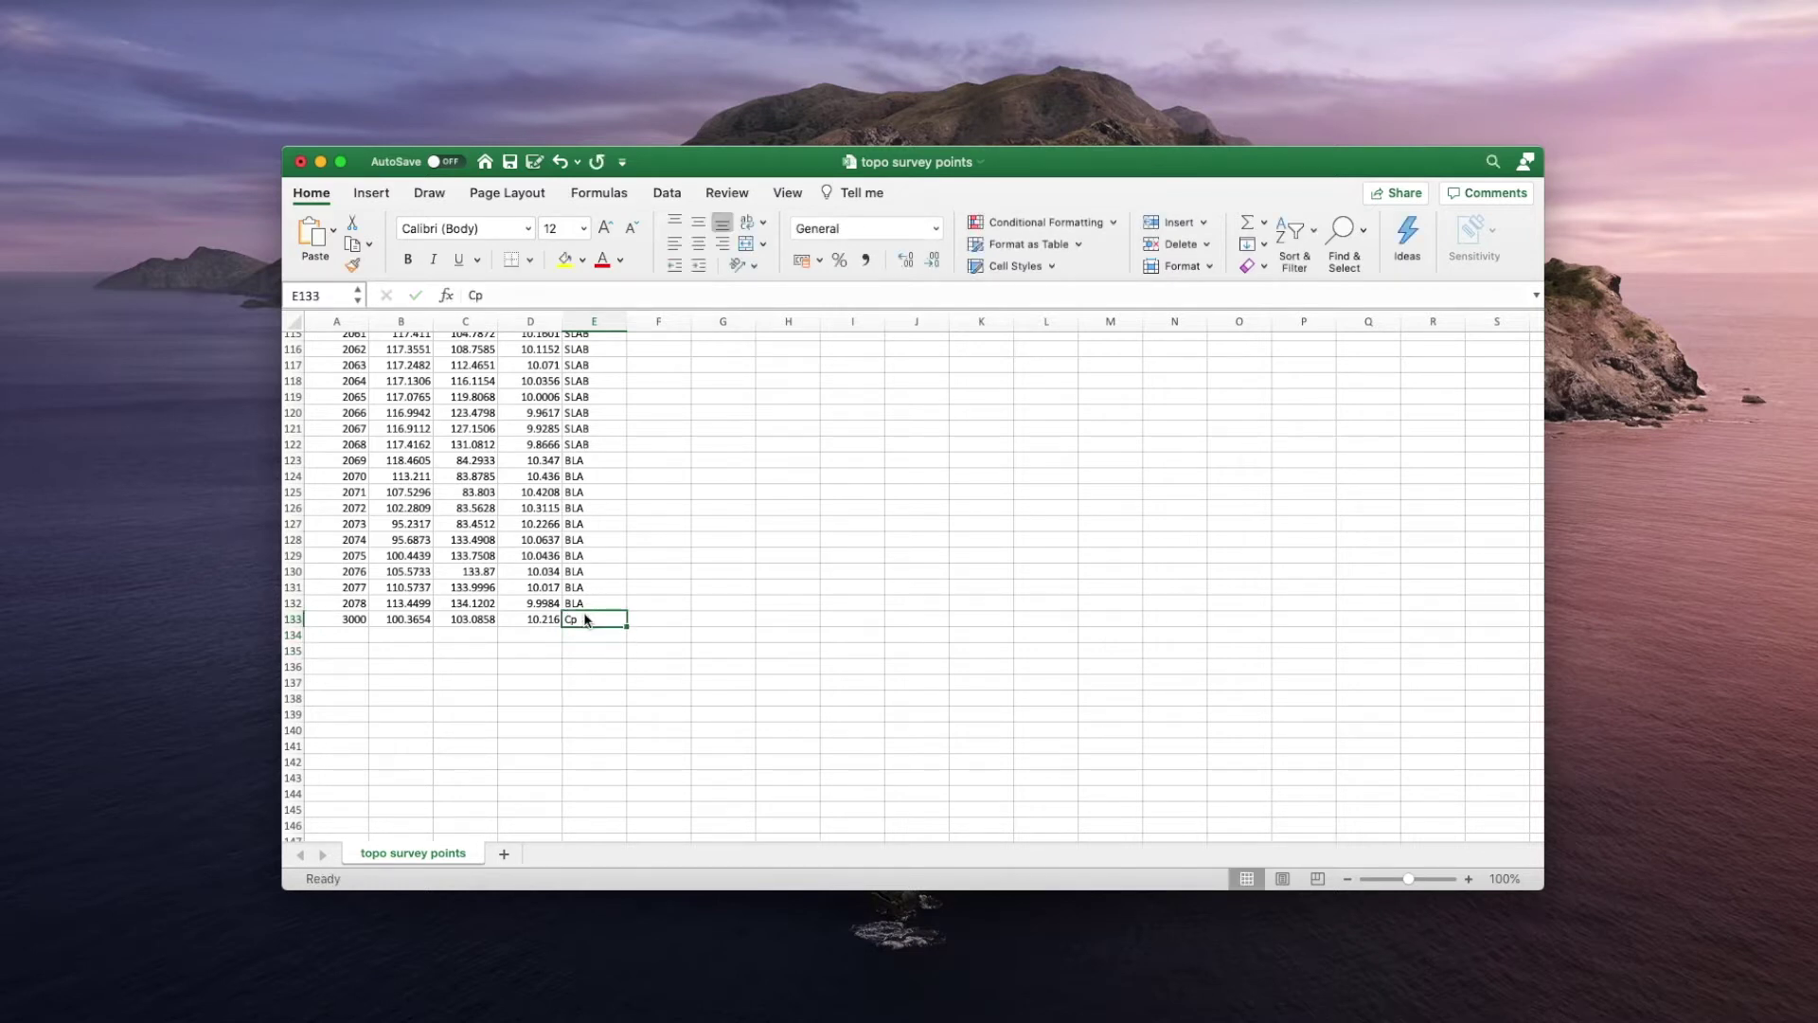
pyautogui.write('CP')
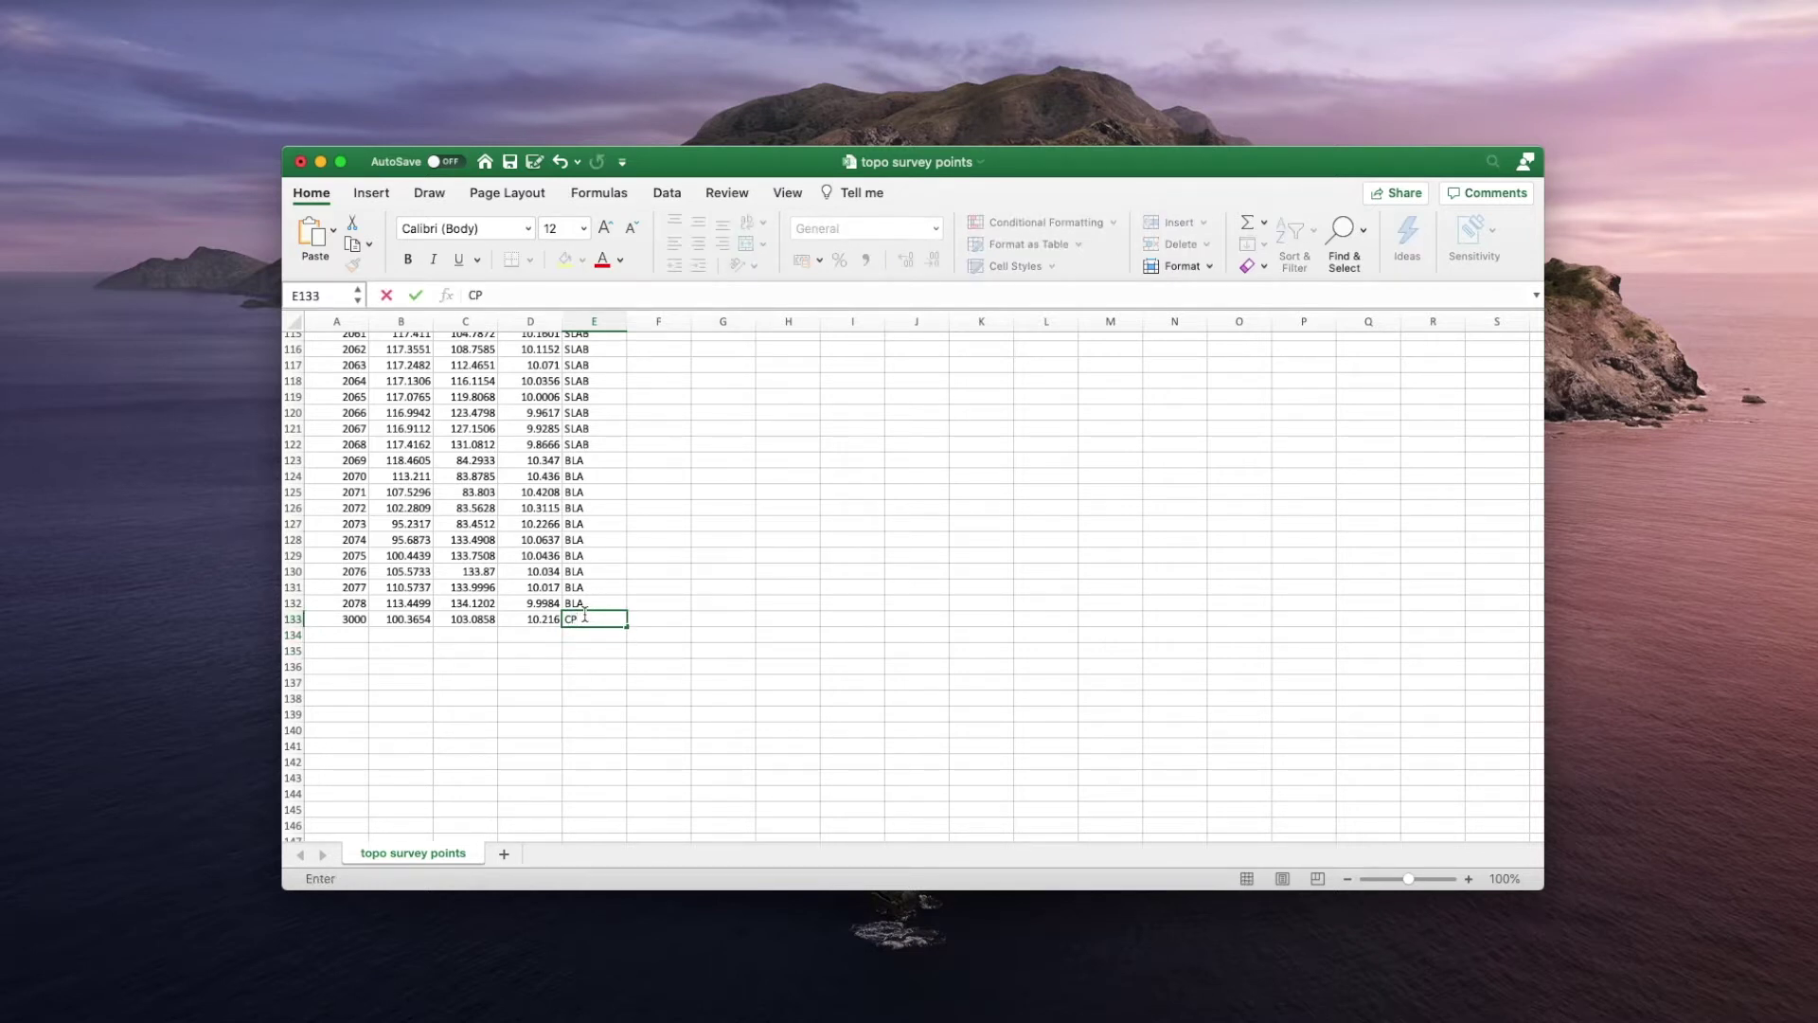
pyautogui.press('Return')
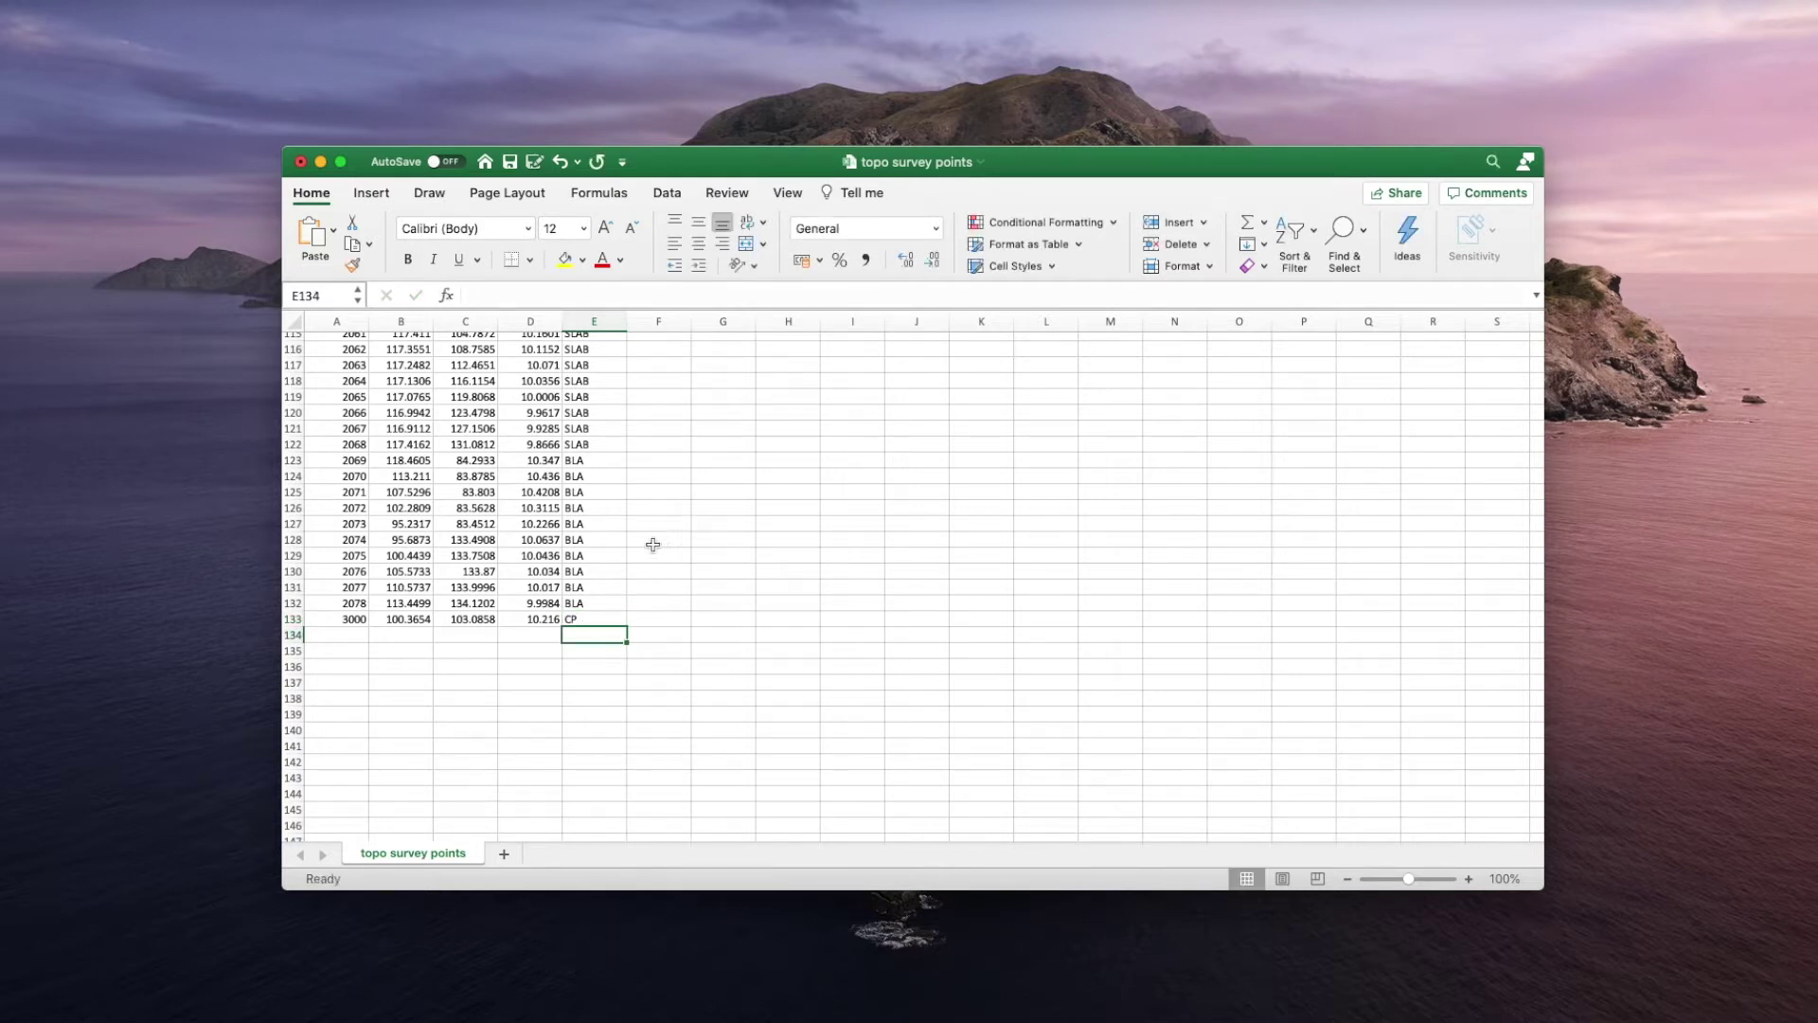
# Review the feature codes in column E from the first survey point down to the last
pyautogui.scroll(10, 633, 479)
pyautogui.scroll(12, 632, 478)
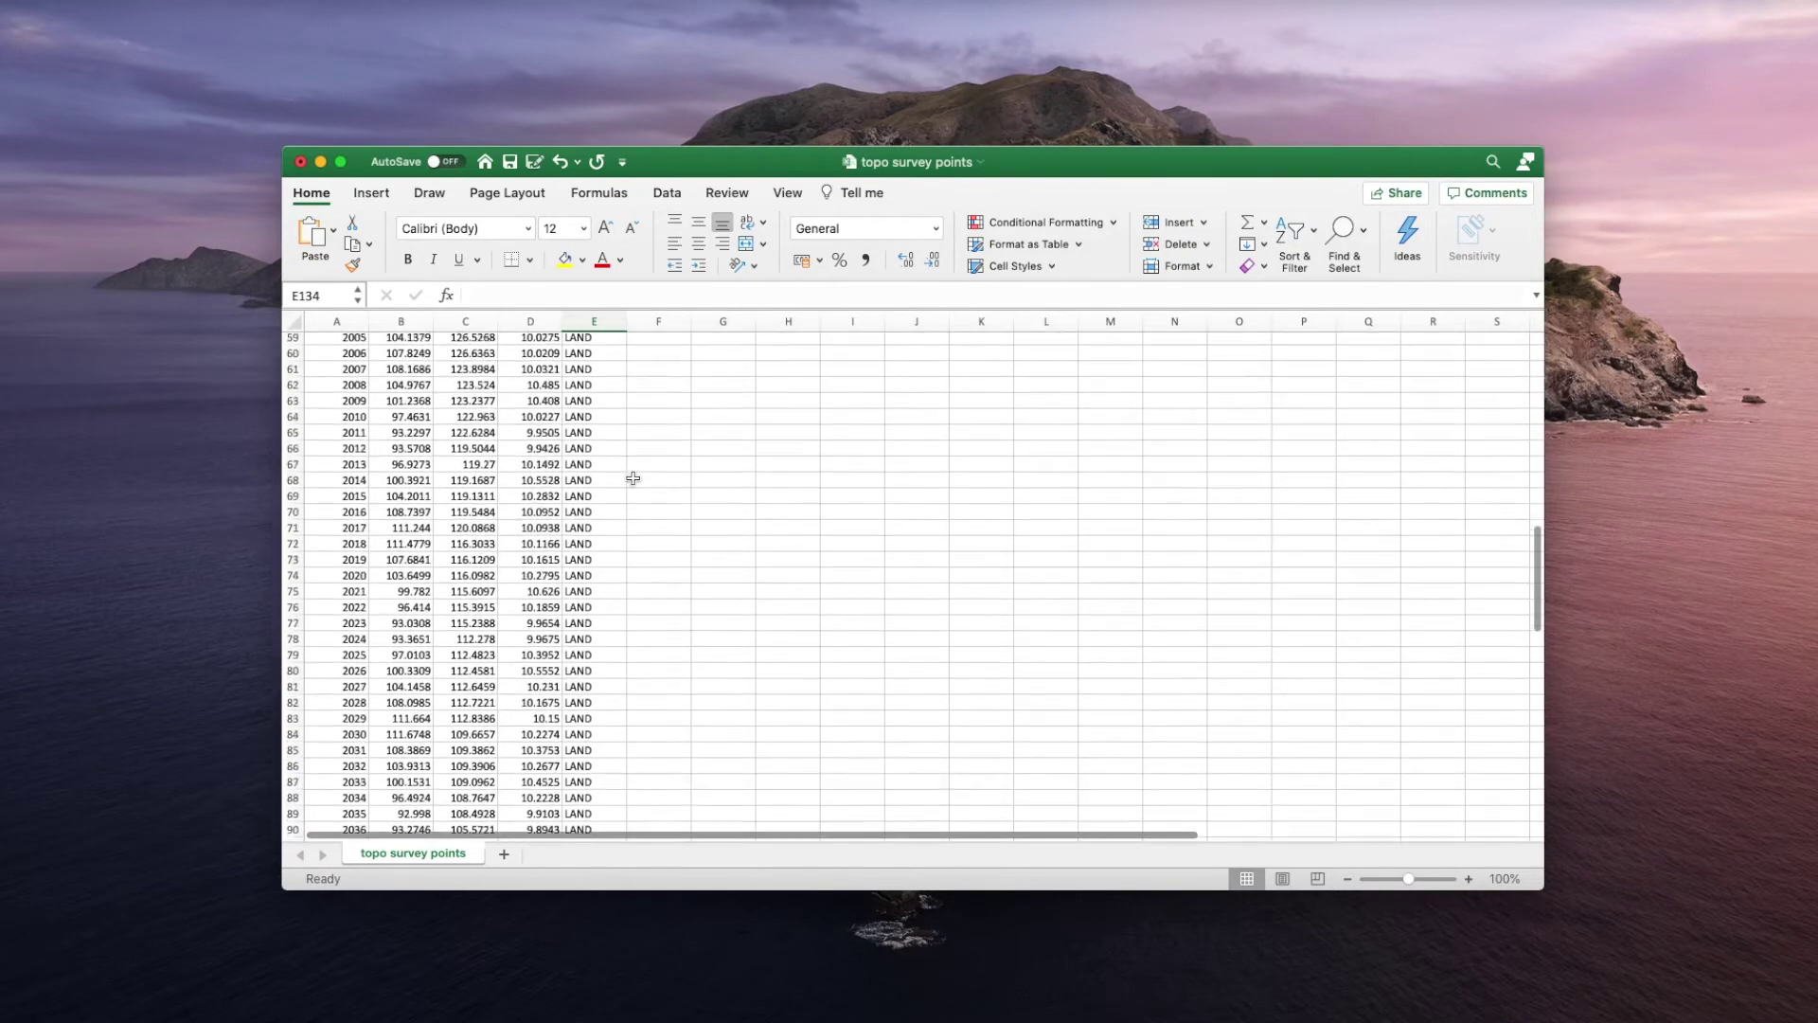
pyautogui.scroll(5, 632, 479)
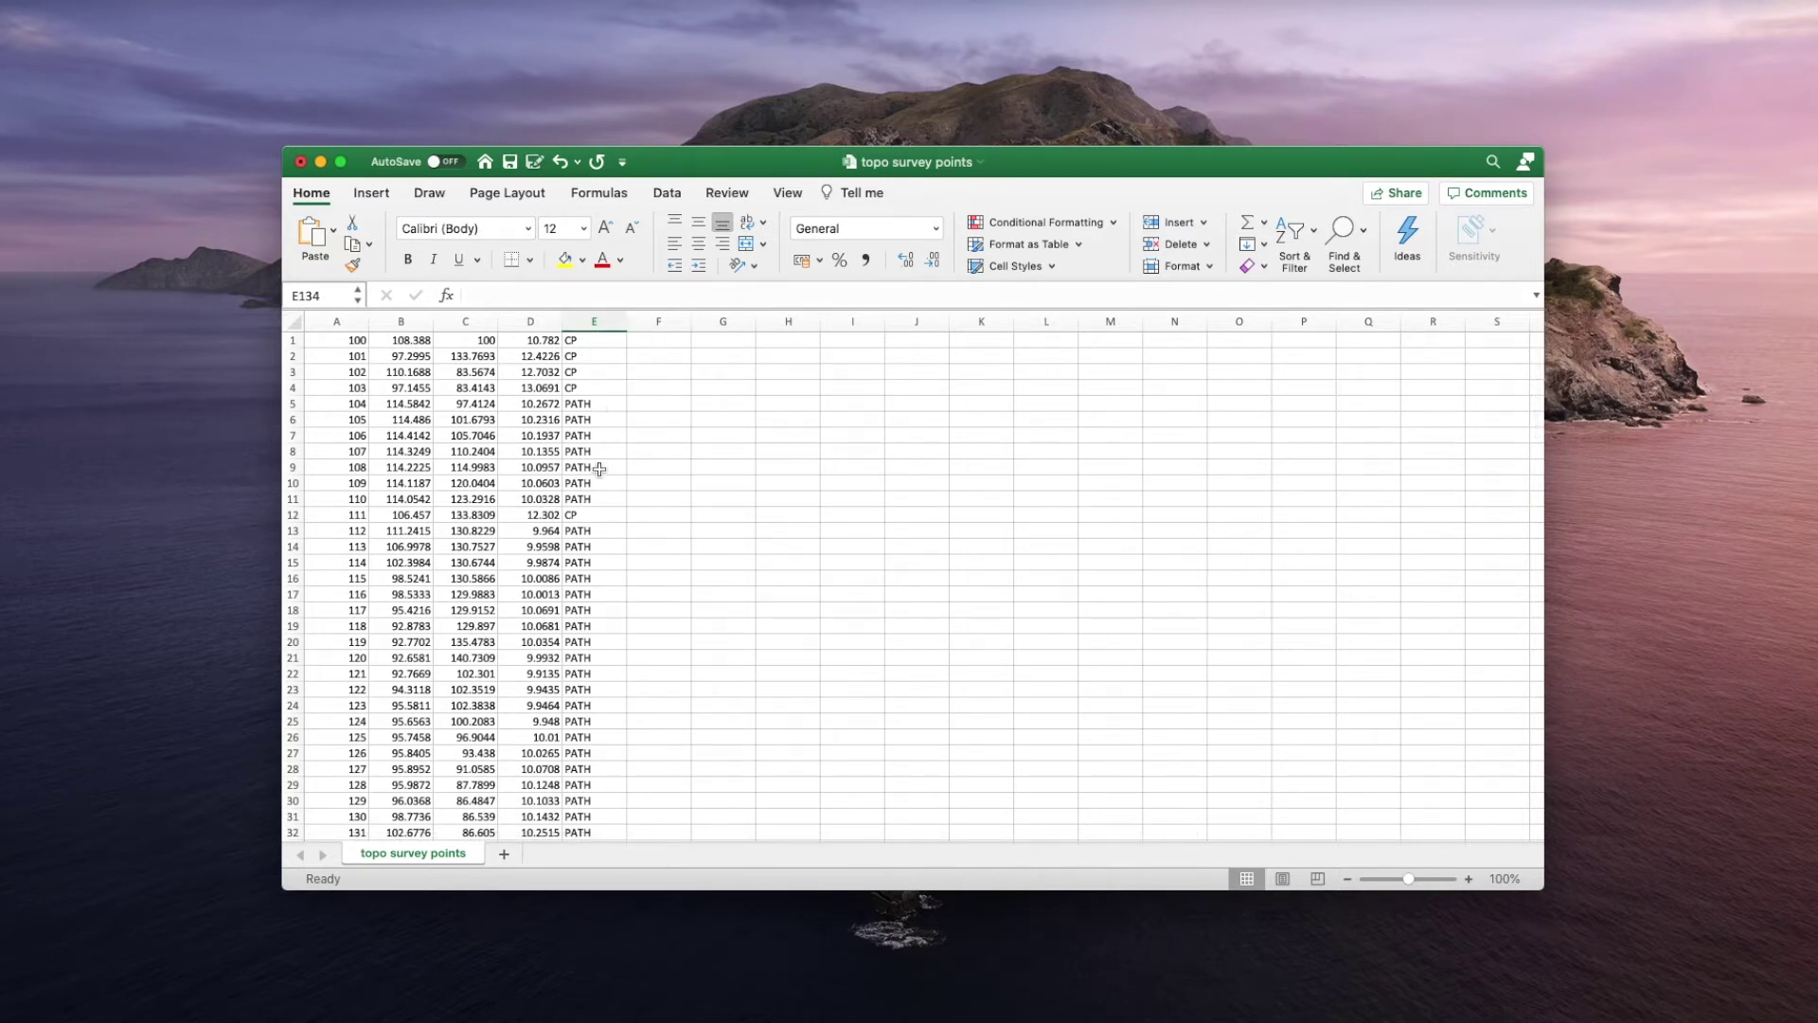
pyautogui.scroll(-1, 594, 341)
pyautogui.scroll(1, 595, 340)
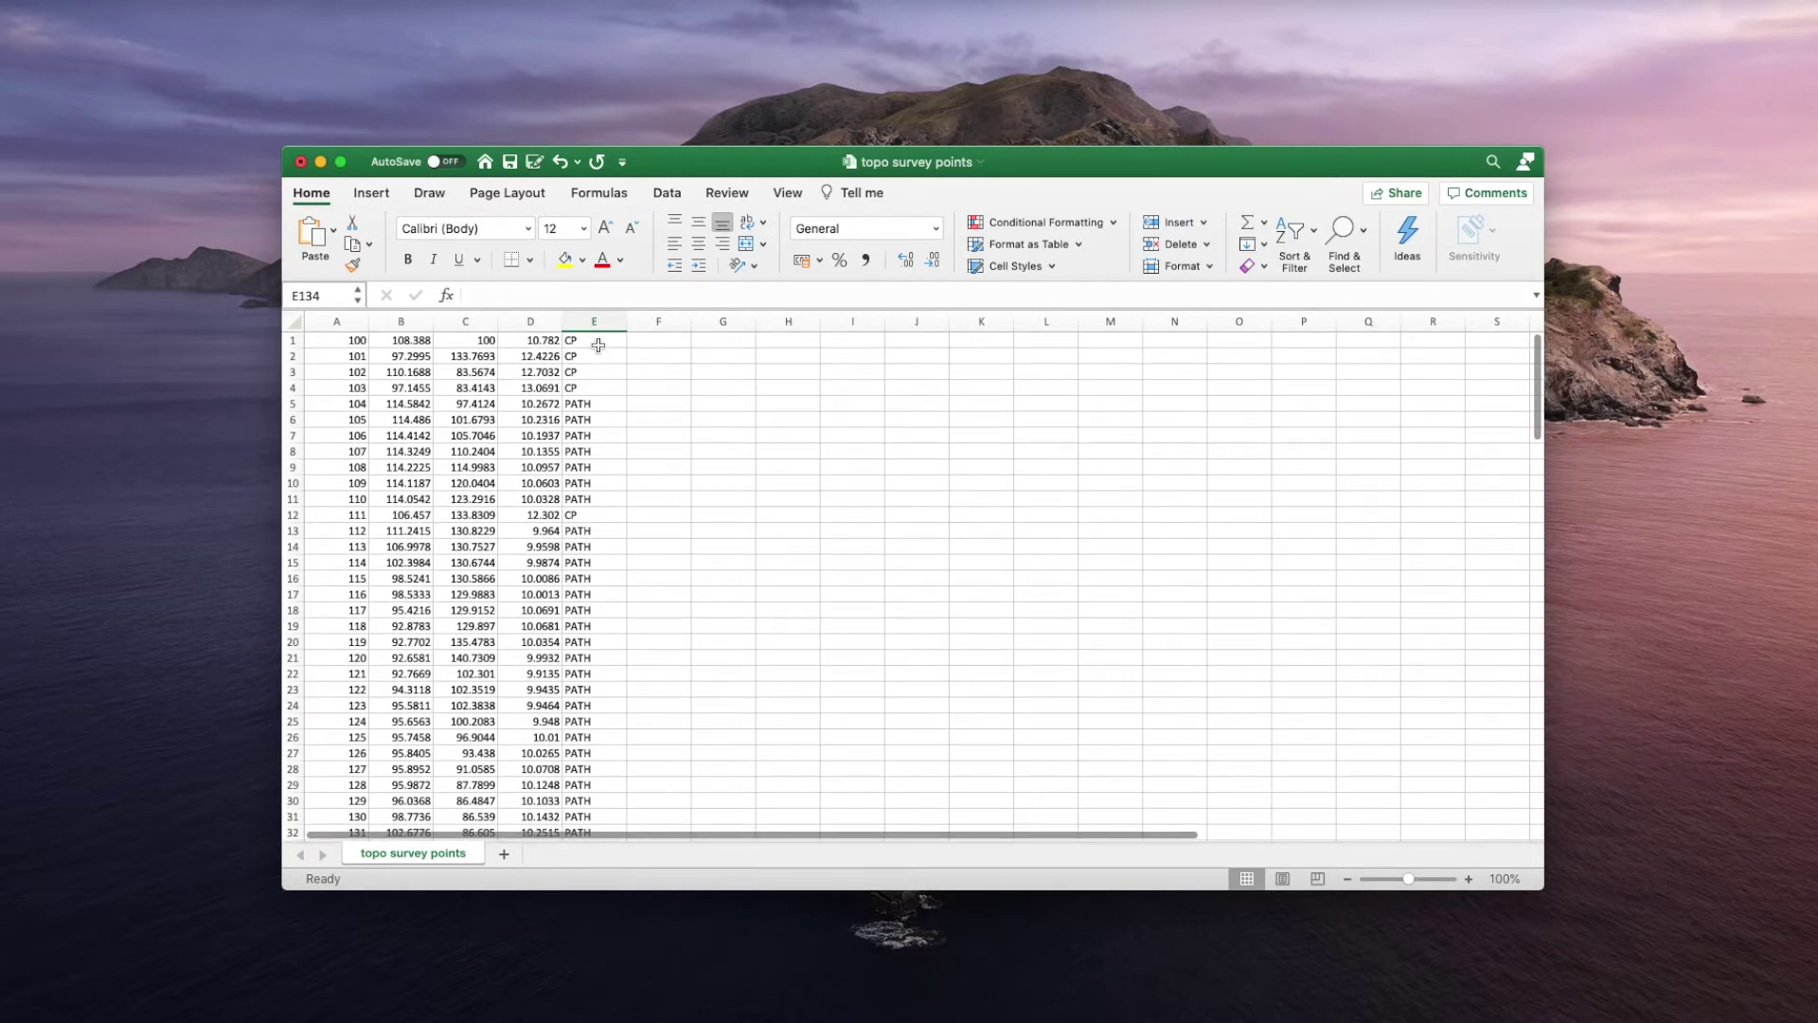
pyautogui.click(595, 322)
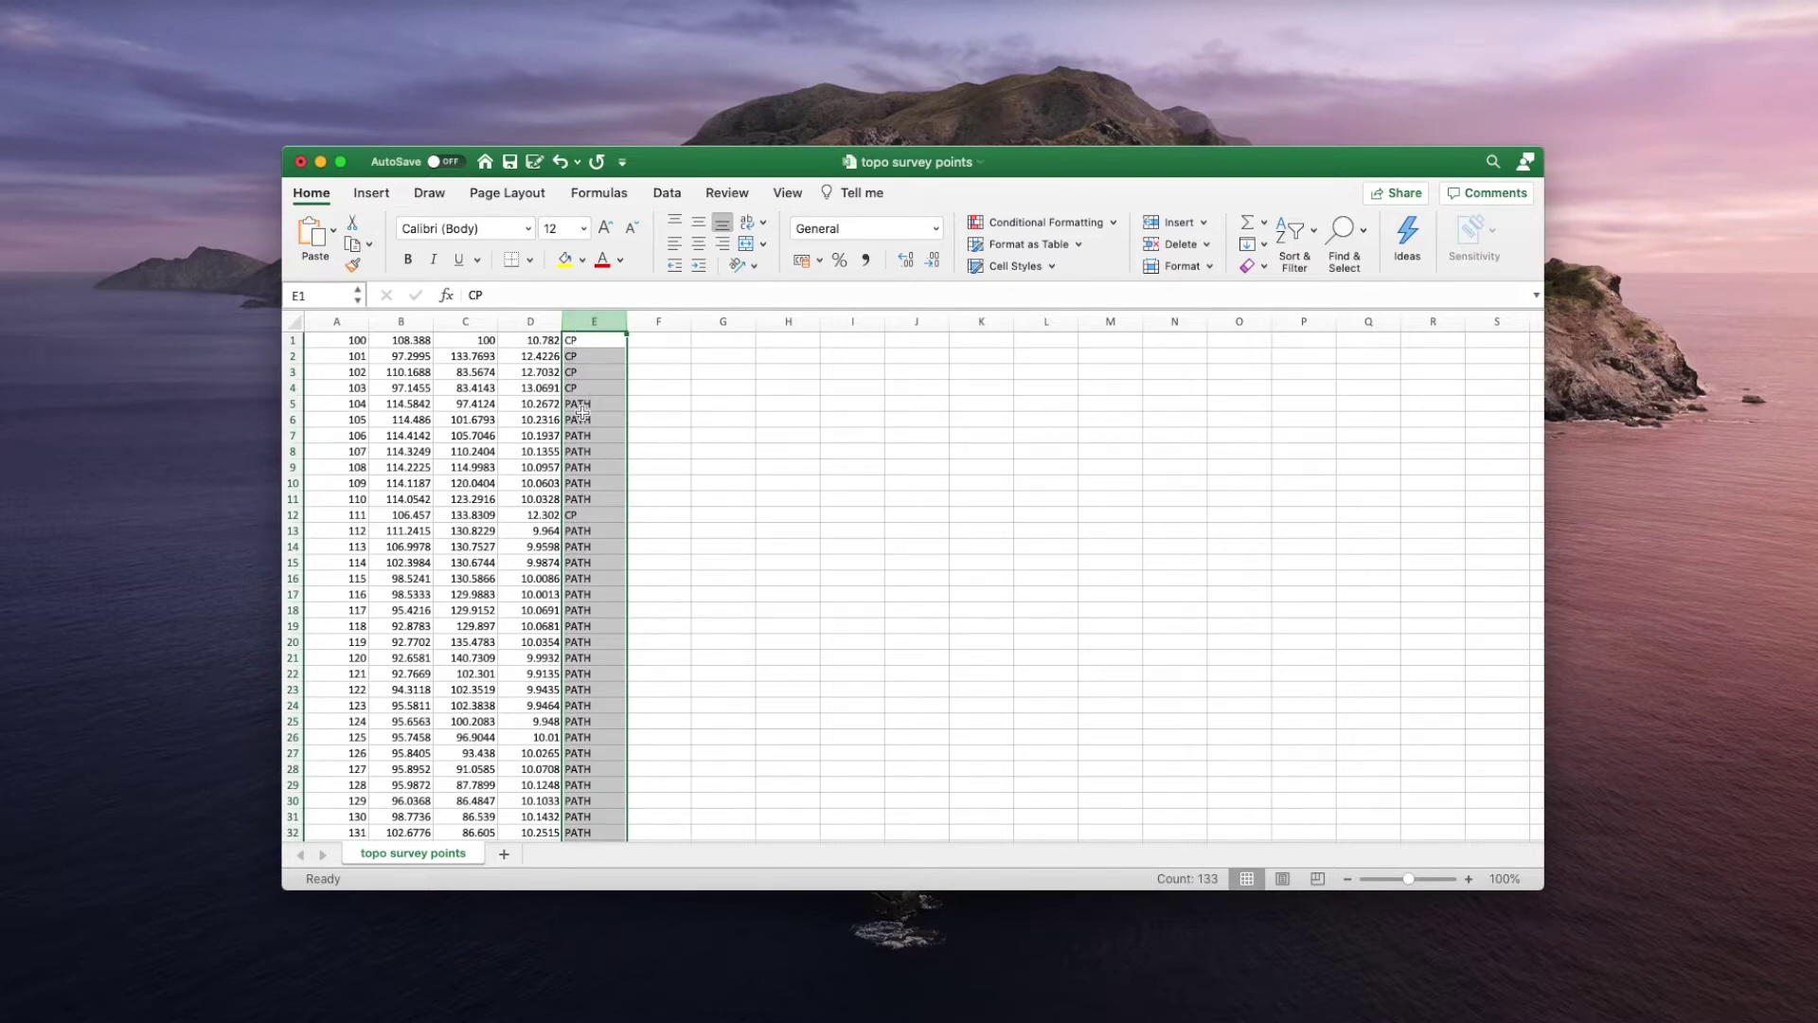
pyautogui.scroll(-3, 598, 435)
pyautogui.scroll(-10, 598, 436)
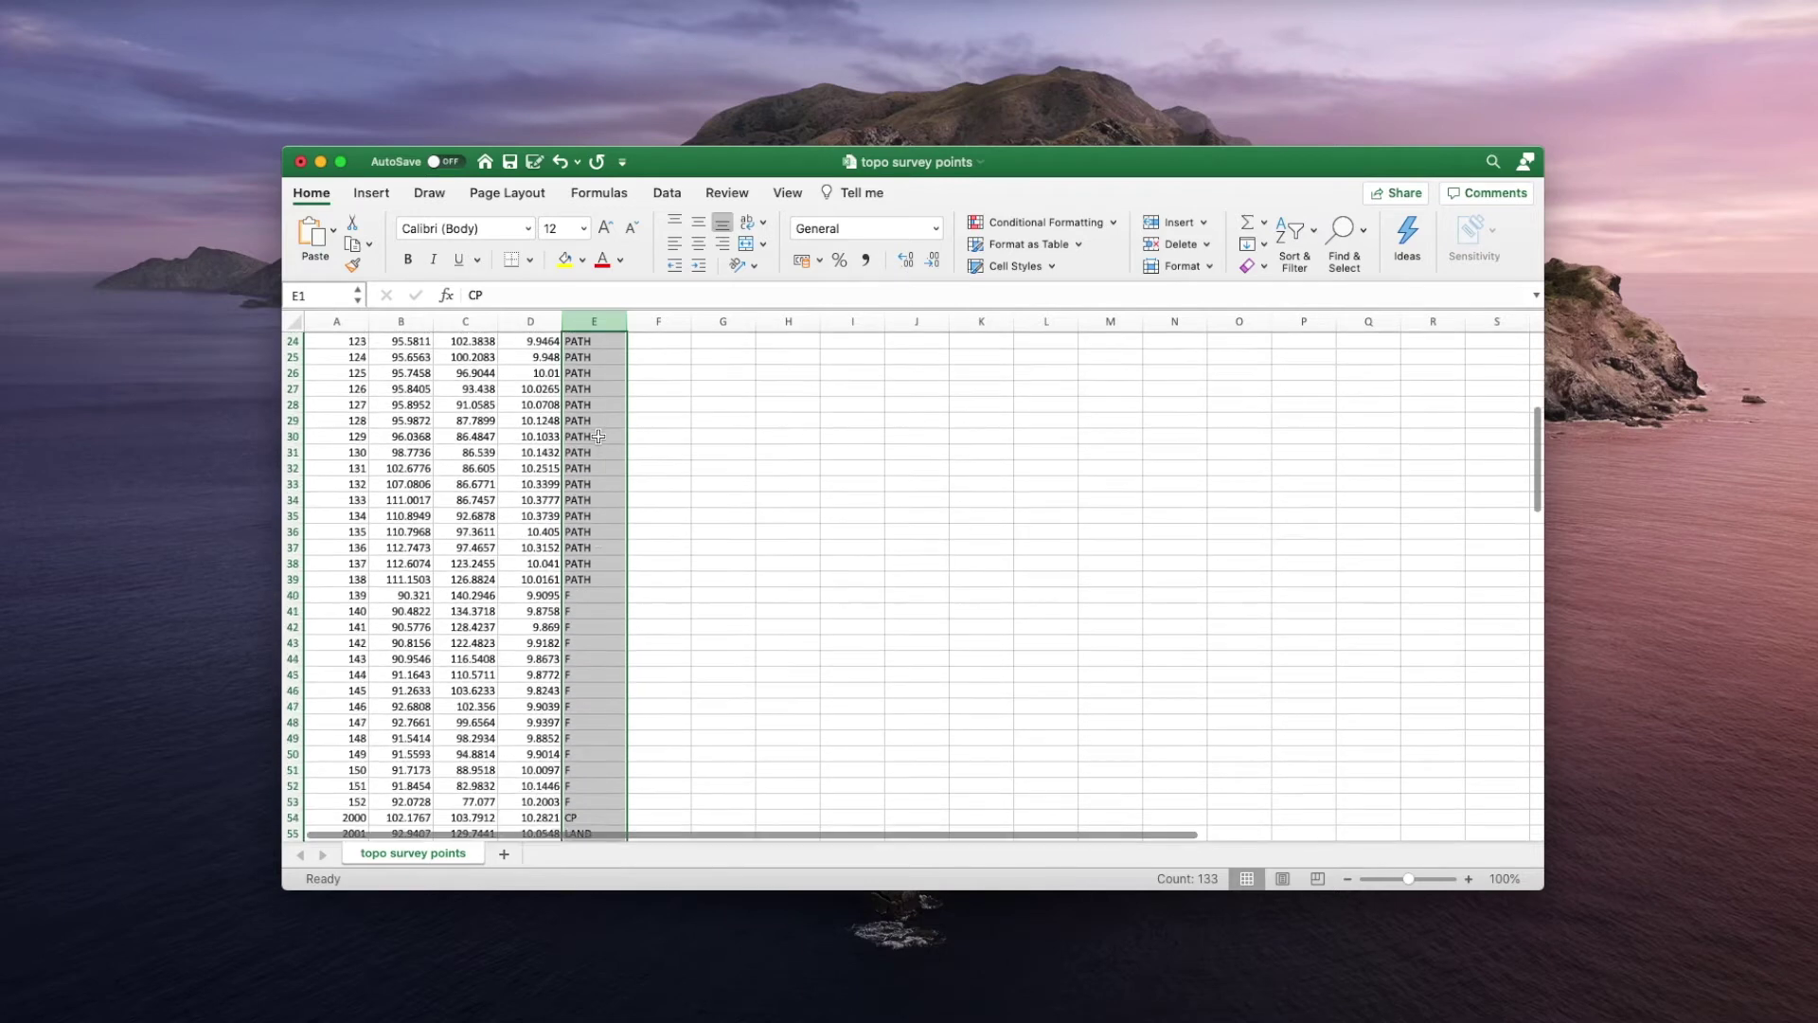
pyautogui.scroll(-5, 592, 436)
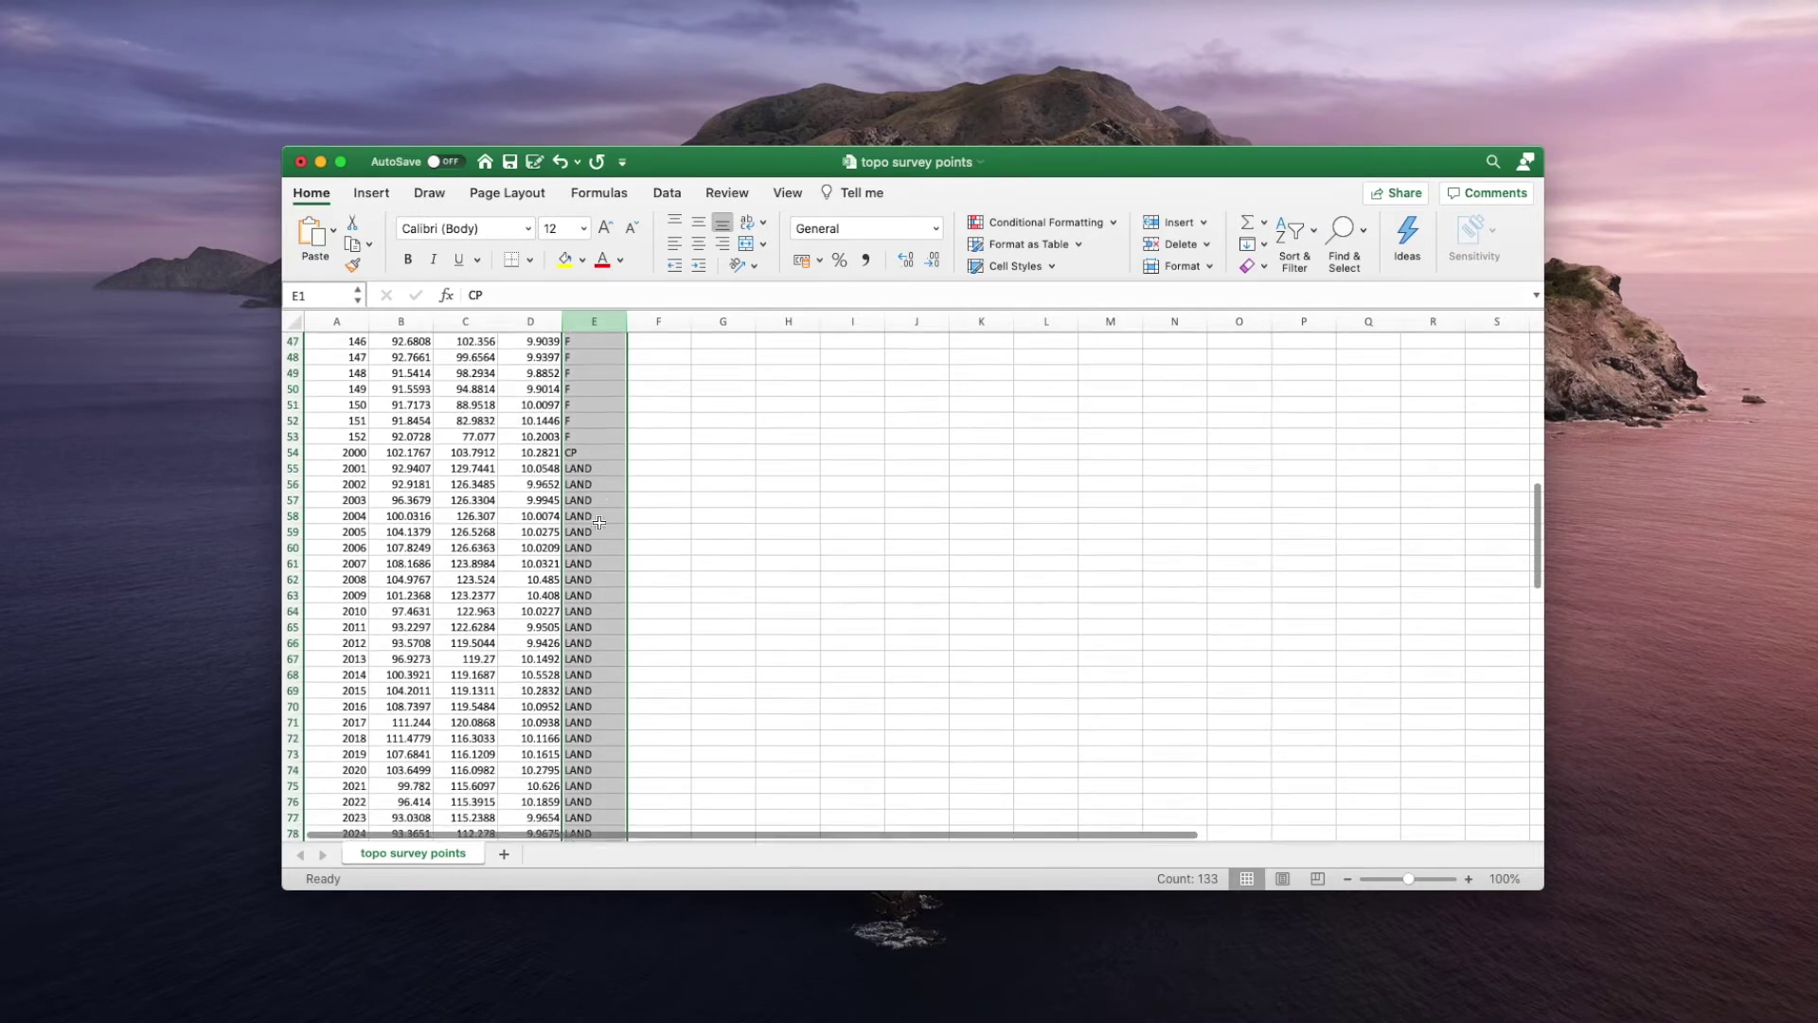
pyautogui.scroll(-20, 582, 475)
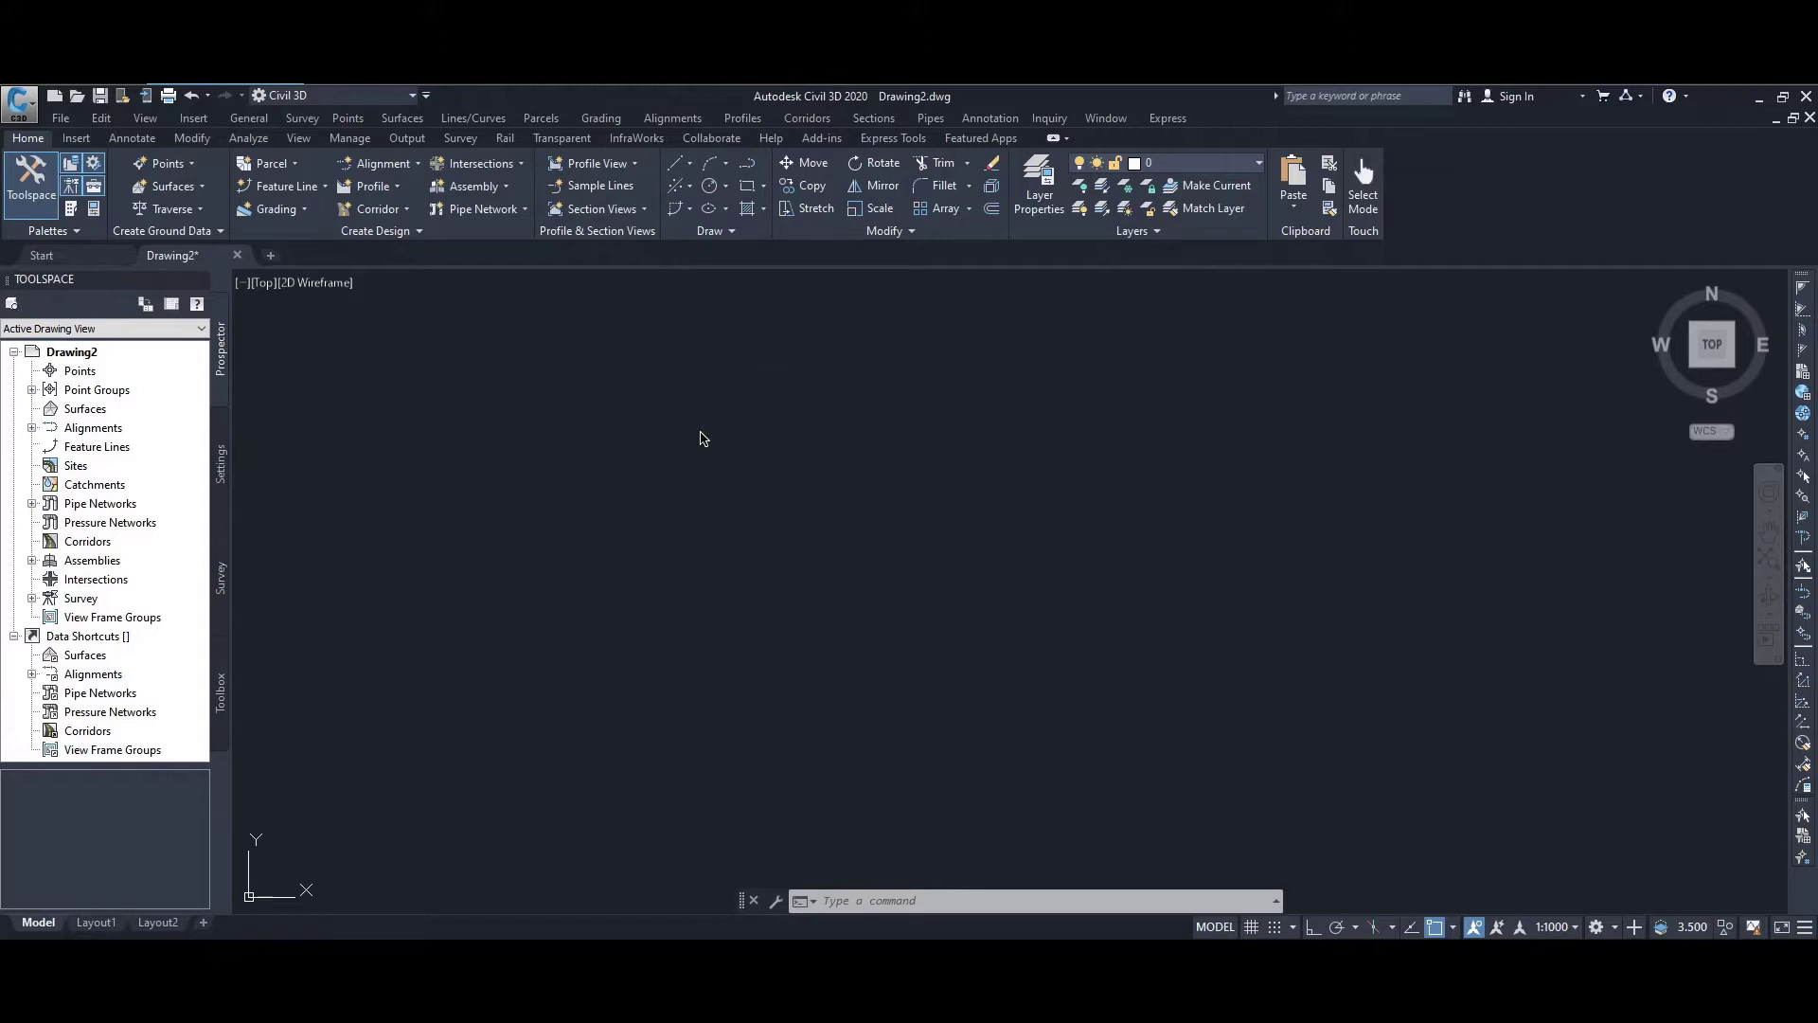
# Switch to Civil 3D, start Import Points from the point creation tools and add topo survey points.csv as the source file
pyautogui.click(193, 162)
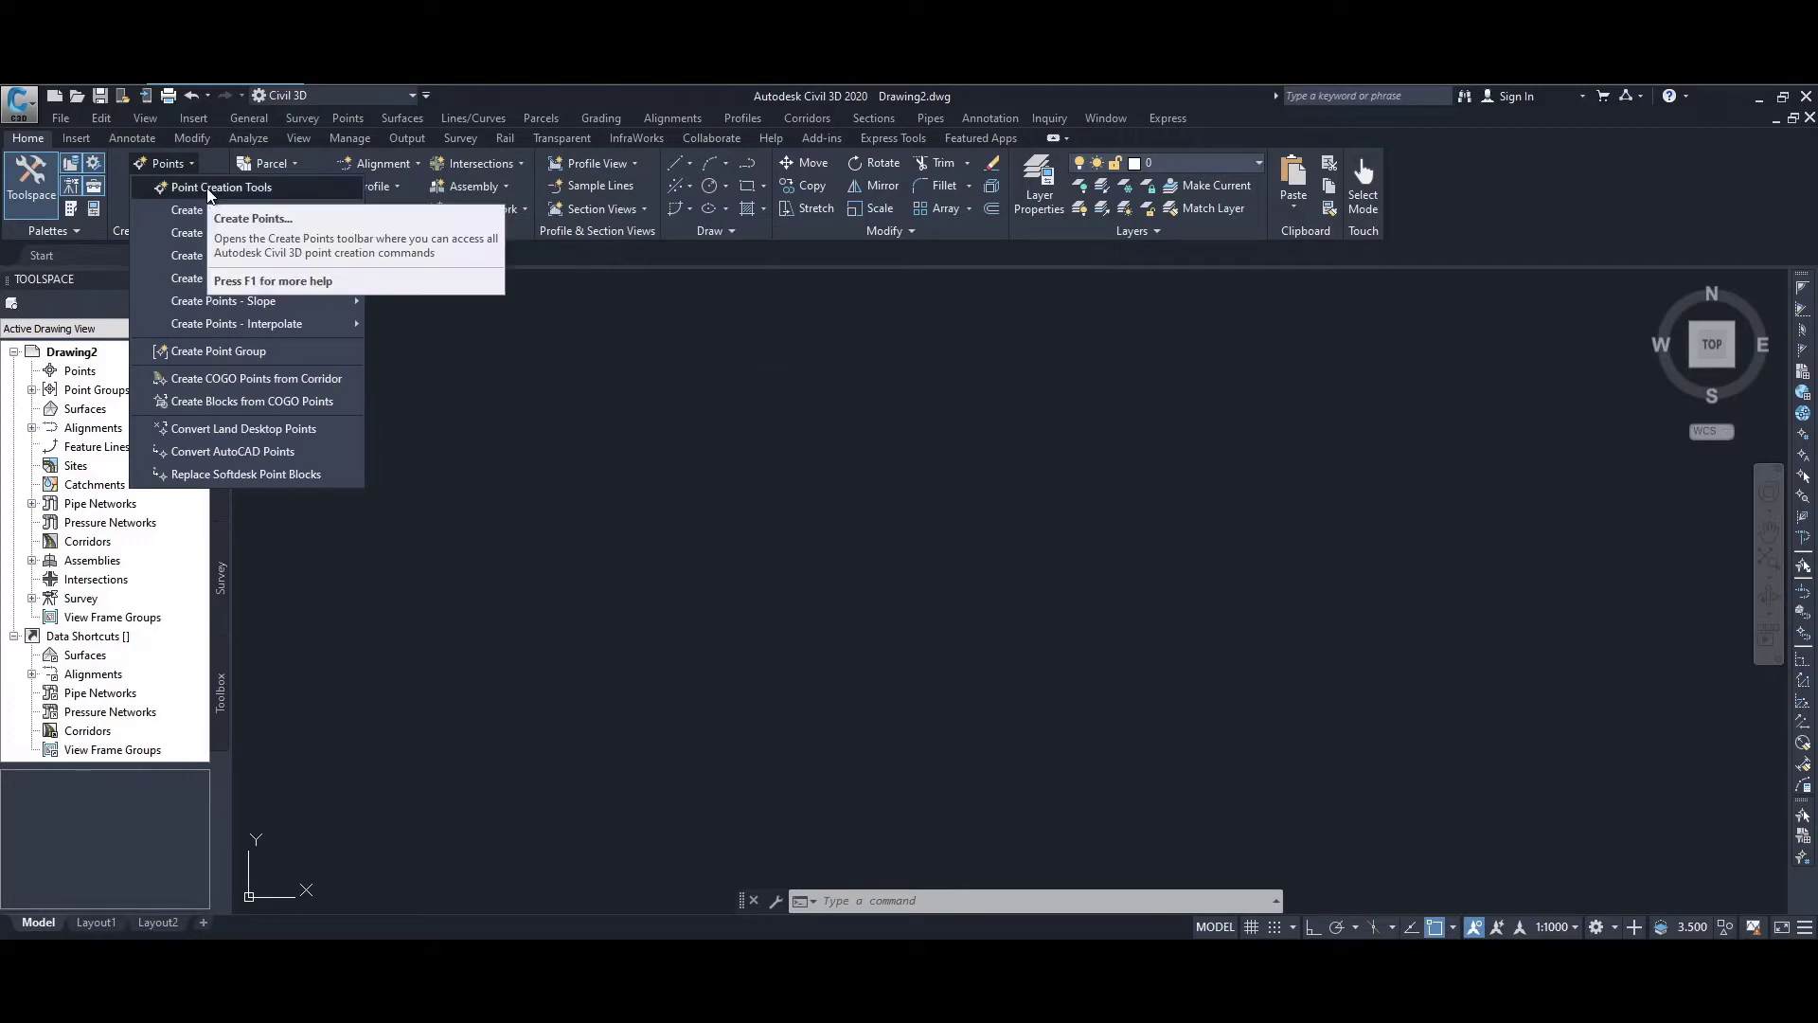
pyautogui.click(209, 189)
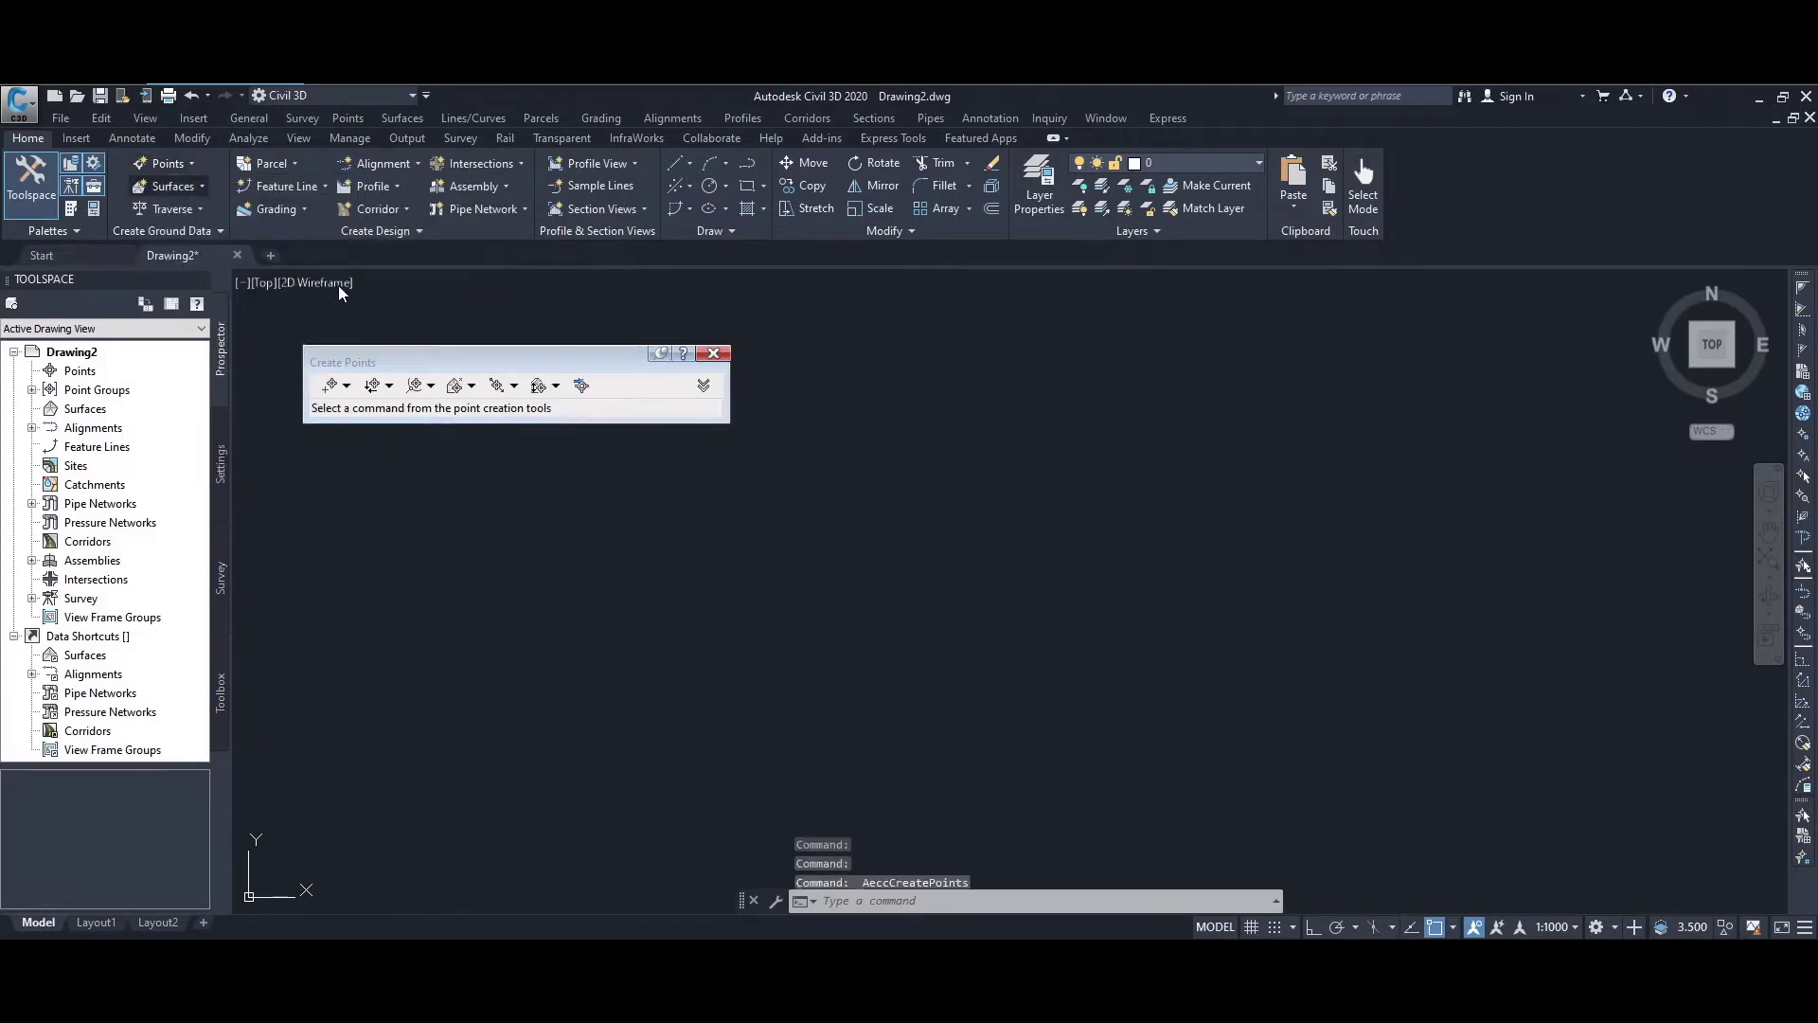
pyautogui.click(582, 388)
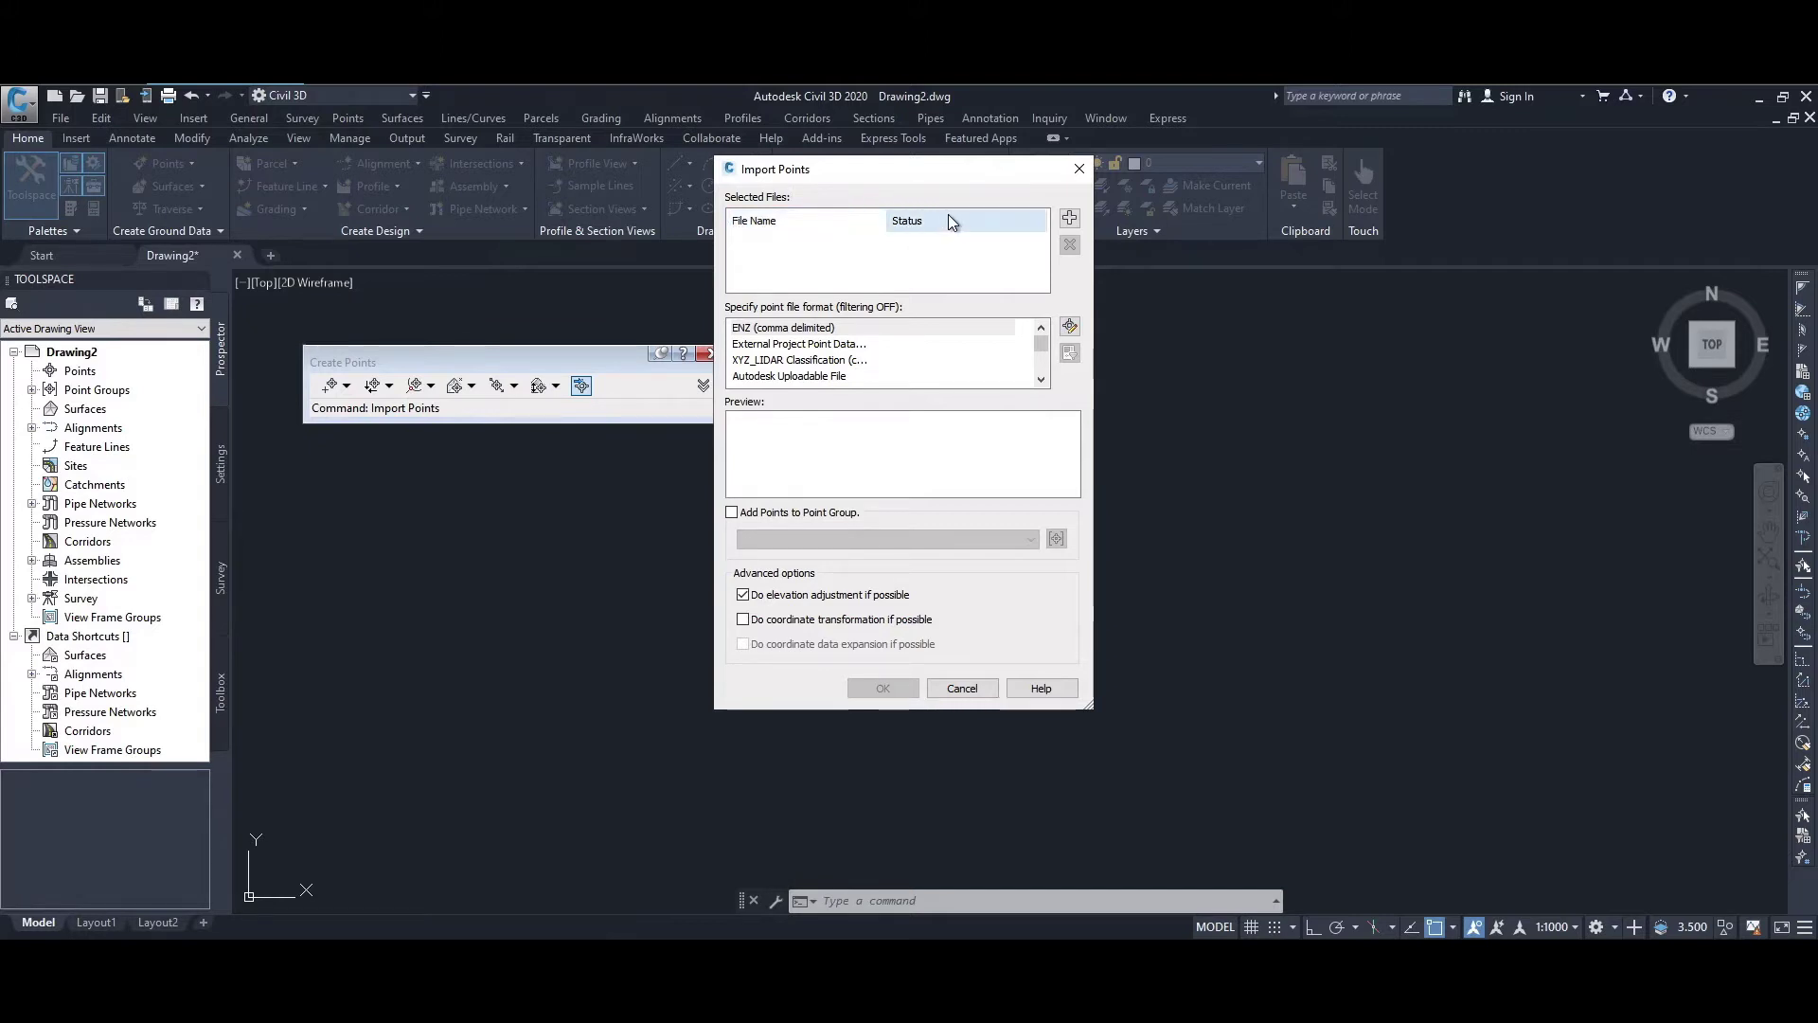
pyautogui.click(1069, 221)
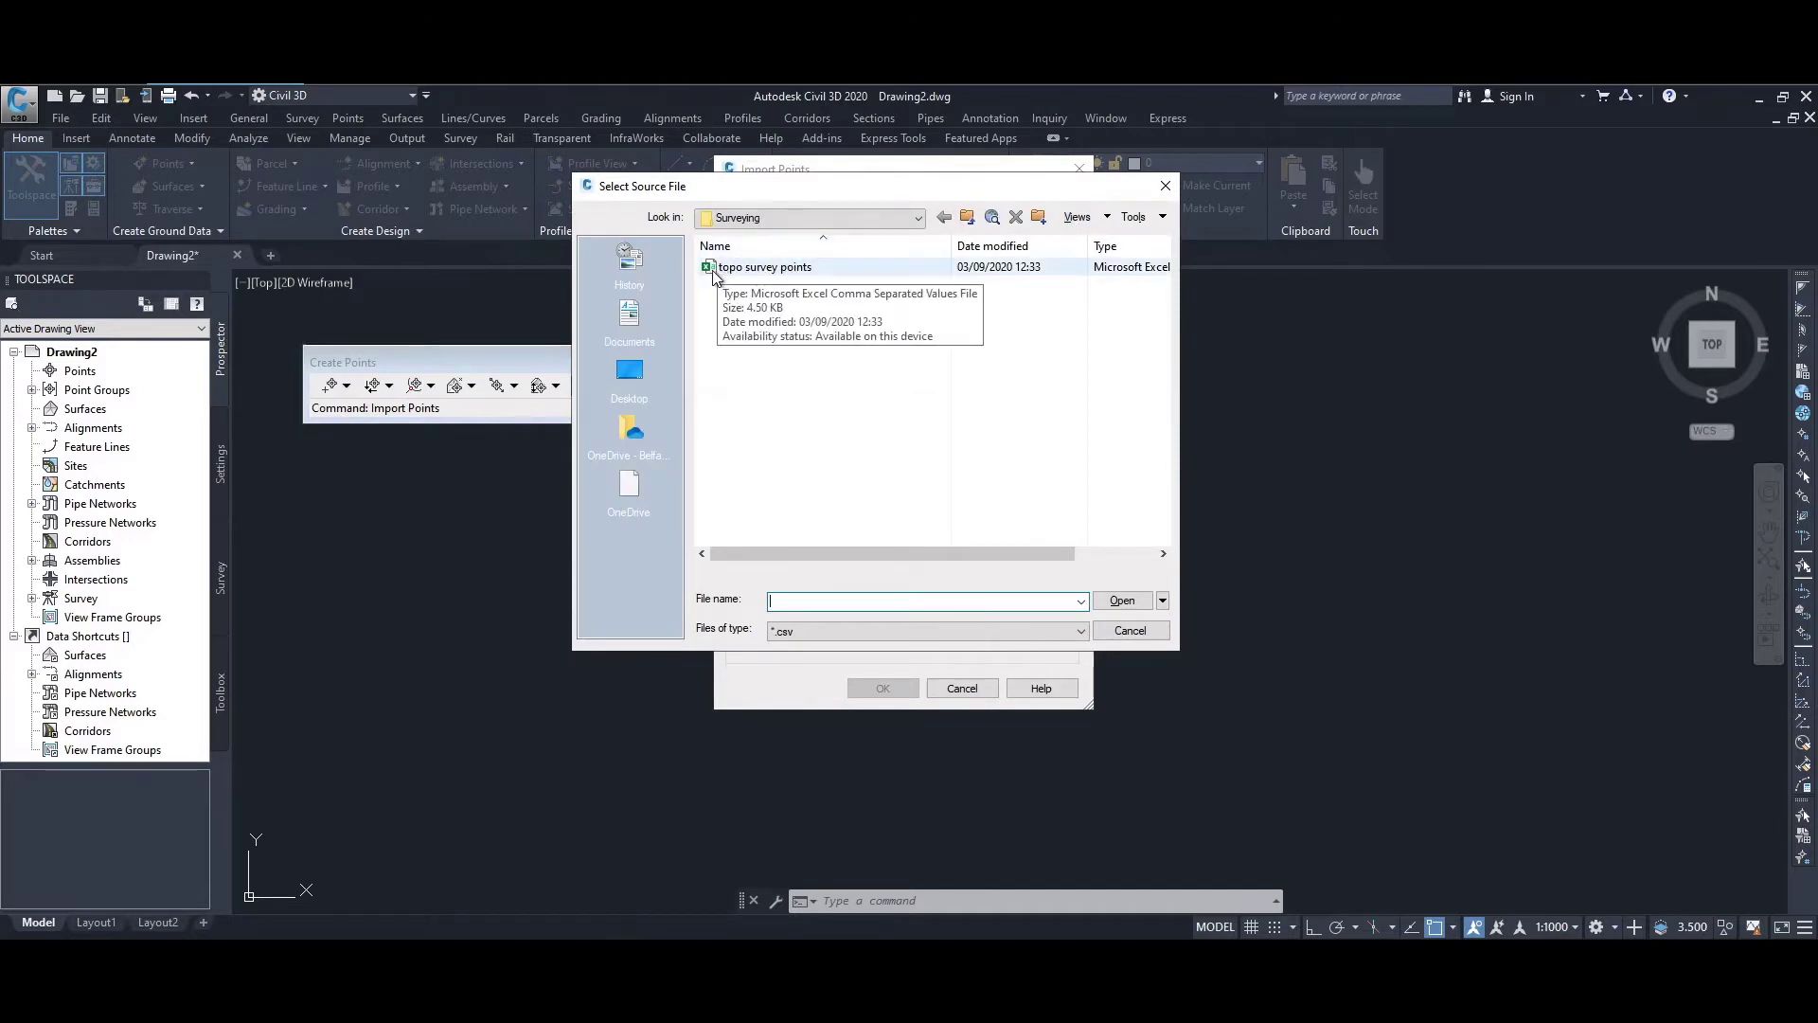
pyautogui.click(738, 270)
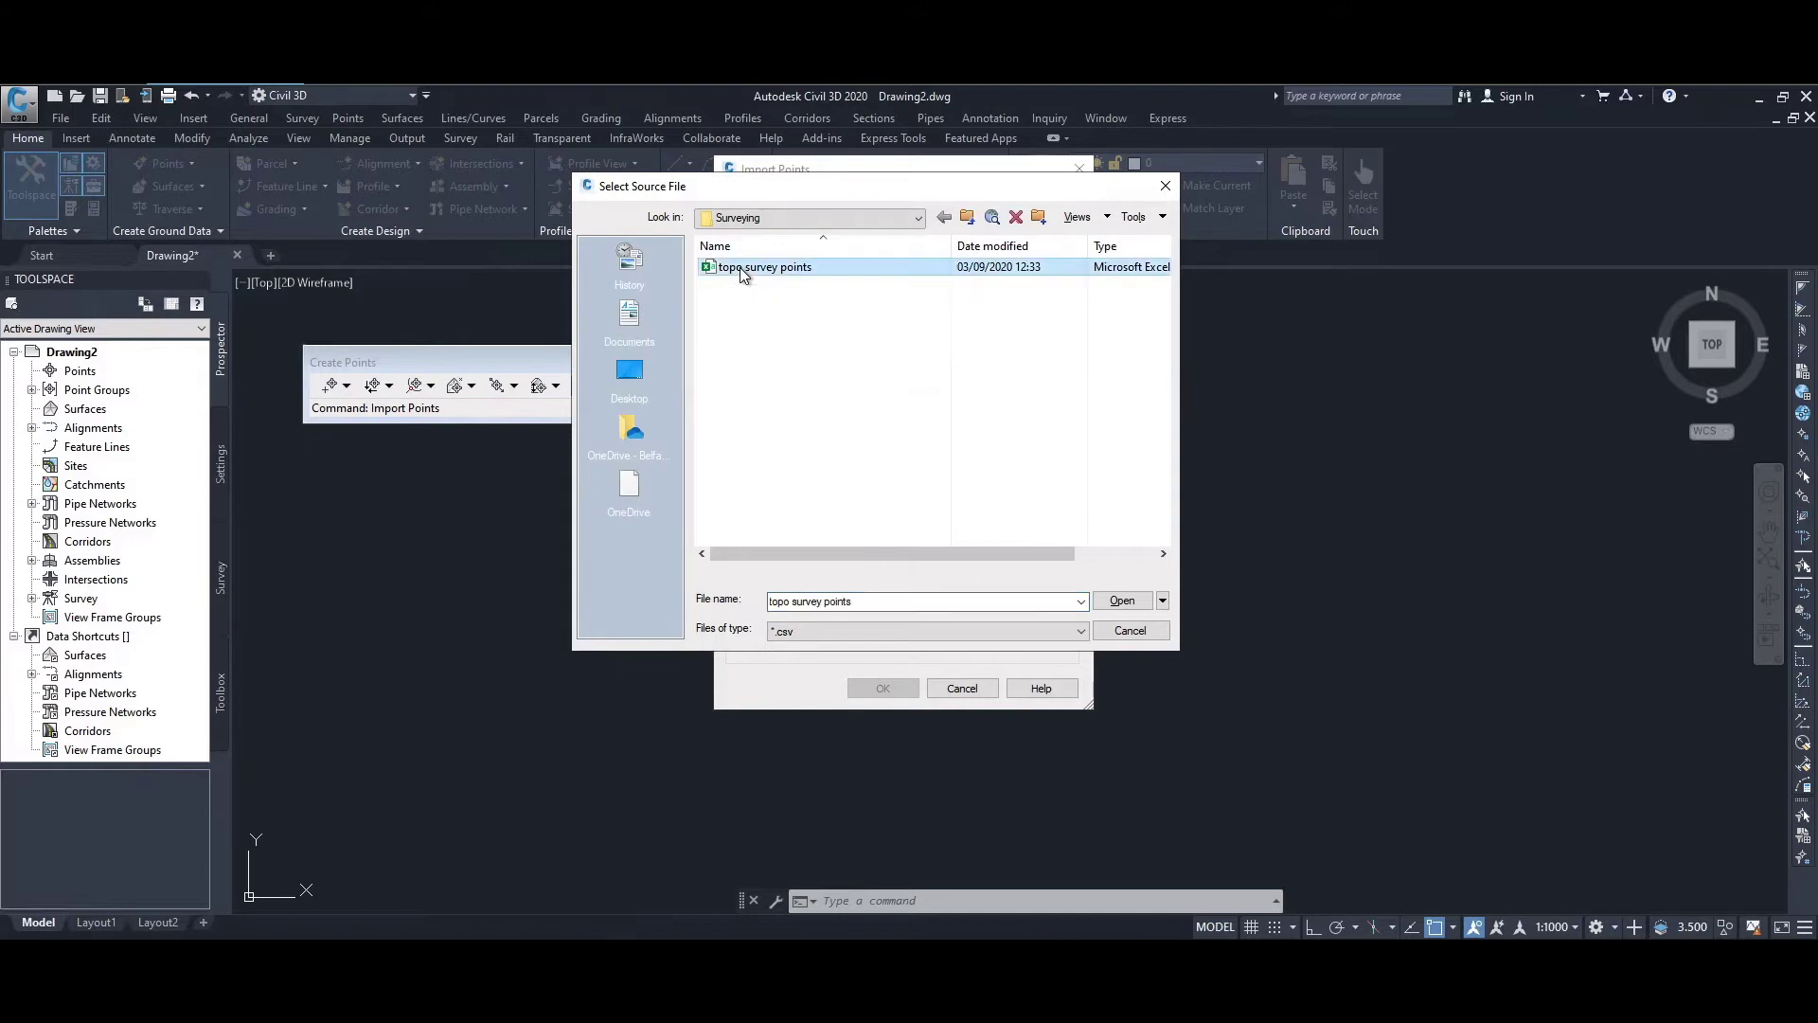
pyautogui.click(1123, 602)
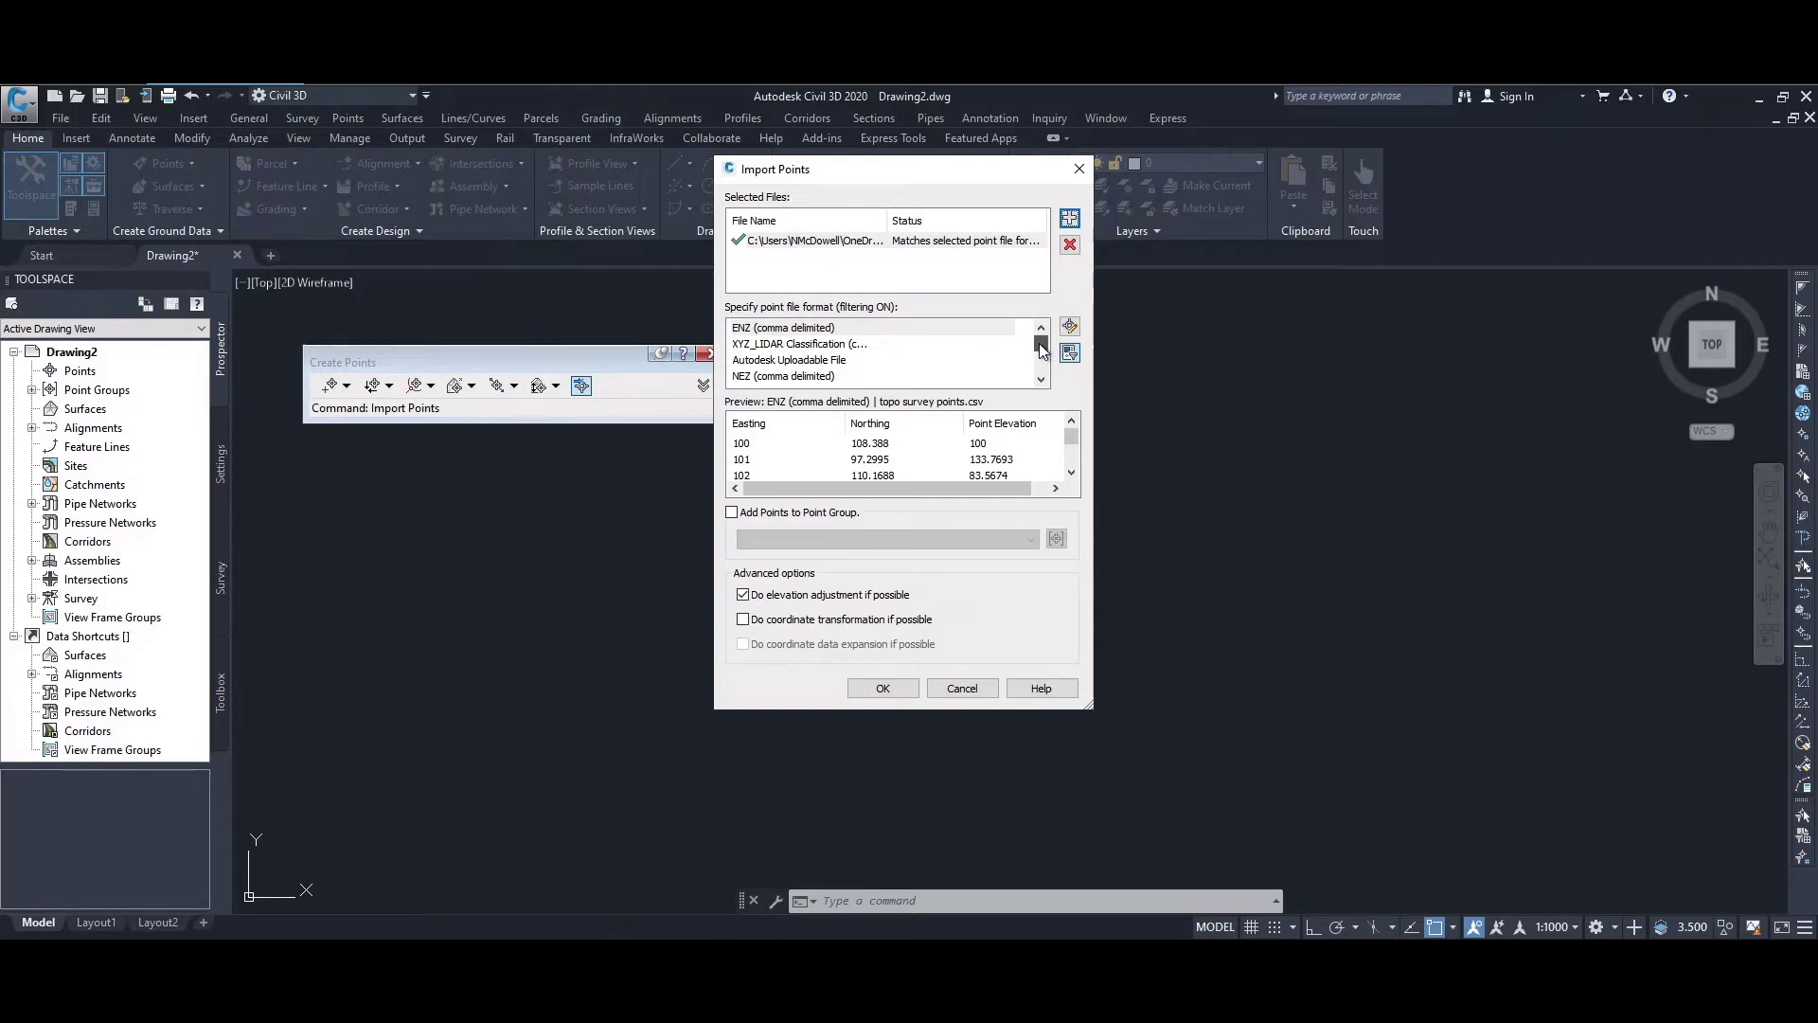
# Import the points using the PNEZD (comma delimited) file format and close the point creation tools
pyautogui.scroll(-2, 1040, 377)
pyautogui.click(749, 377)
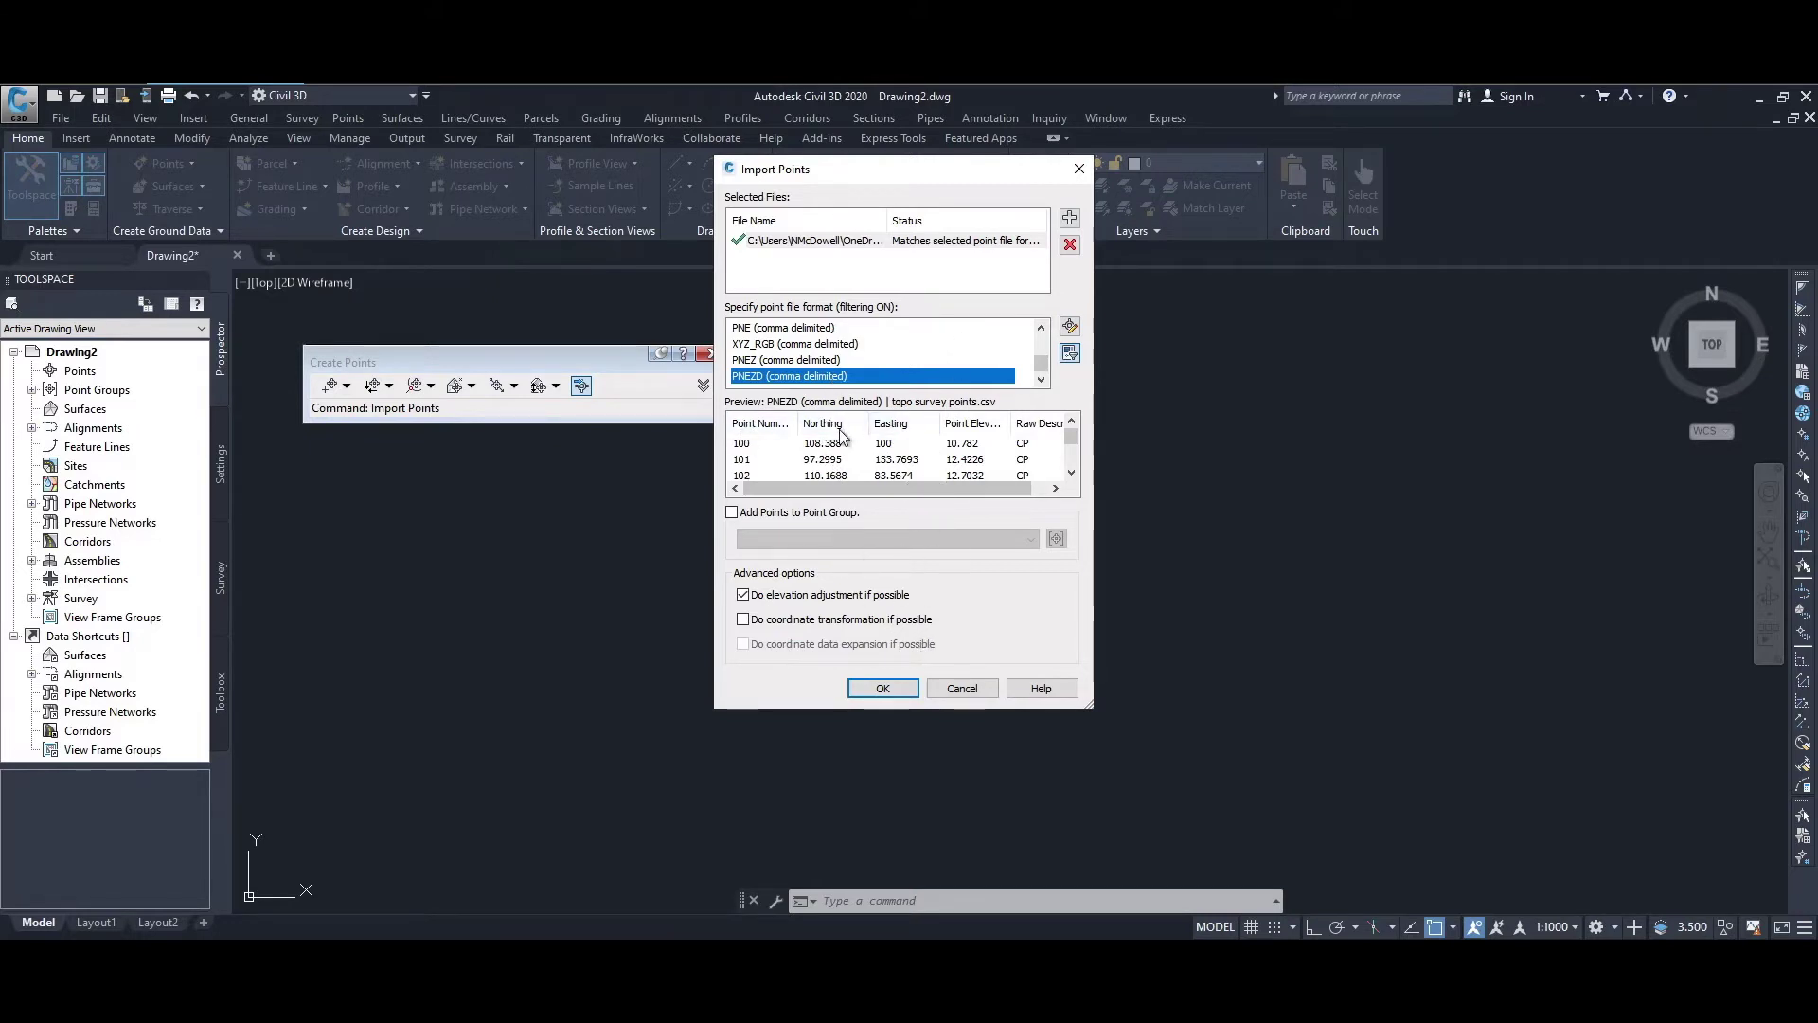
pyautogui.click(882, 689)
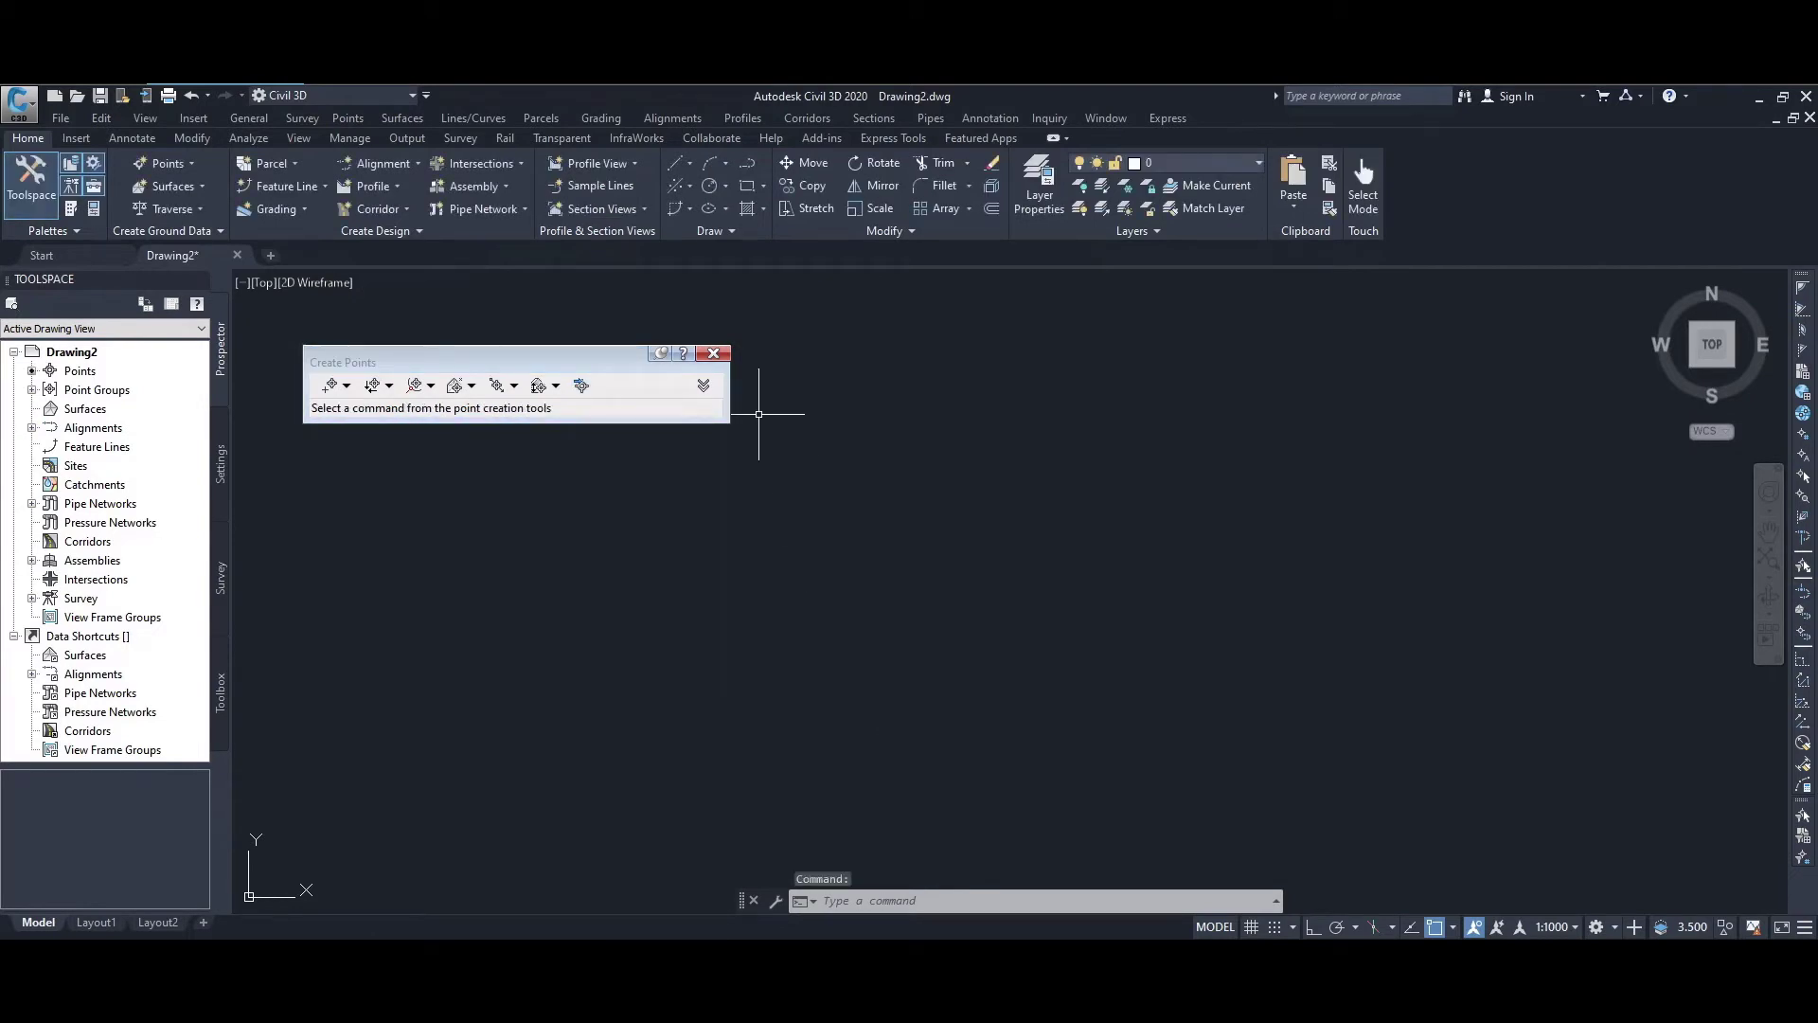
pyautogui.click(714, 355)
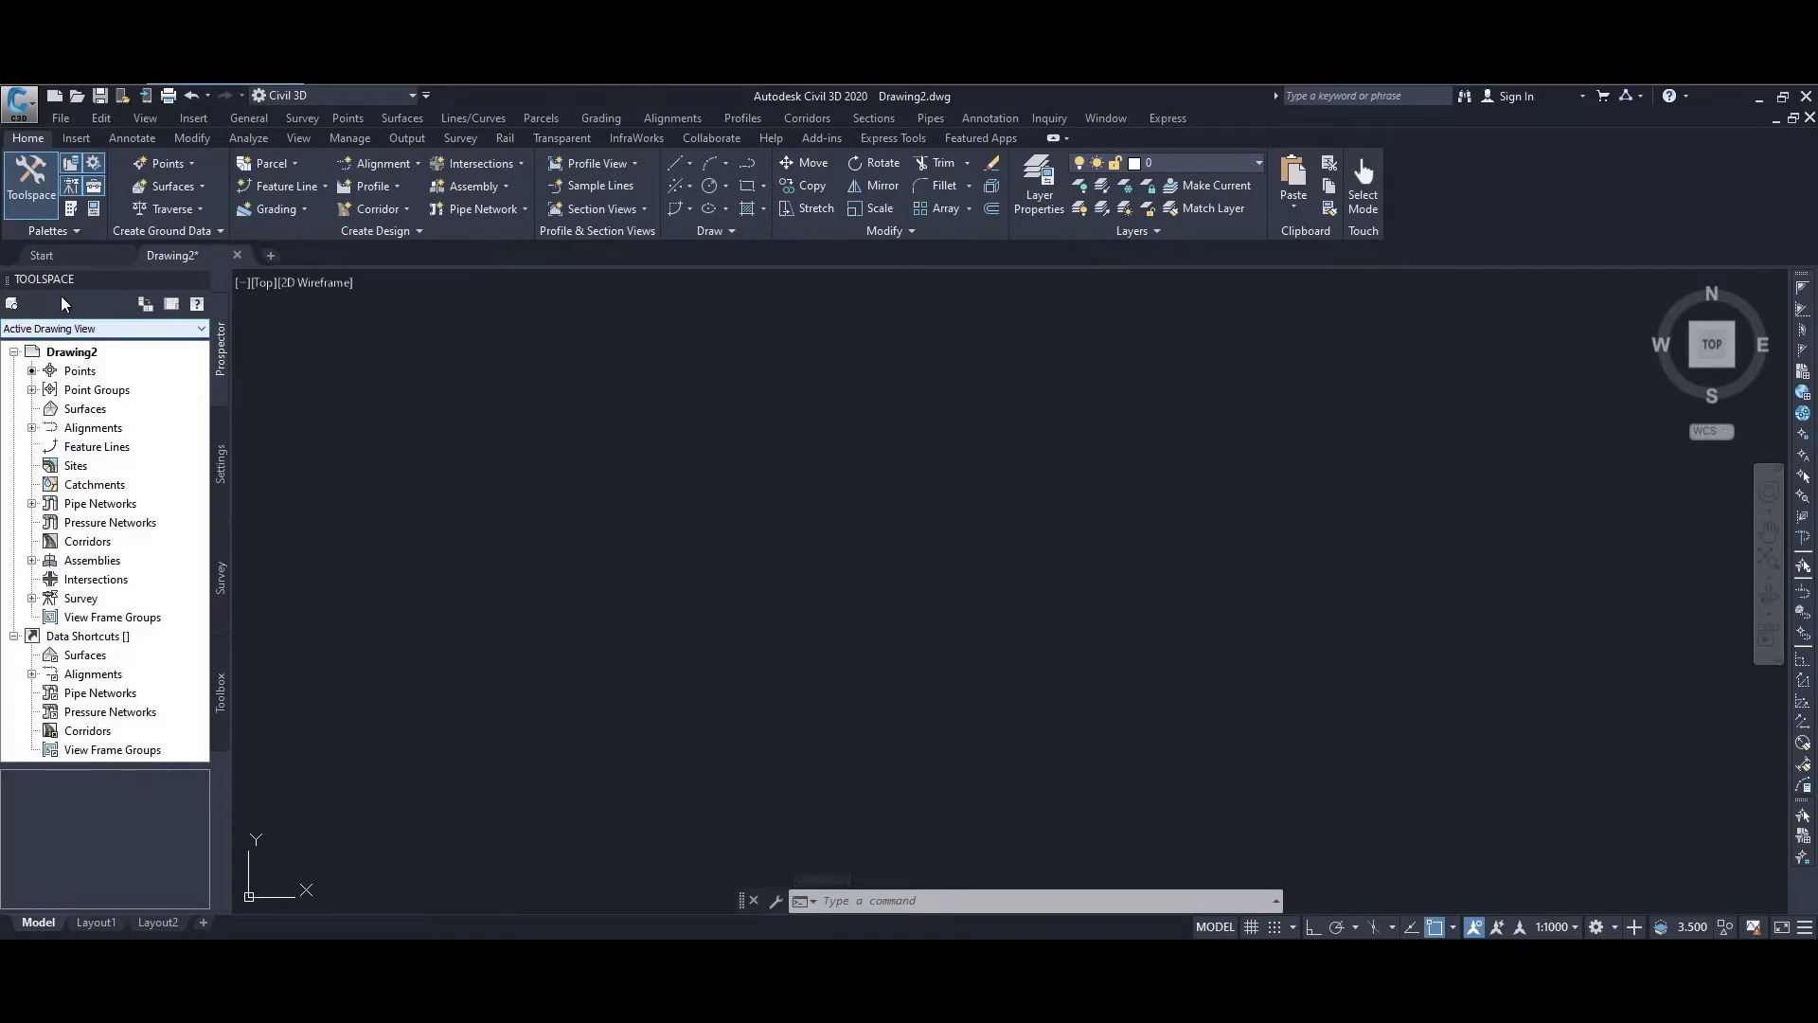
# List the points in Drawing2 and look through their numbers and coordinates
pyautogui.click(80, 372)
pyautogui.scroll(3, 64, 840)
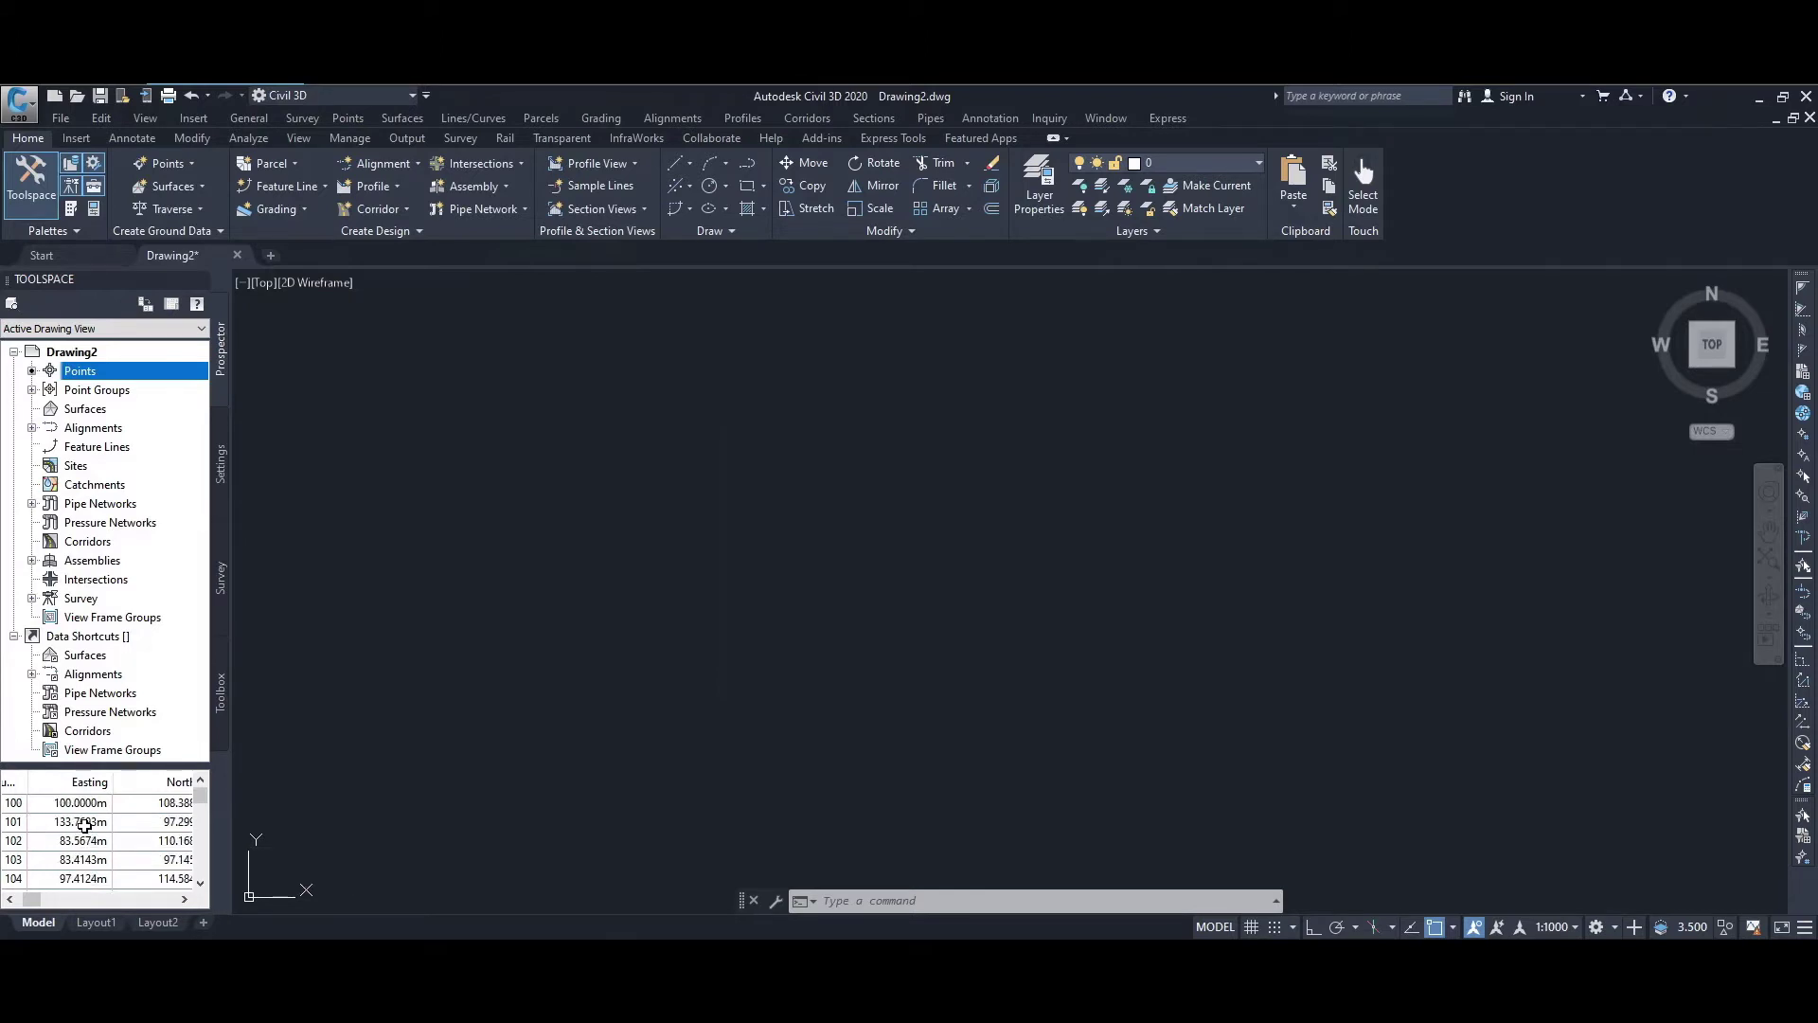
pyautogui.scroll(-2, 84, 825)
pyautogui.scroll(-6, 84, 824)
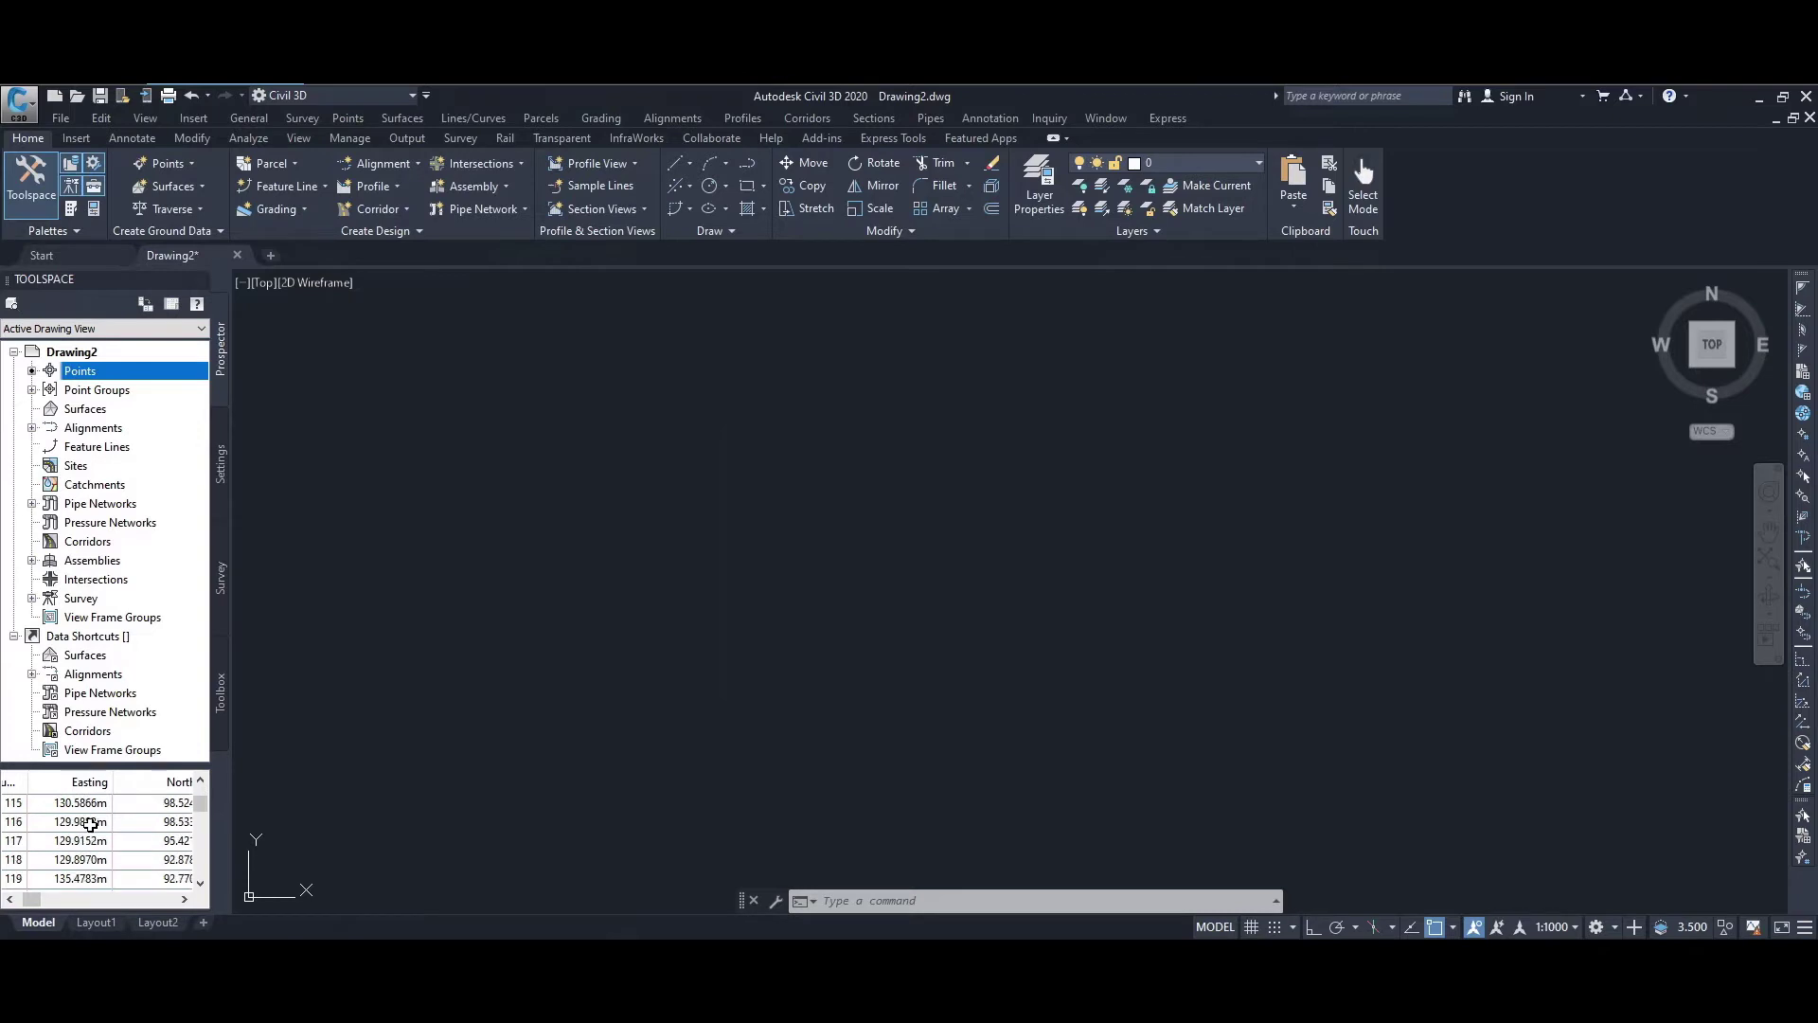
# Return to the start of the point list and zoom the drawing to the extents of the imported points
pyautogui.click(204, 811)
pyautogui.moveTo(206, 818)
pyautogui.mouseDown()
pyautogui.moveTo(202, 882)
pyautogui.moveTo(201, 792)
pyautogui.mouseUp()
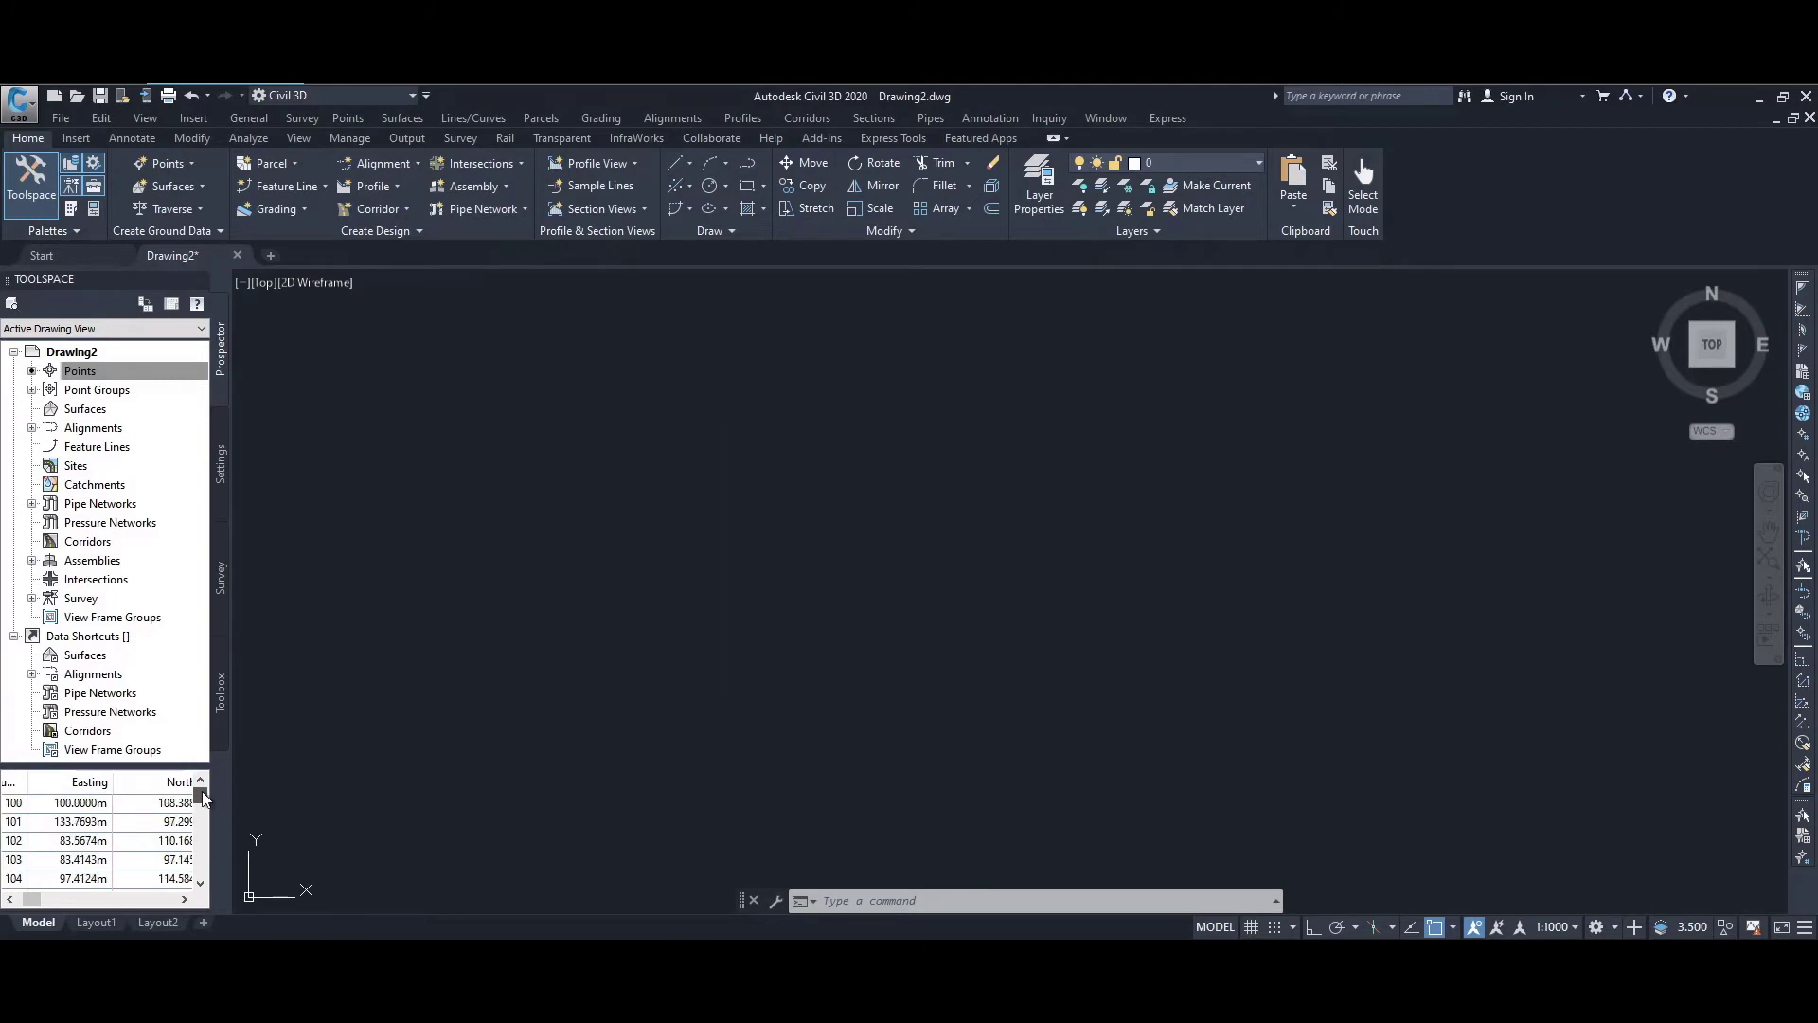
pyautogui.press('Escape')
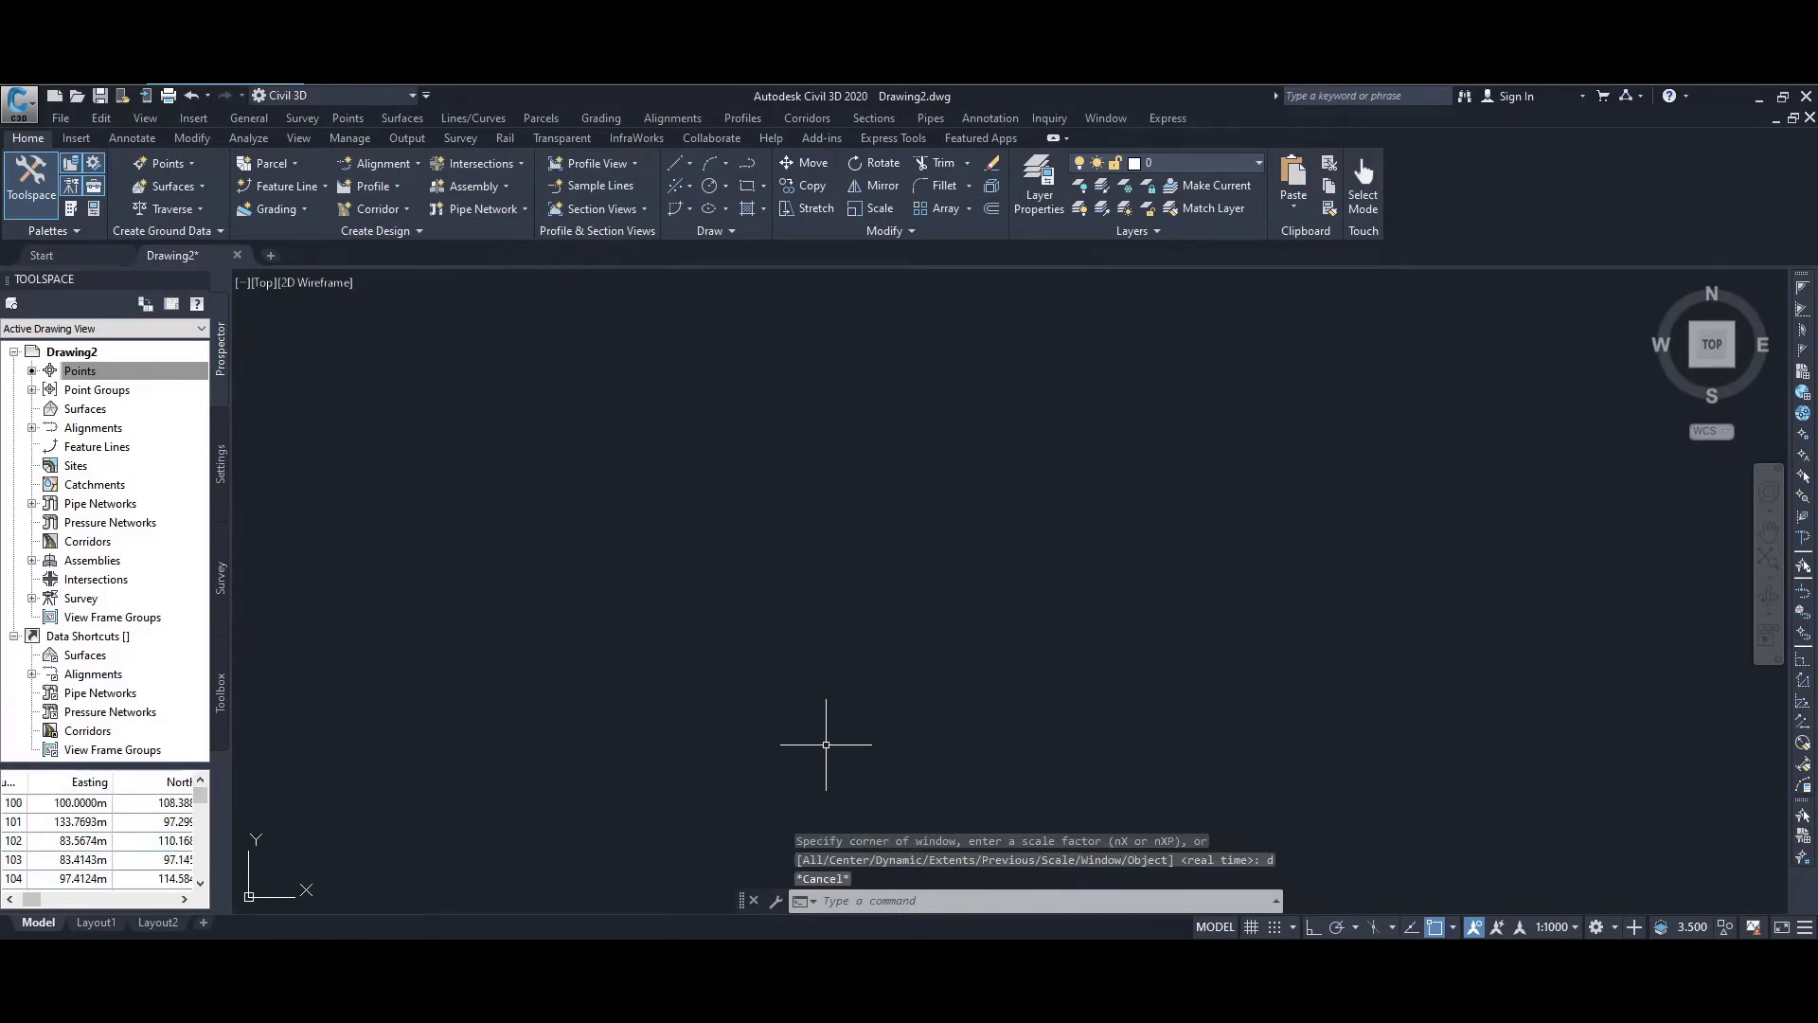
pyautogui.write('Z')
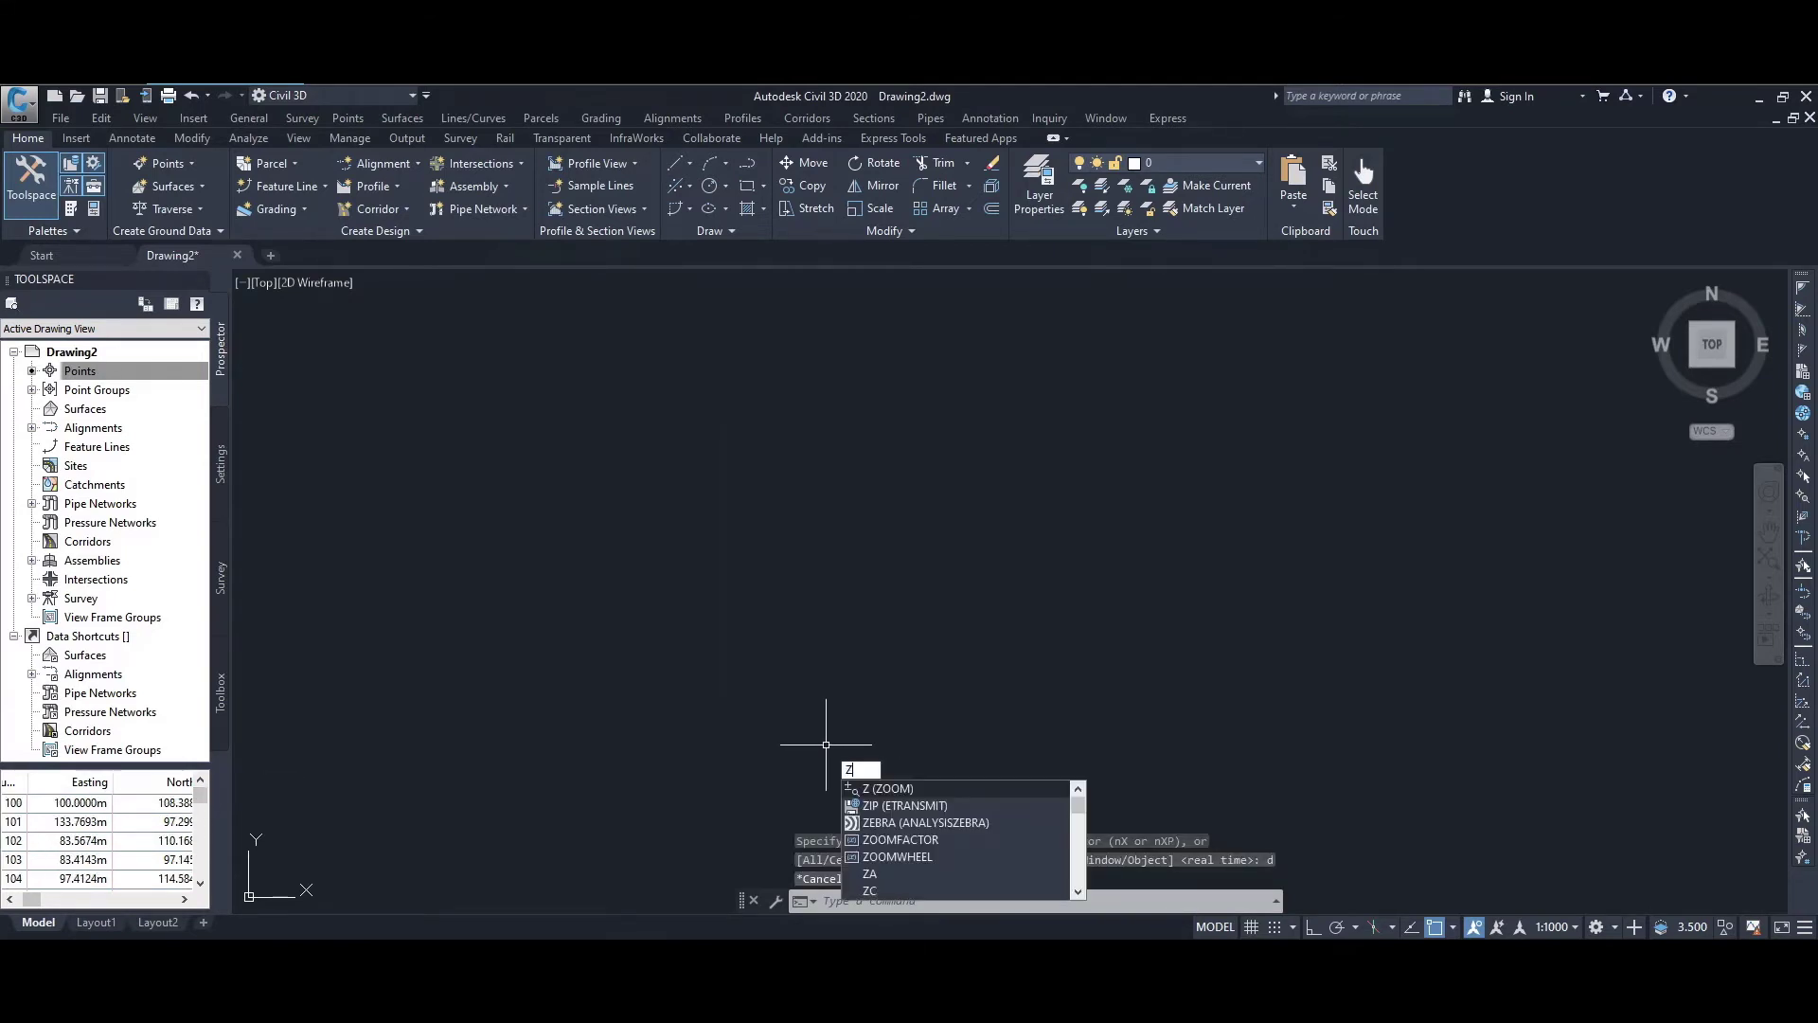
pyautogui.press('Return')
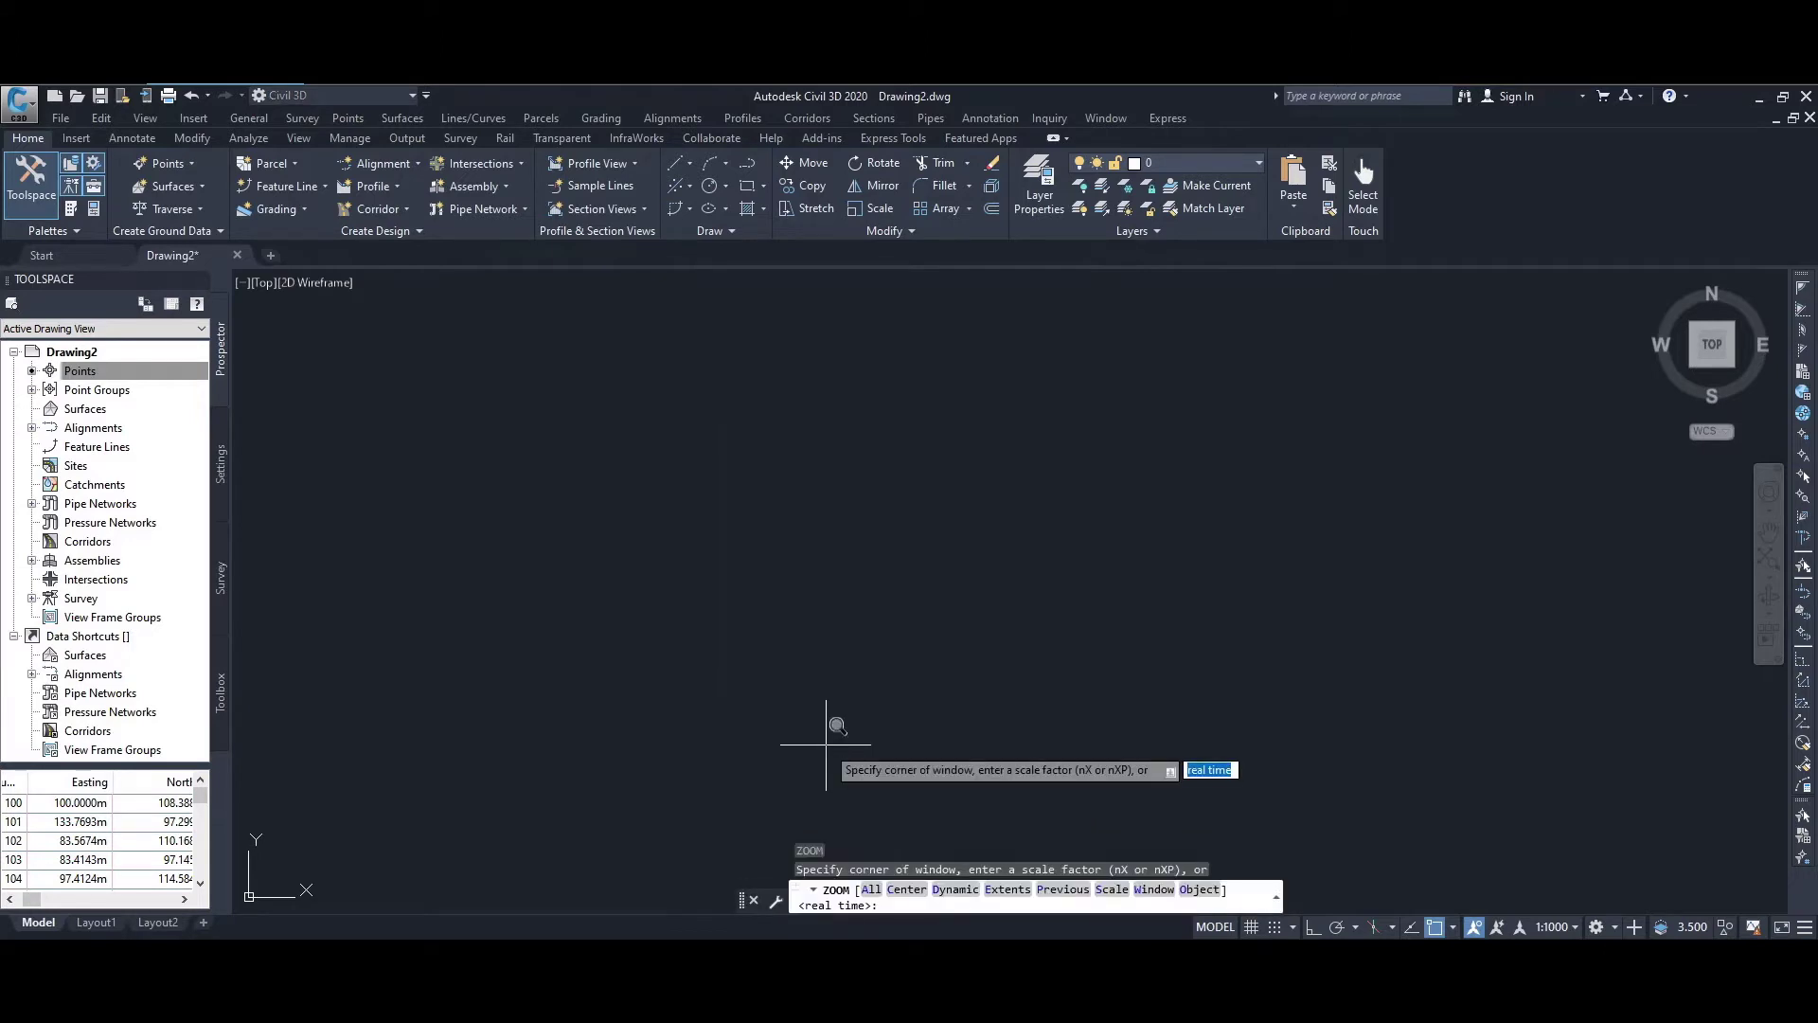
pyautogui.write('e')
pyautogui.press('Return')
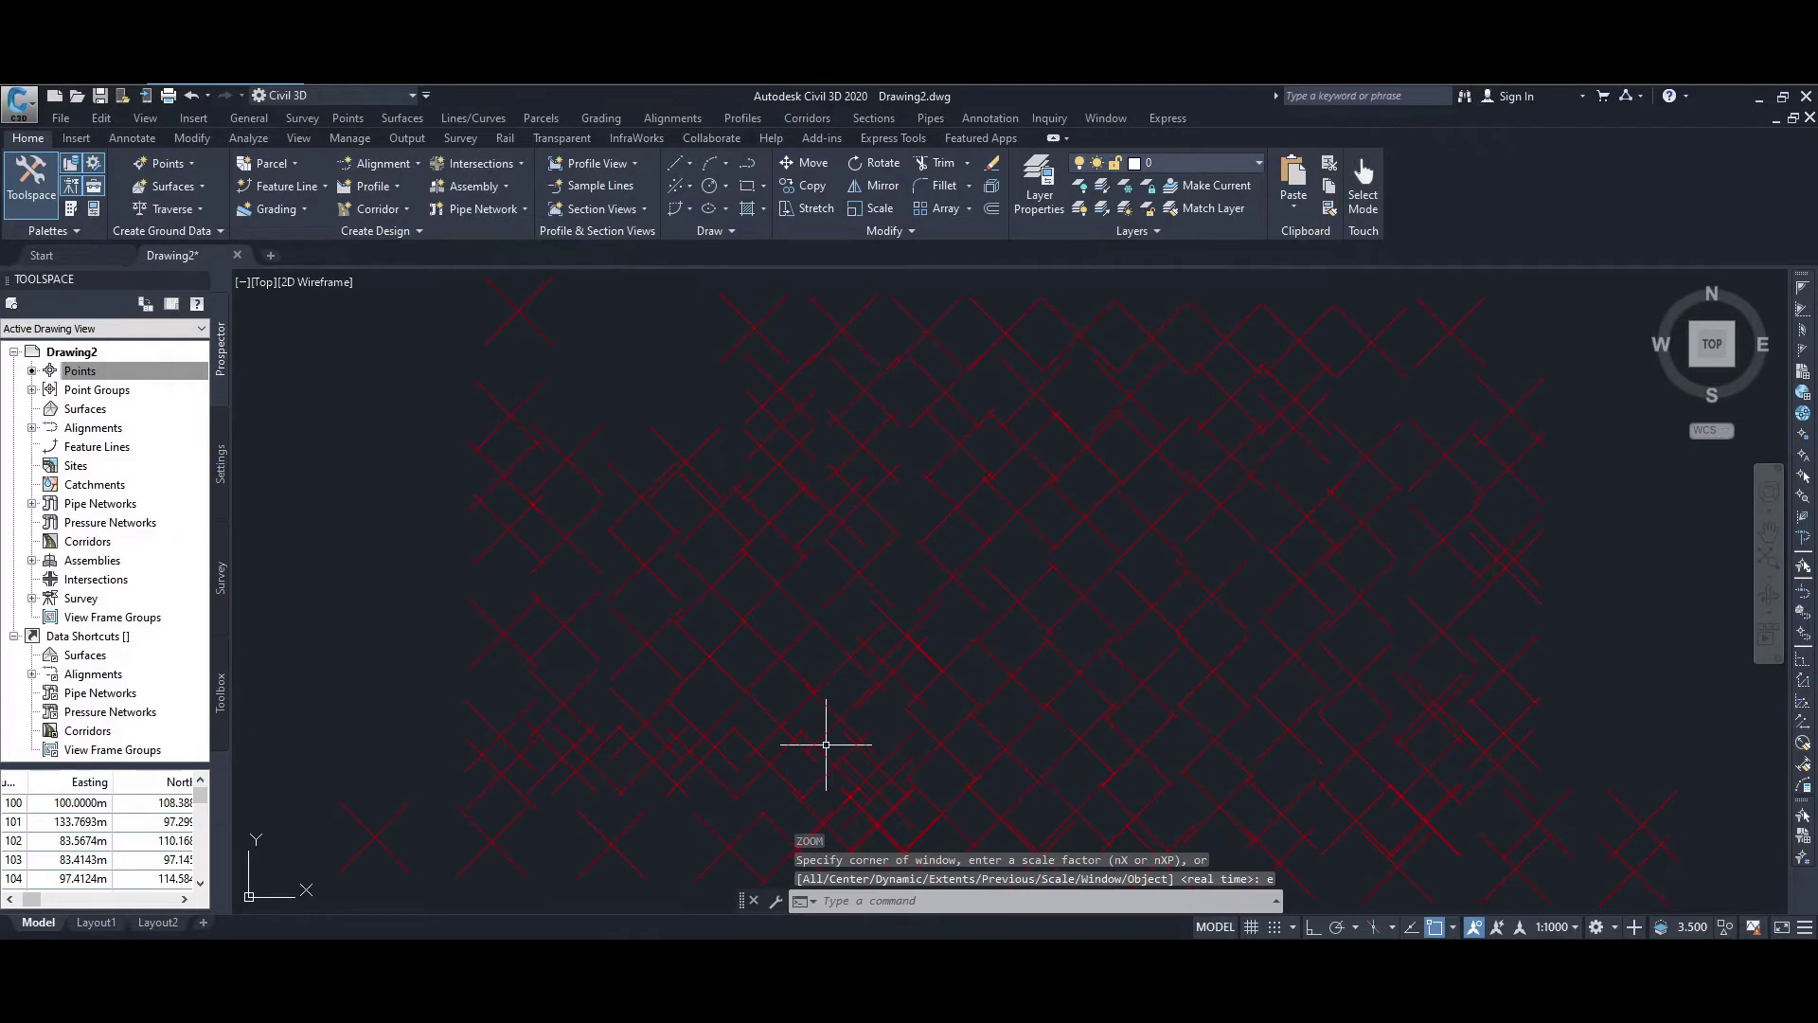
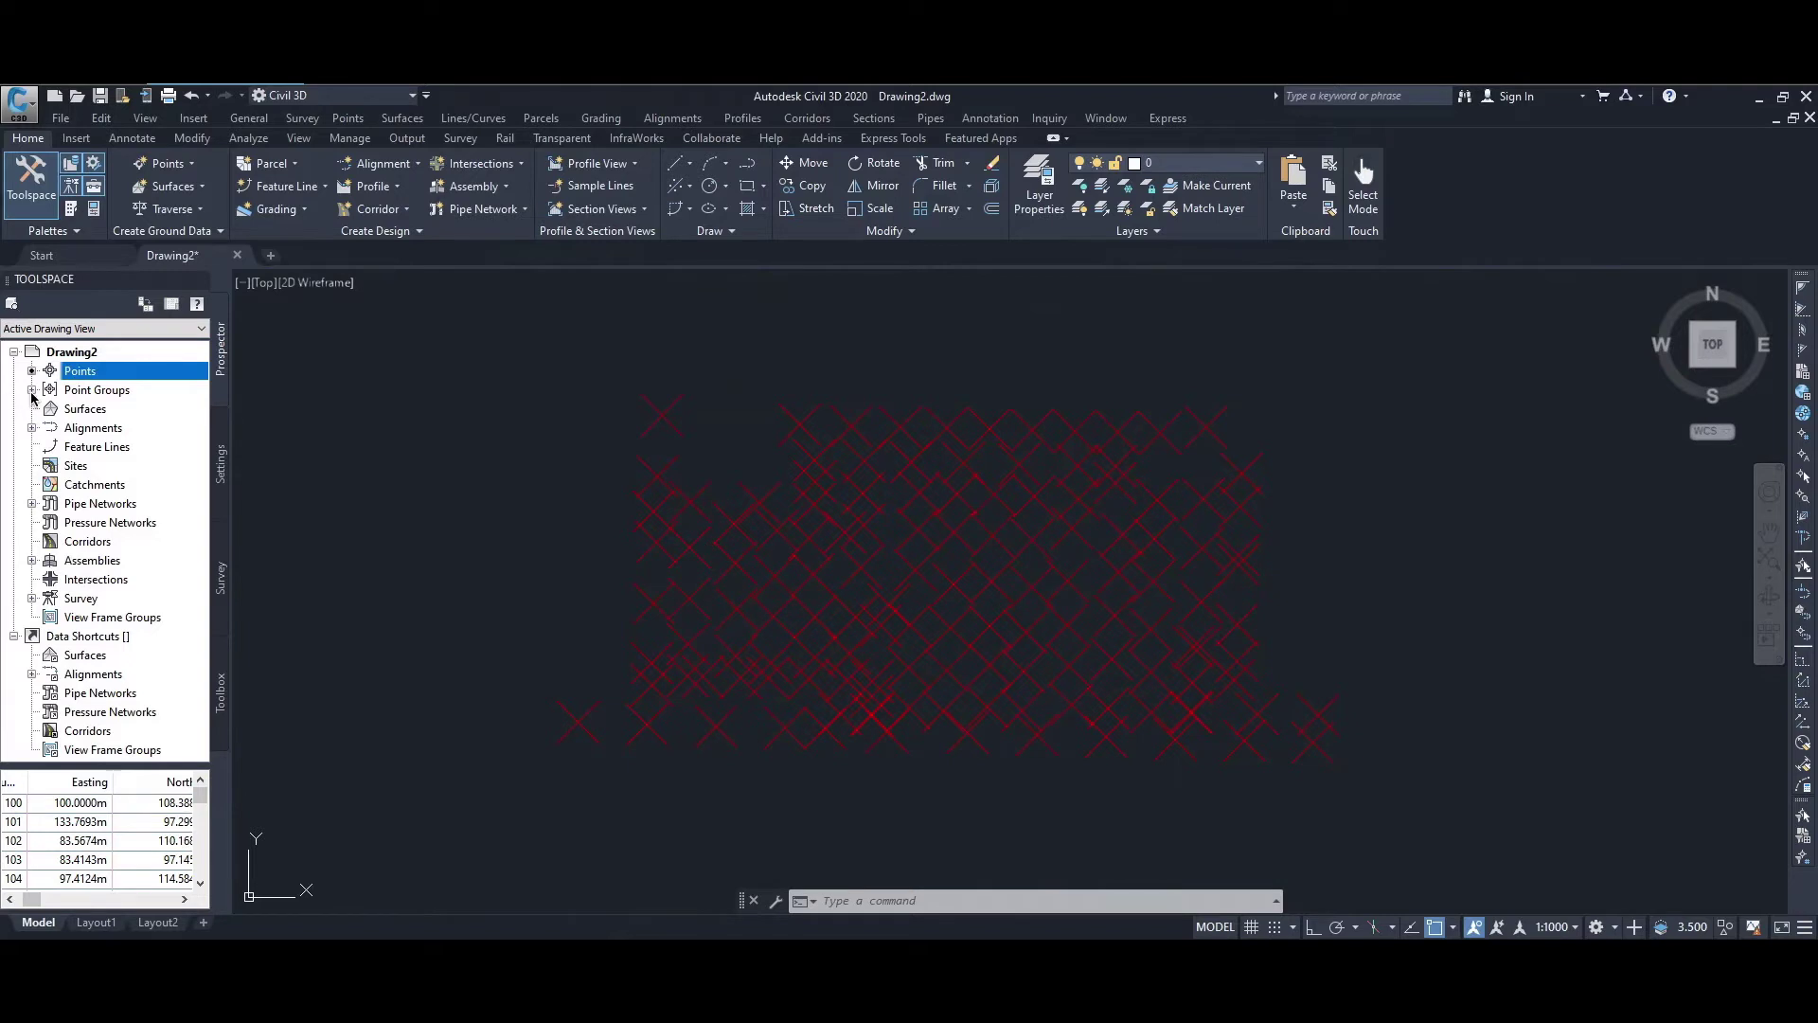
# Create a new point group in Drawing2 and name it Control Points
pyautogui.click(85, 391)
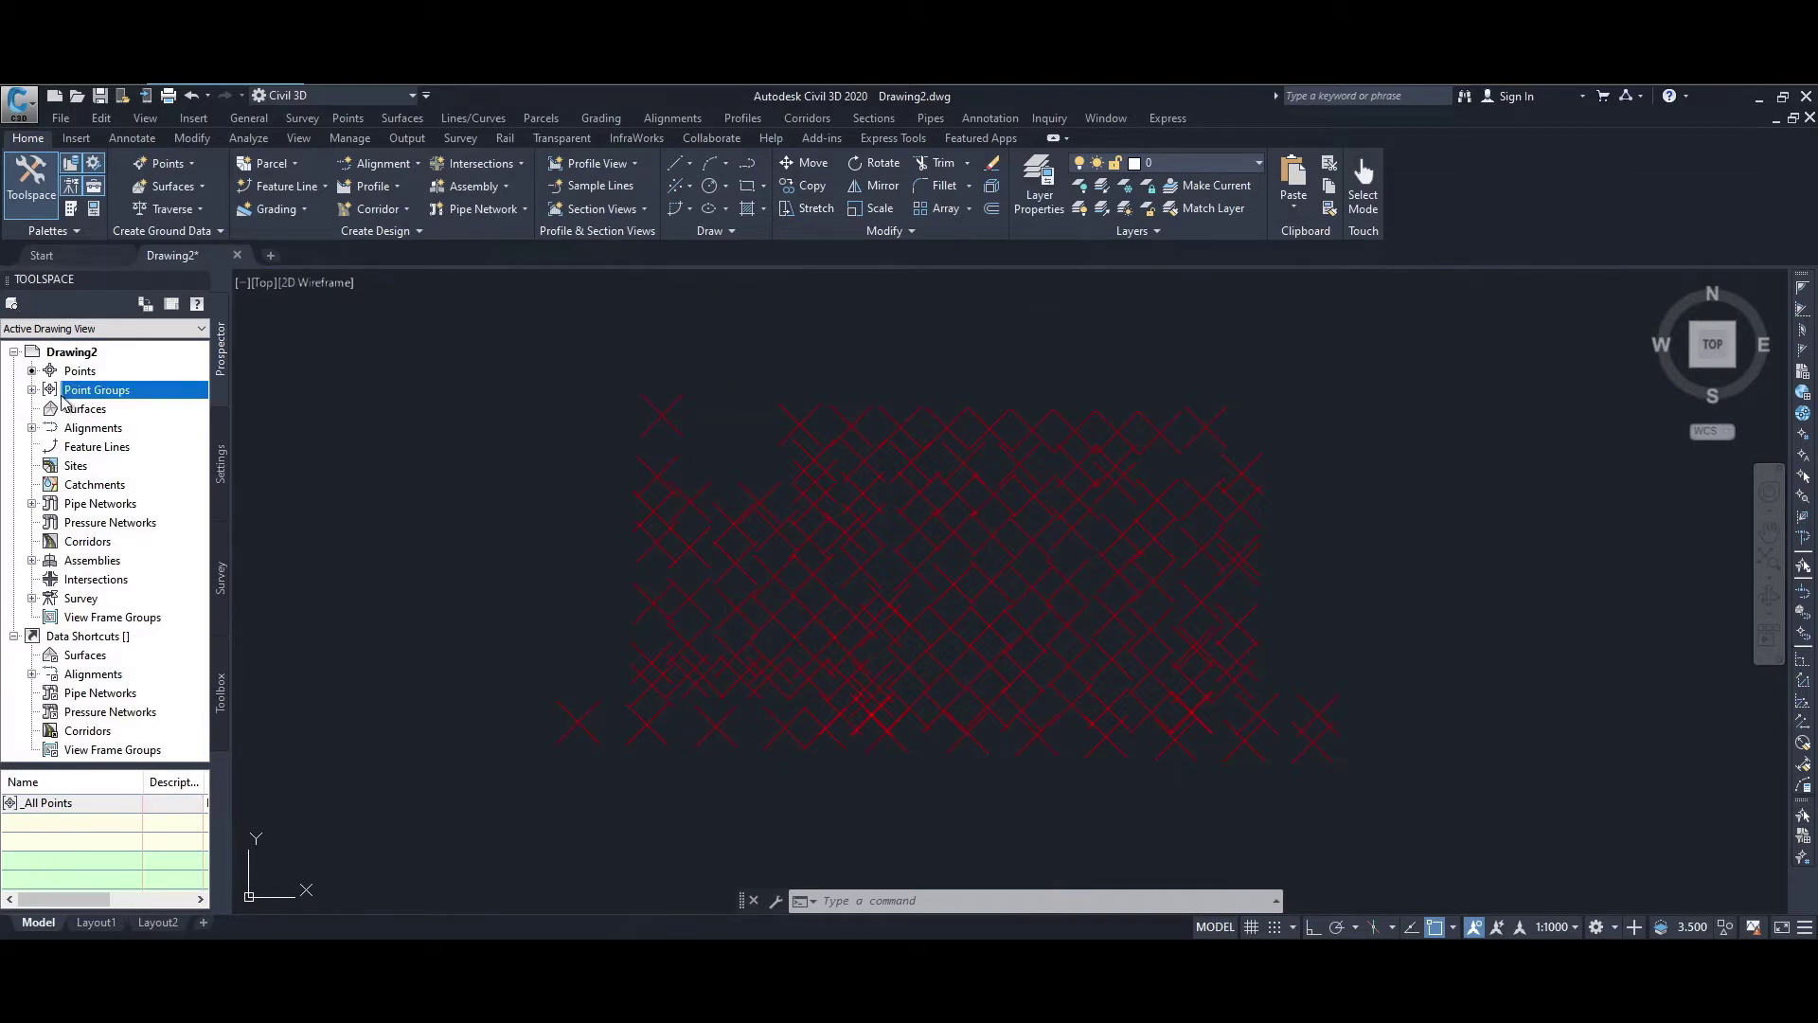
pyautogui.click(31, 392)
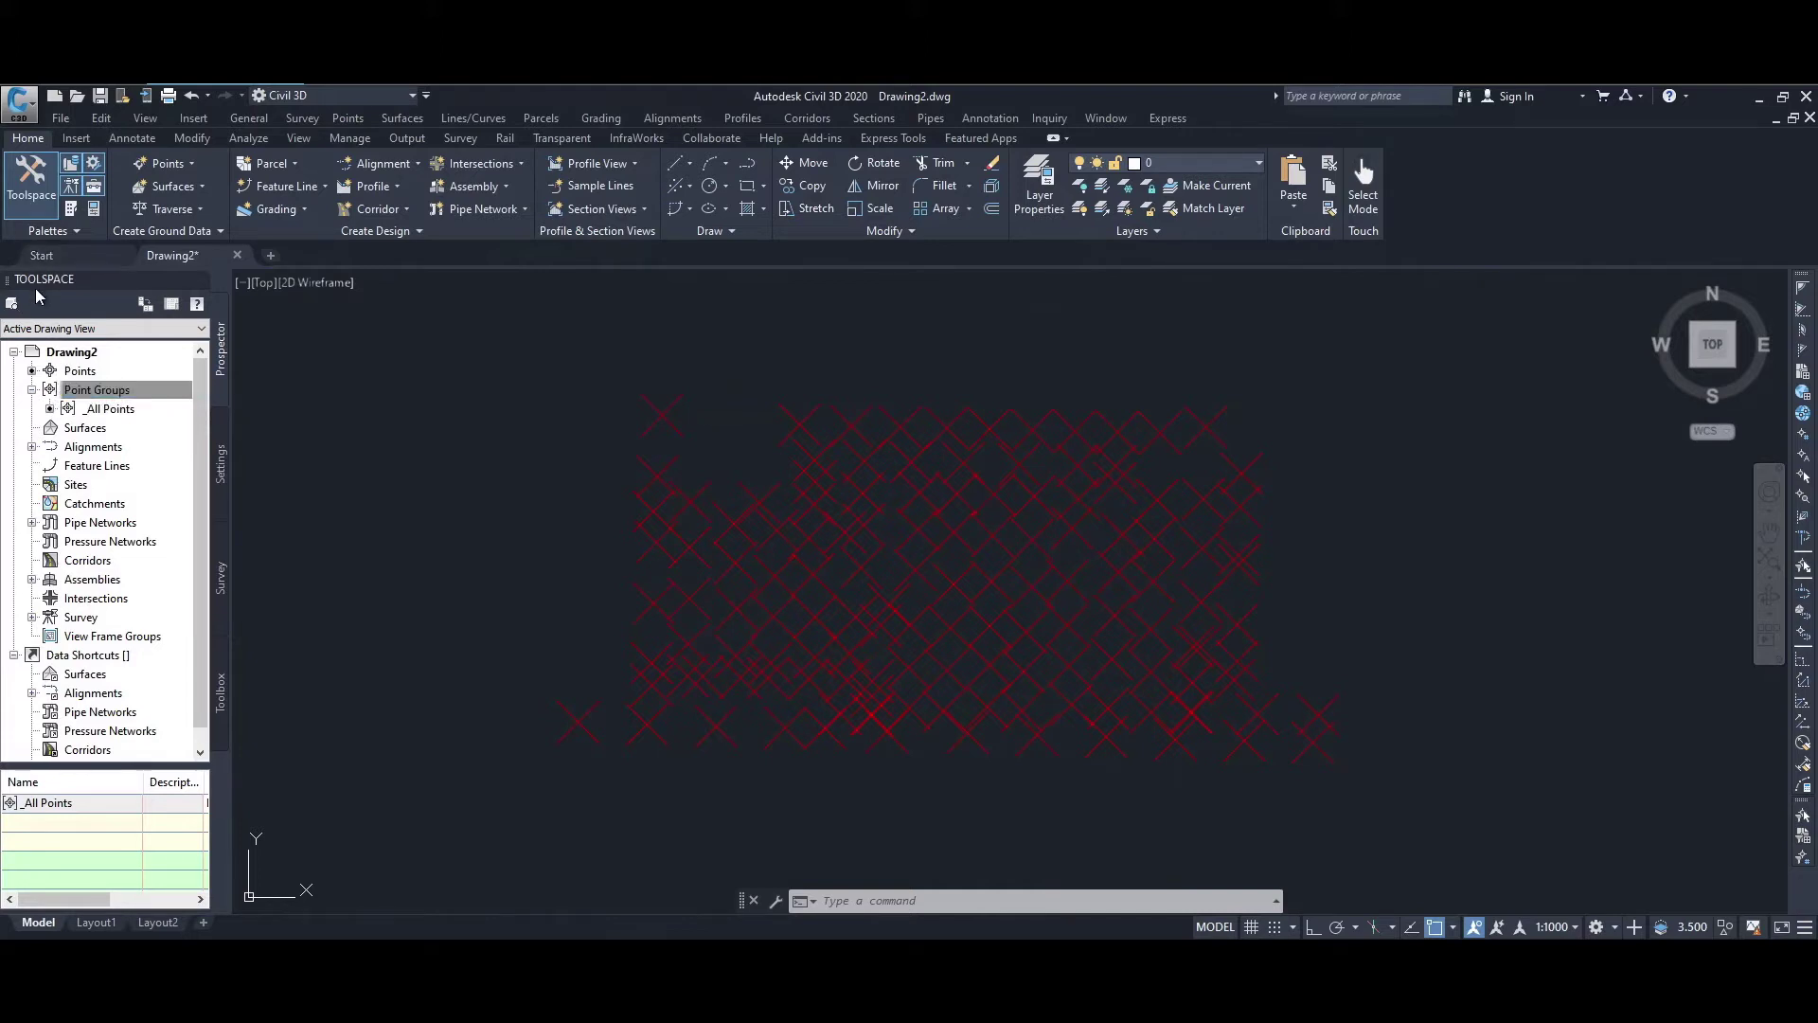
pyautogui.rightClick(82, 395)
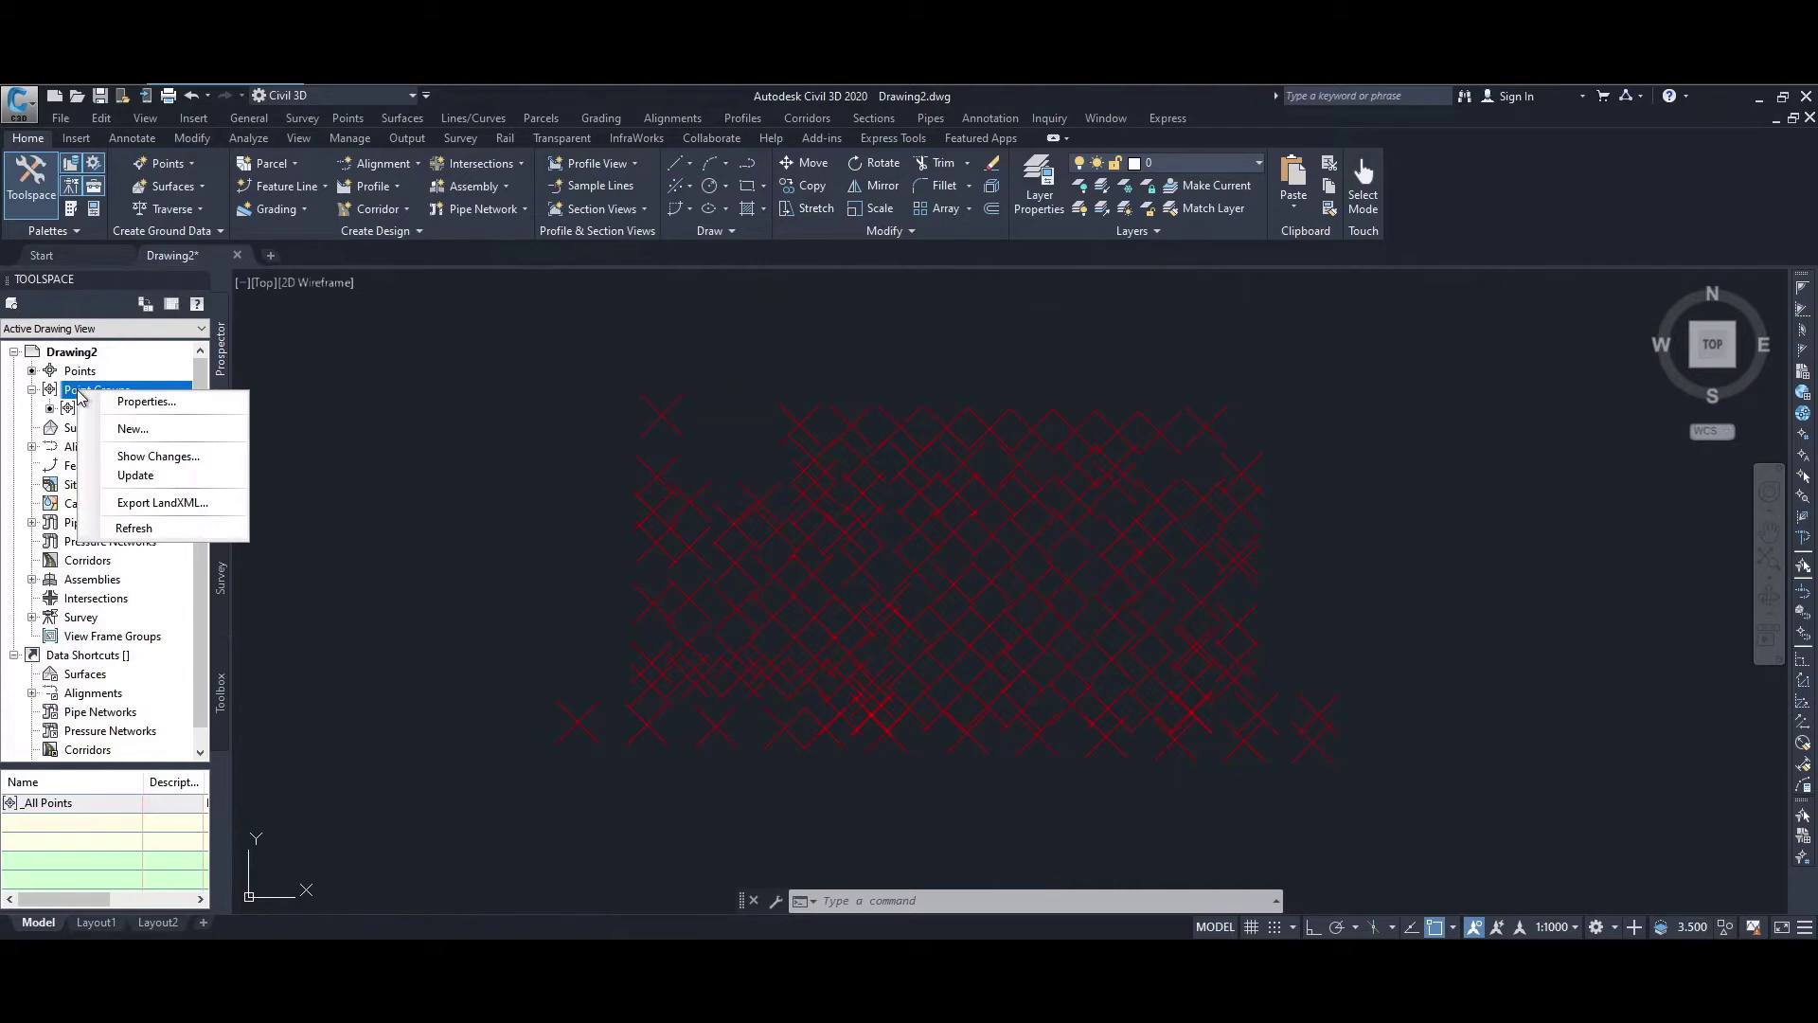
pyautogui.click(131, 429)
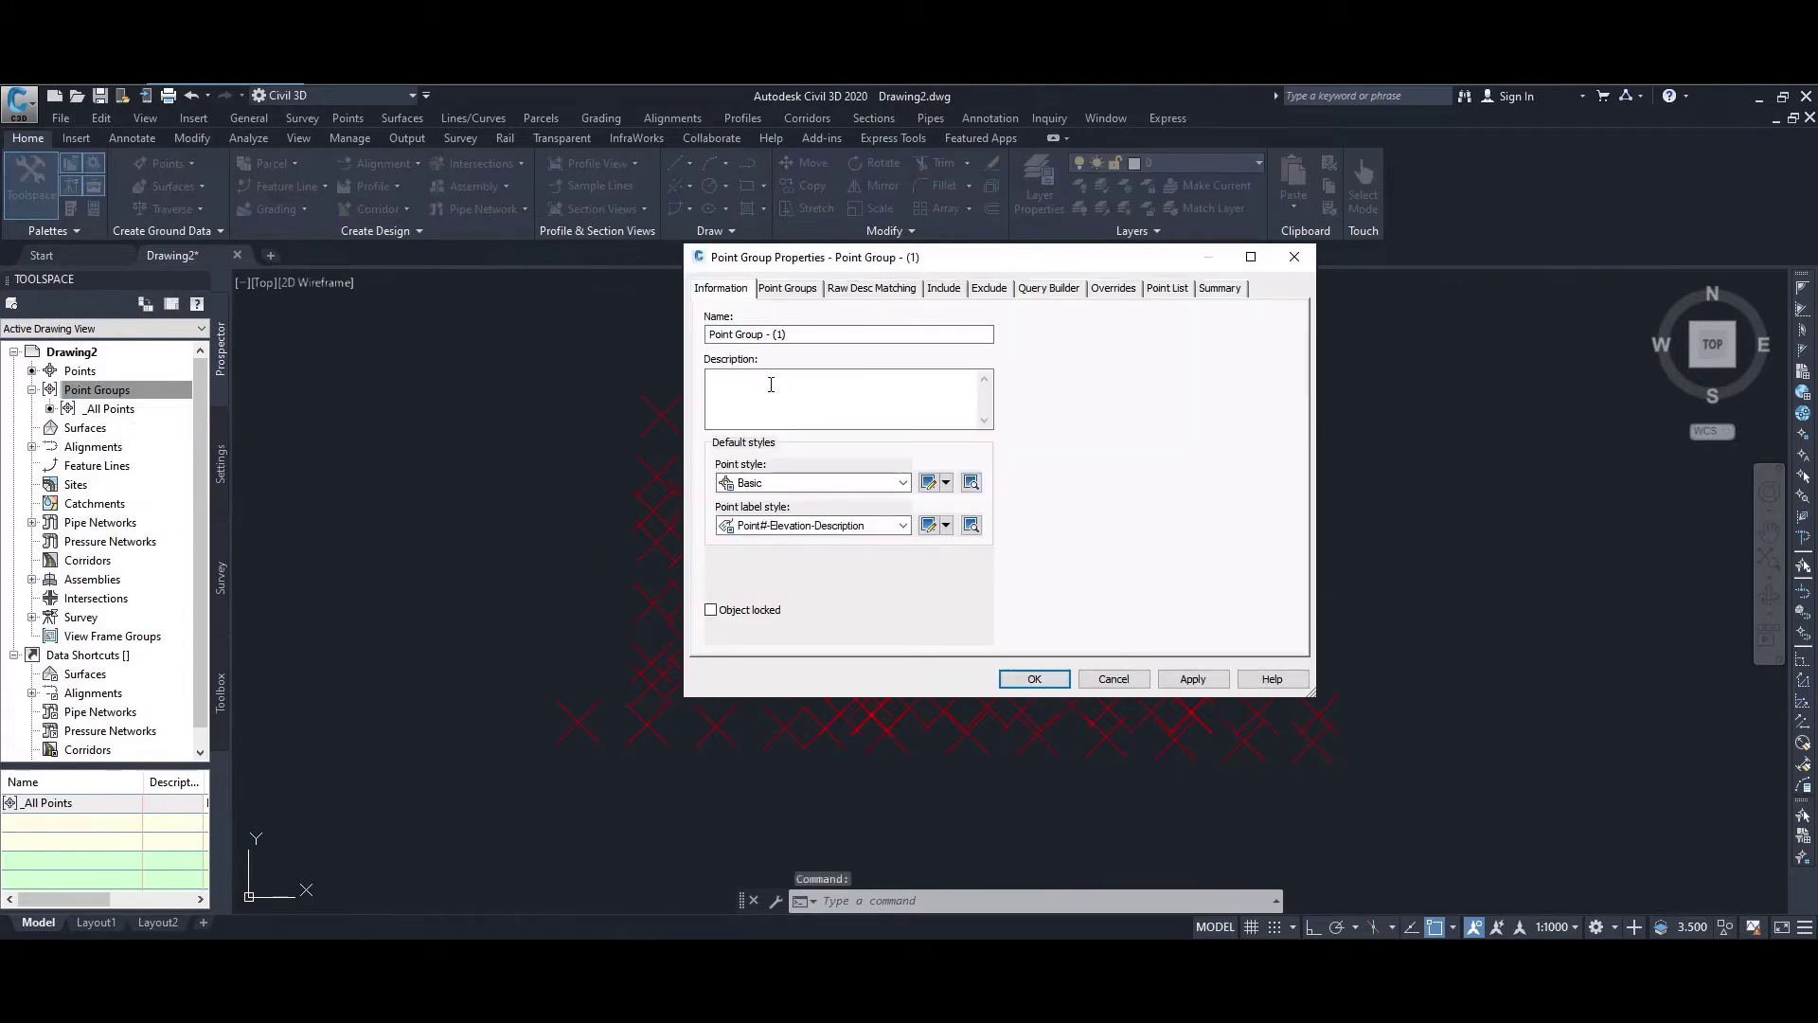
pyautogui.moveTo(796, 334); pyautogui.dragTo(611, 338)
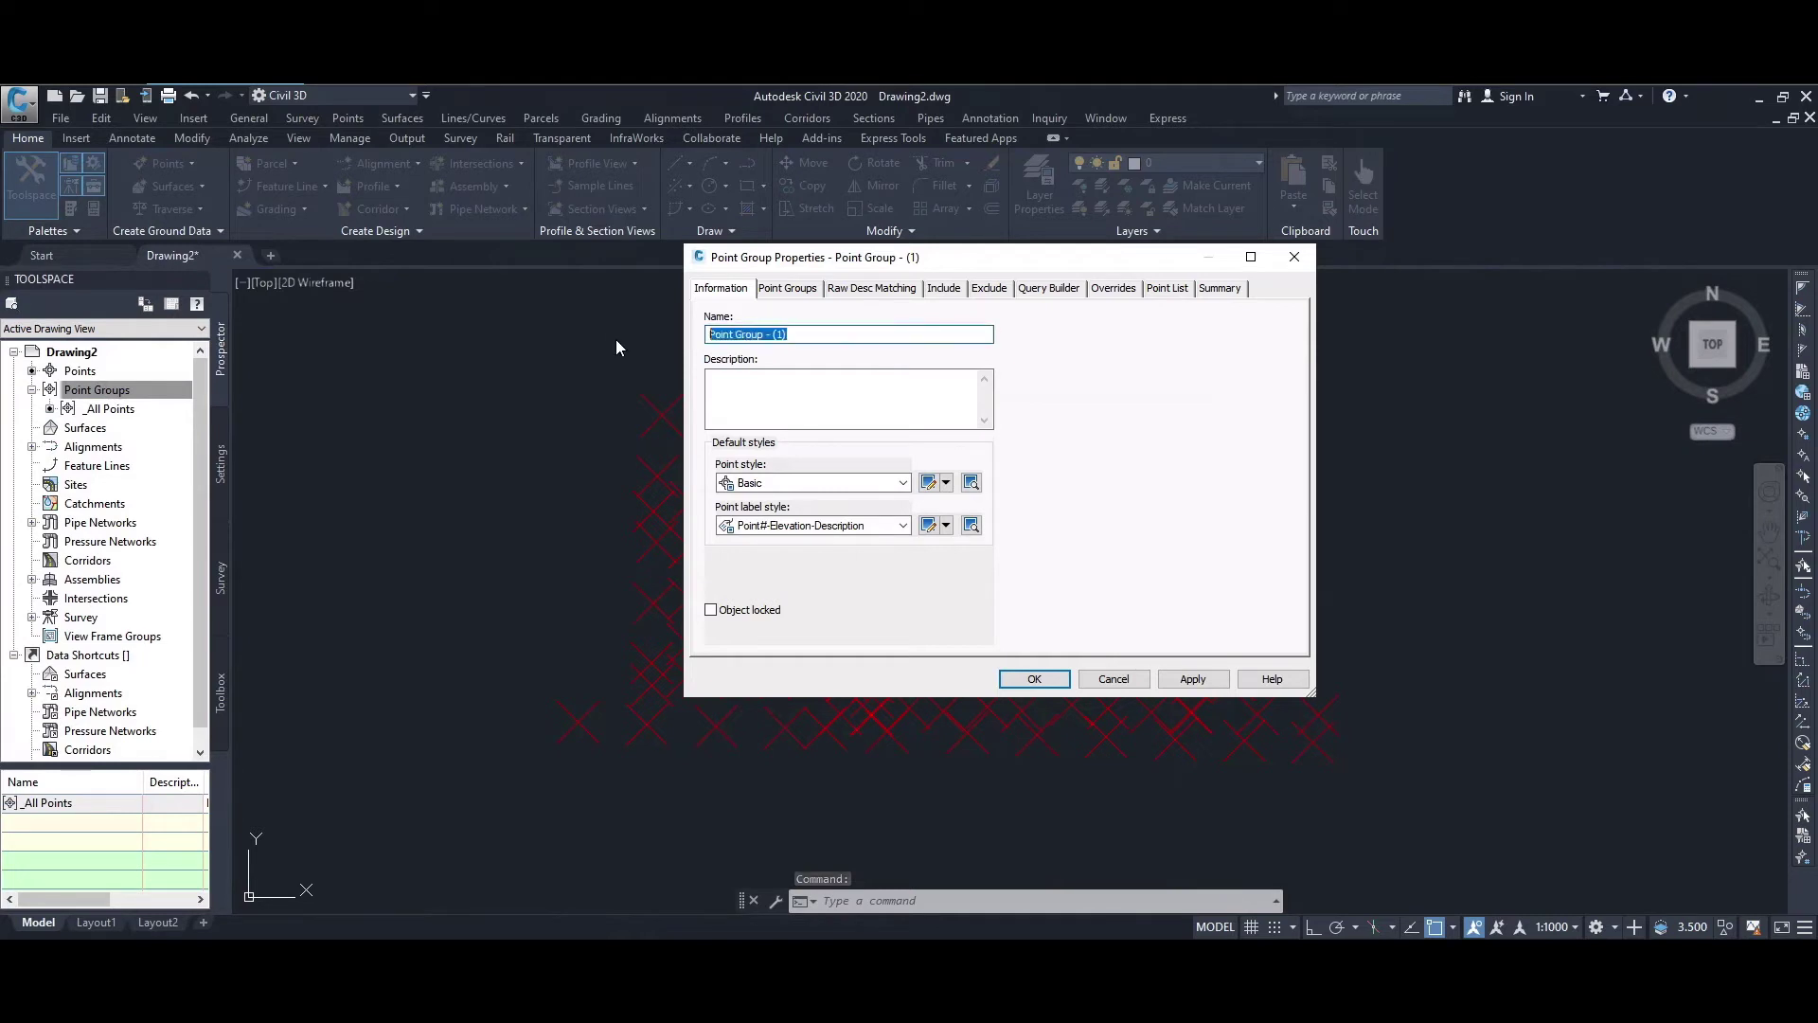
pyautogui.write('Control Points')
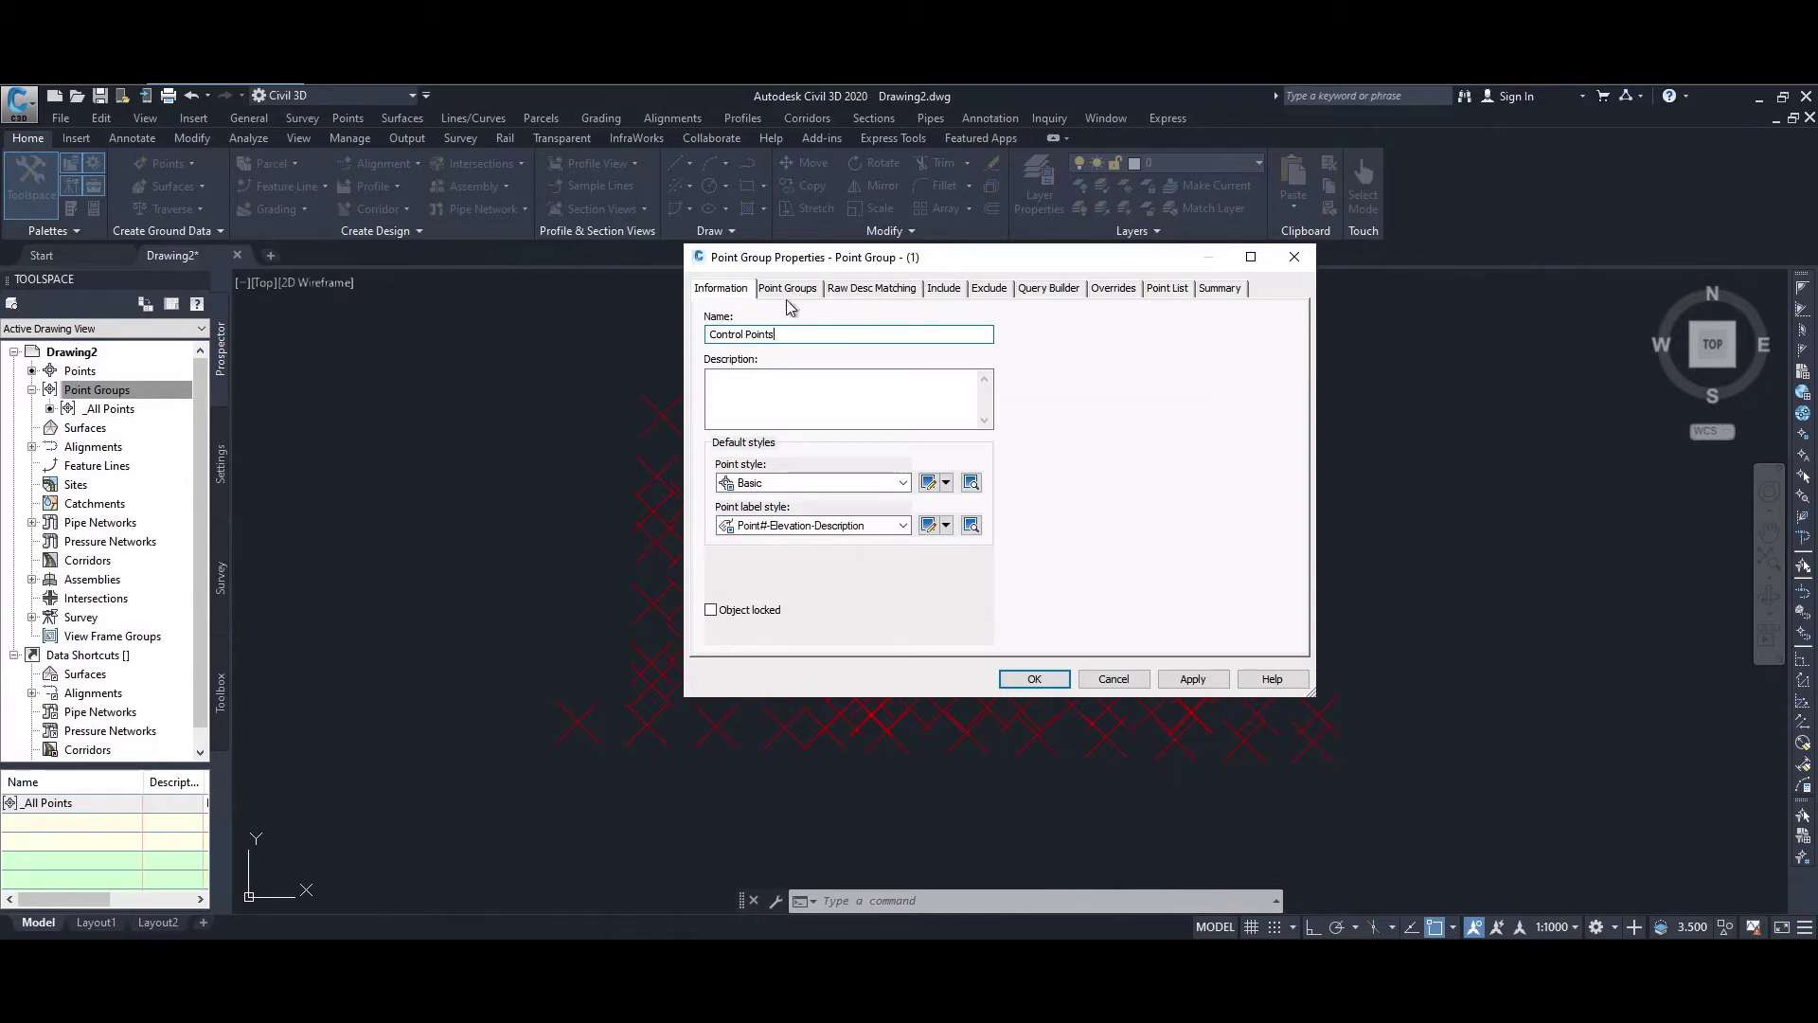
# Include points with raw descriptions matching CP in the Control Points group and check its point list
pyautogui.click(872, 294)
pyautogui.click(943, 291)
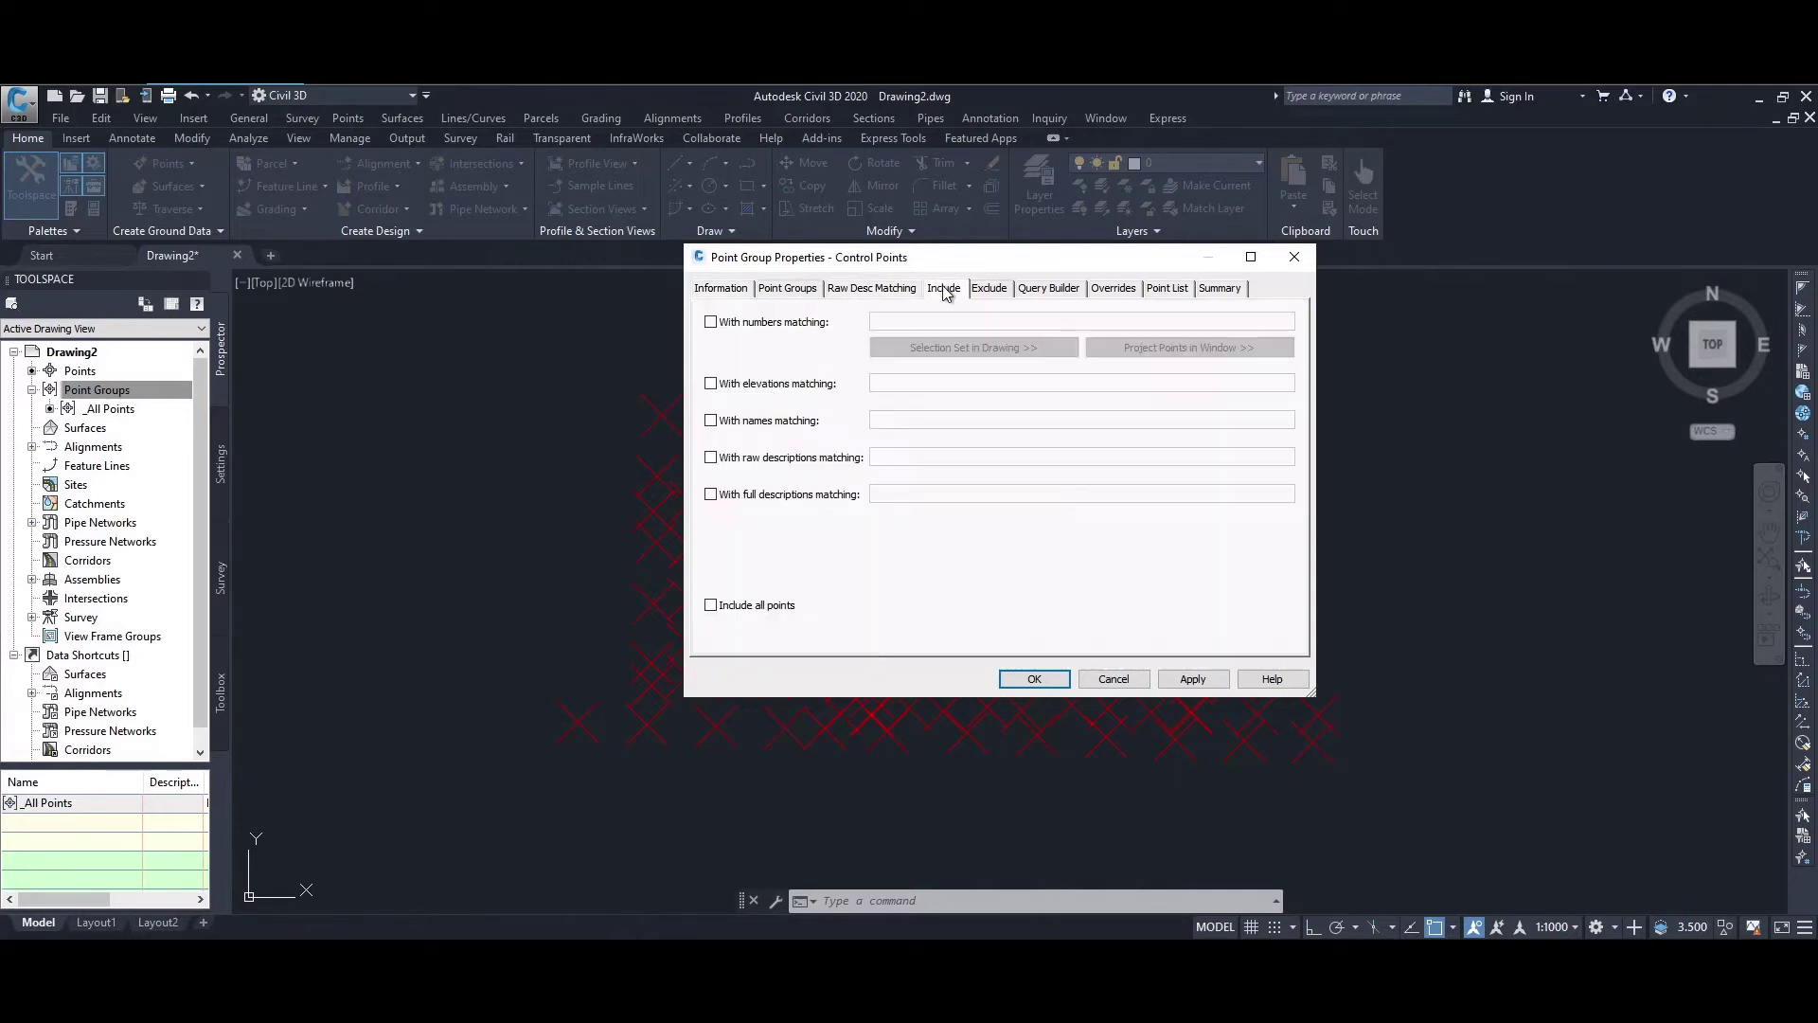
pyautogui.click(712, 457)
pyautogui.click(901, 457)
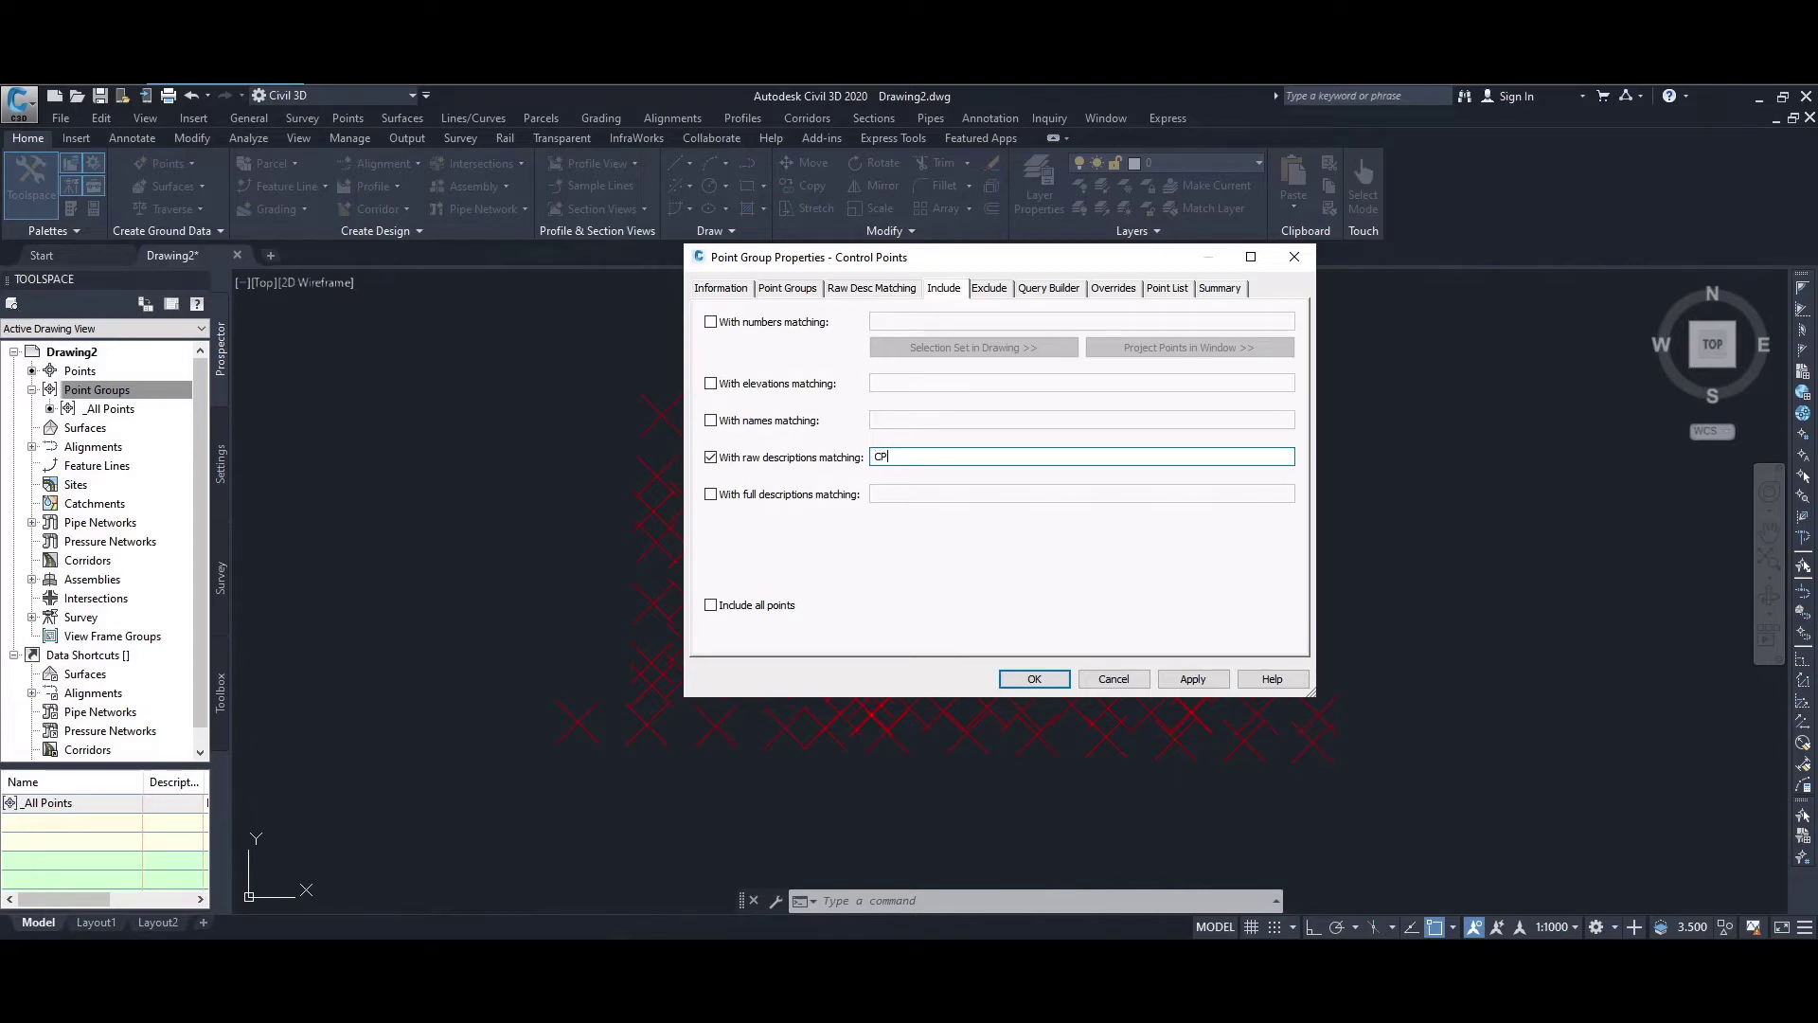
pyautogui.click(1168, 289)
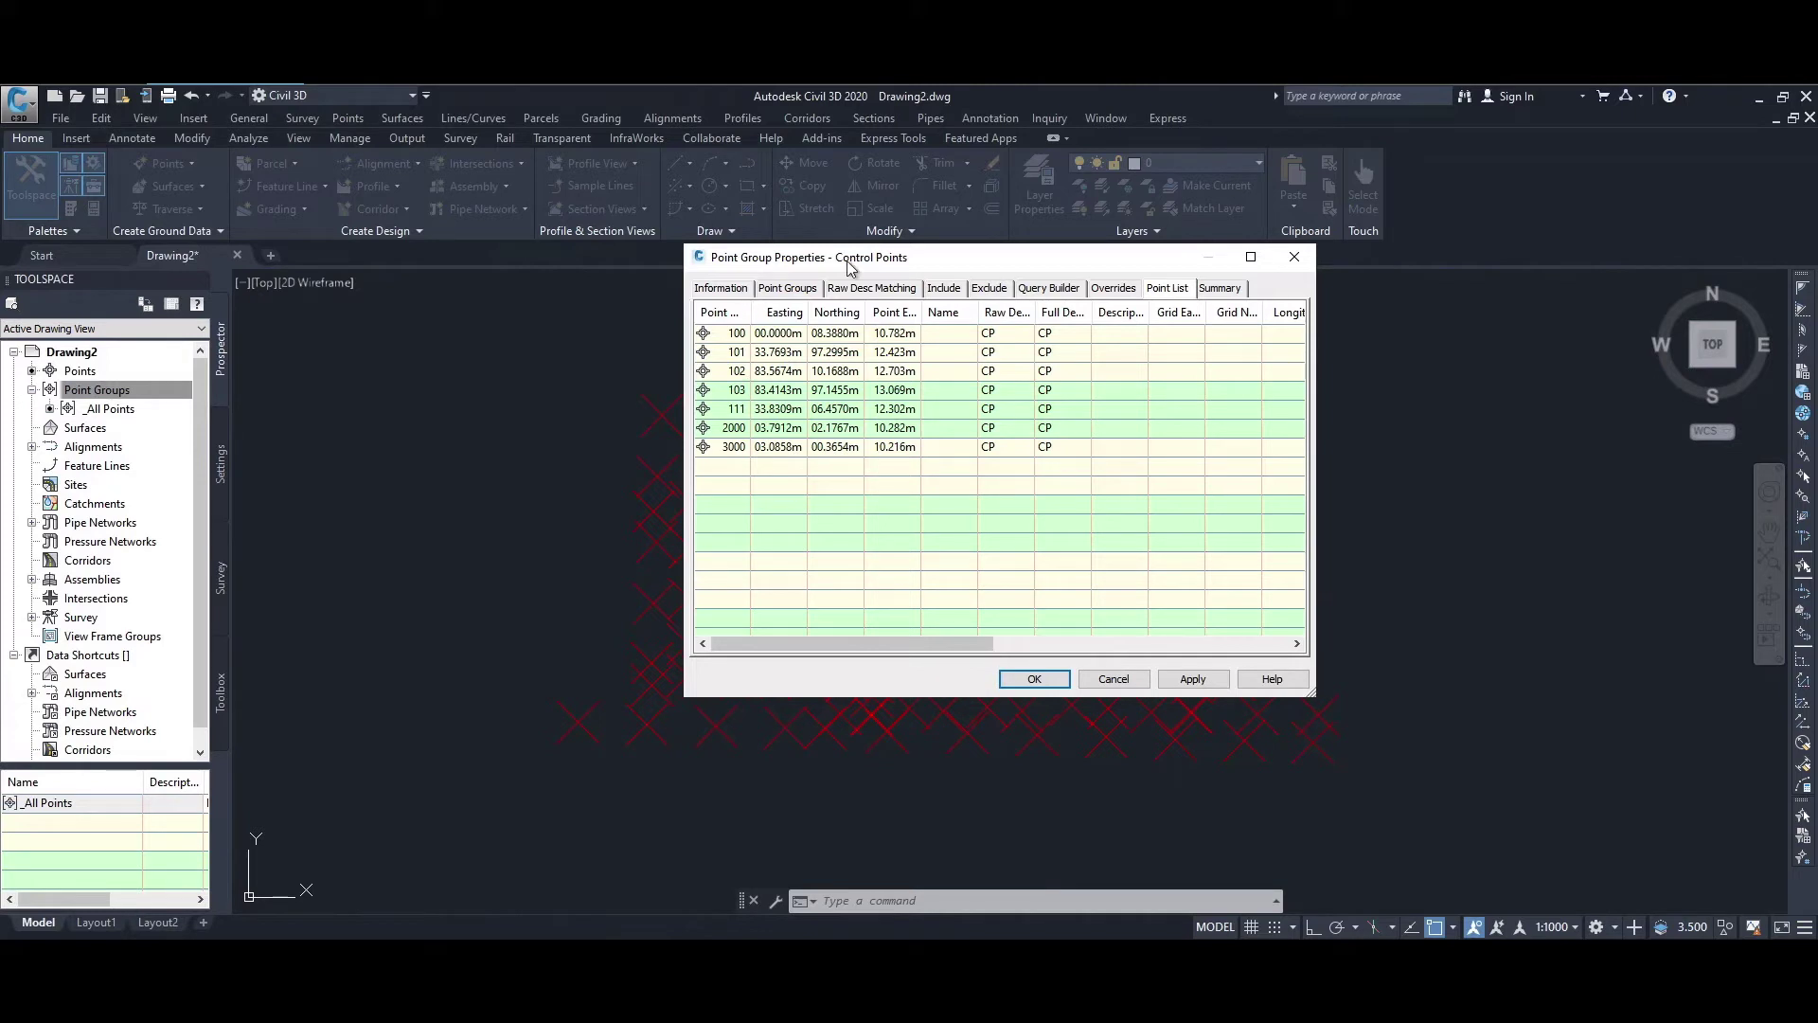
pyautogui.moveTo(924, 258); pyautogui.dragTo(966, 228)
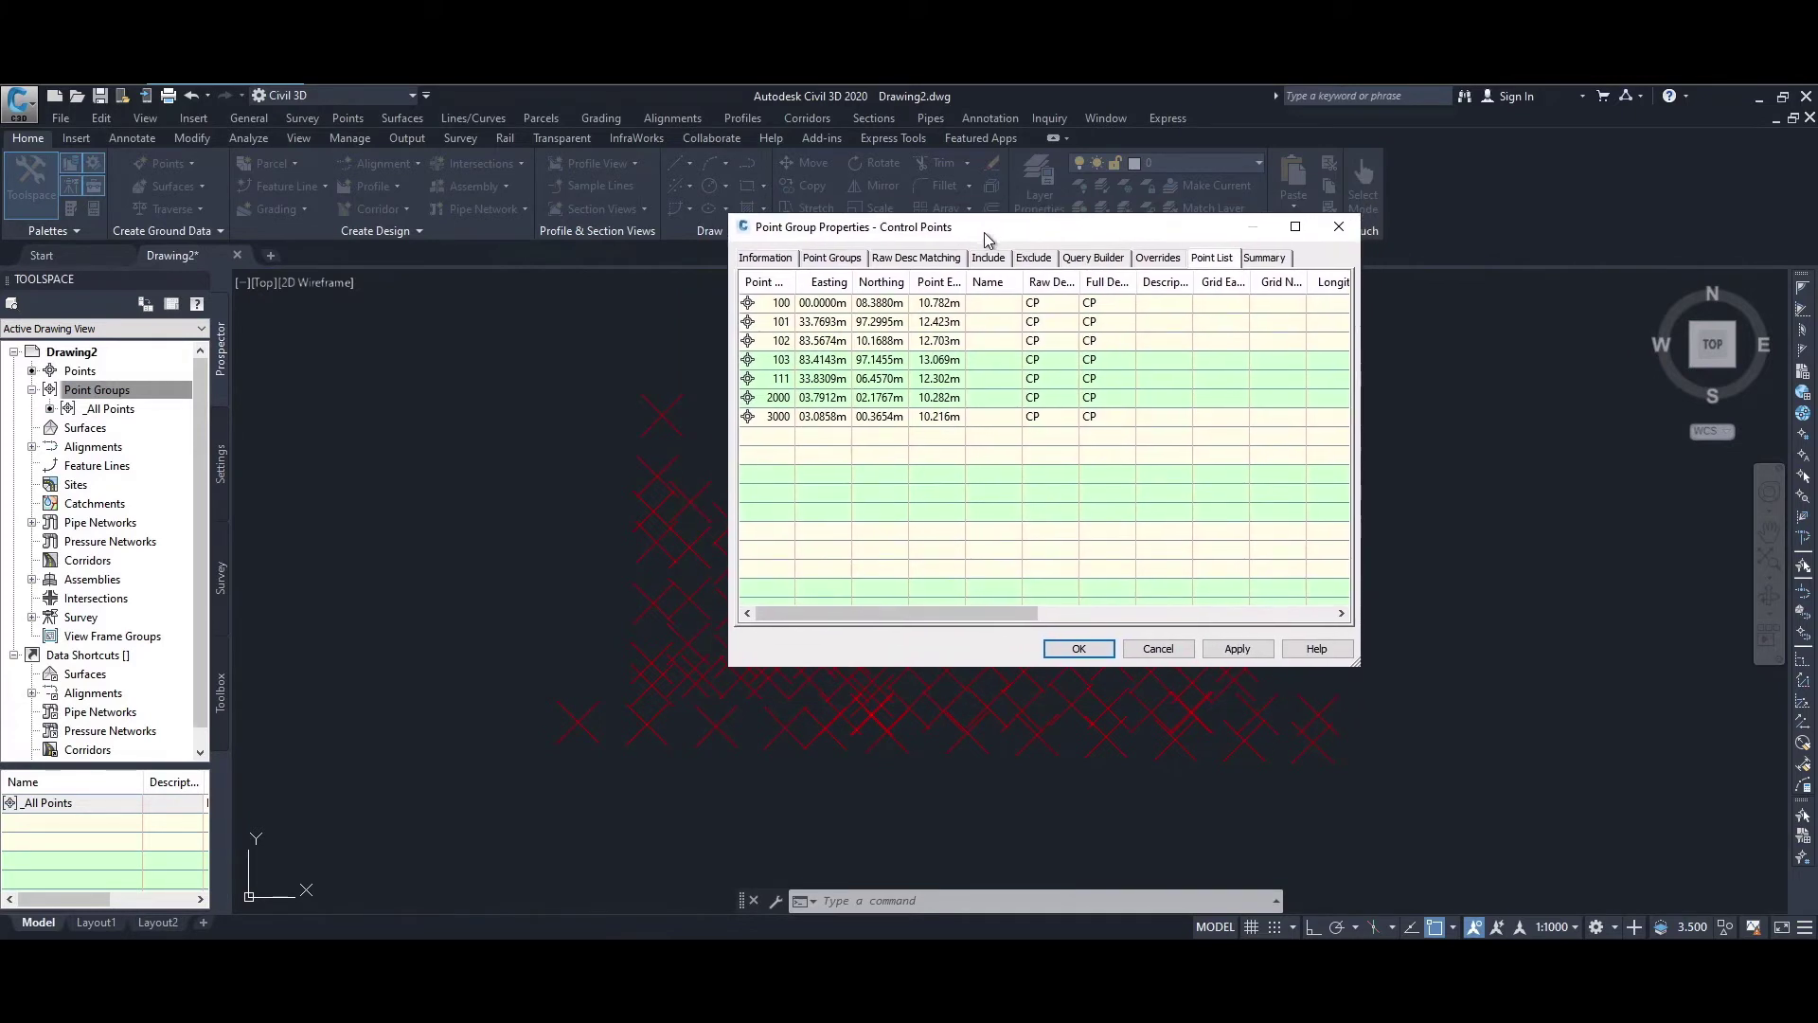
# Set the default point style of the Control Points group to Benchmark
pyautogui.click(765, 257)
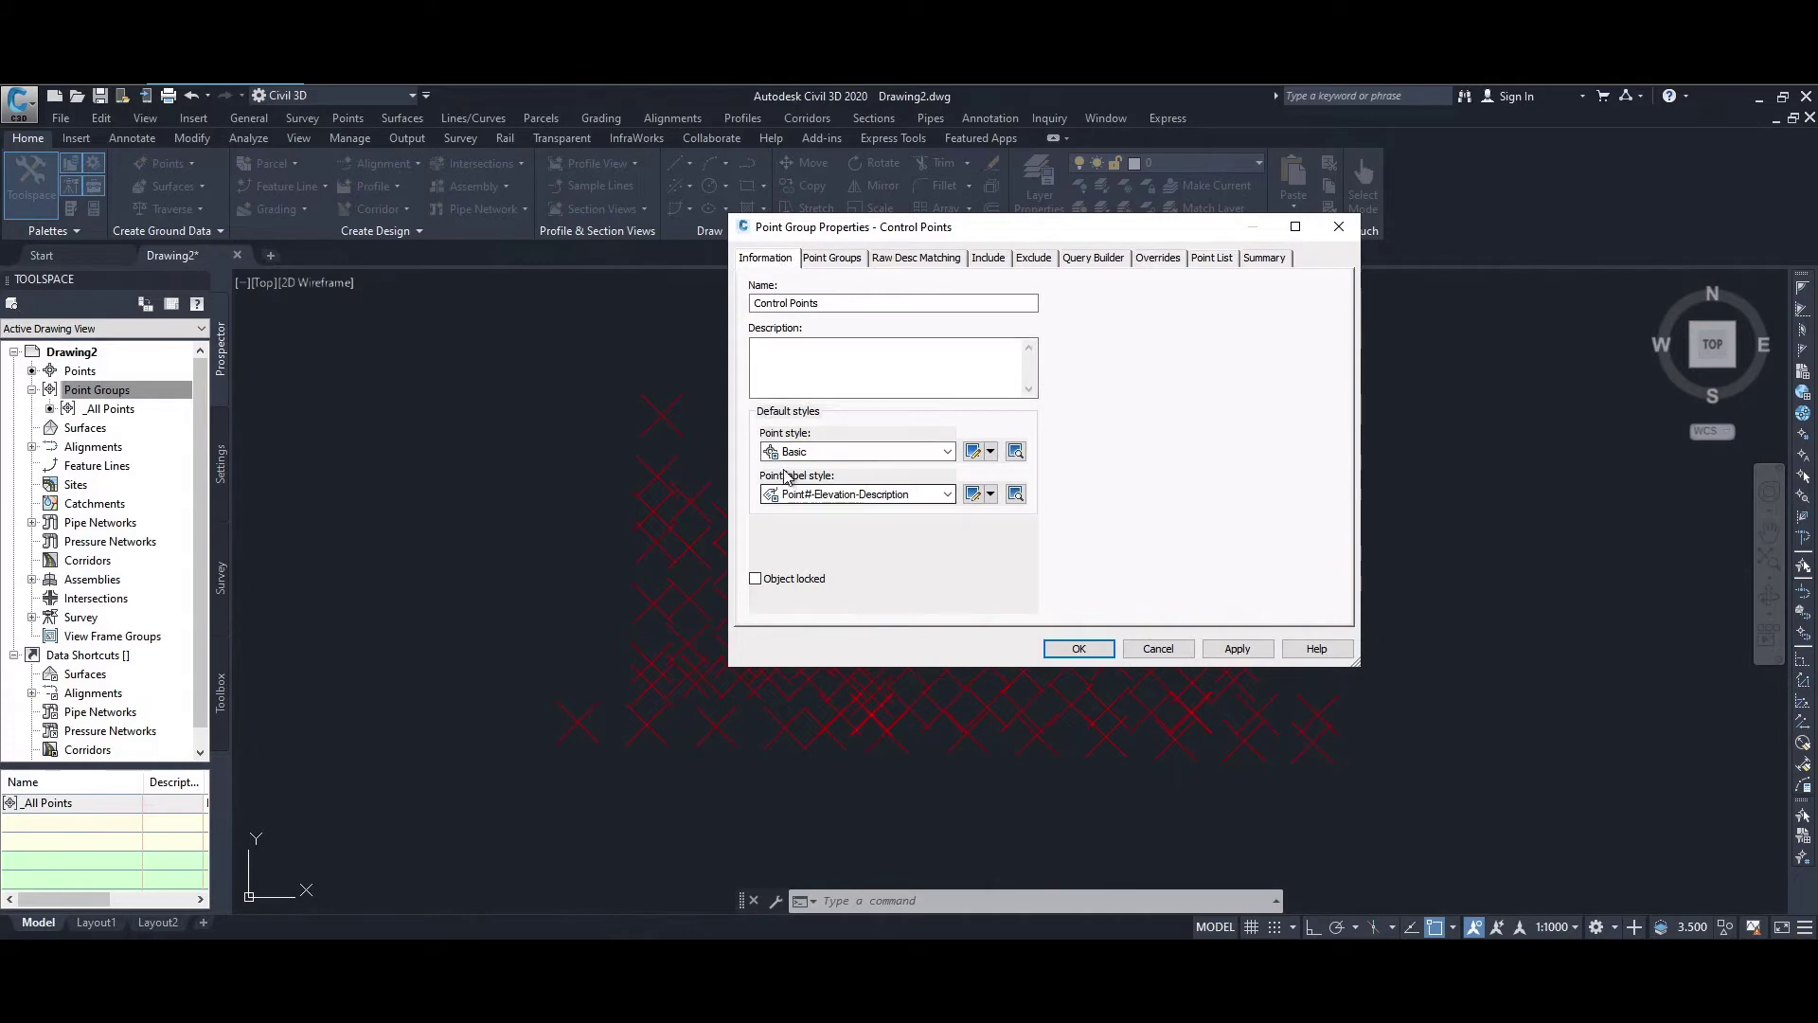
pyautogui.click(947, 453)
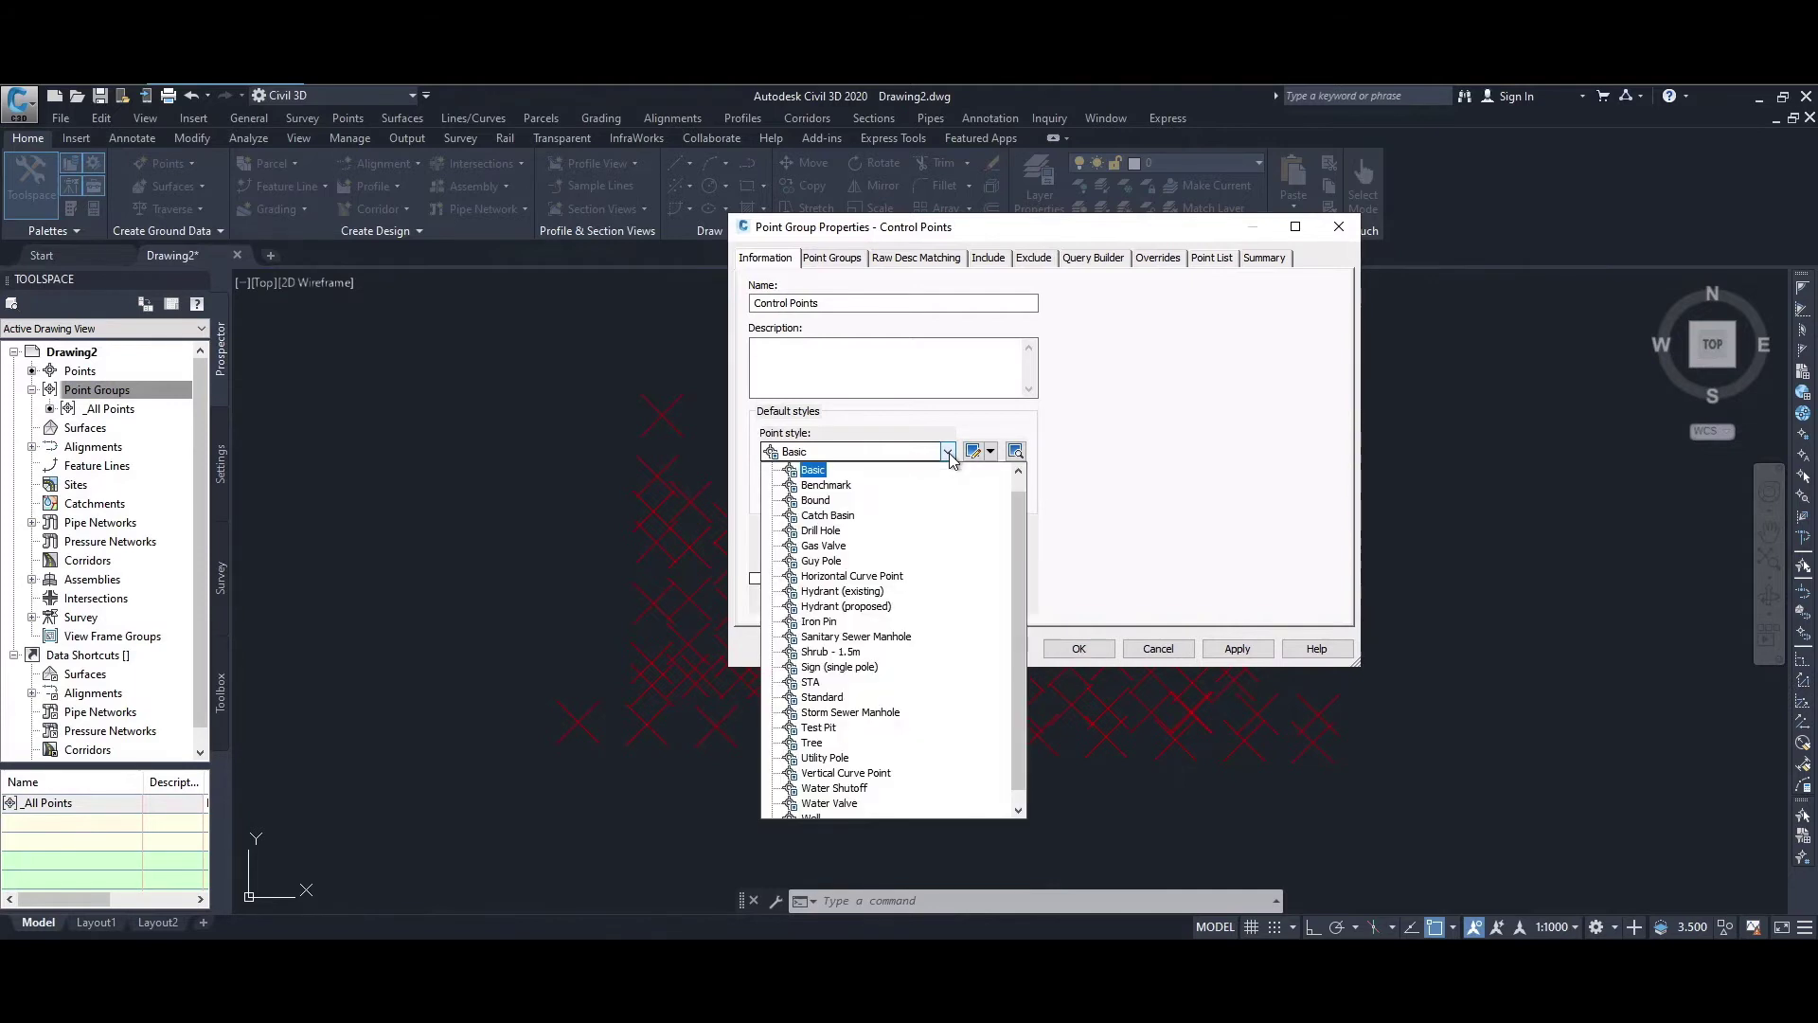
pyautogui.click(832, 486)
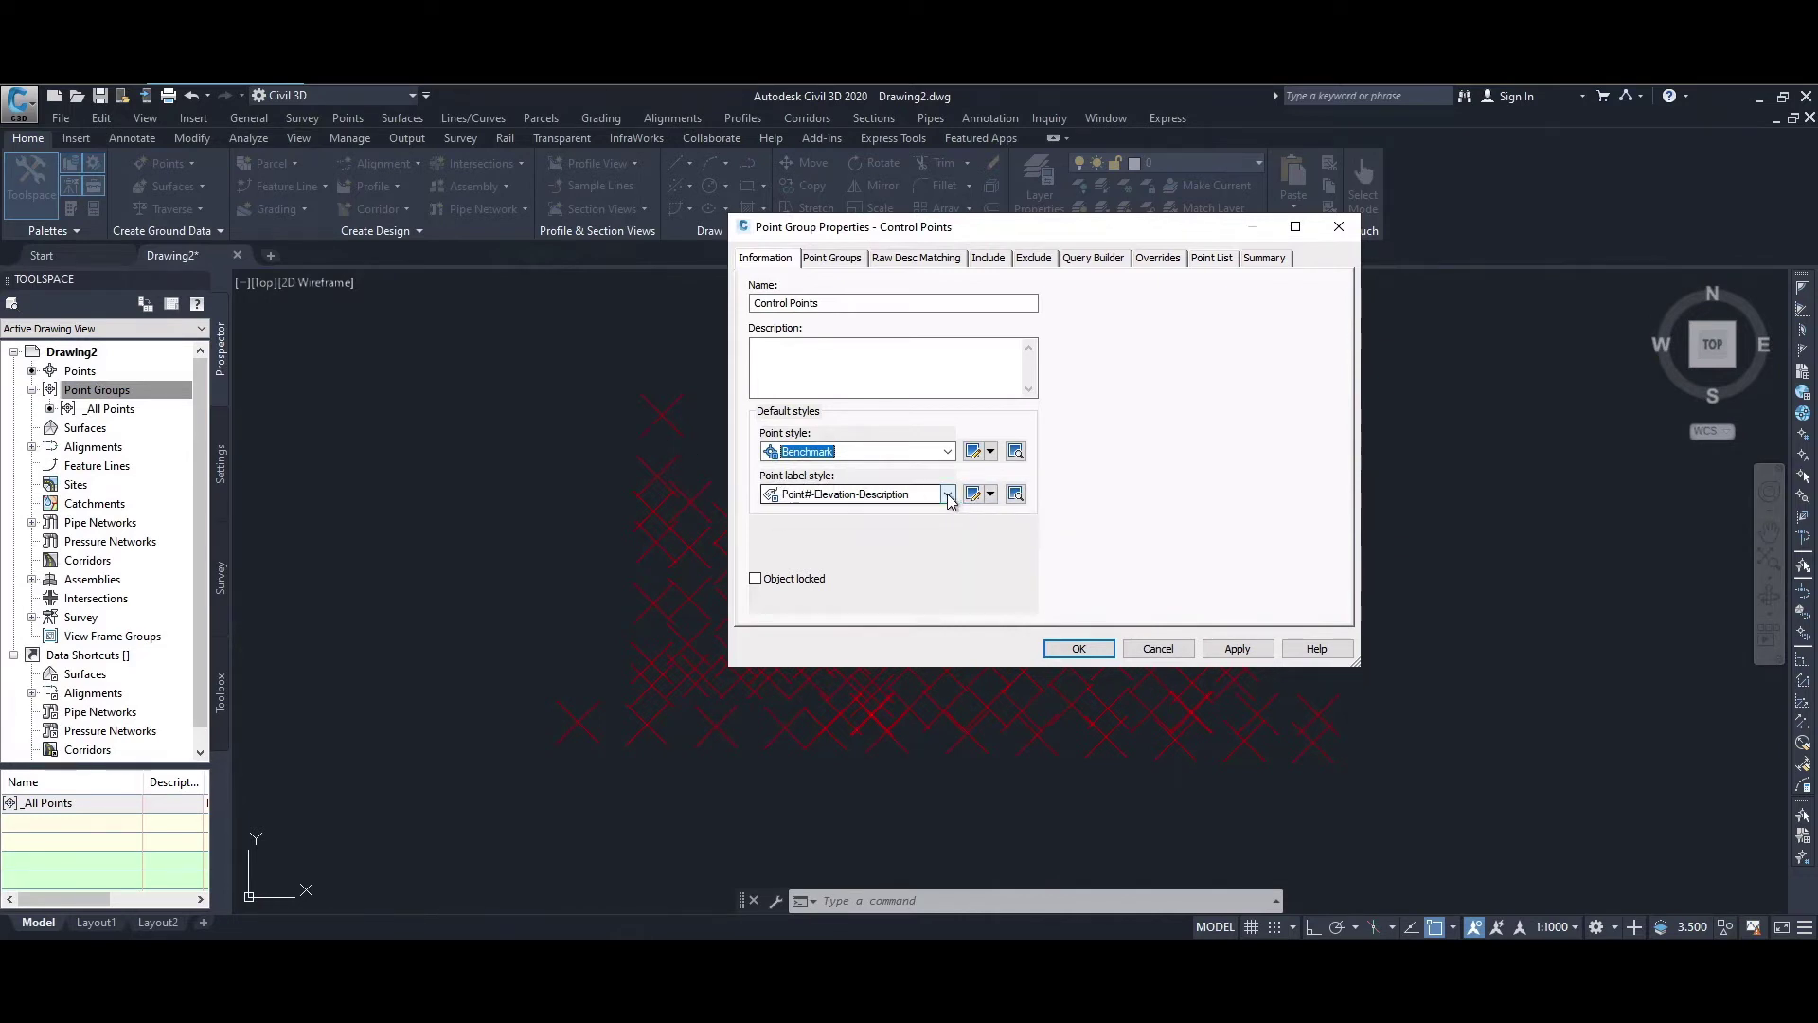
# Inspect the text height in the Point#-Elevation-Description label style, apply the style and confirm the Control Points group
pyautogui.click(991, 494)
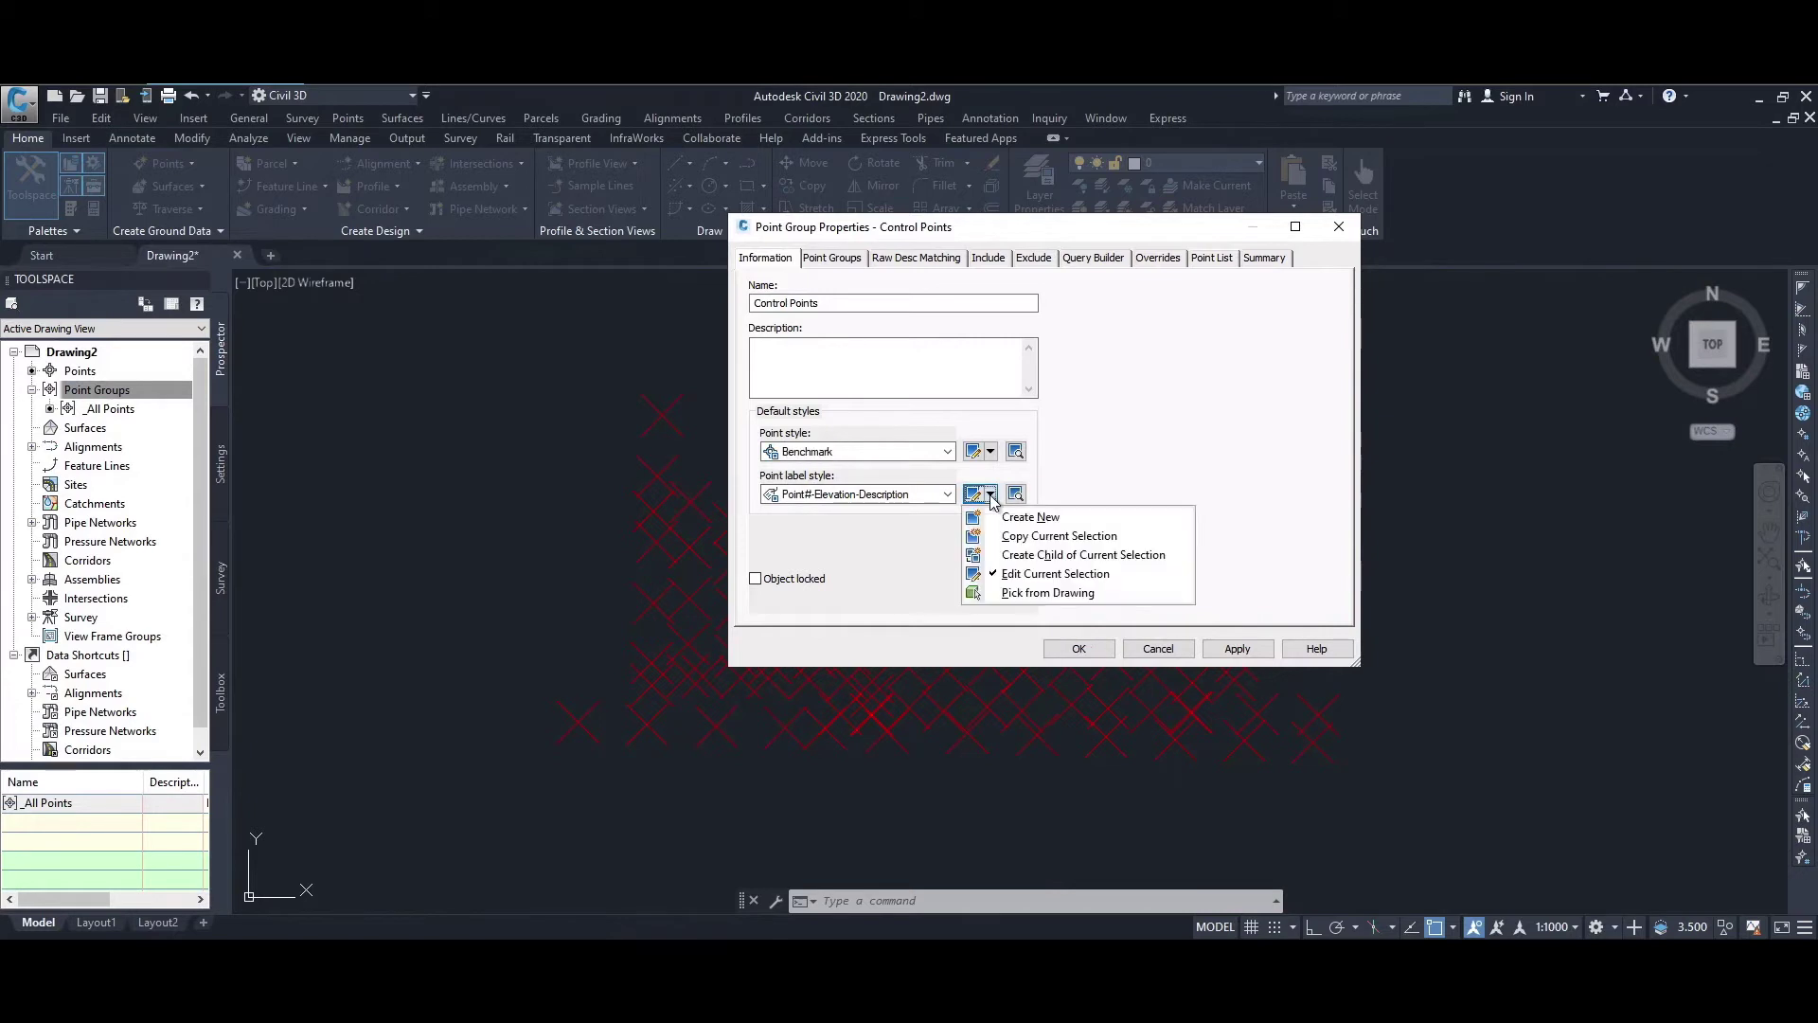
pyautogui.click(1020, 573)
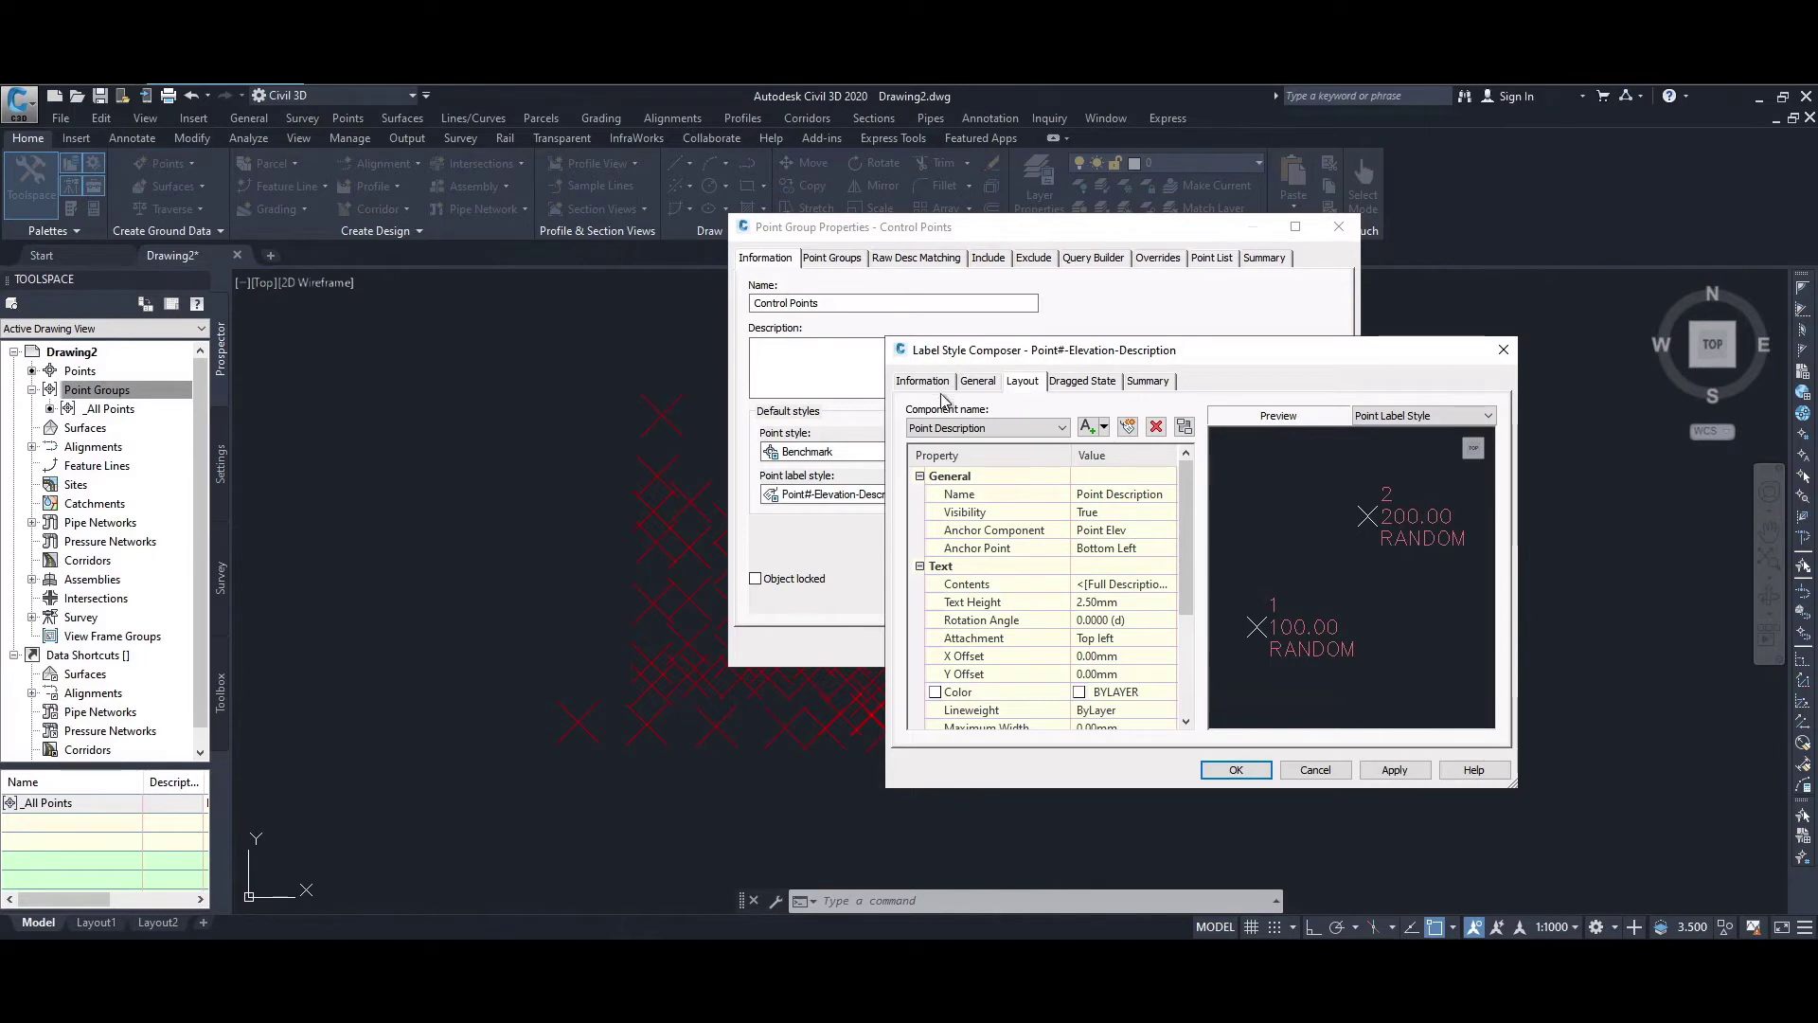
pyautogui.click(1126, 602)
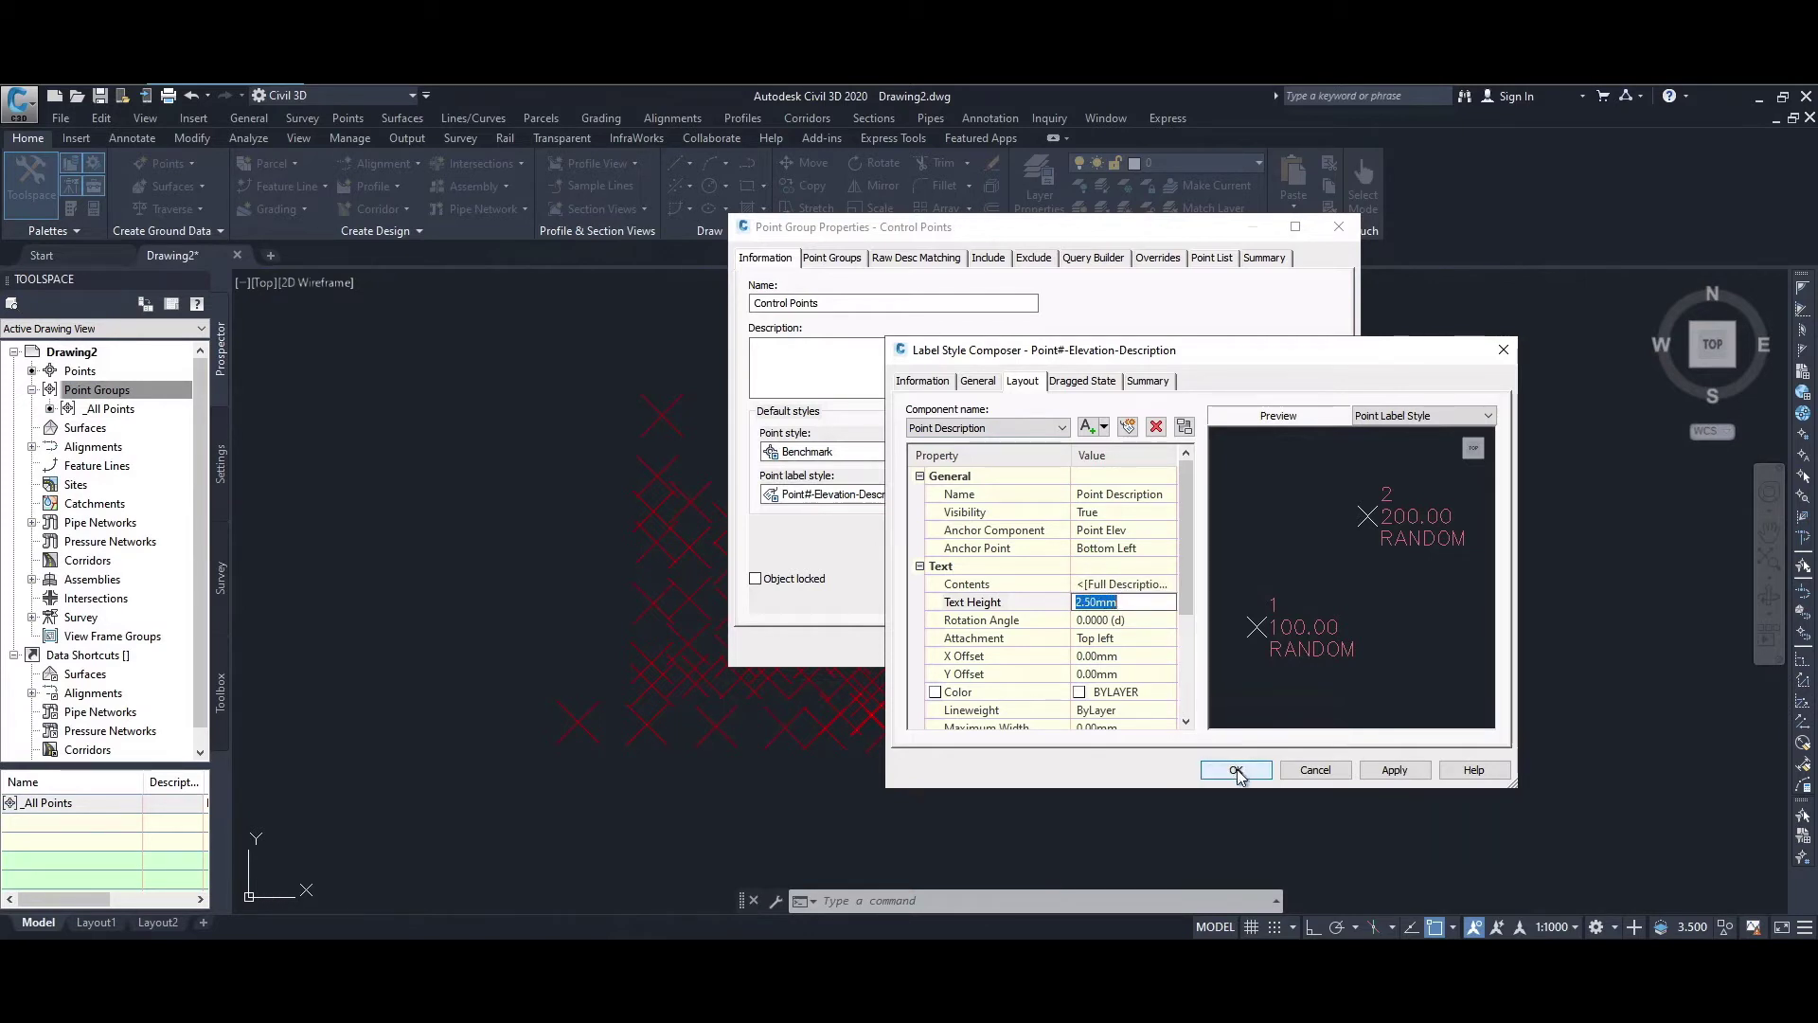
pyautogui.click(1369, 770)
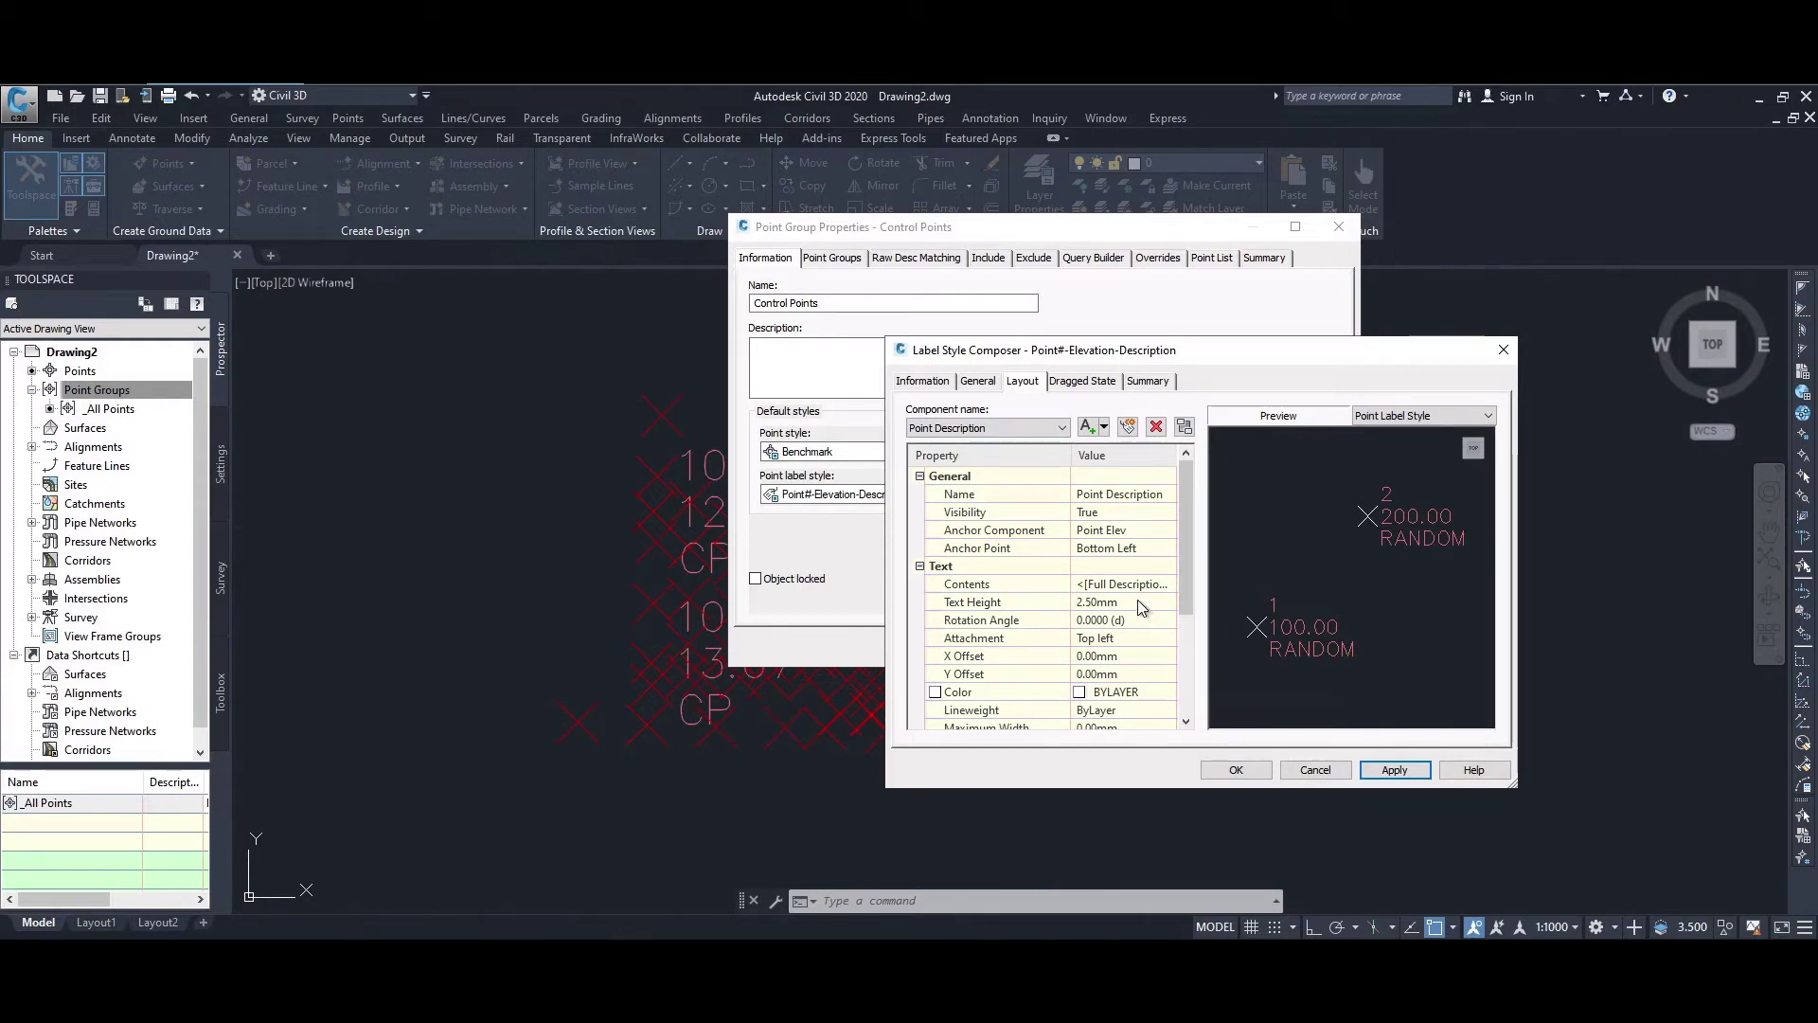
pyautogui.click(1237, 771)
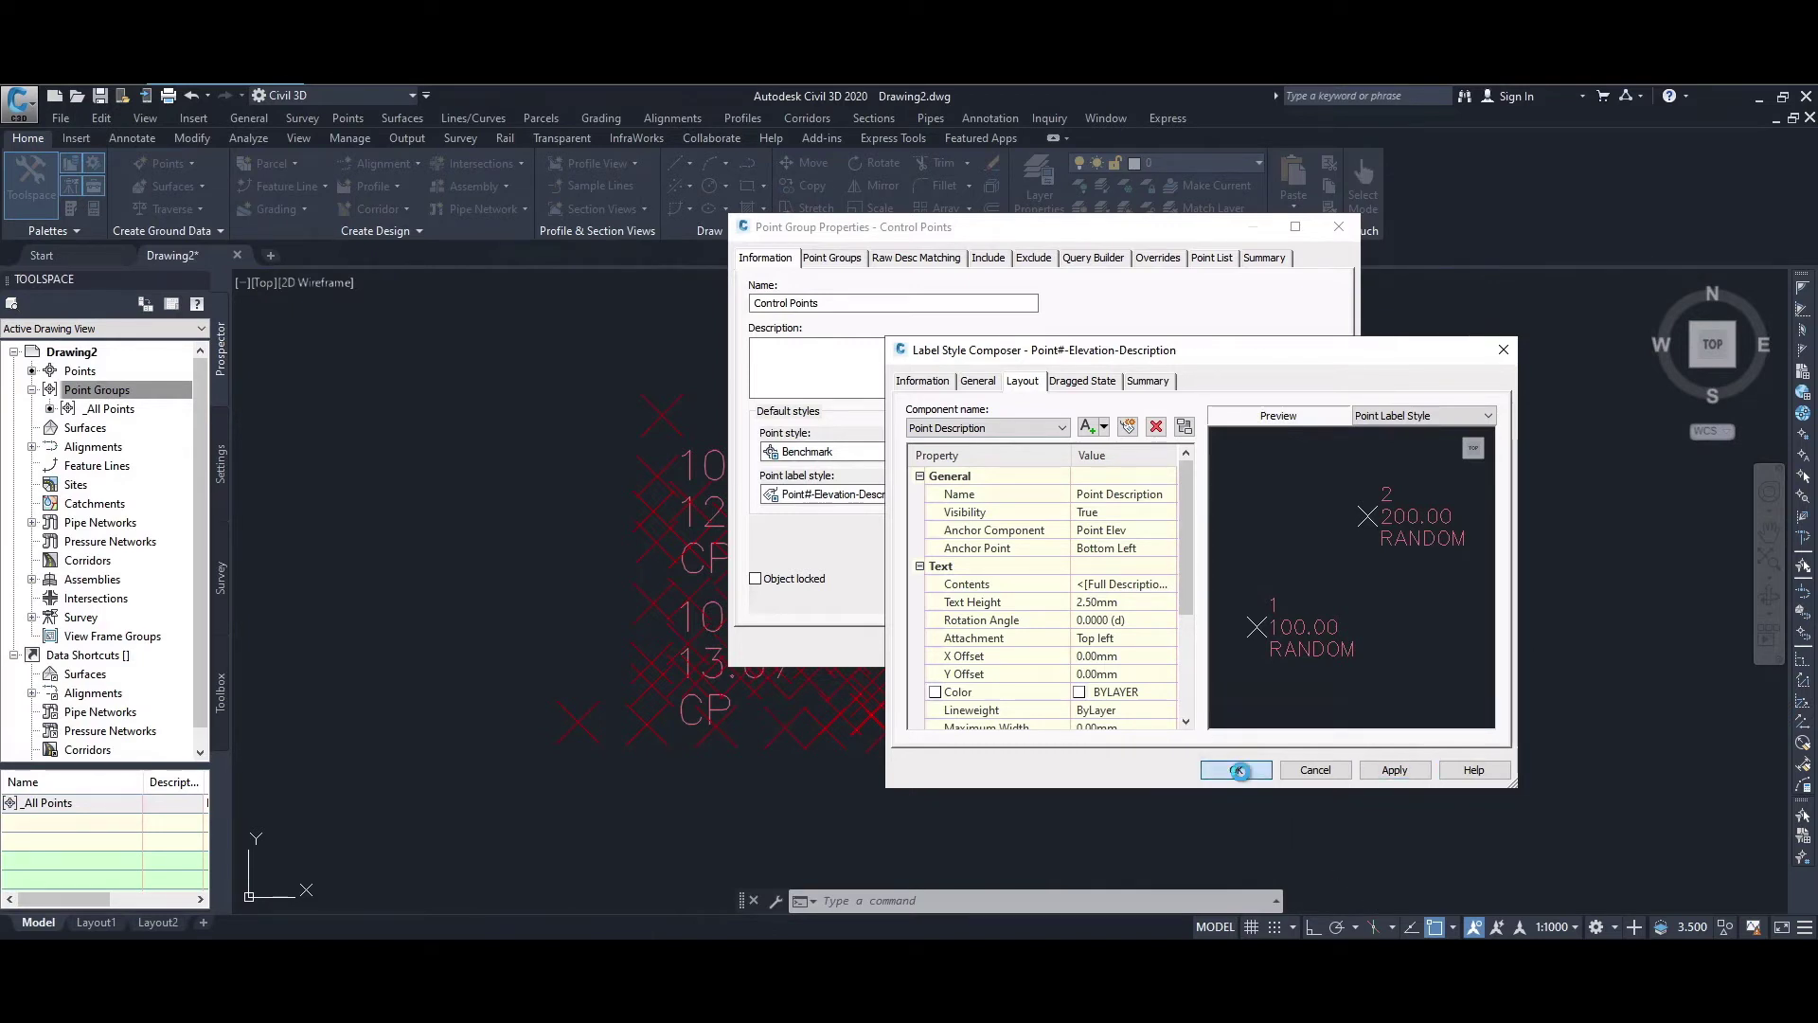
pyautogui.click(1096, 654)
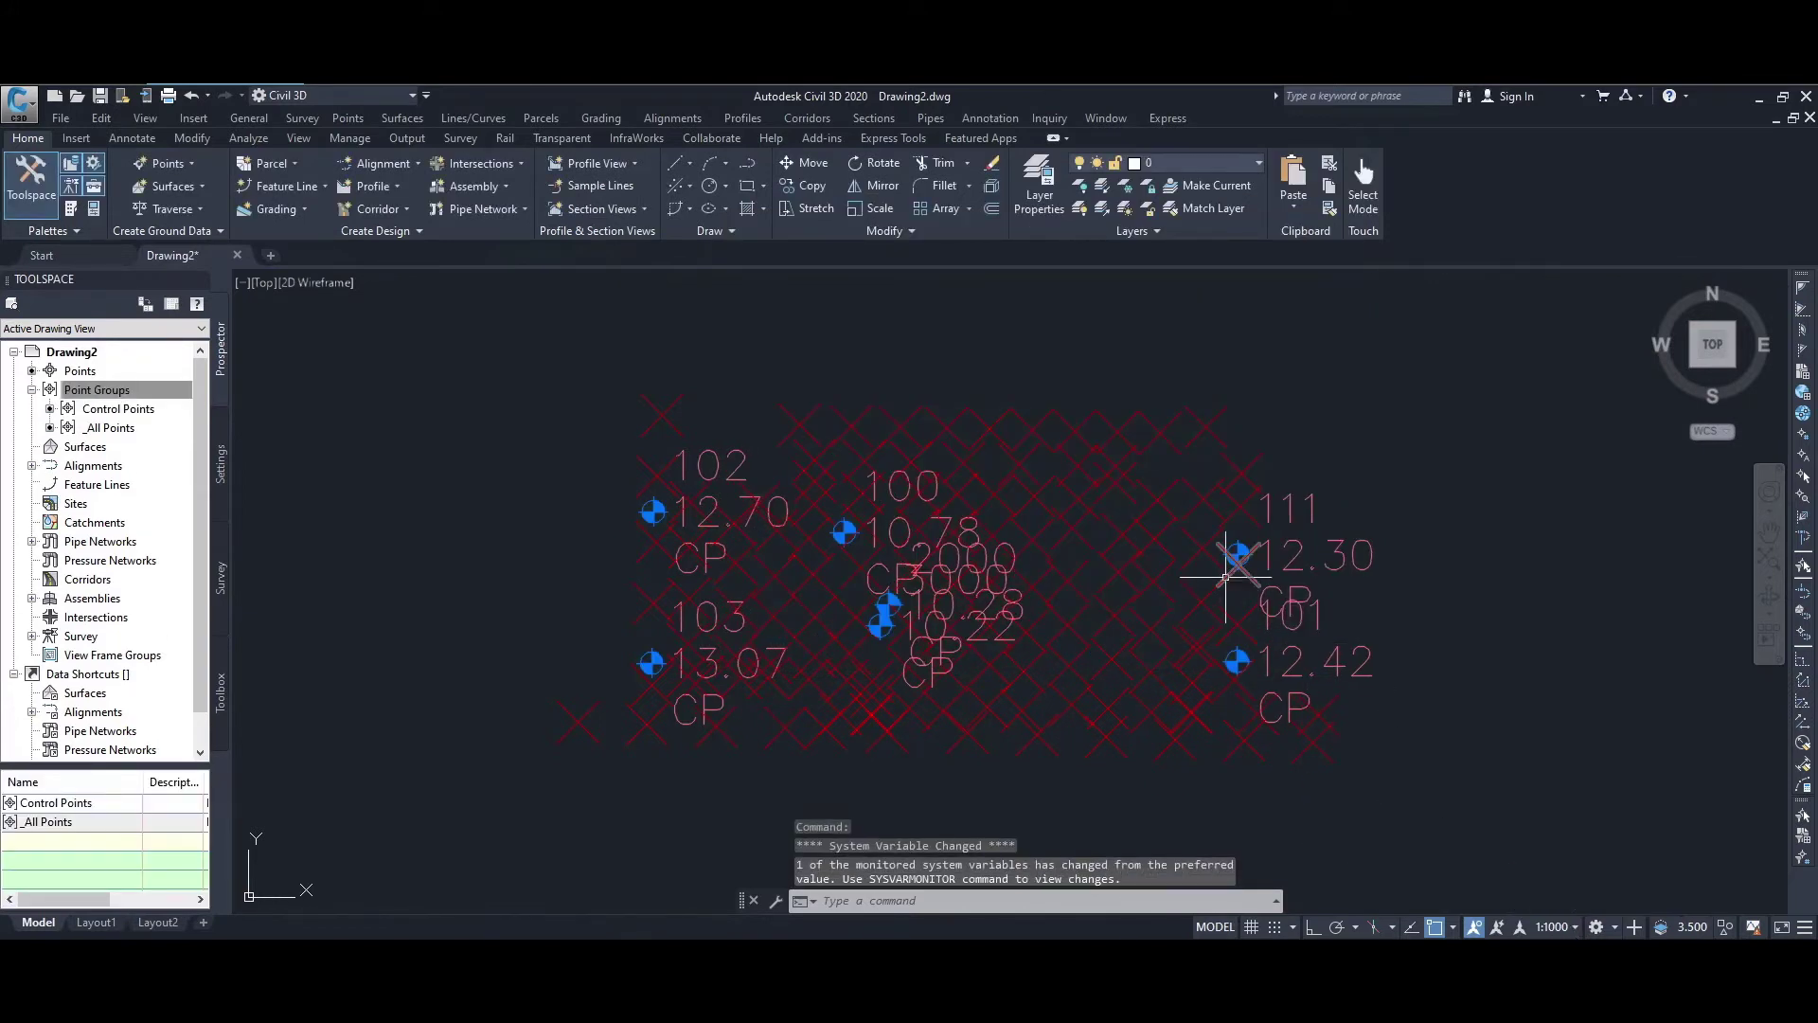
# Set the drawing's annotation scale to 1:250
pyautogui.click(1576, 928)
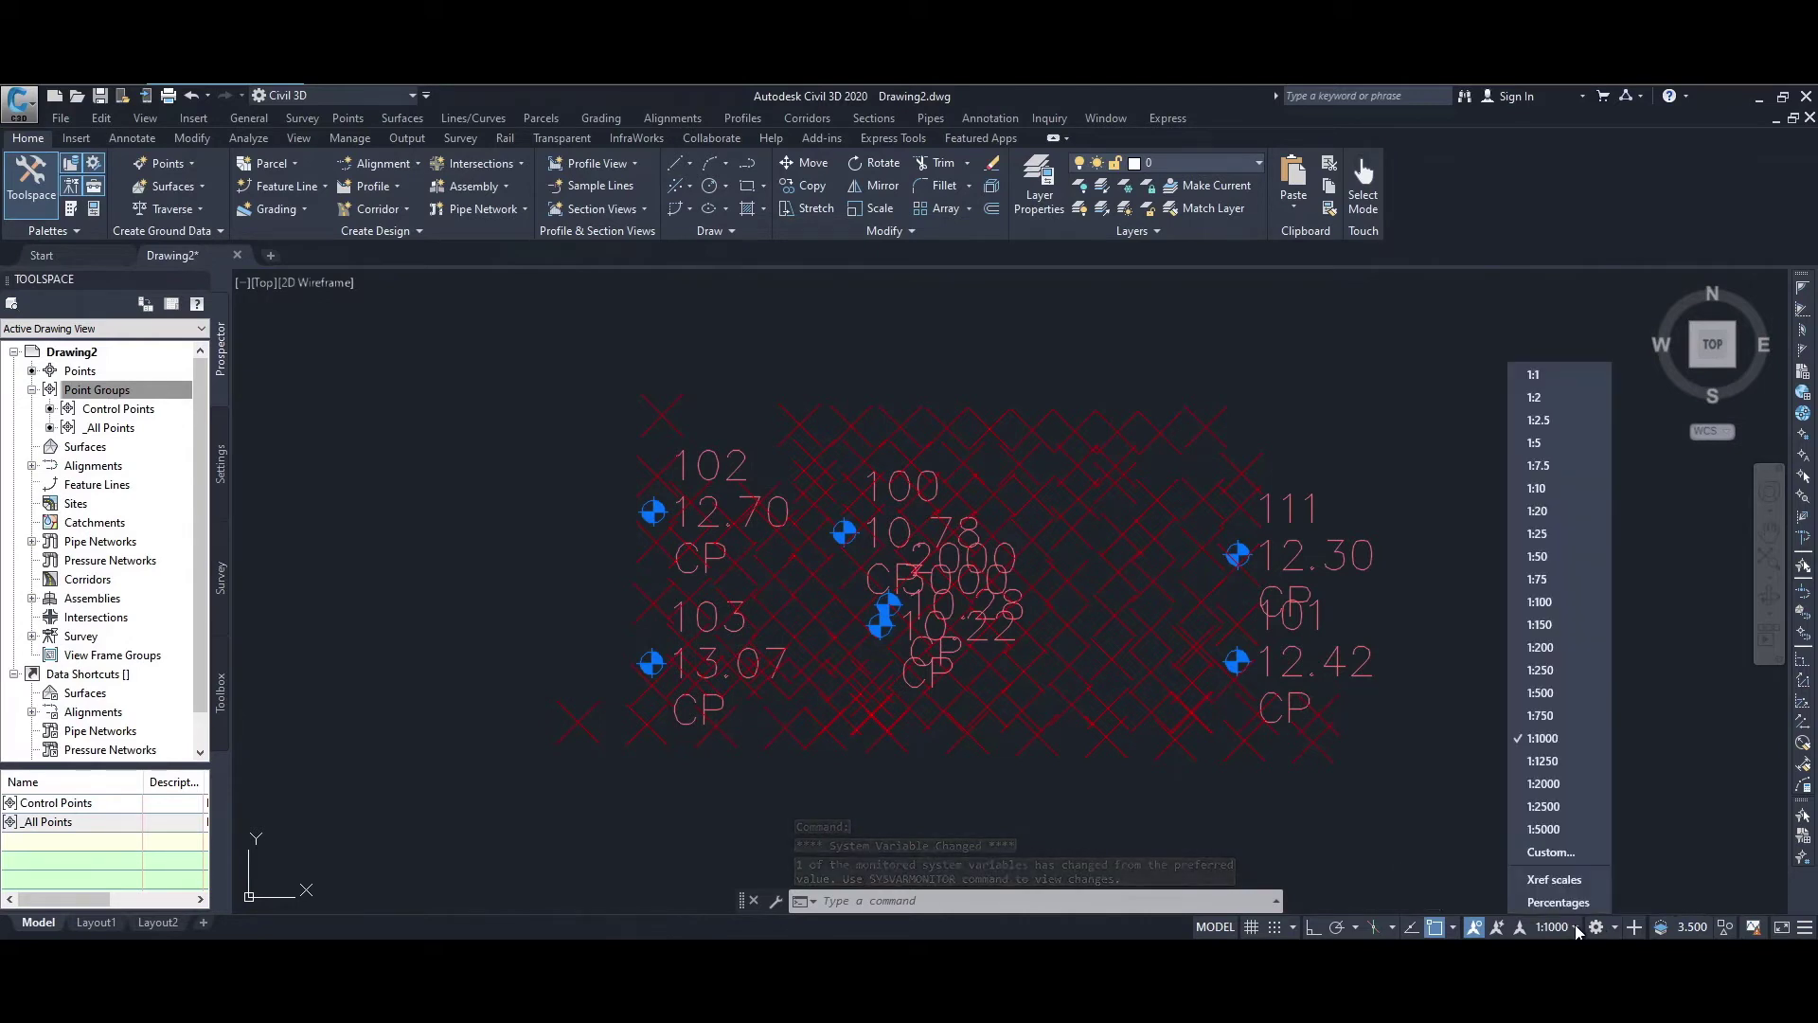
pyautogui.click(1540, 669)
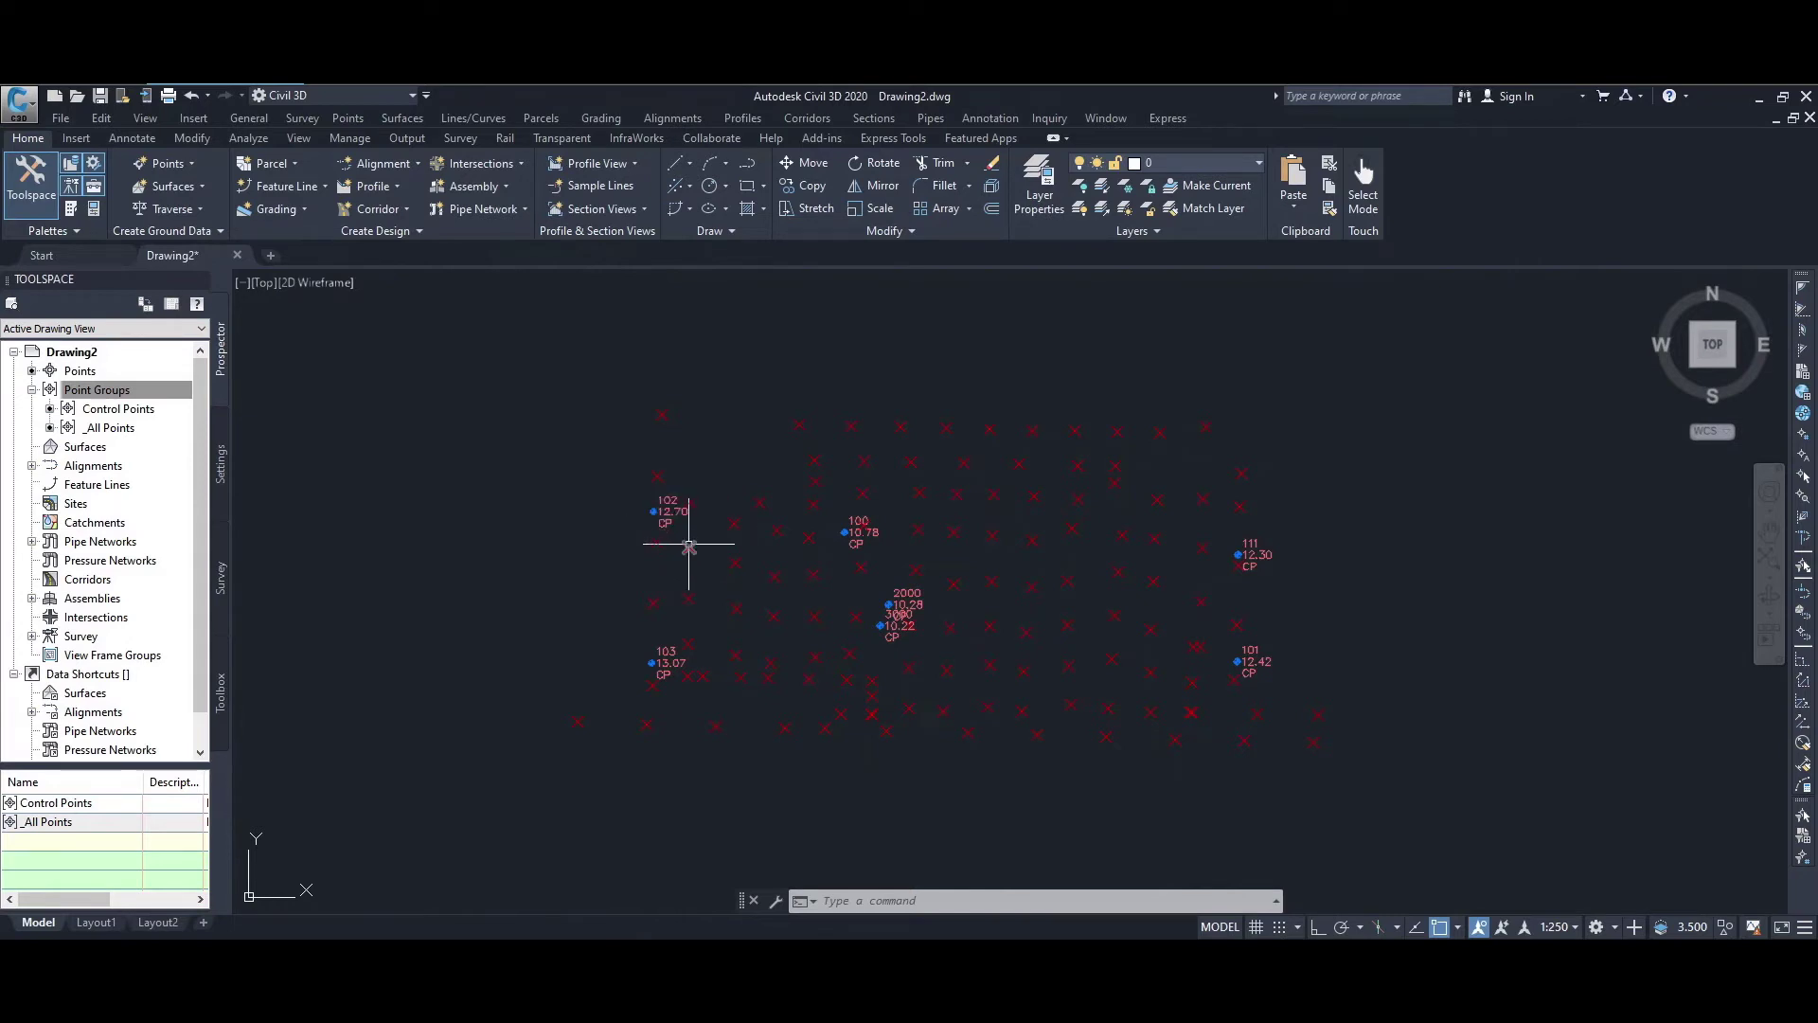
# Edit the Control Points group's label style and set the Point Description component's text height to 1.25 mm
pyautogui.click(106, 411)
pyautogui.moveTo(106, 414)
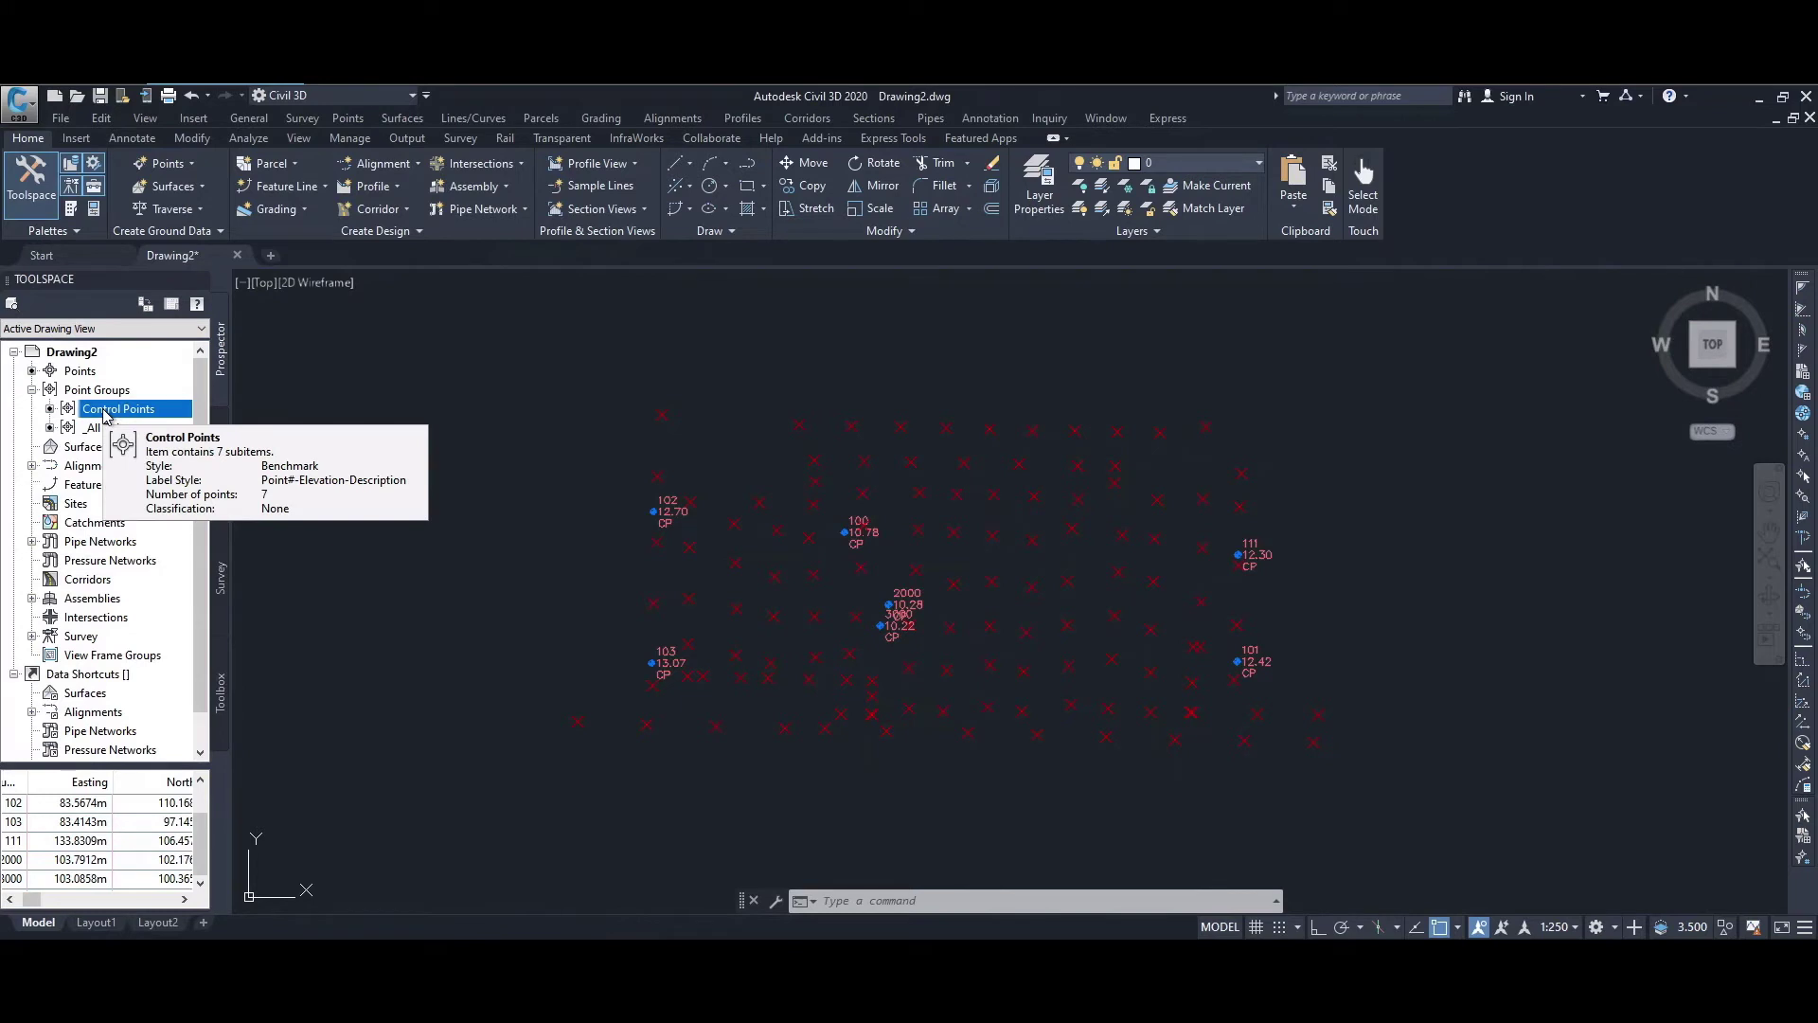
pyautogui.rightClick(106, 416)
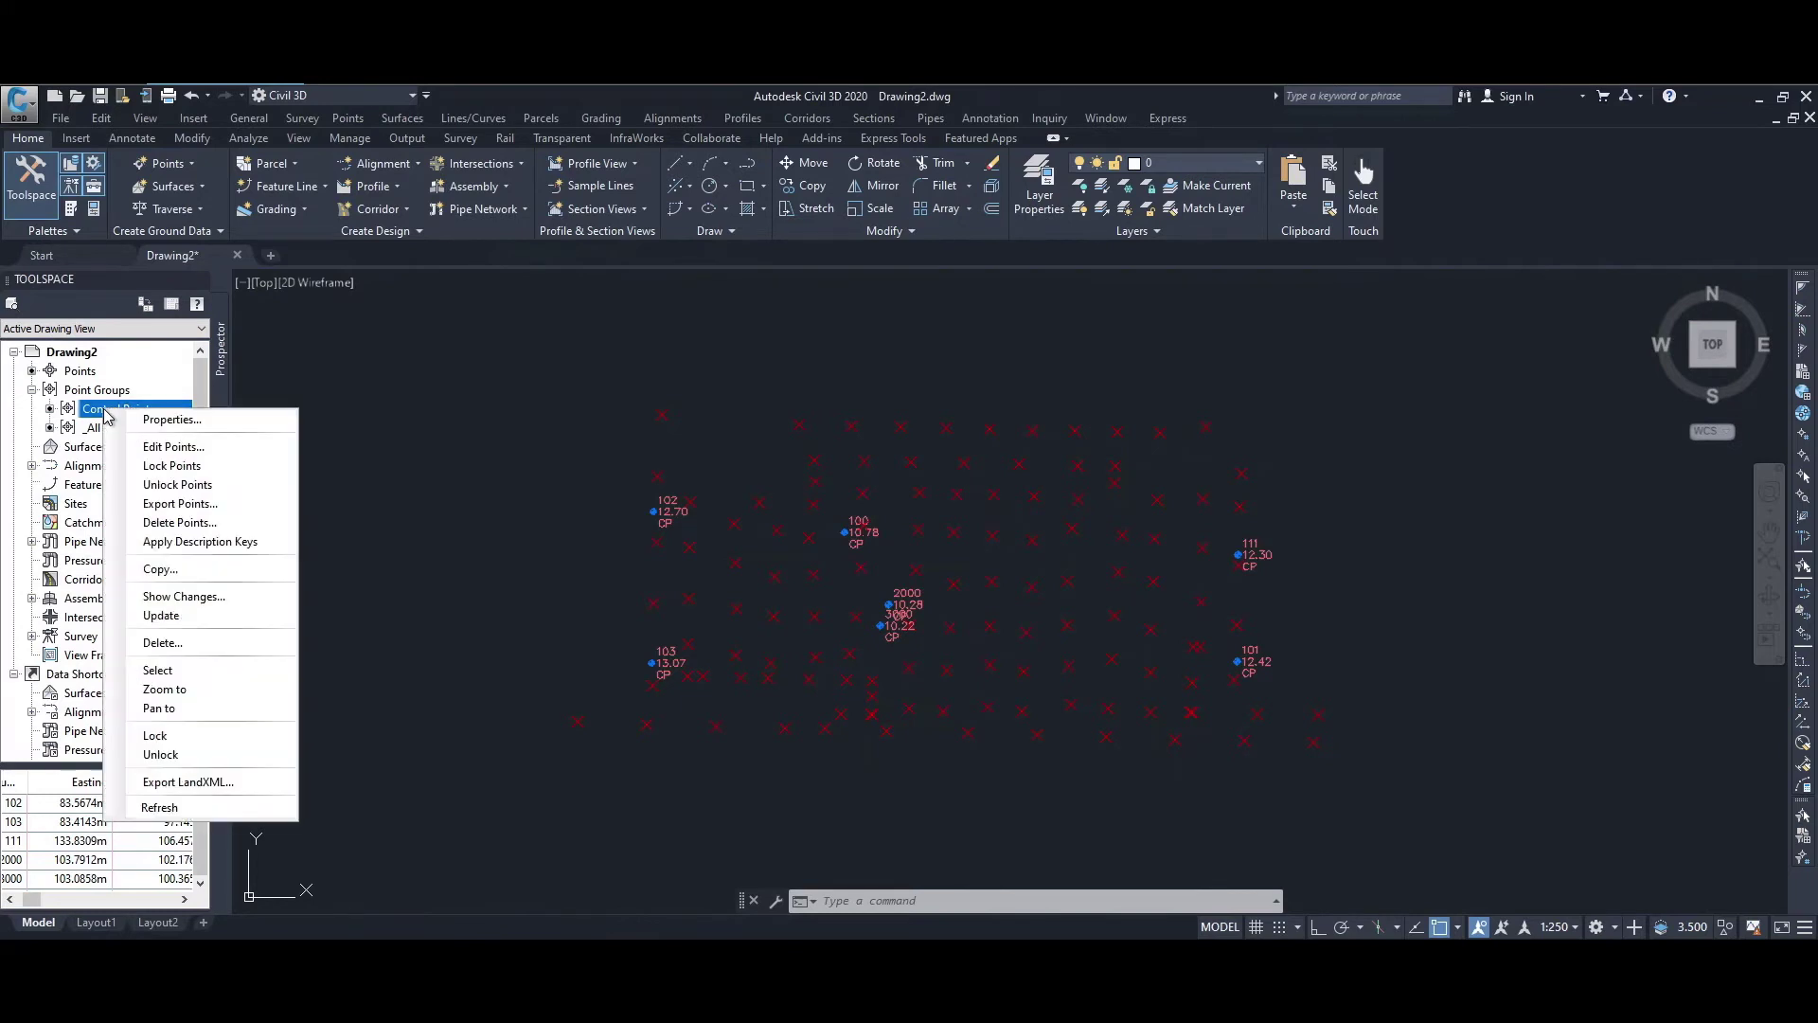
pyautogui.click(175, 420)
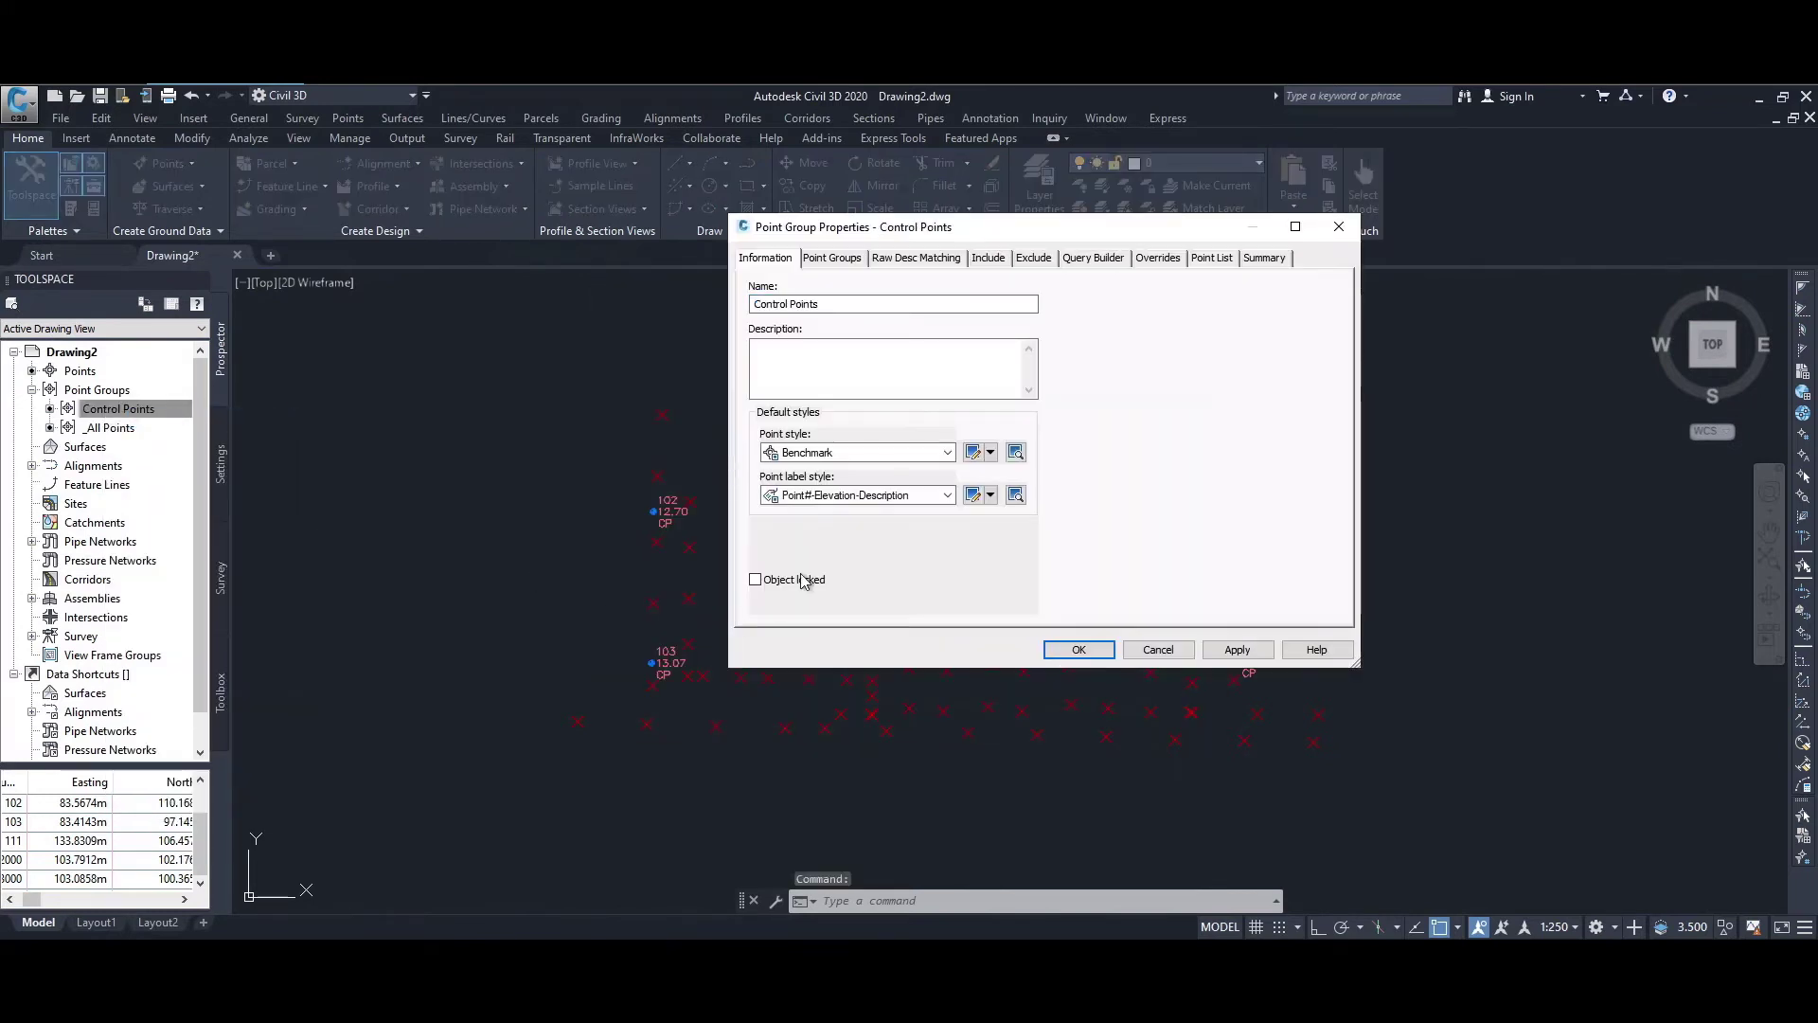
pyautogui.click(990, 496)
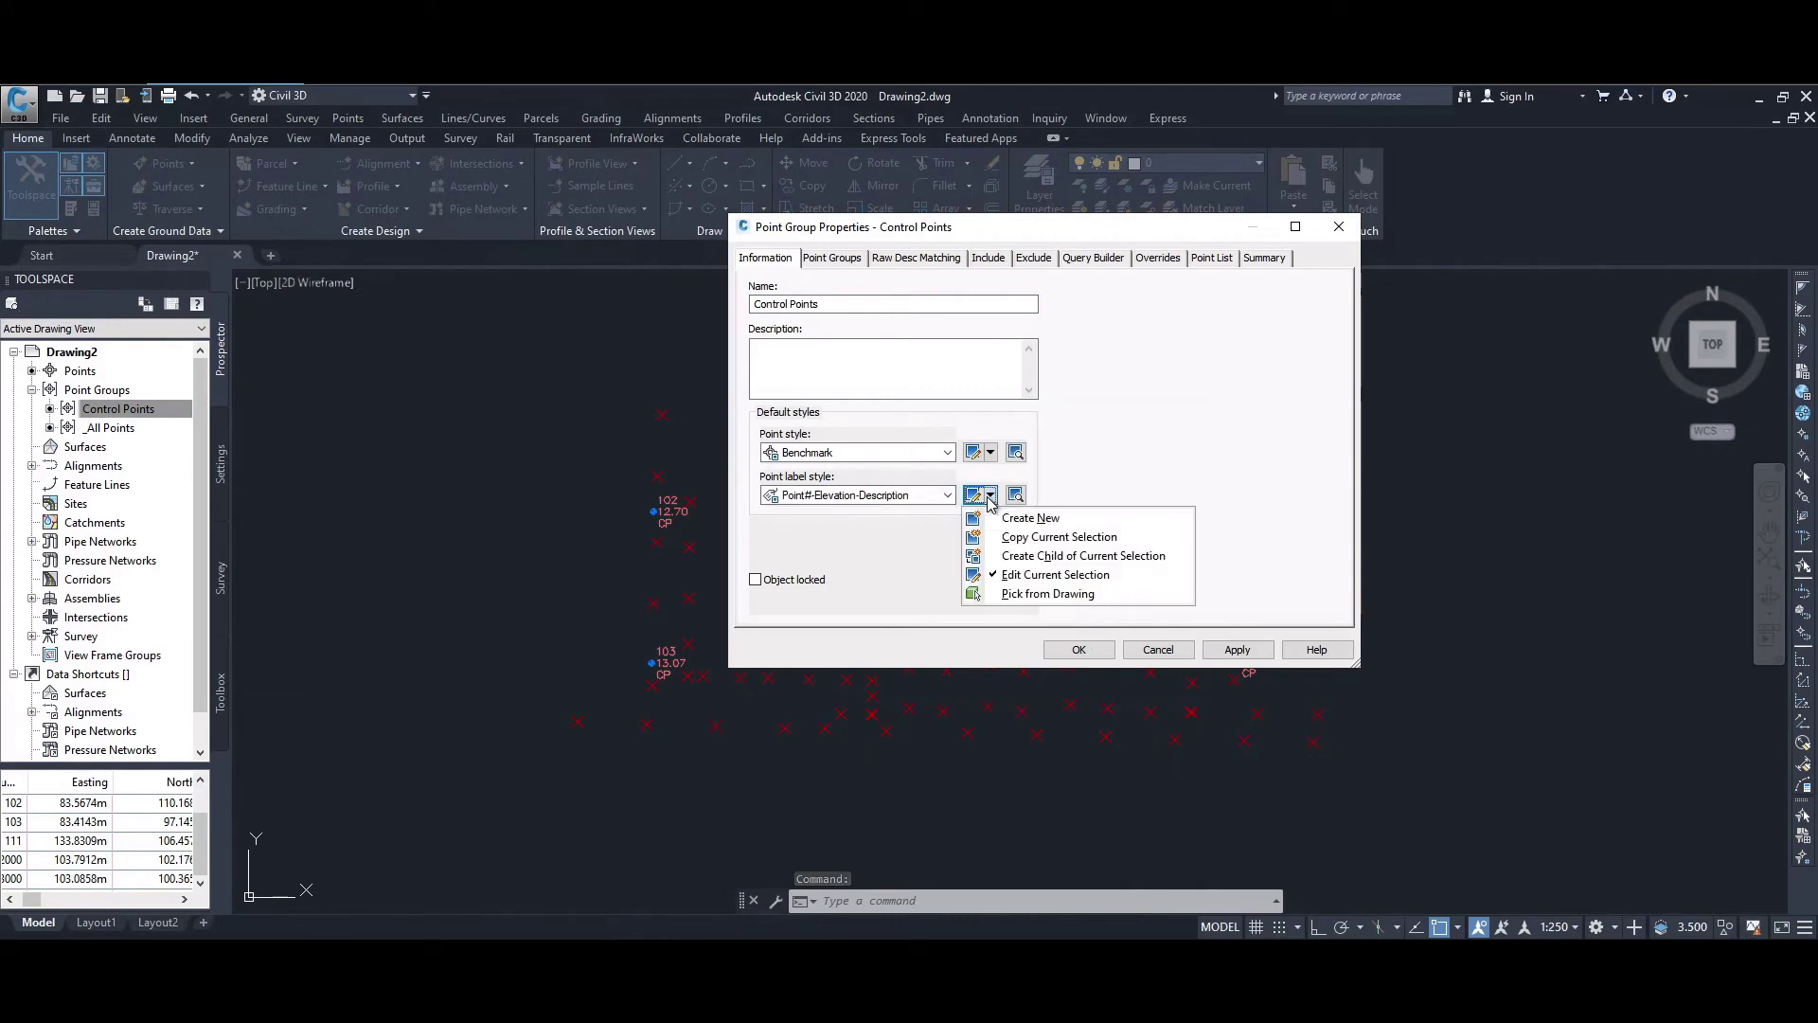
pyautogui.click(1036, 578)
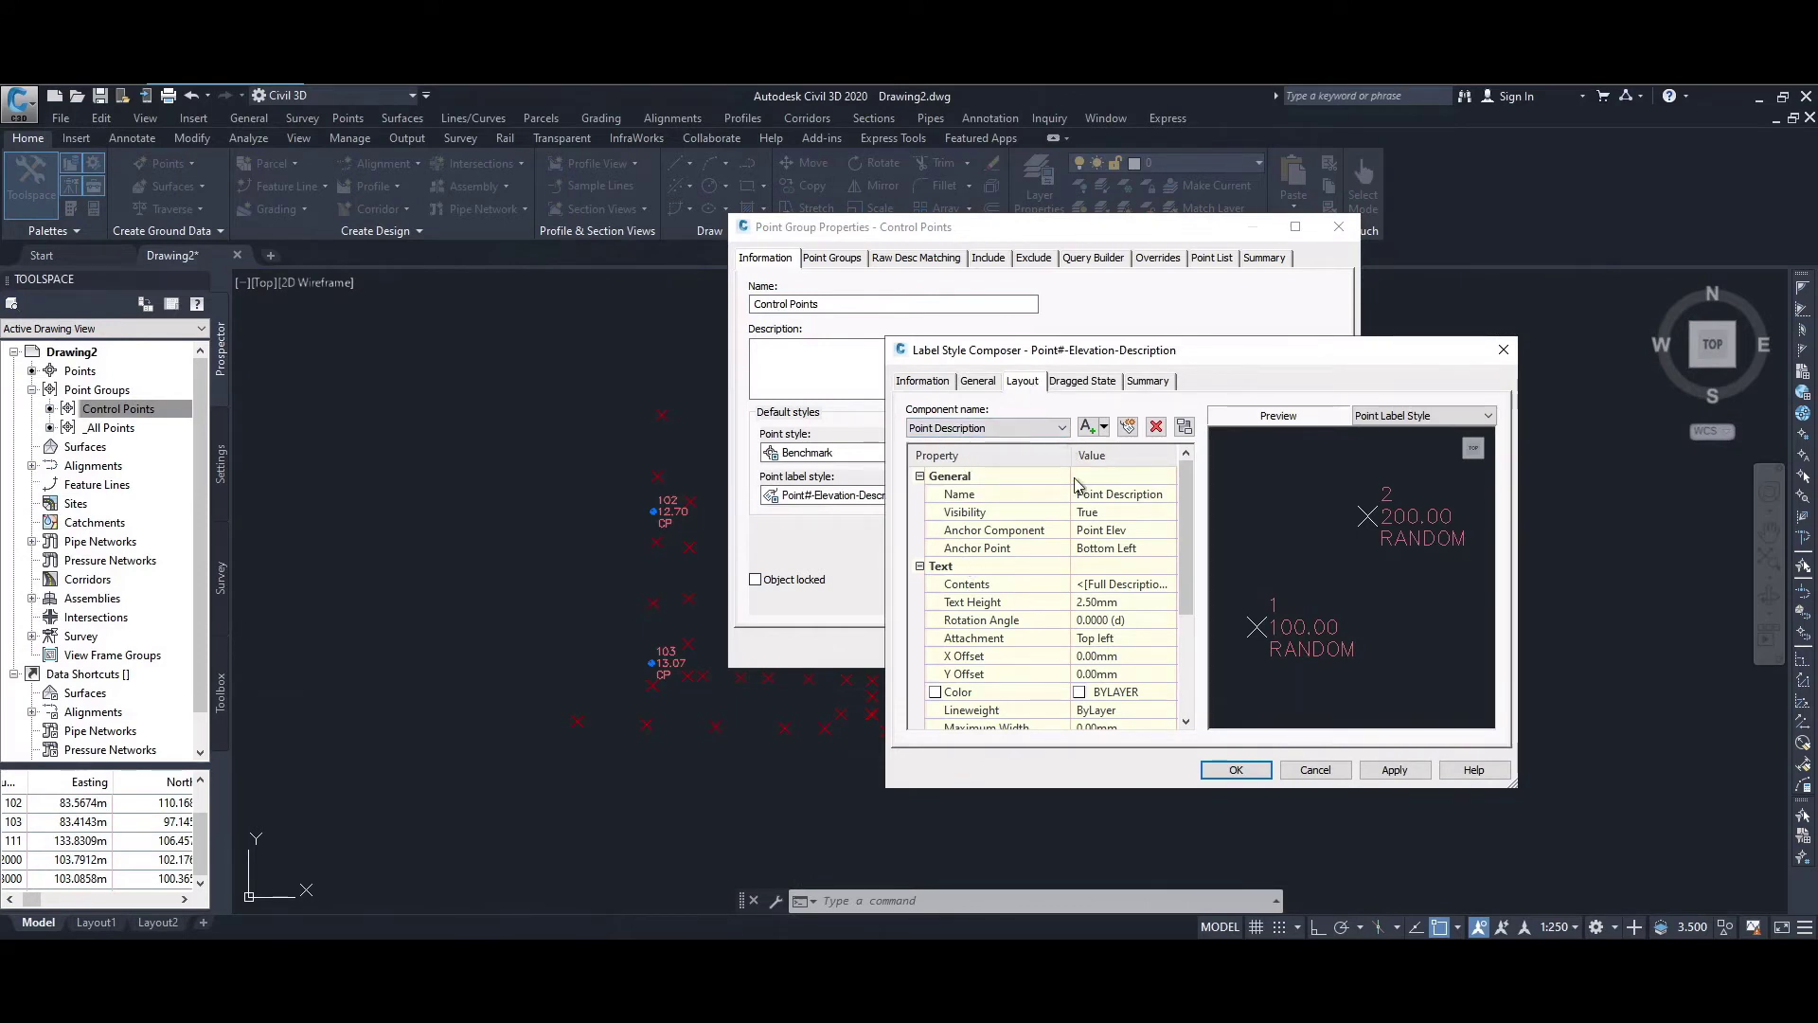
pyautogui.click(1110, 601)
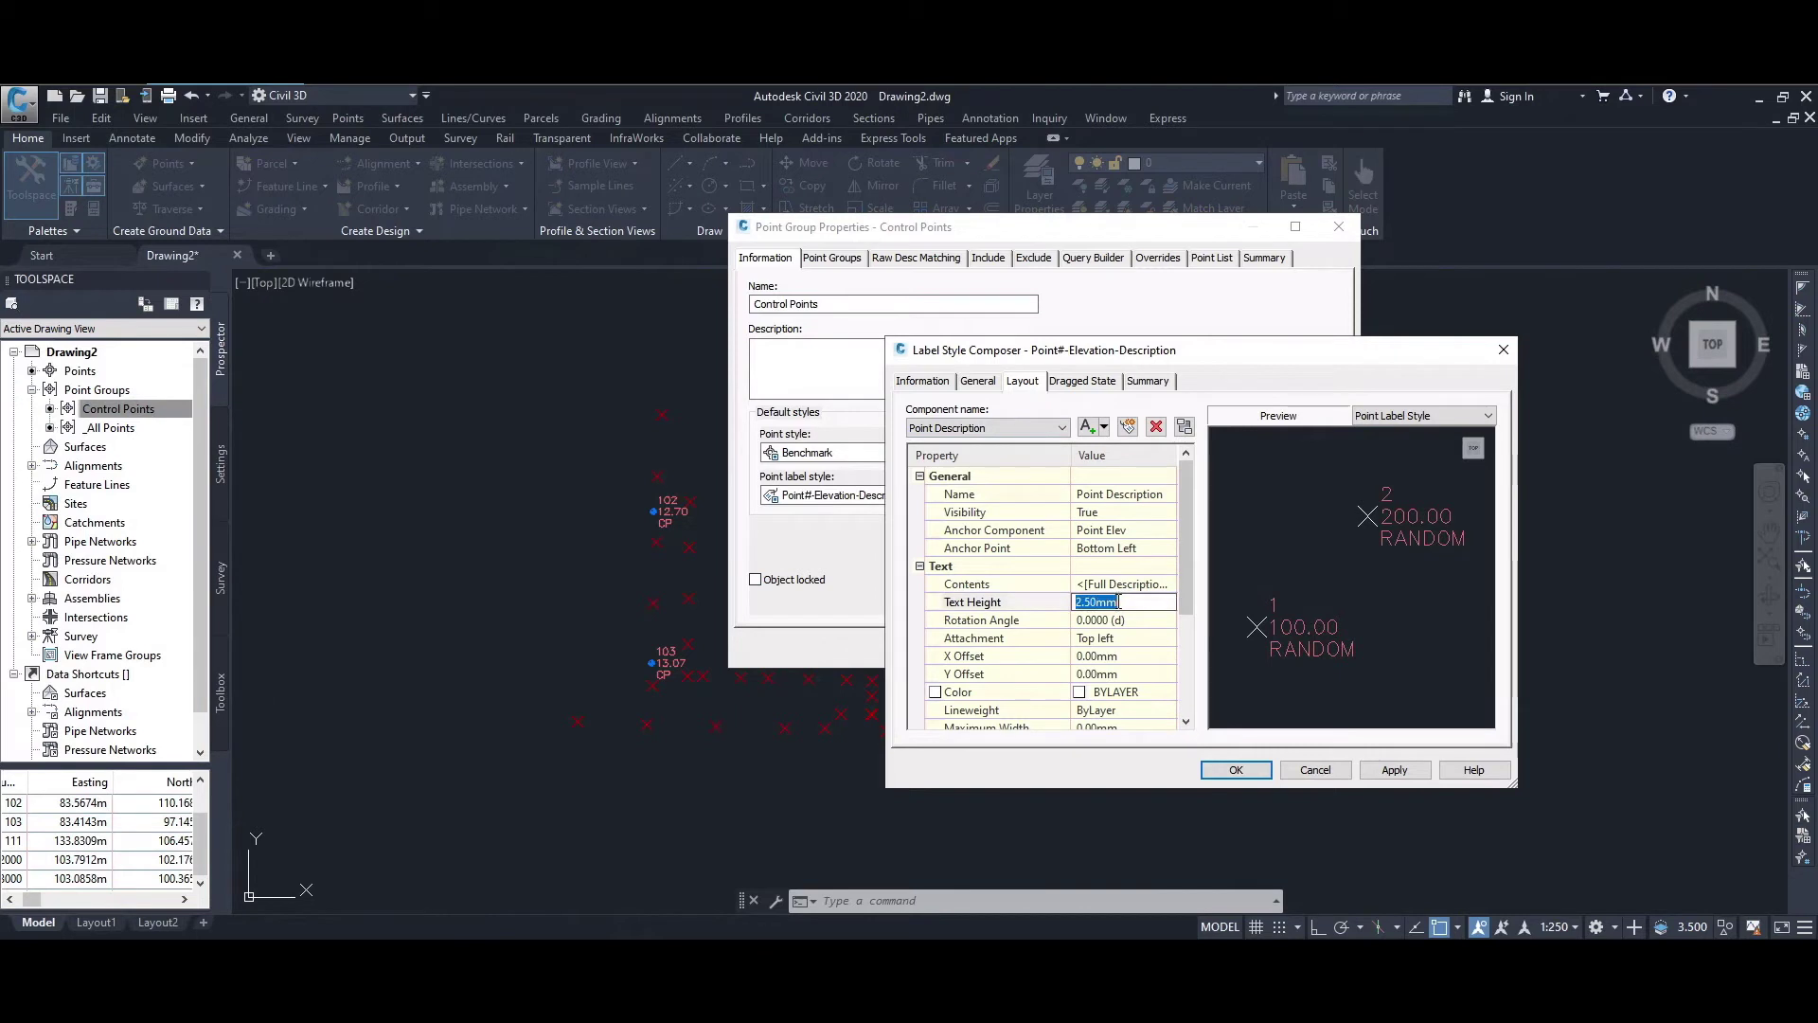
pyautogui.write('1.25mm')
pyautogui.click(1406, 772)
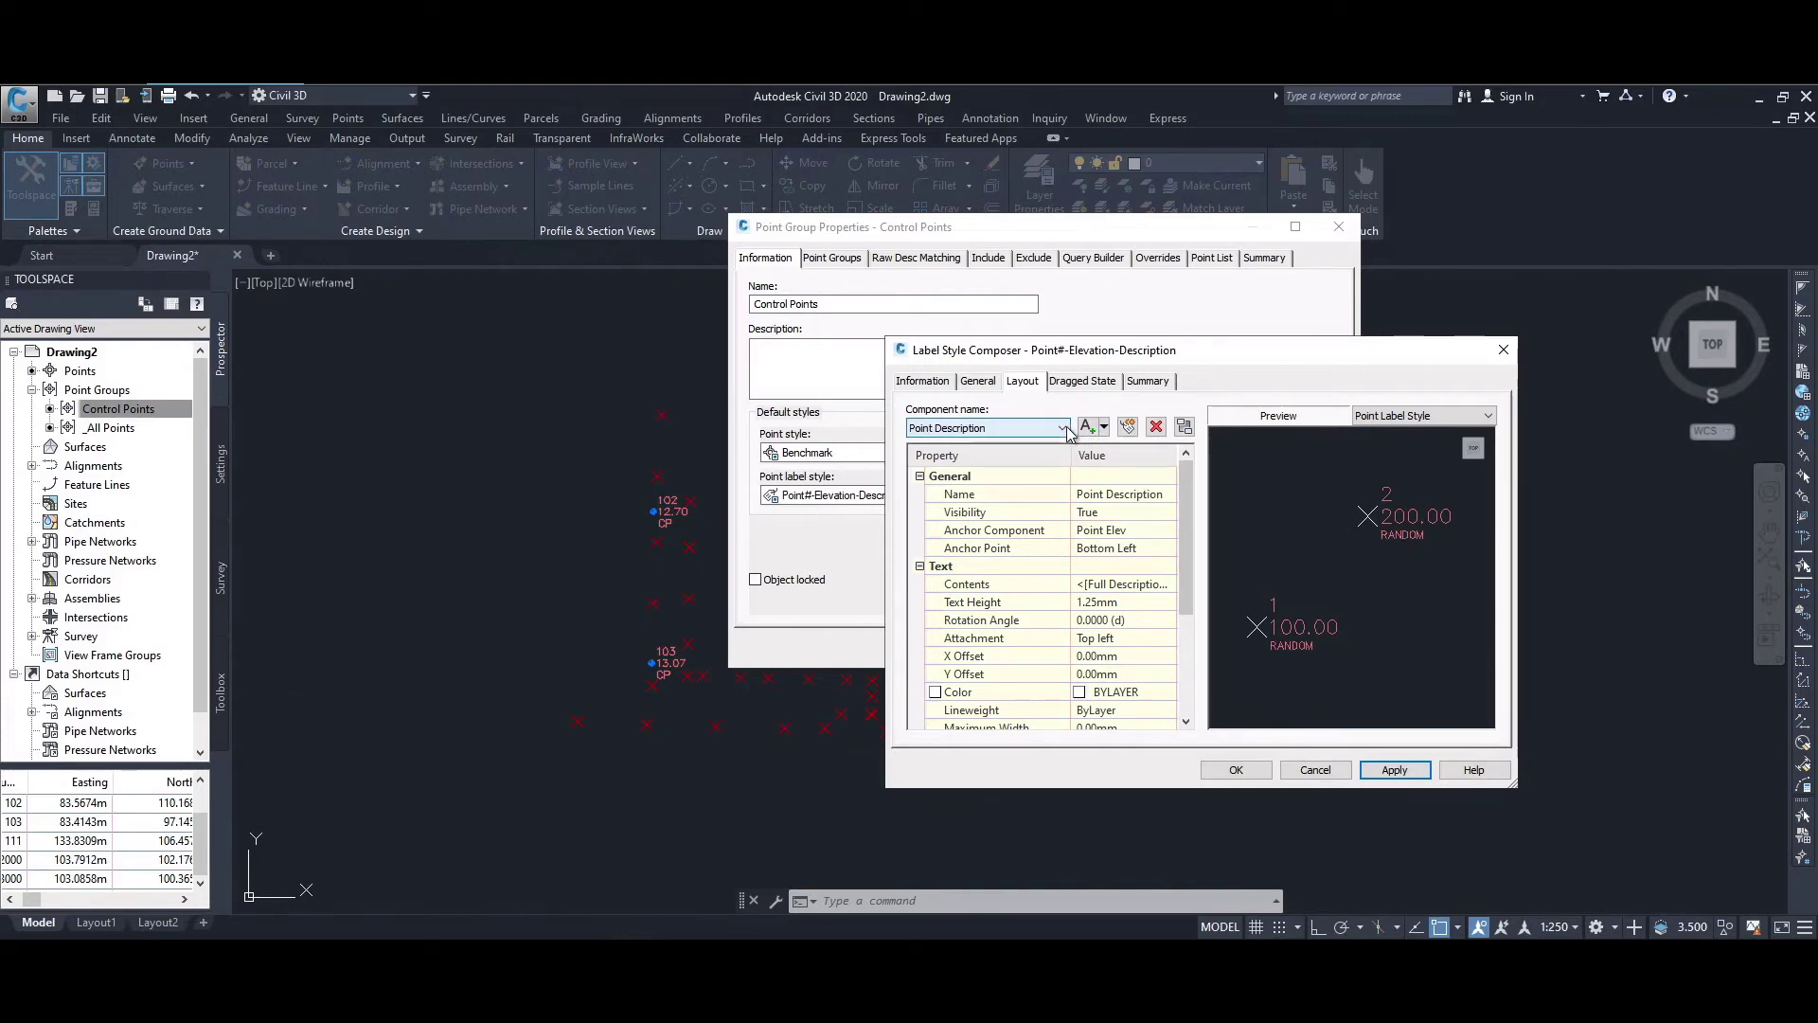
# Set the Point Number component's text height to 1.25 mm in the Point#-Elevation-Description label style
pyautogui.click(1063, 428)
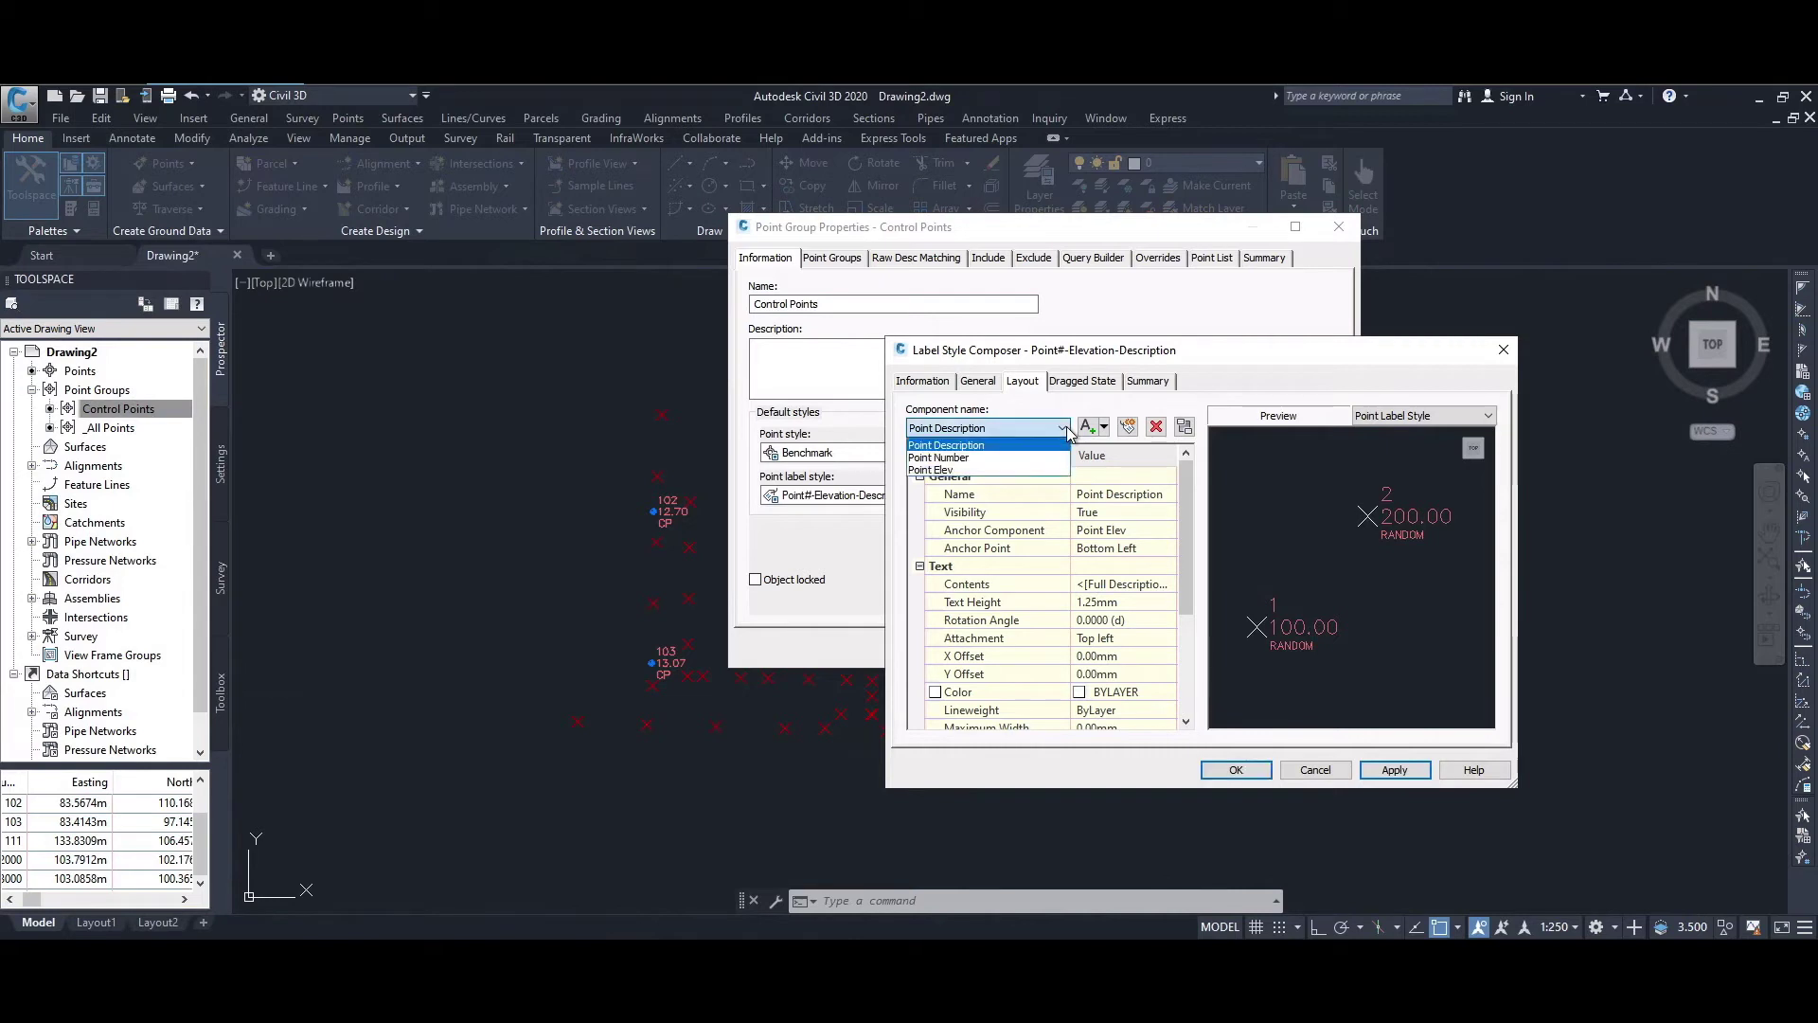
pyautogui.click(985, 458)
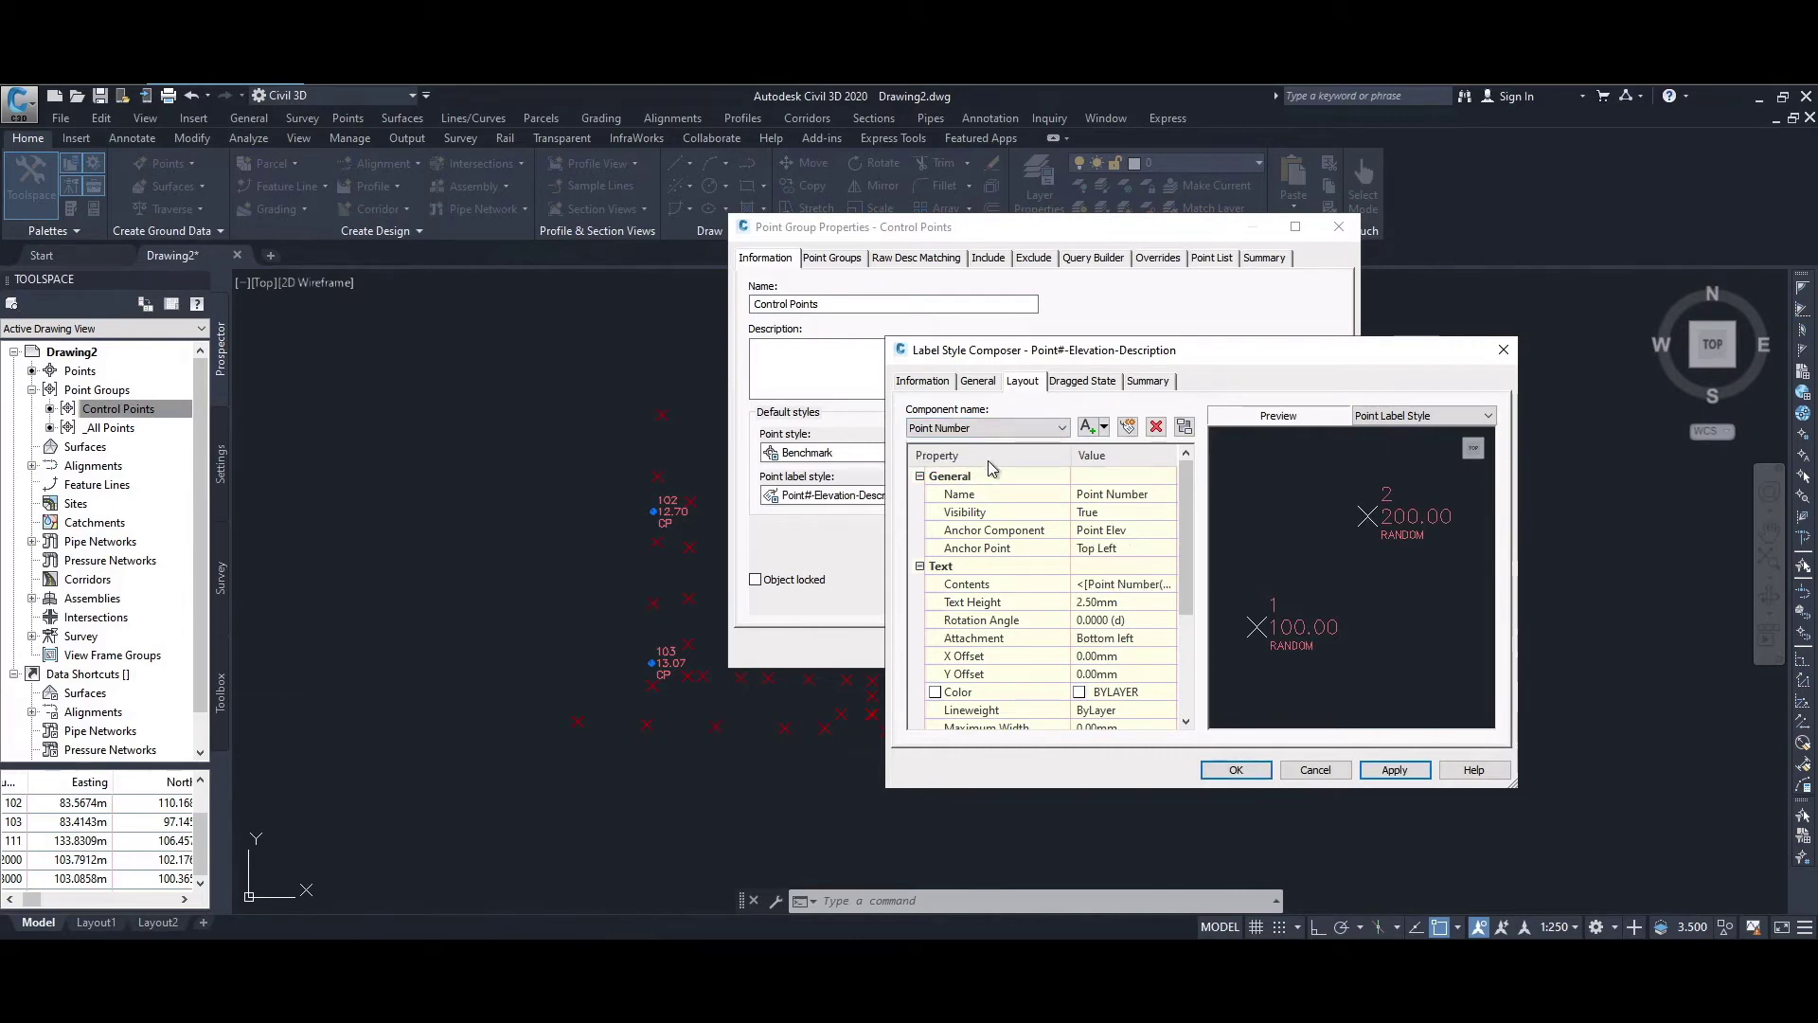
pyautogui.click(1121, 602)
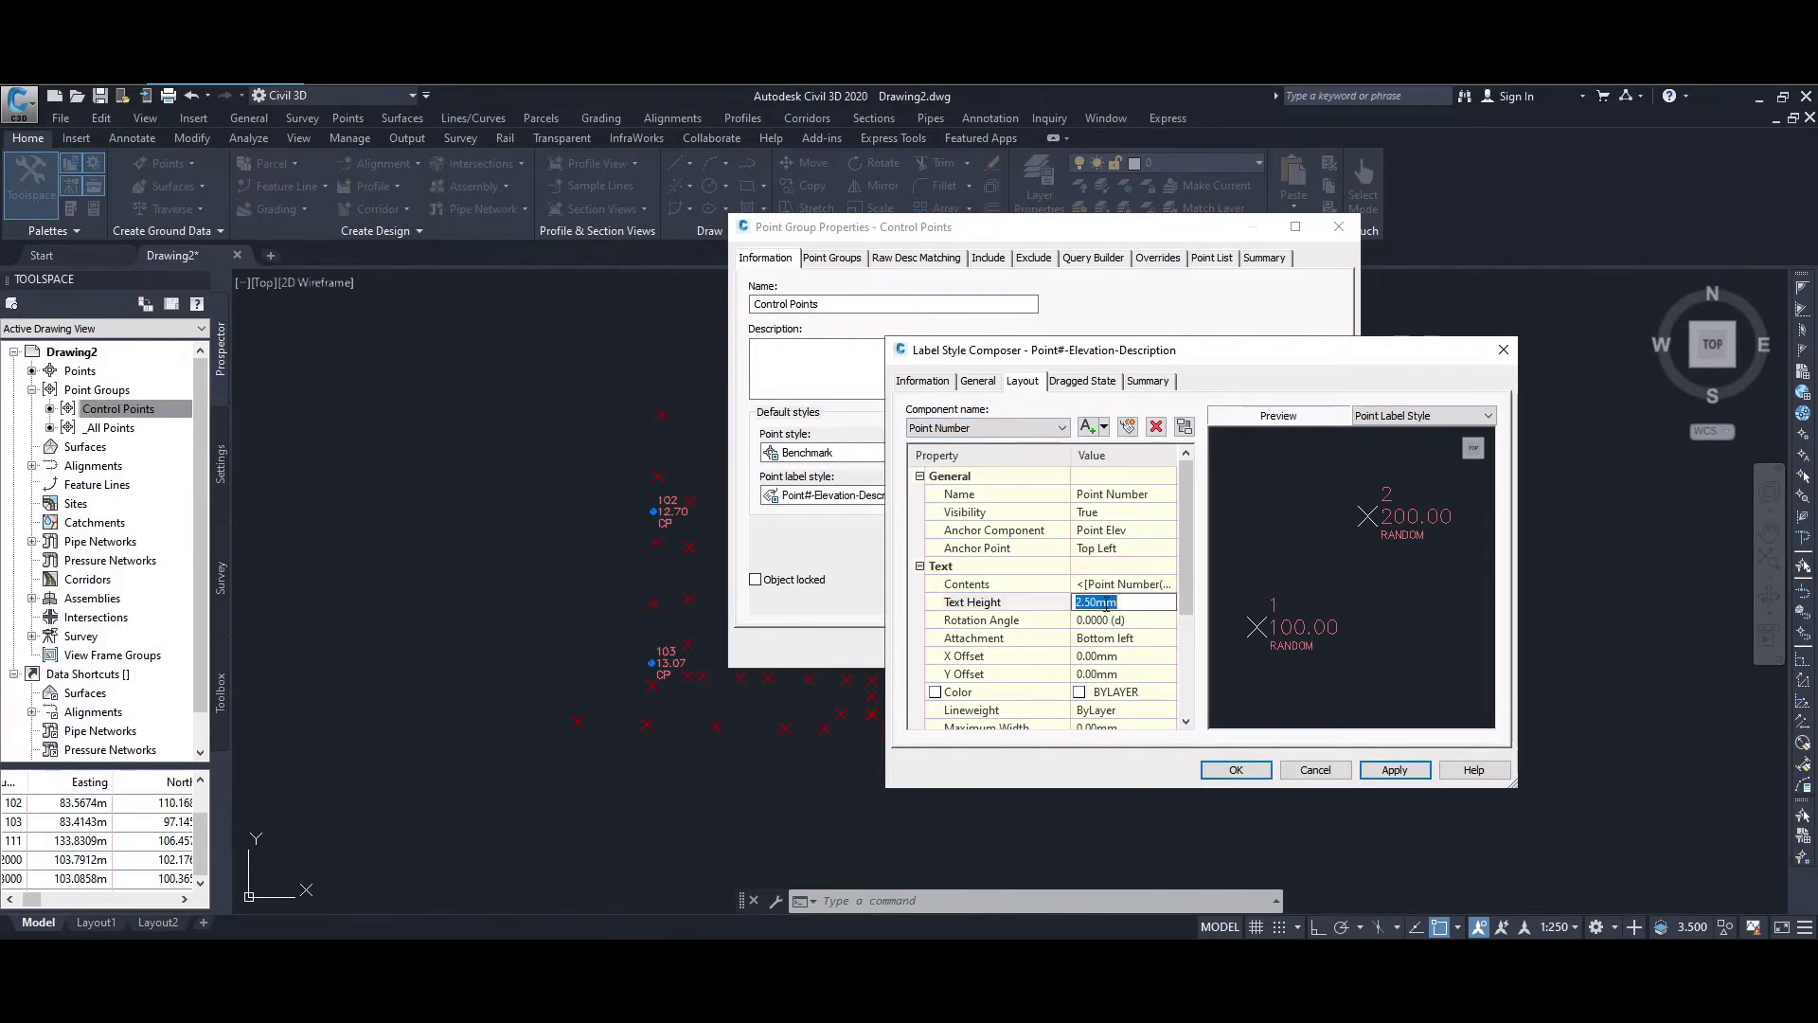
pyautogui.write('1.25mm')
pyautogui.press('Return')
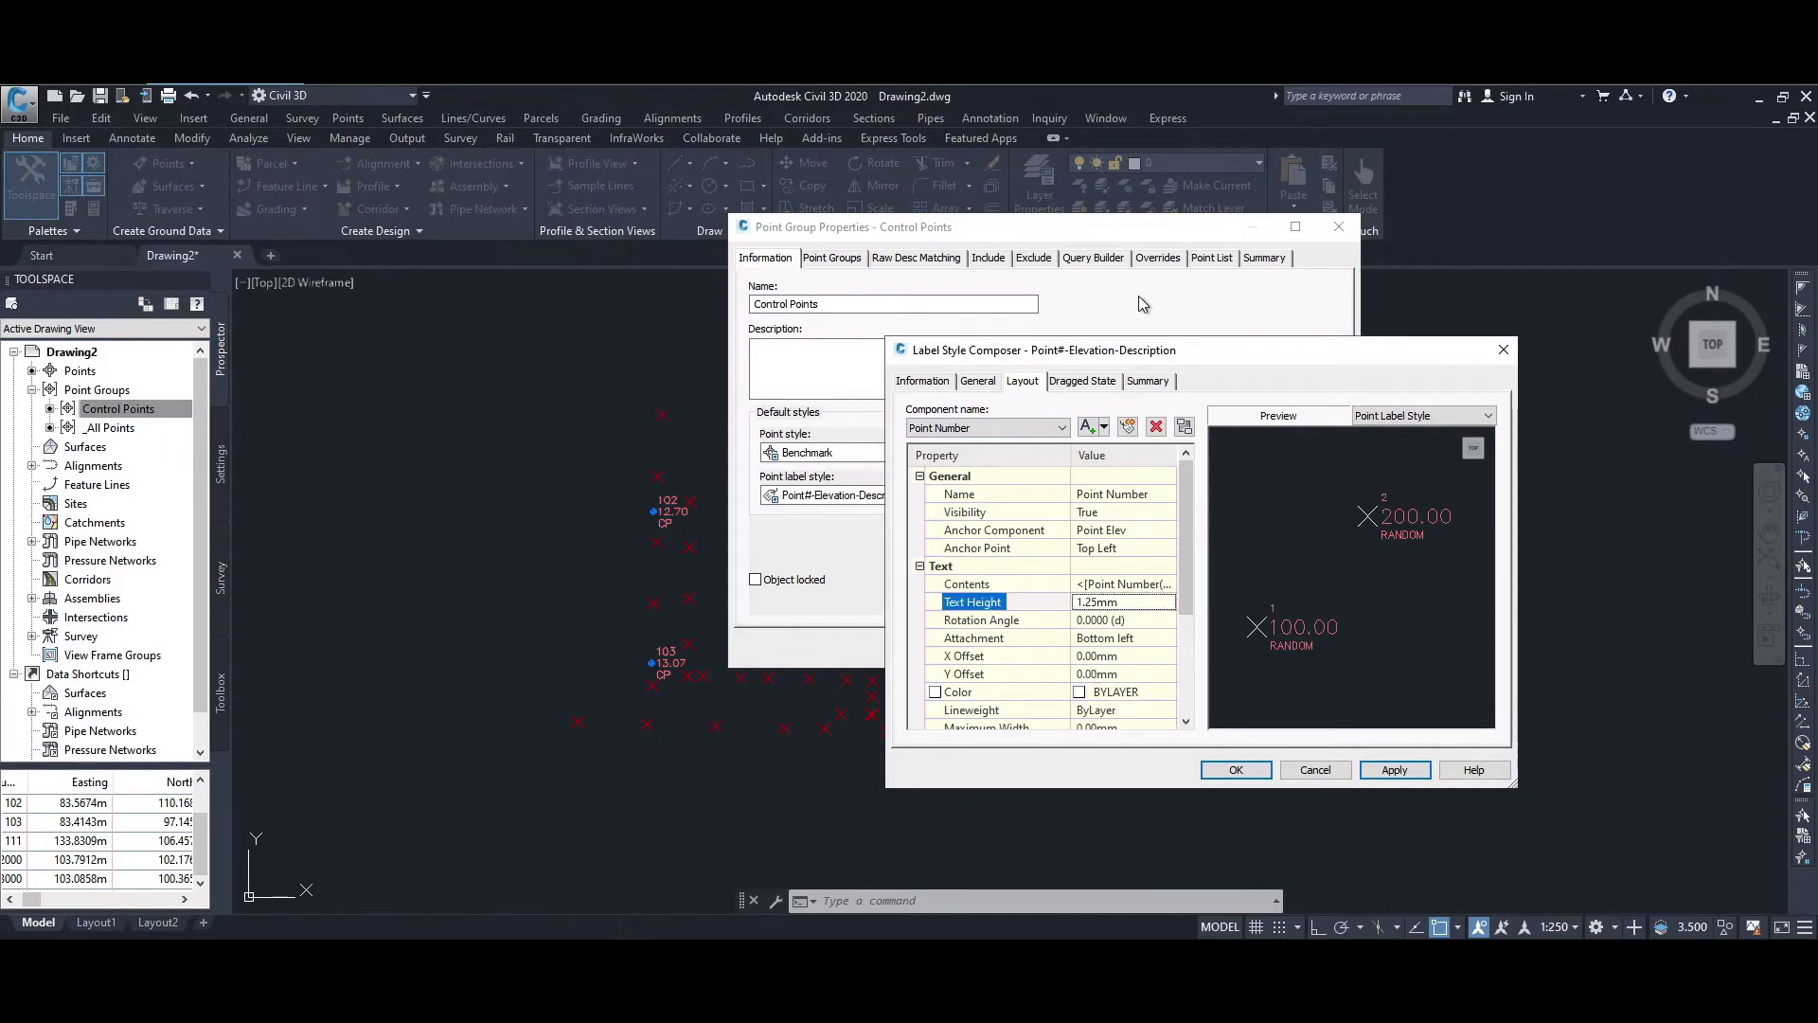
# Set the Point Elev component's text height to 1.25 mm and confirm the label style and the Control Points group
pyautogui.click(1061, 428)
pyautogui.click(1006, 469)
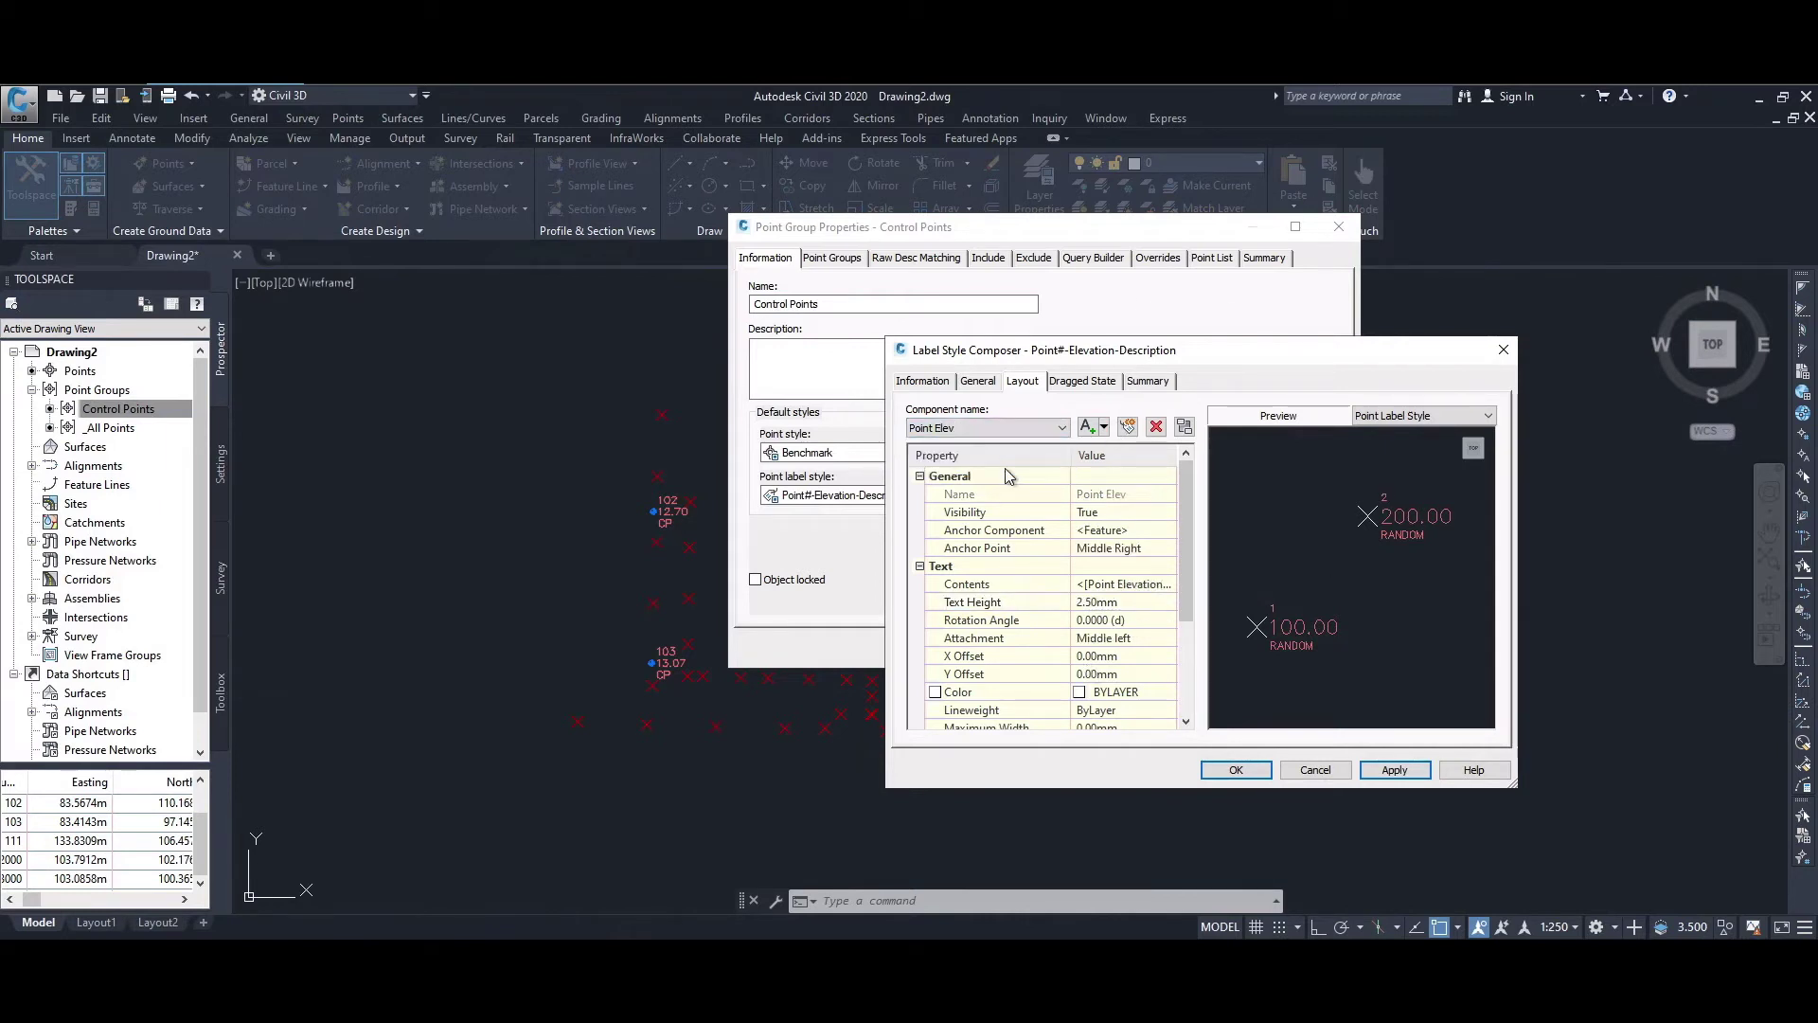
pyautogui.click(1136, 602)
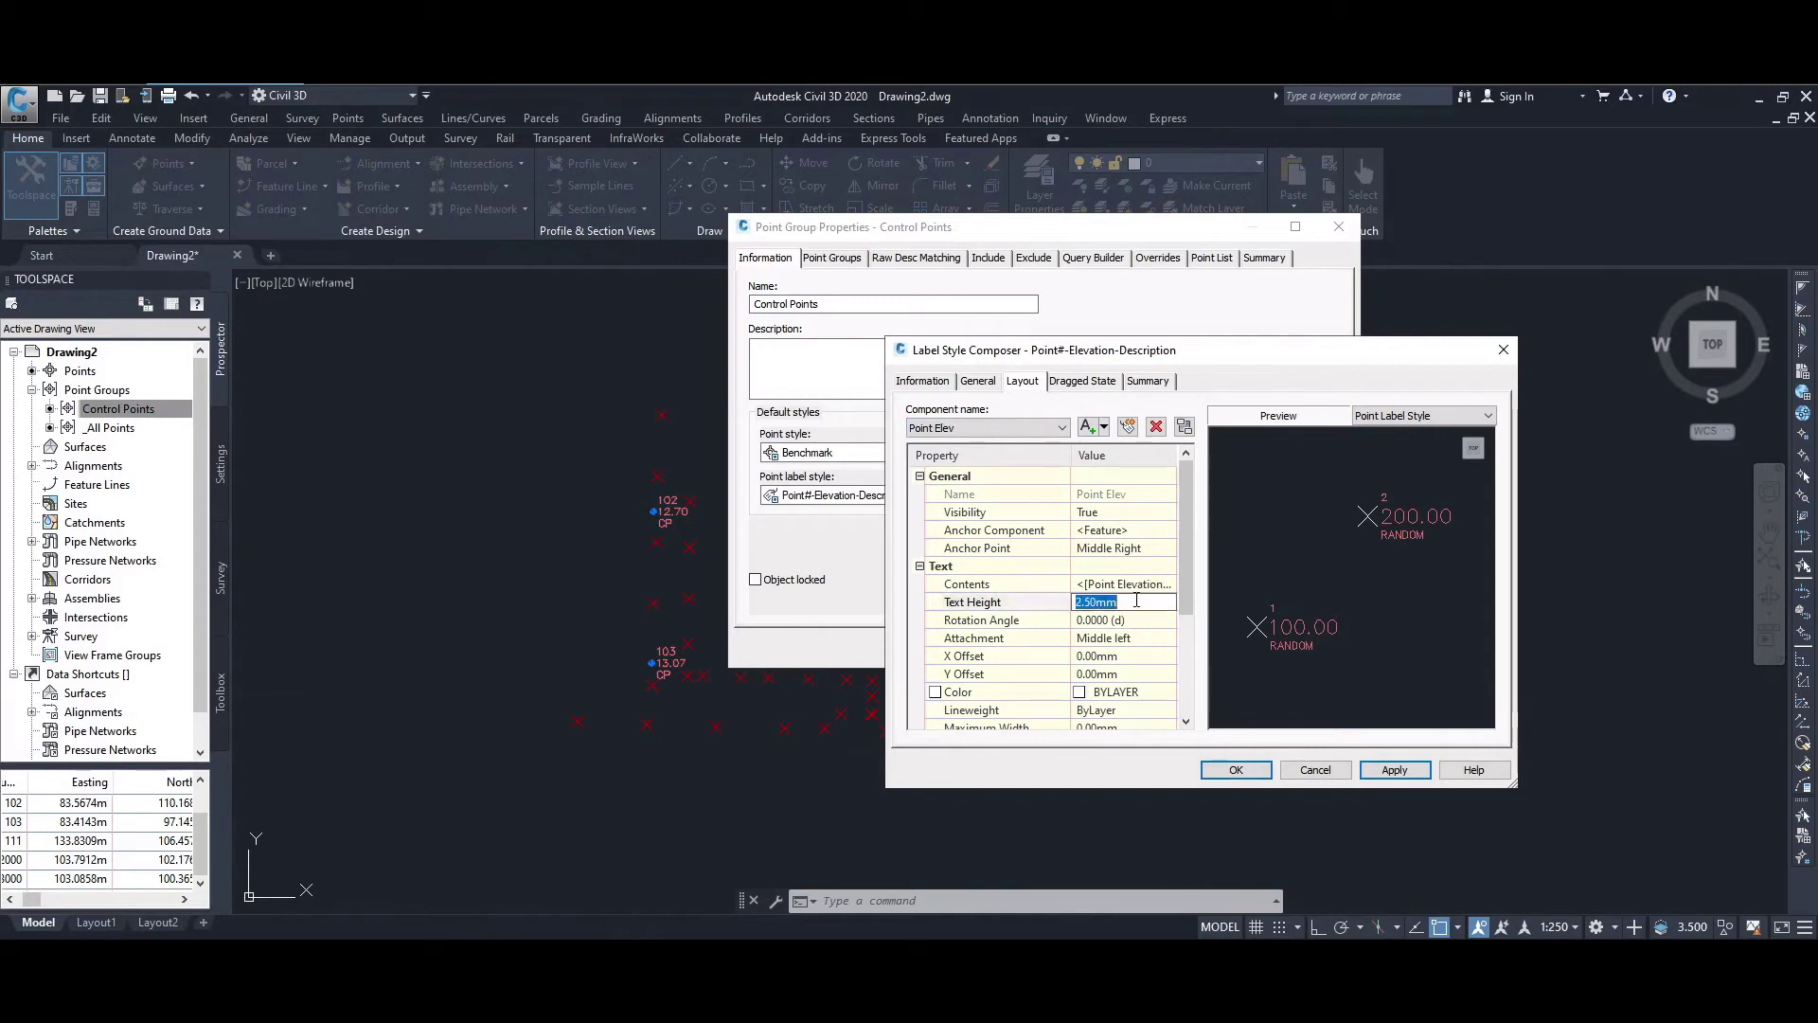
pyautogui.write('1.25mm')
pyautogui.click(1394, 769)
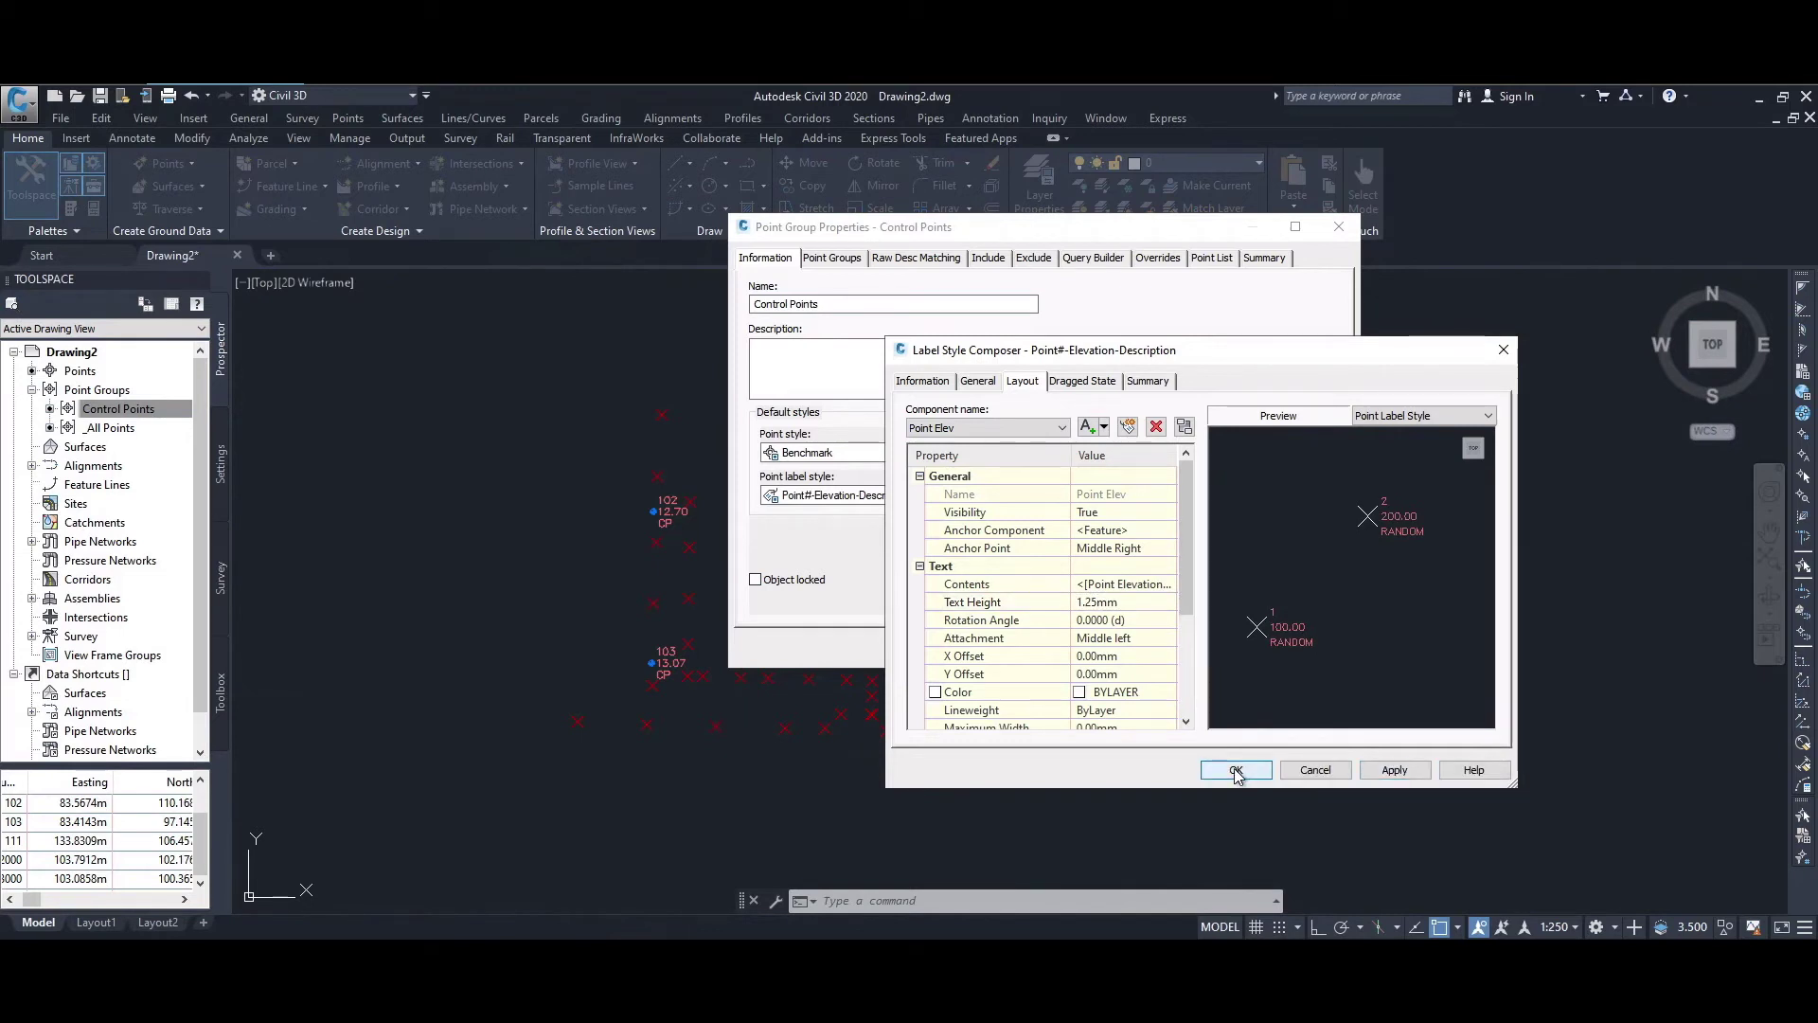
pyautogui.click(1236, 770)
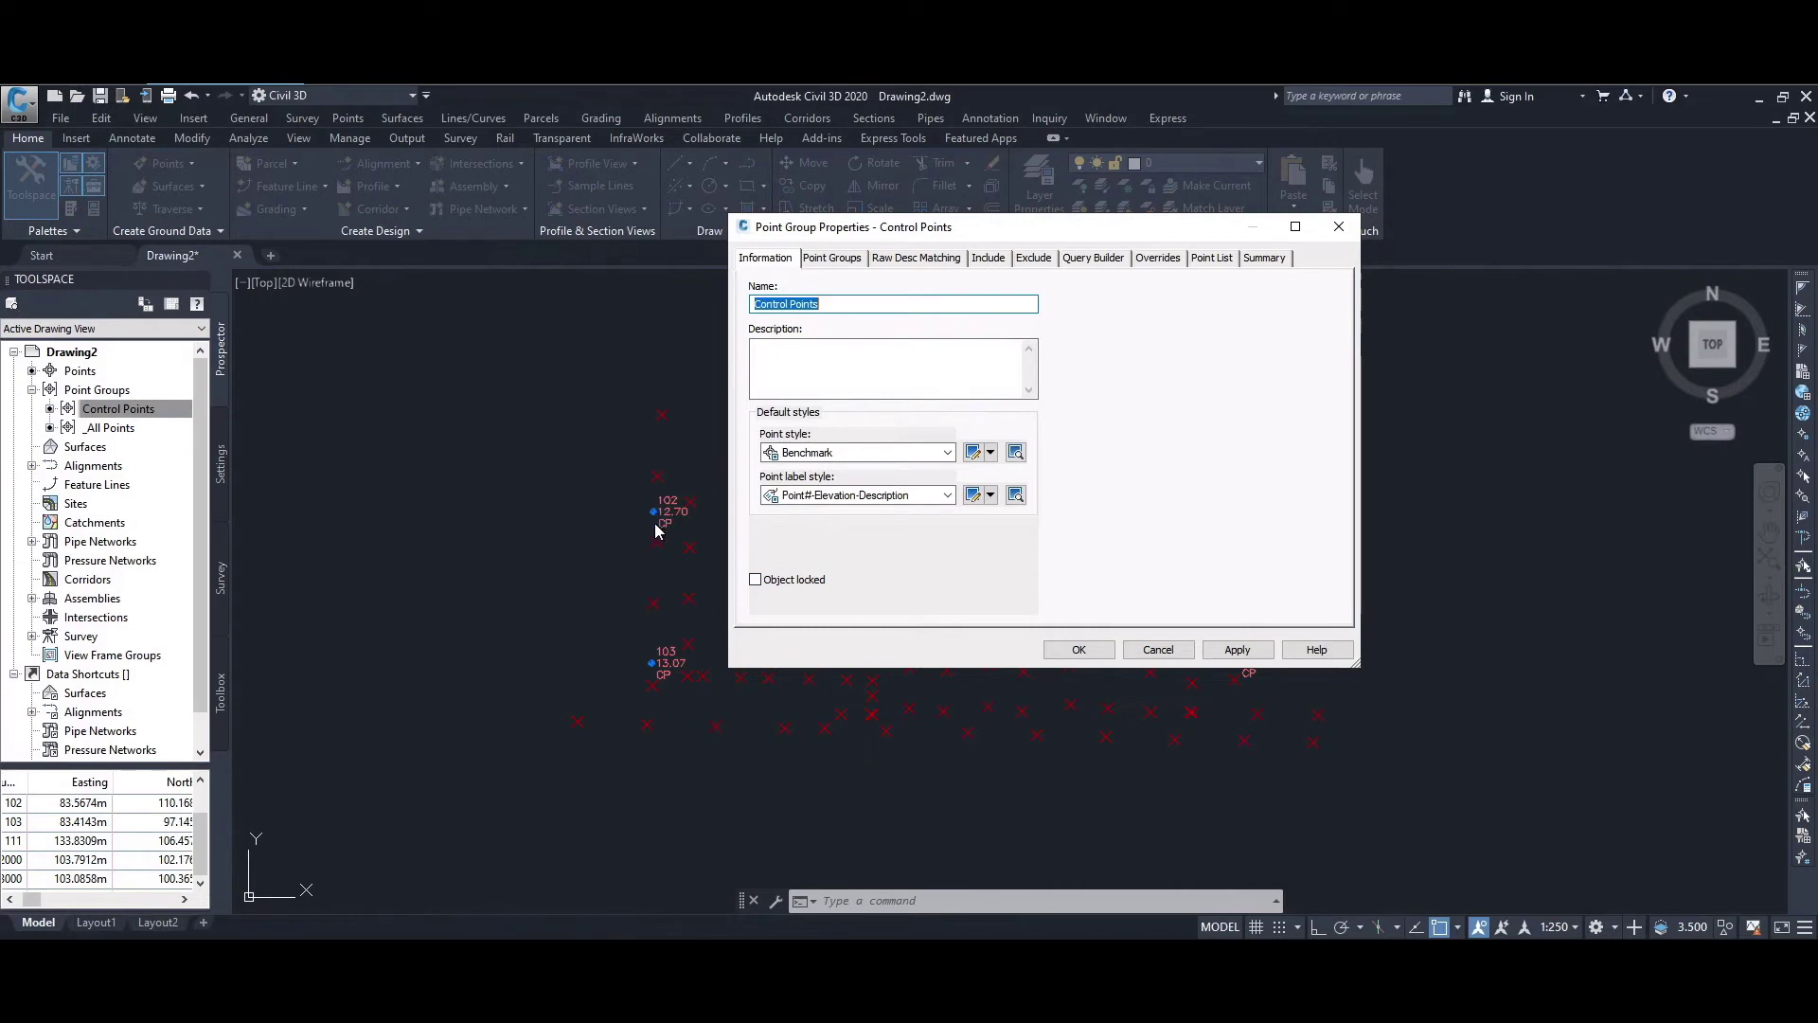
pyautogui.click(1237, 651)
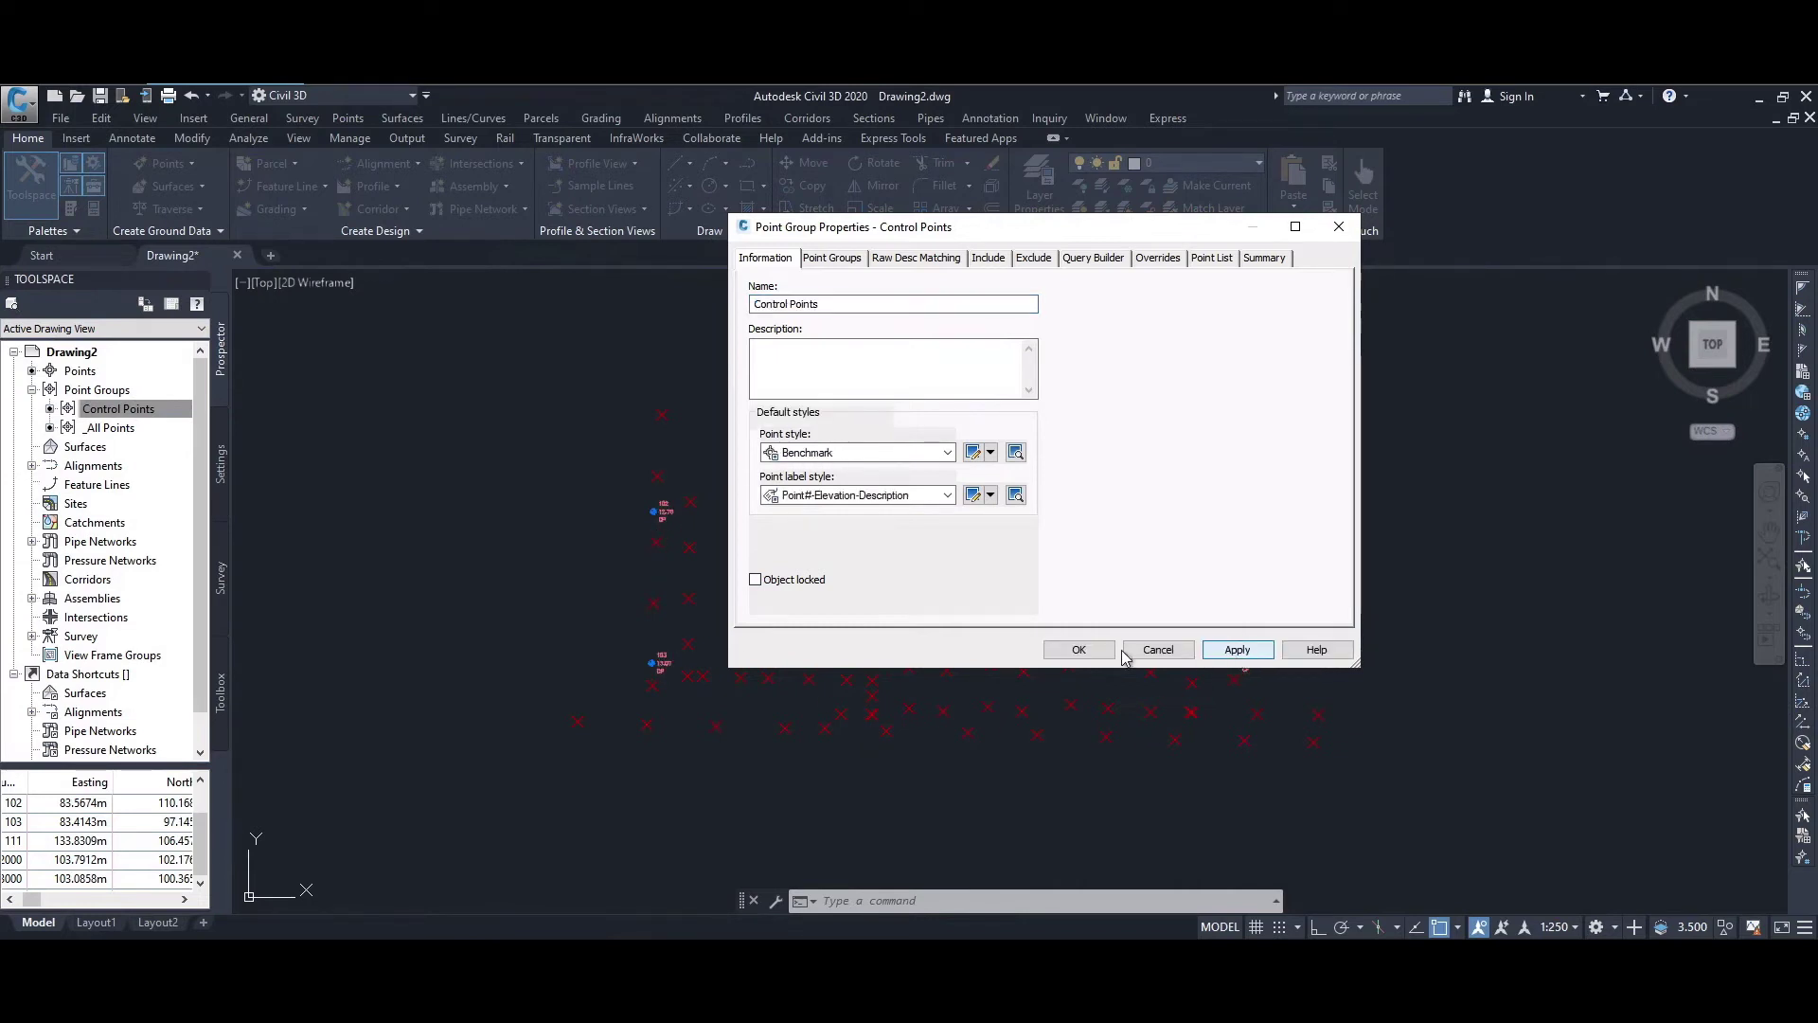
pyautogui.click(1079, 651)
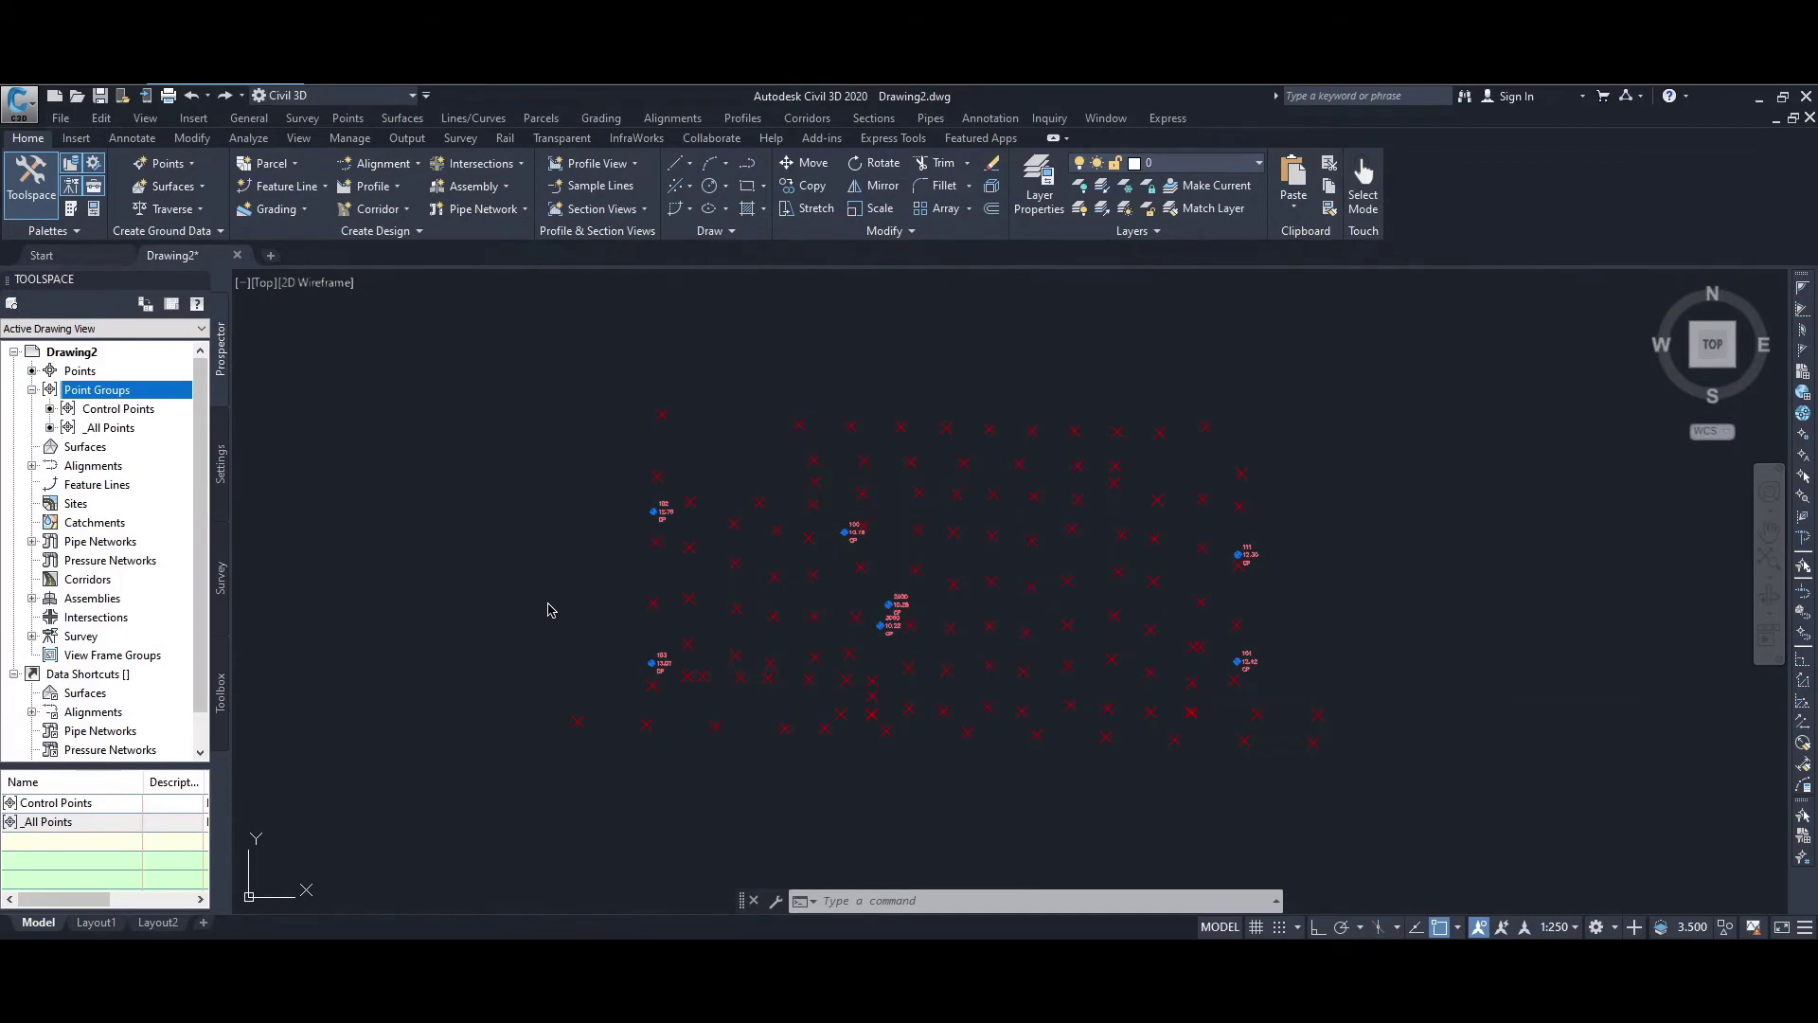
# Create a point group named Land that includes points with raw descriptions matching Land, and check its point list
pyautogui.rightClick(92, 396)
pyautogui.click(132, 401)
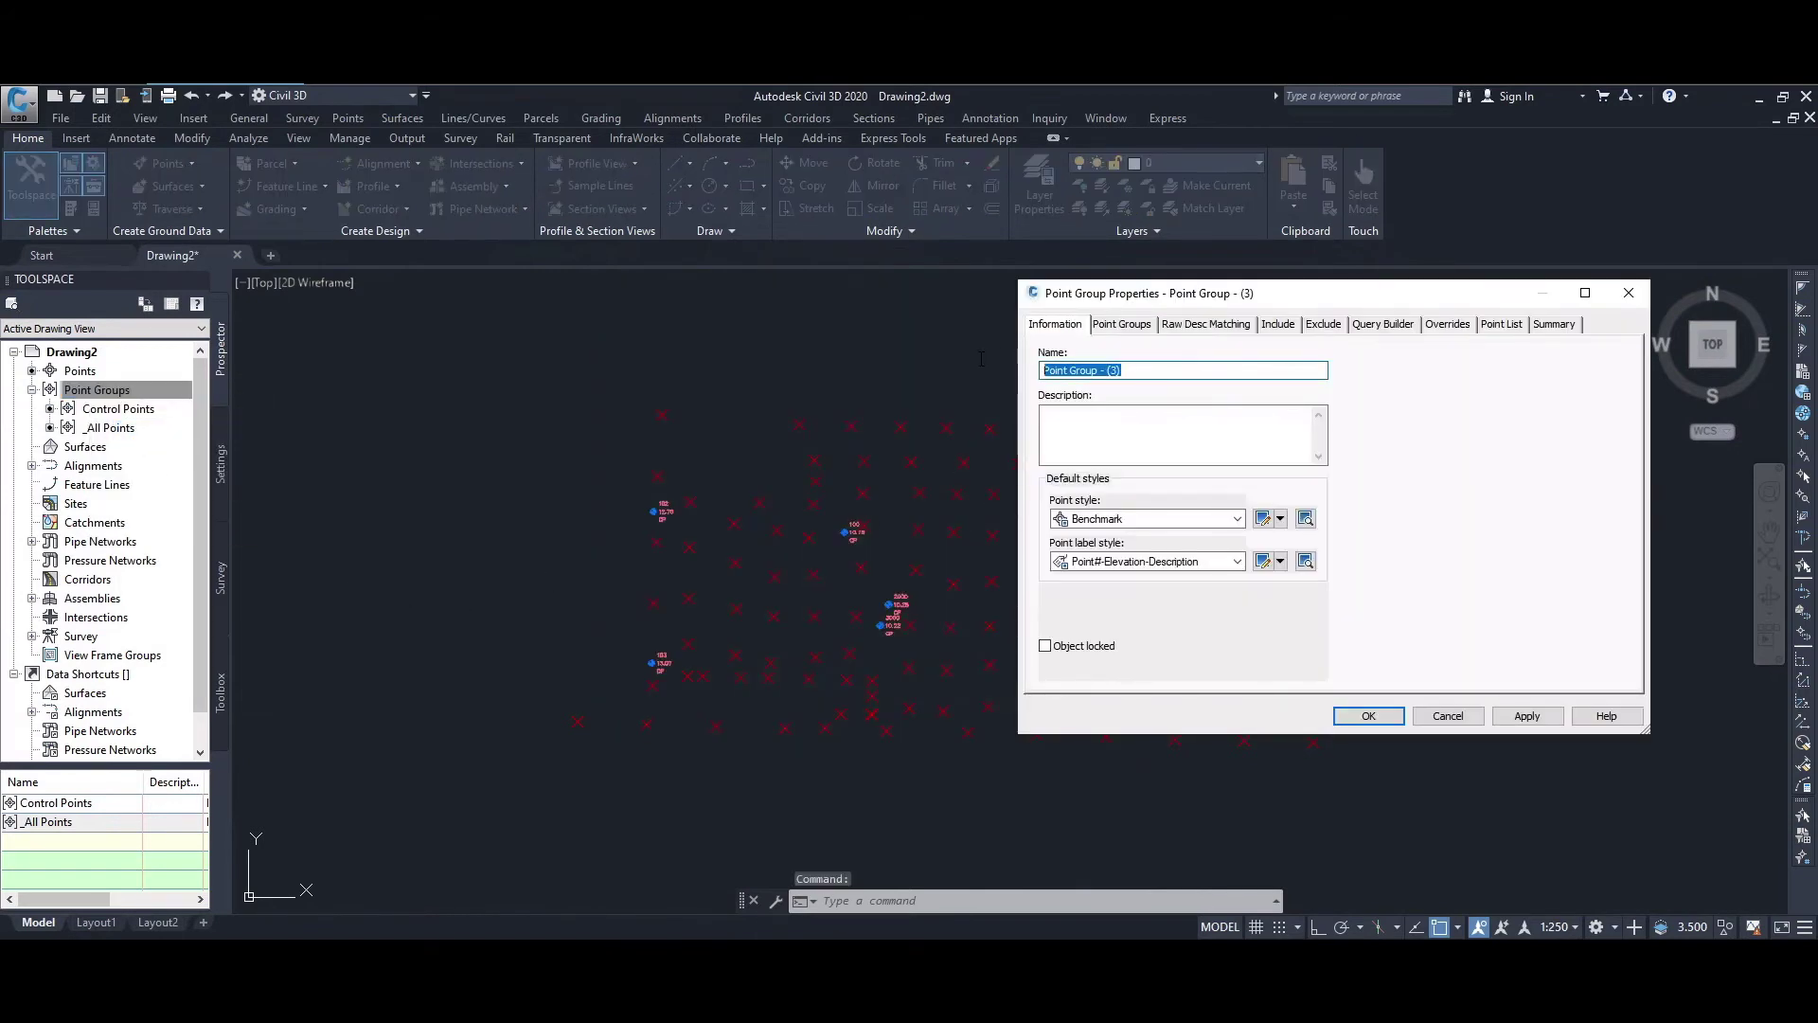
pyautogui.write('Lanf')
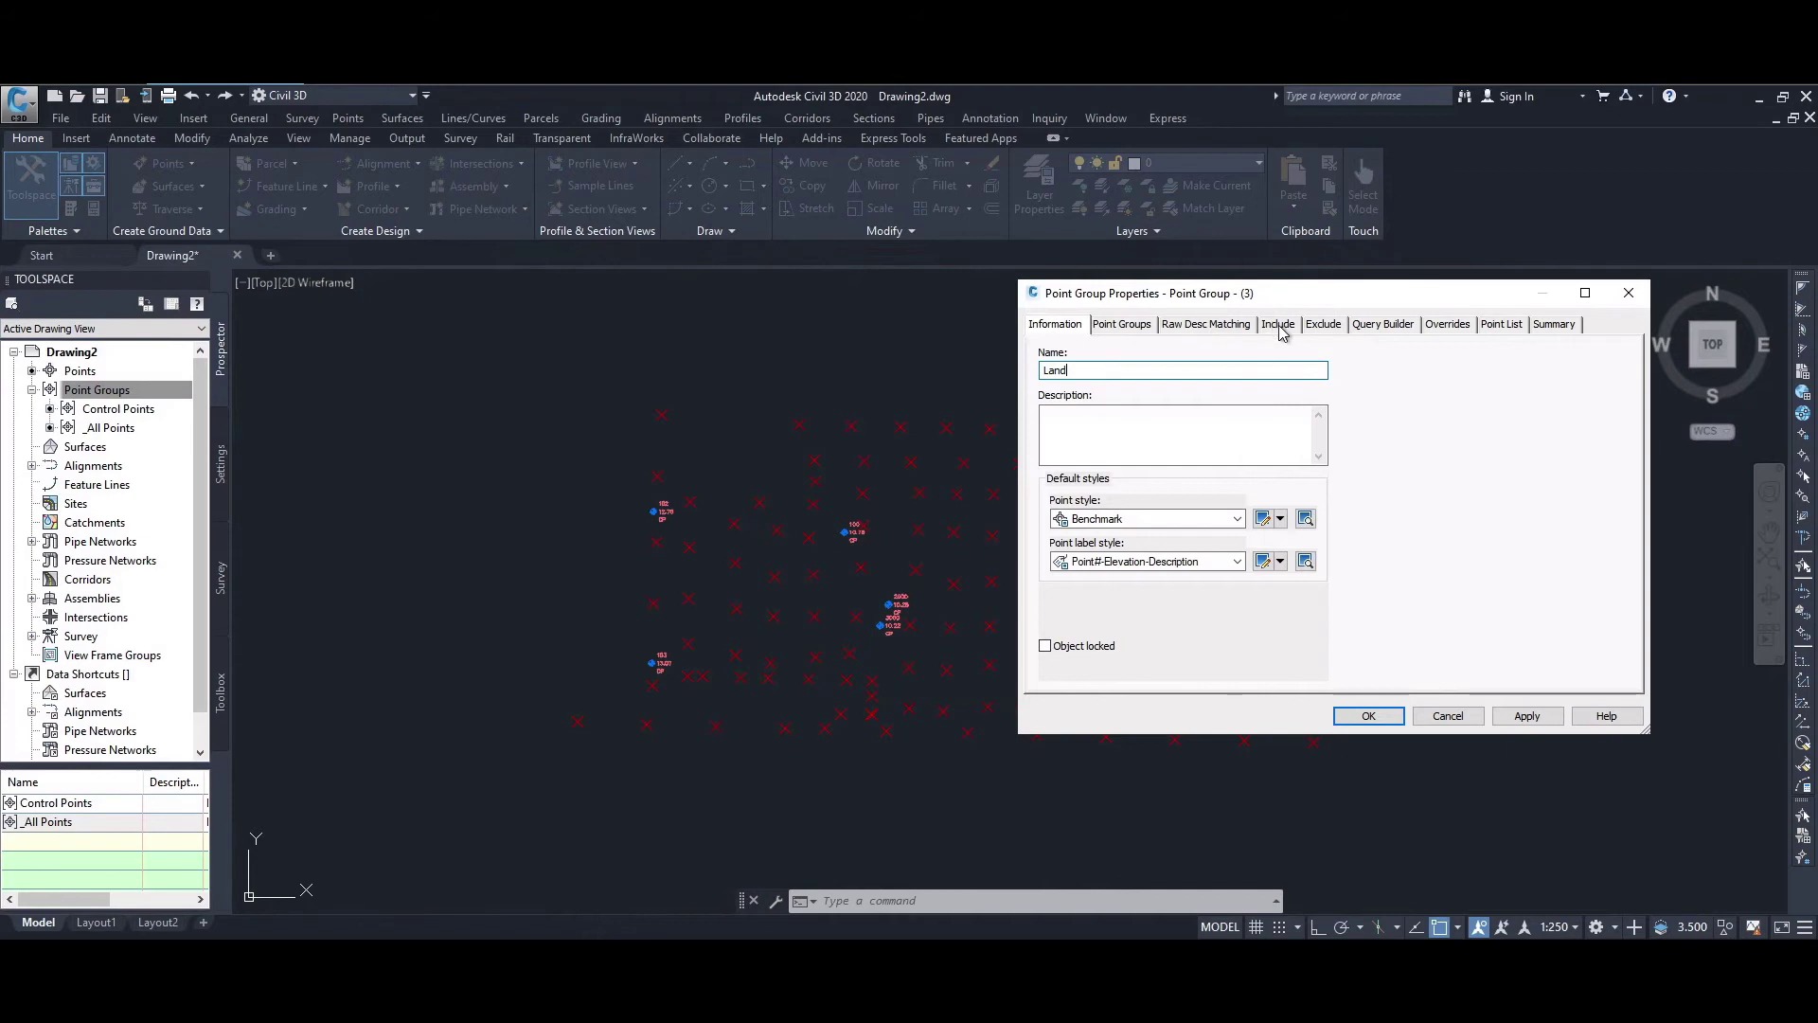
pyautogui.click(1281, 325)
pyautogui.click(1046, 494)
pyautogui.press('Tab')
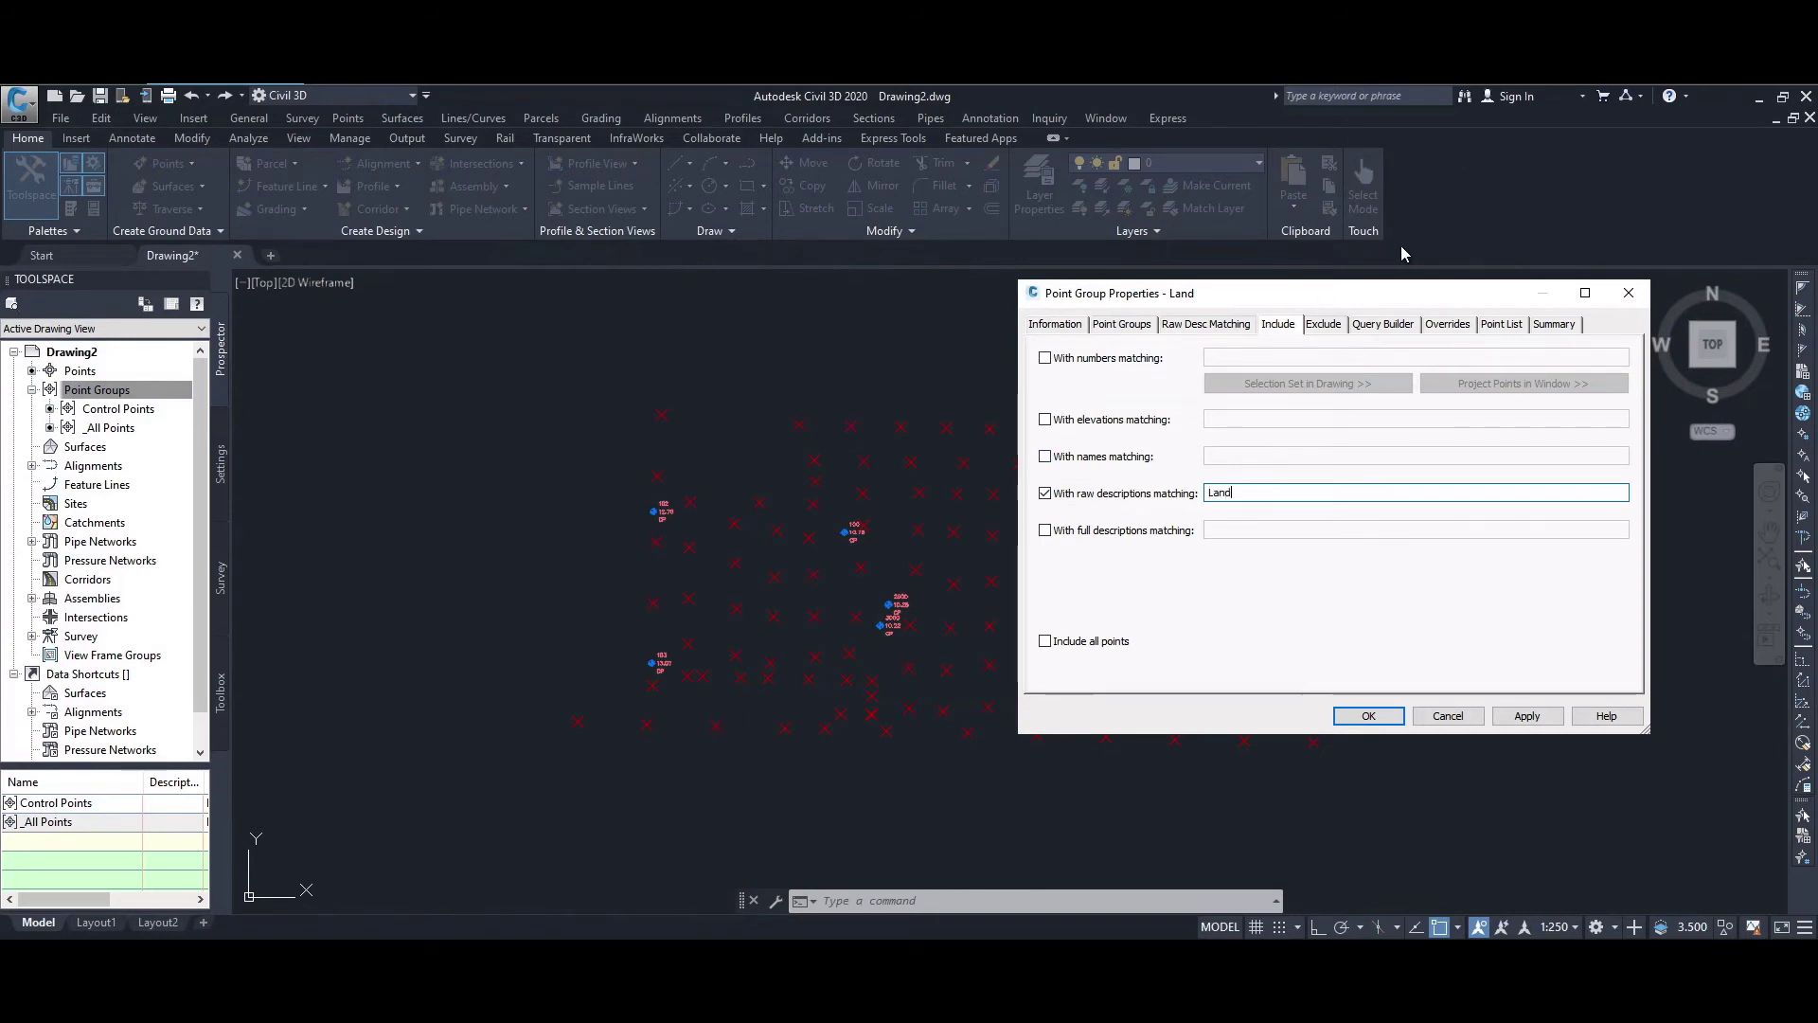
pyautogui.click(1503, 325)
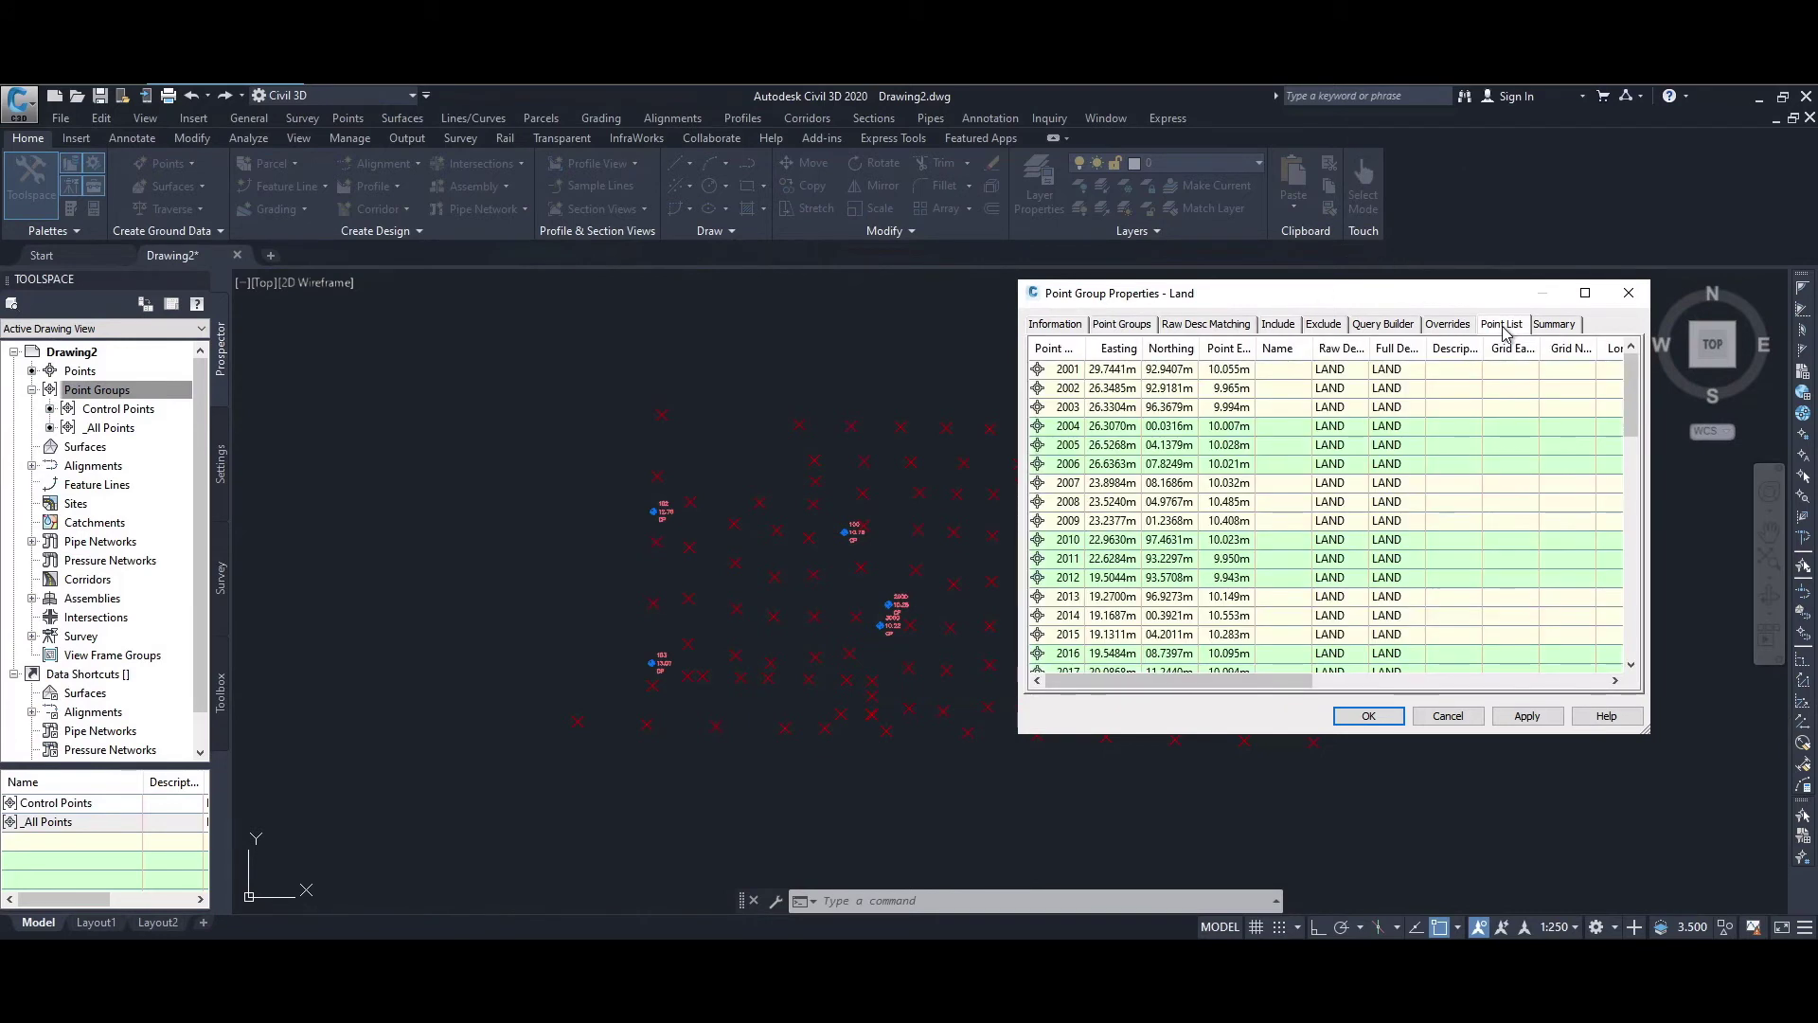
# Create a new point style for the Land group with an X custom marker in green, and apply it to the group
pyautogui.click(1054, 328)
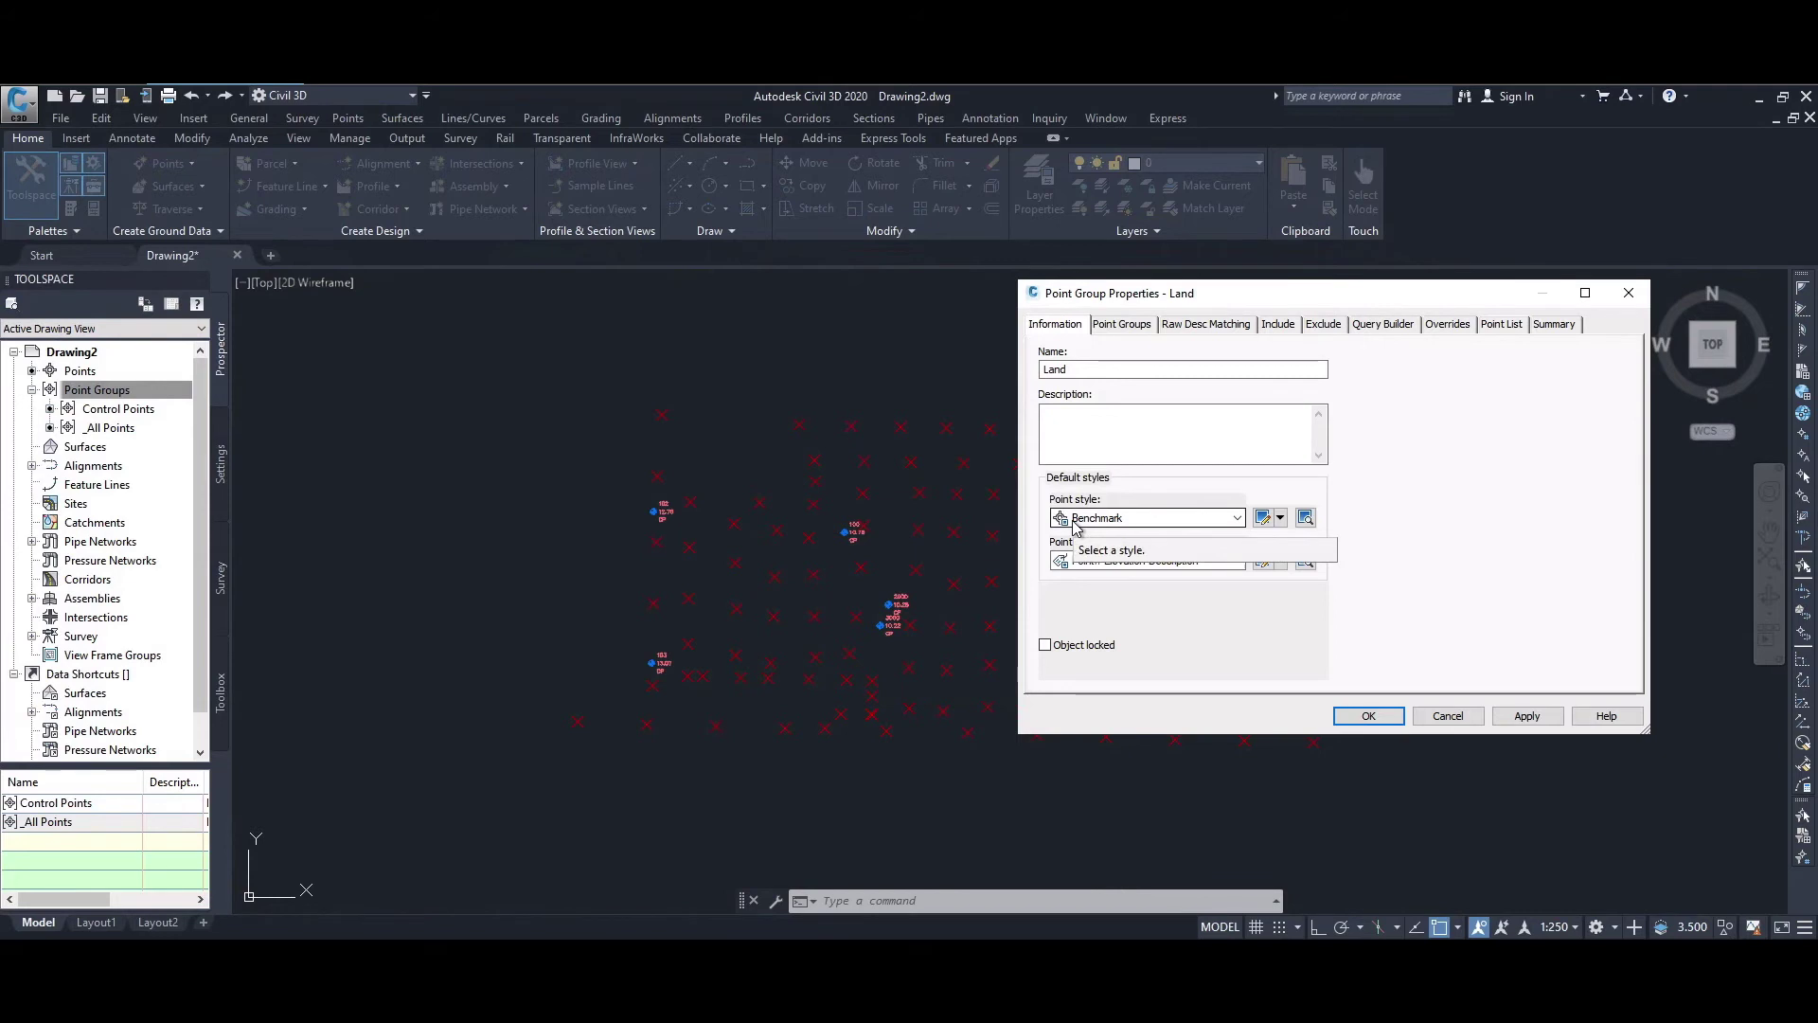
pyautogui.click(1238, 519)
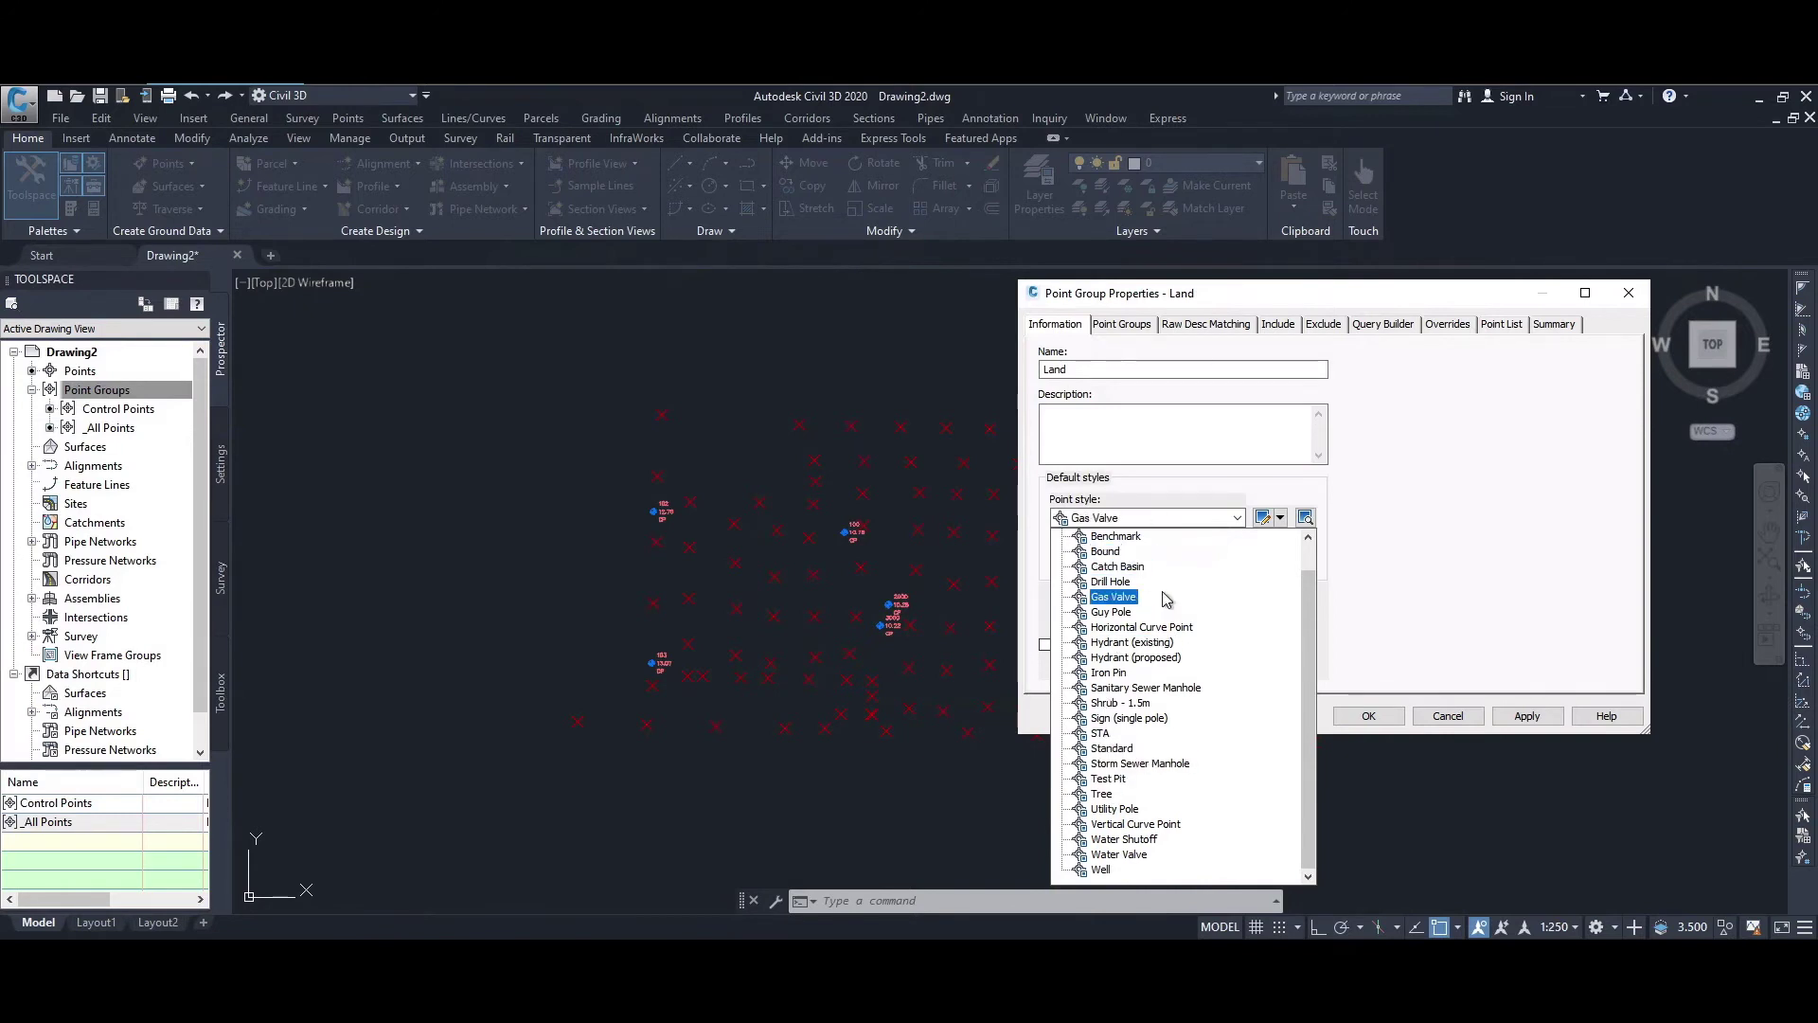
pyautogui.click(1279, 517)
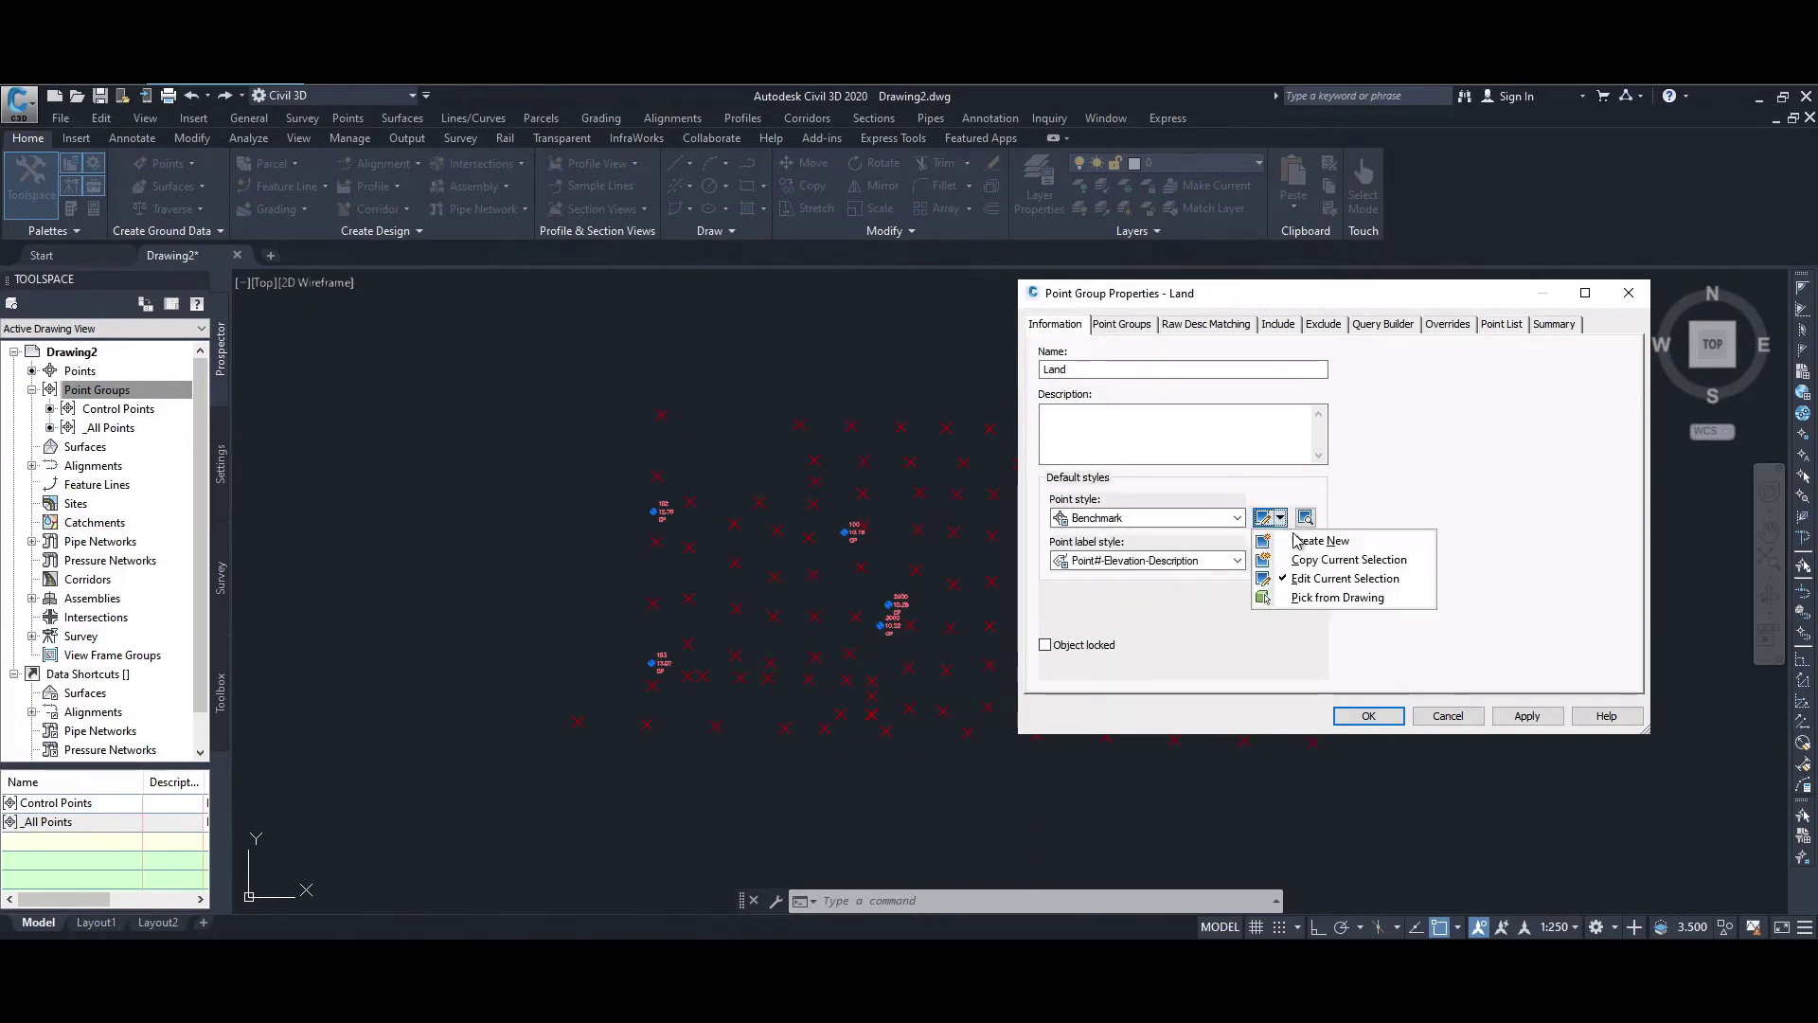
pyautogui.click(1316, 541)
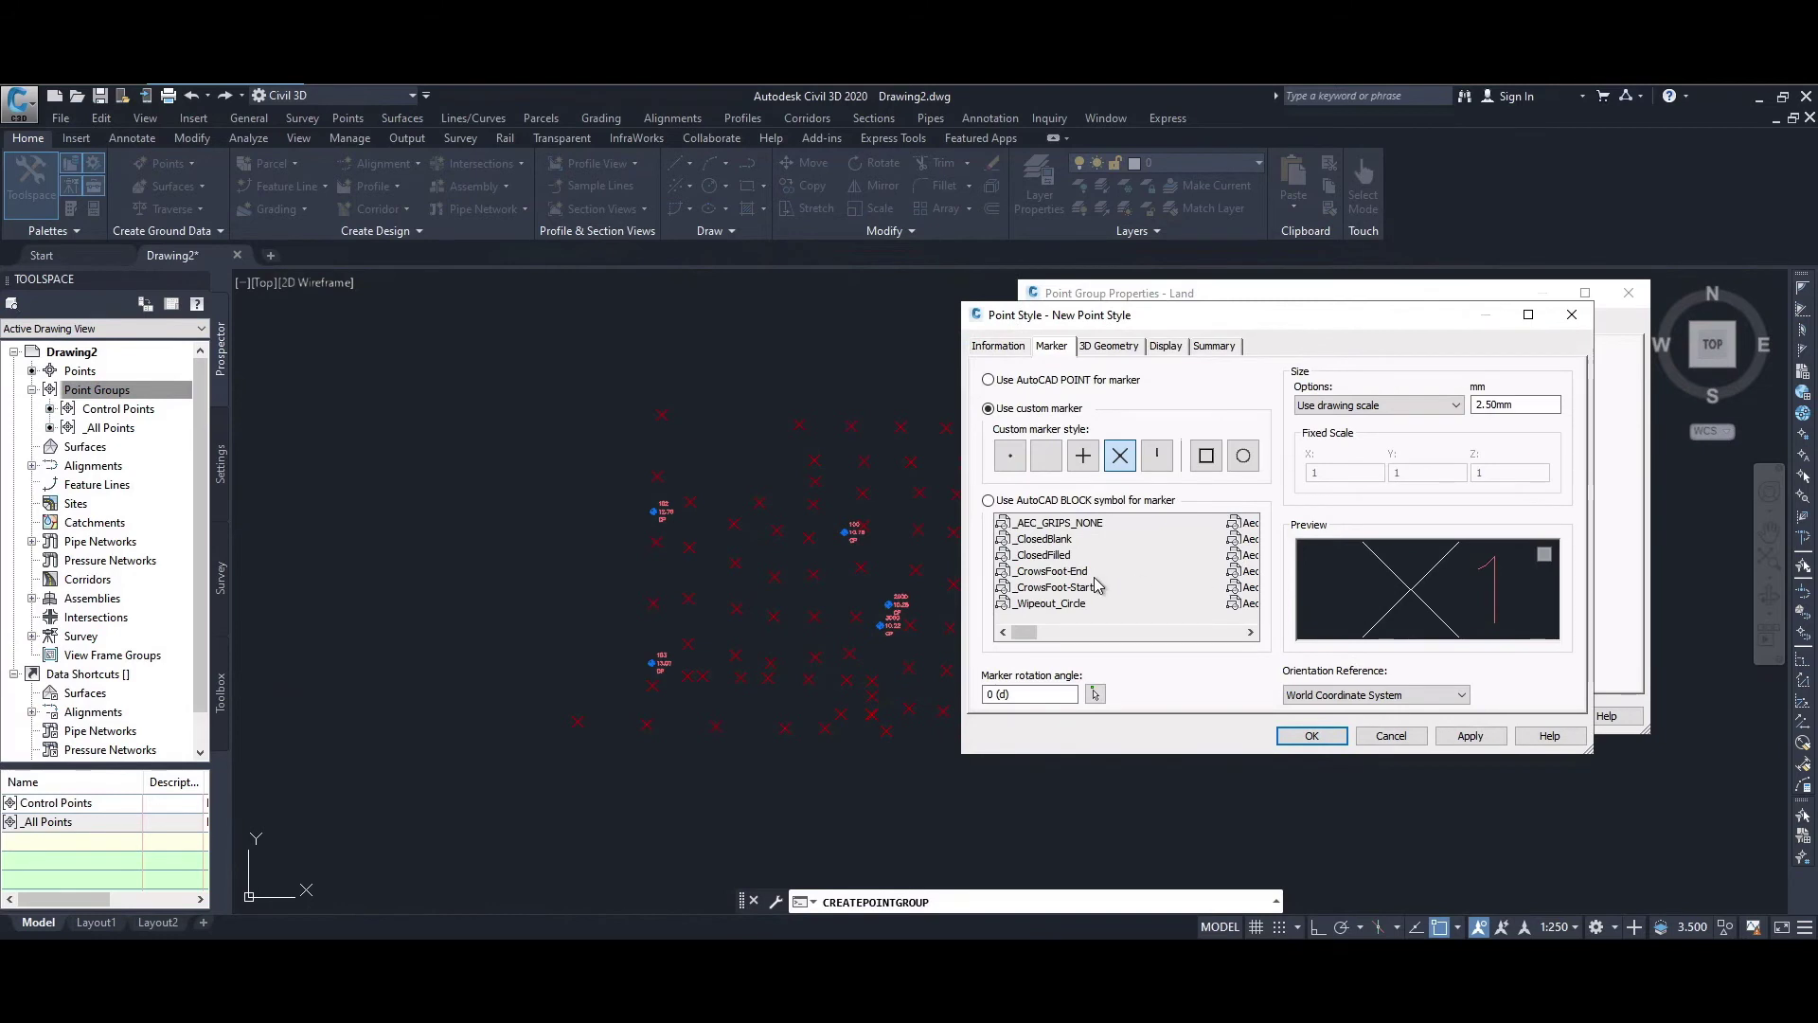
pyautogui.click(1120, 459)
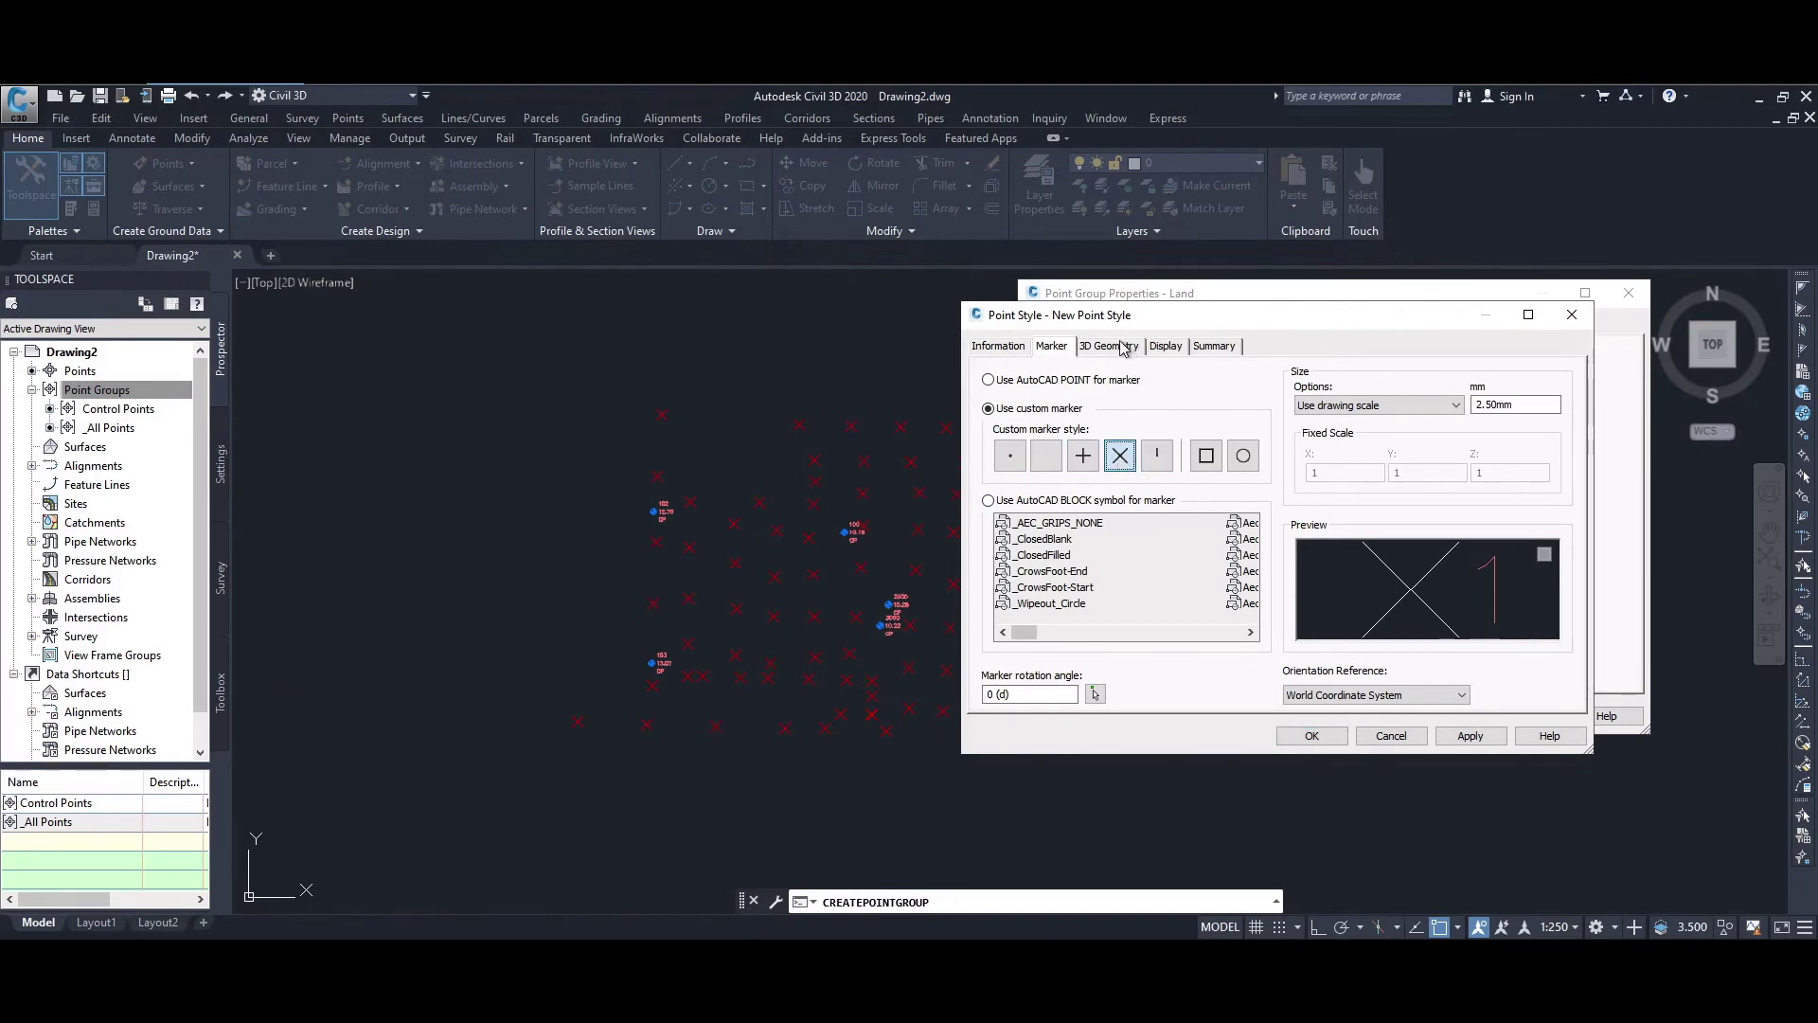
pyautogui.click(1167, 347)
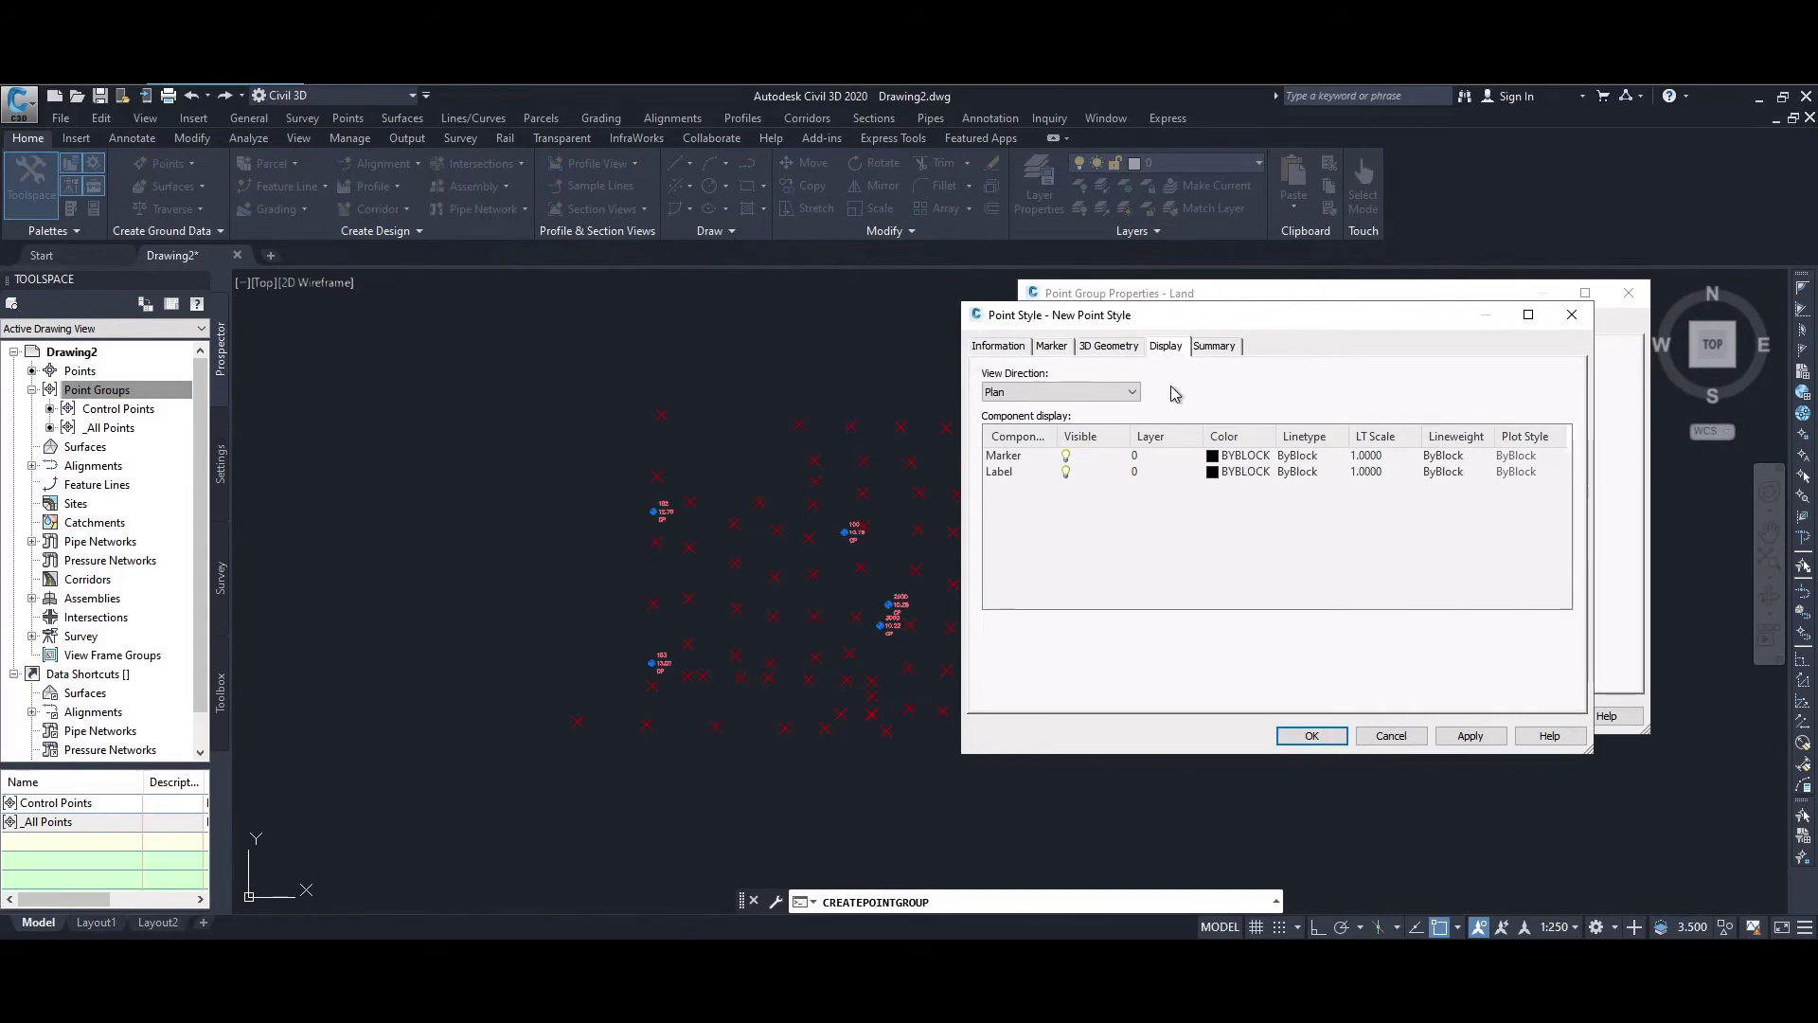
pyautogui.click(1213, 459)
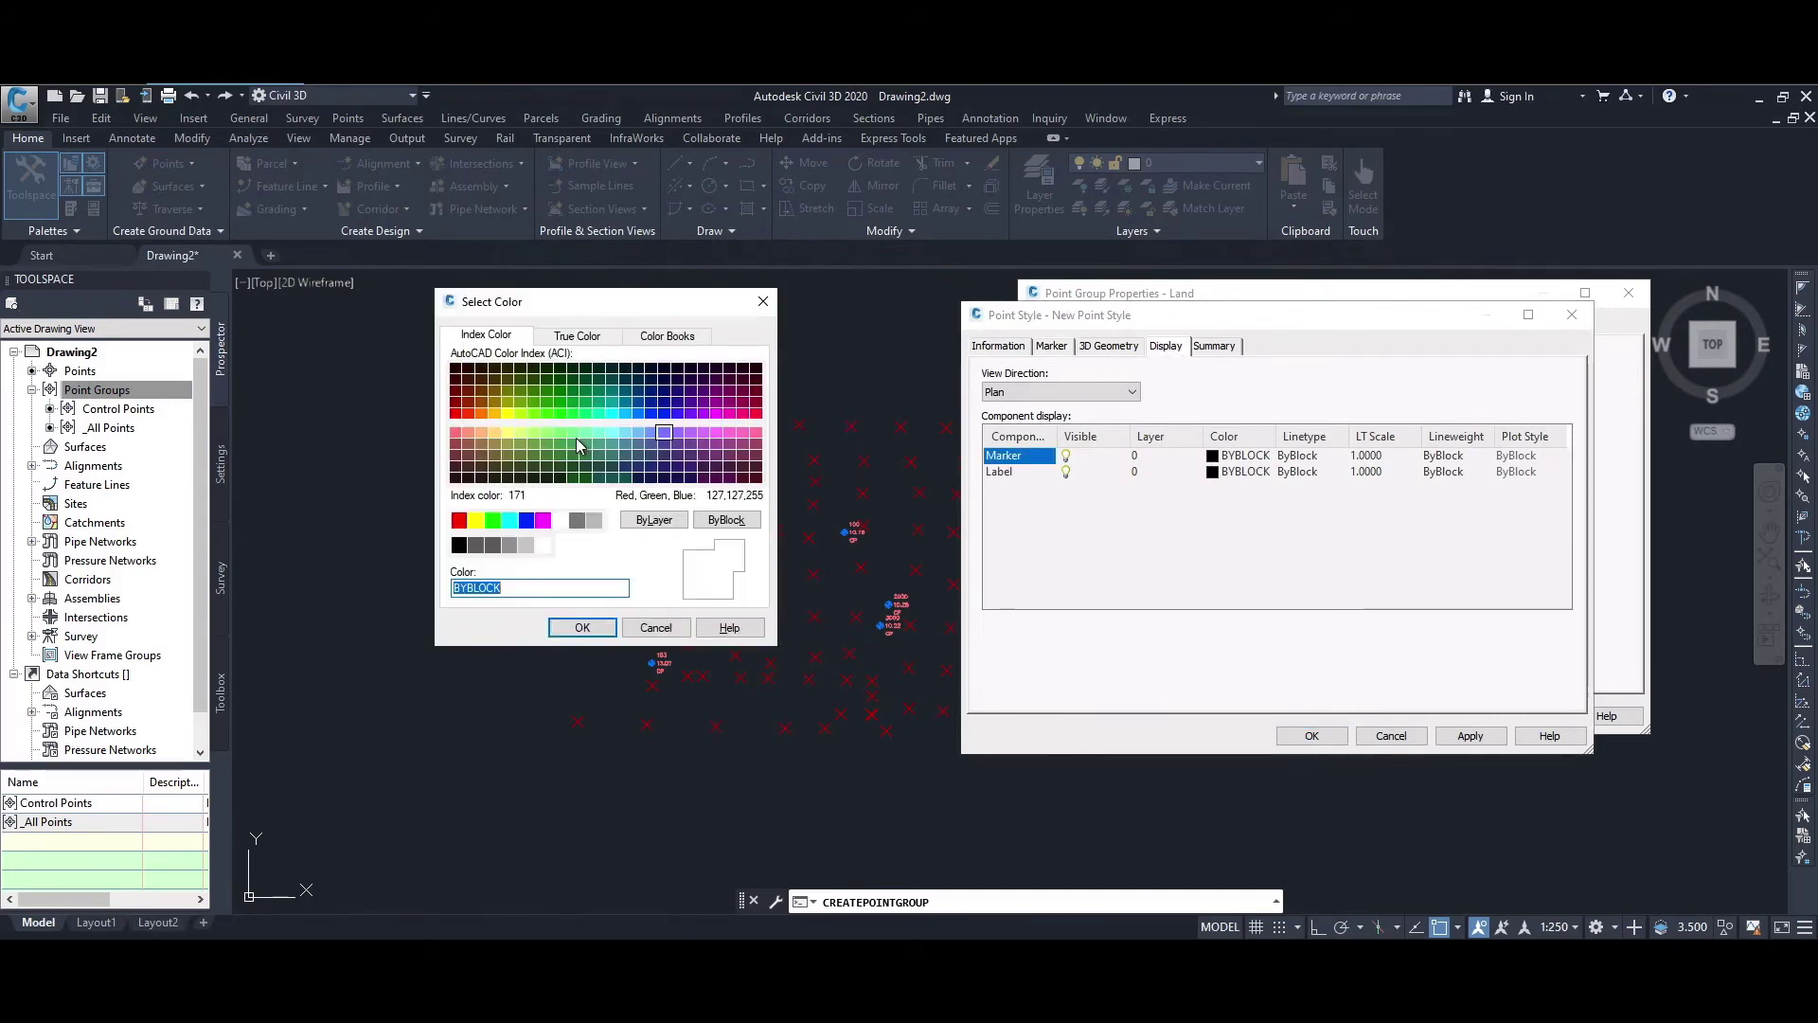
pyautogui.click(493, 521)
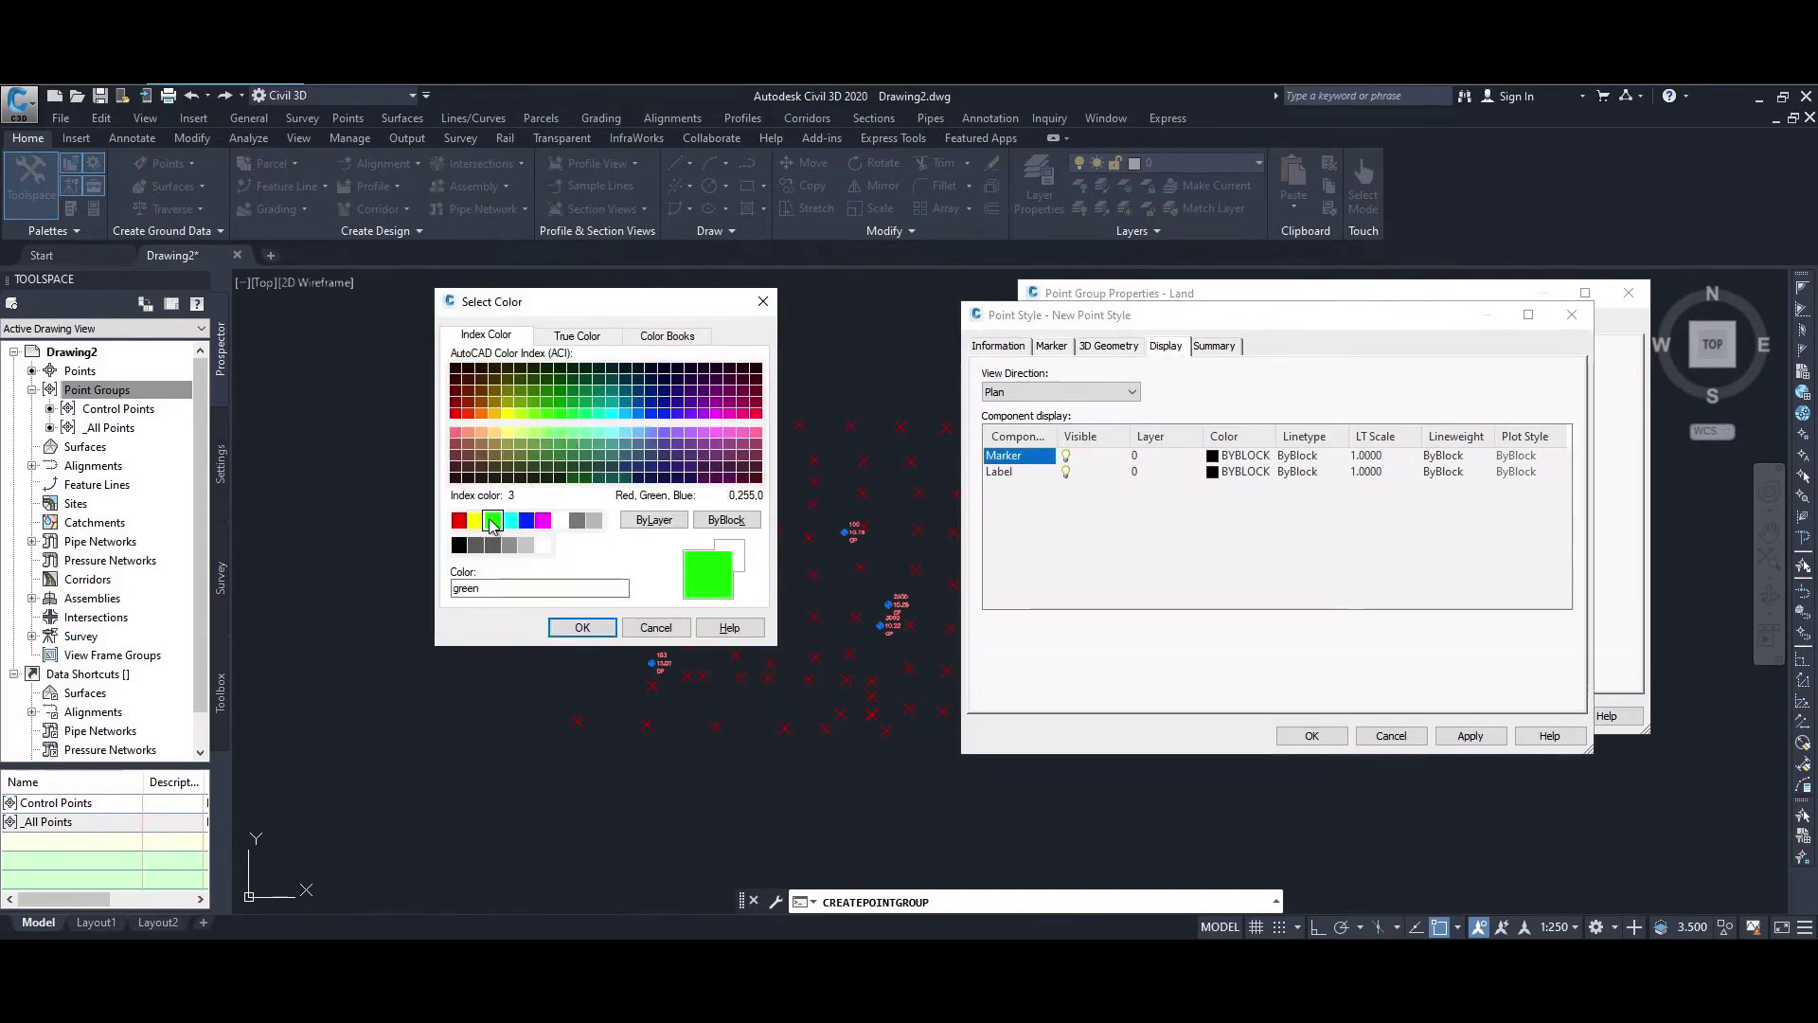
pyautogui.click(587, 628)
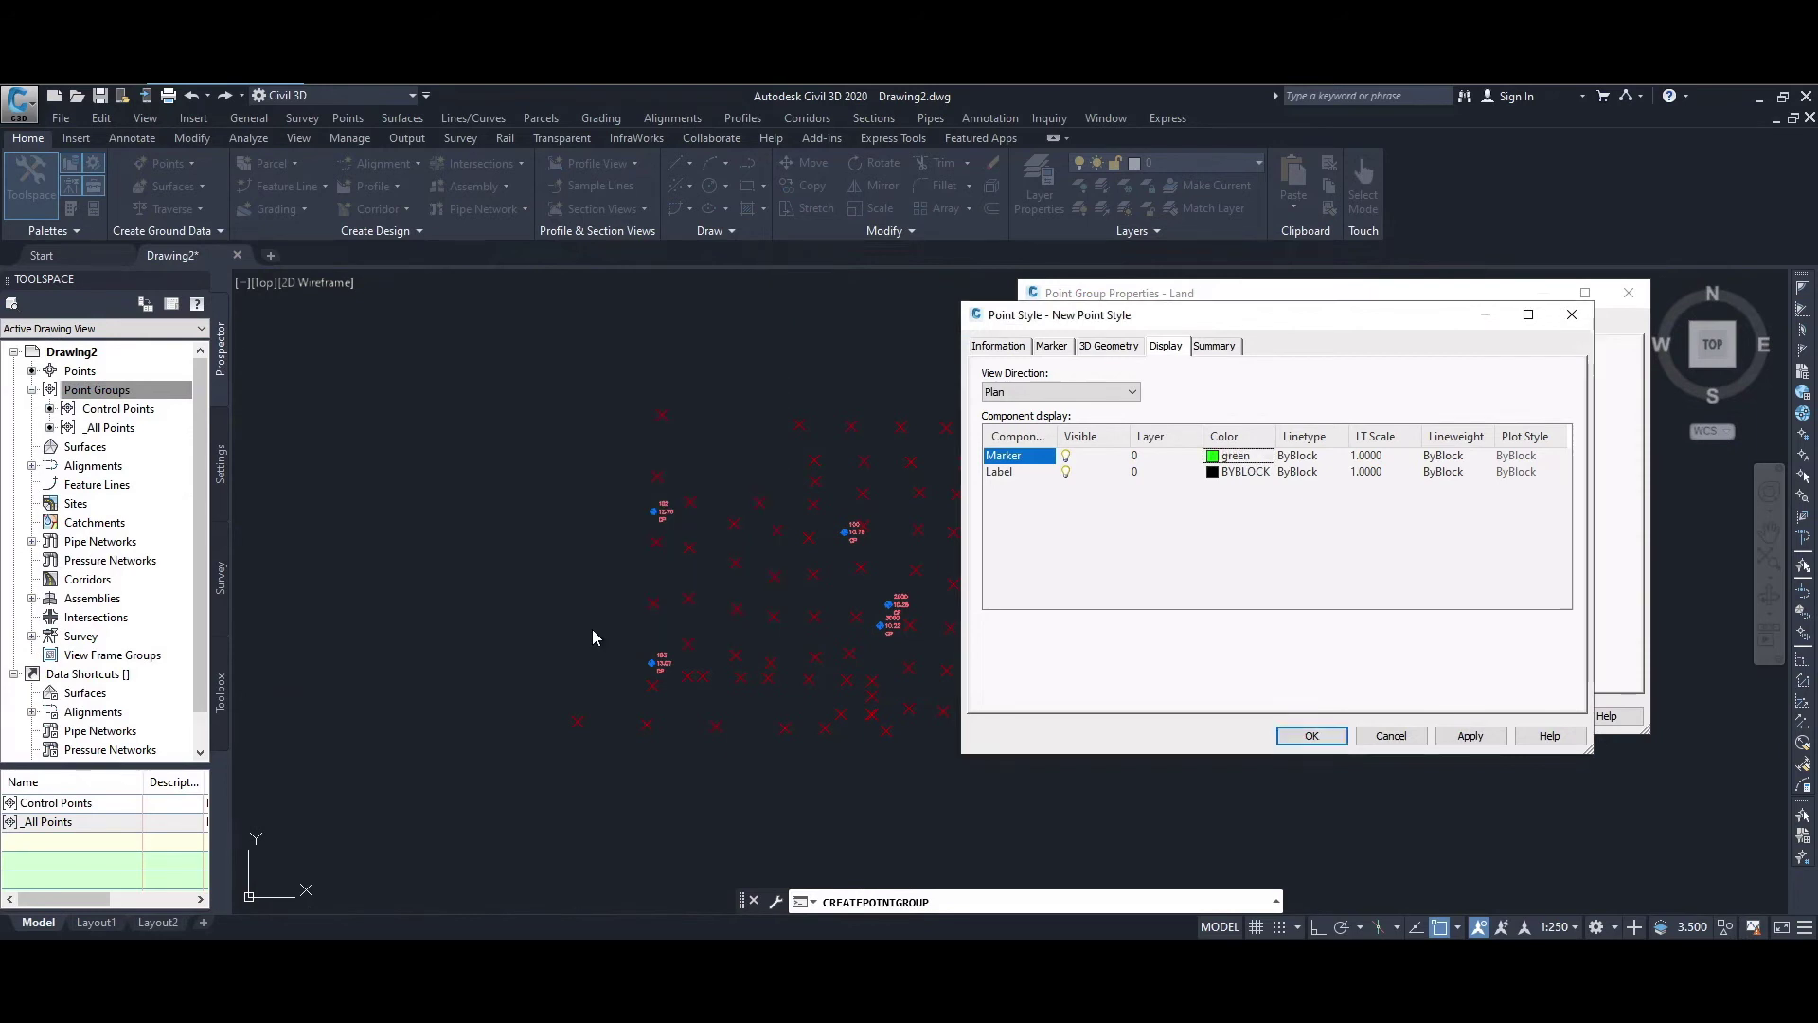
pyautogui.click(1471, 736)
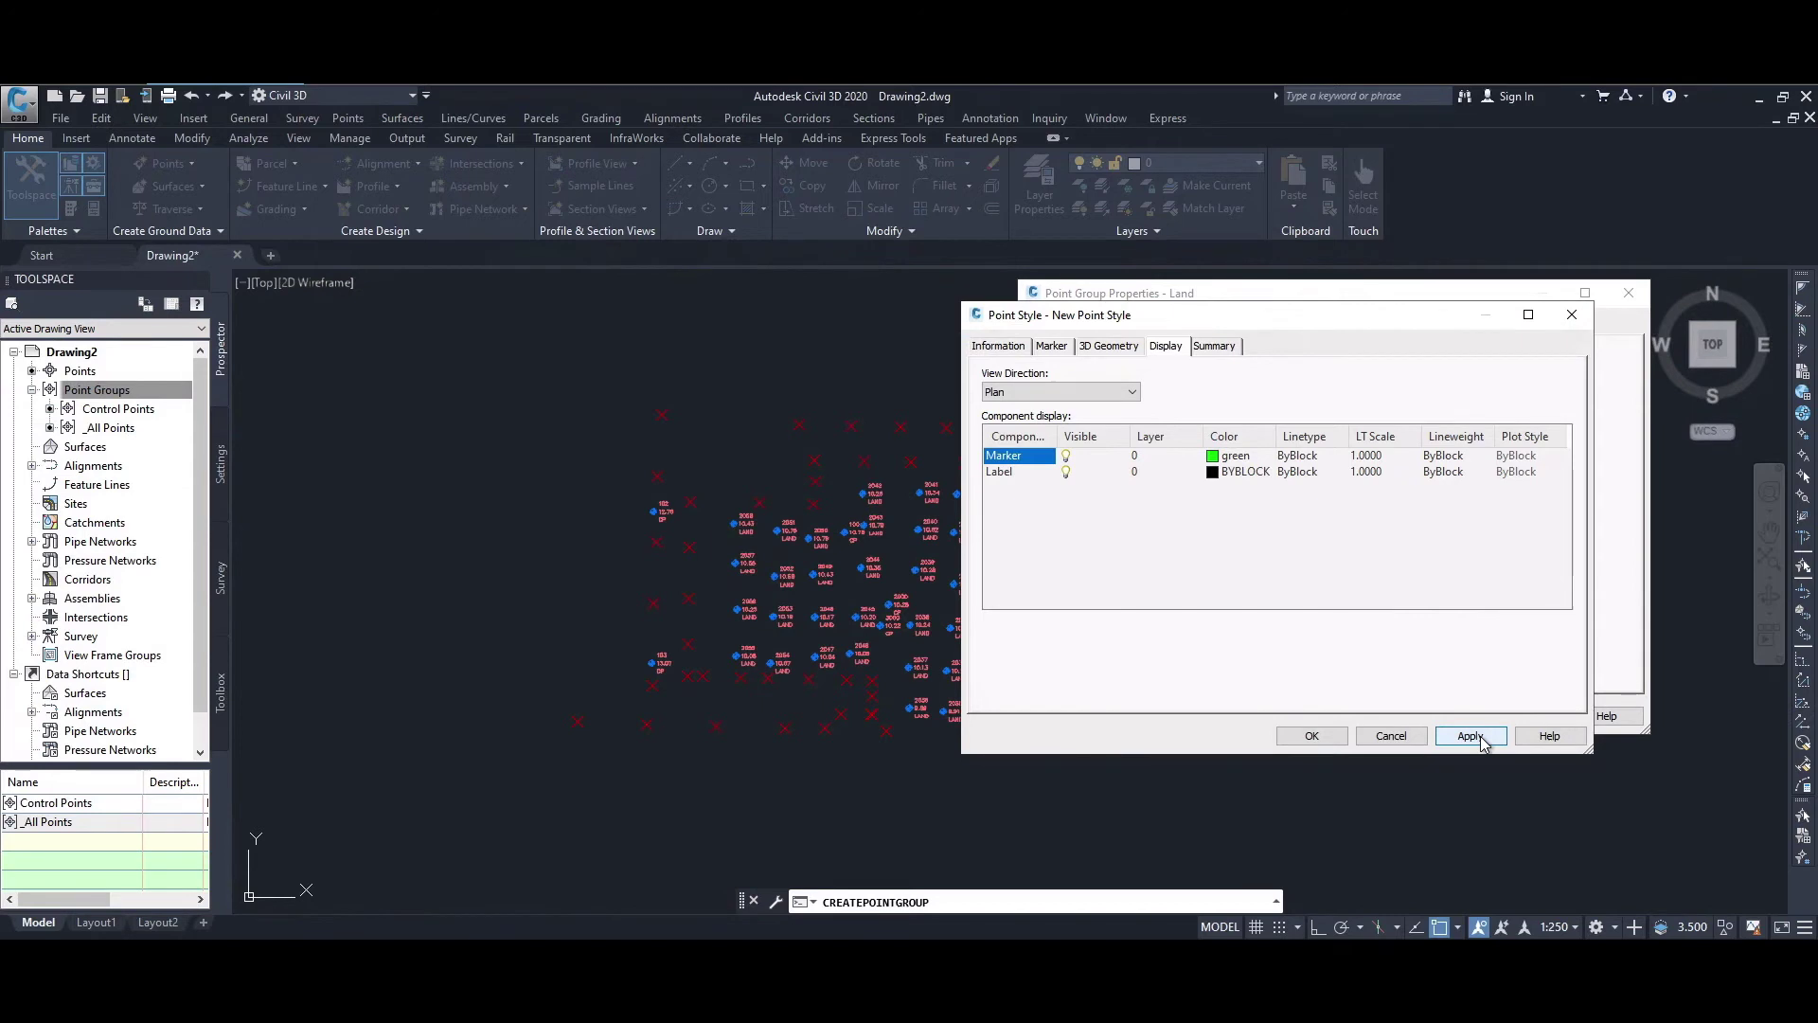
pyautogui.click(1312, 739)
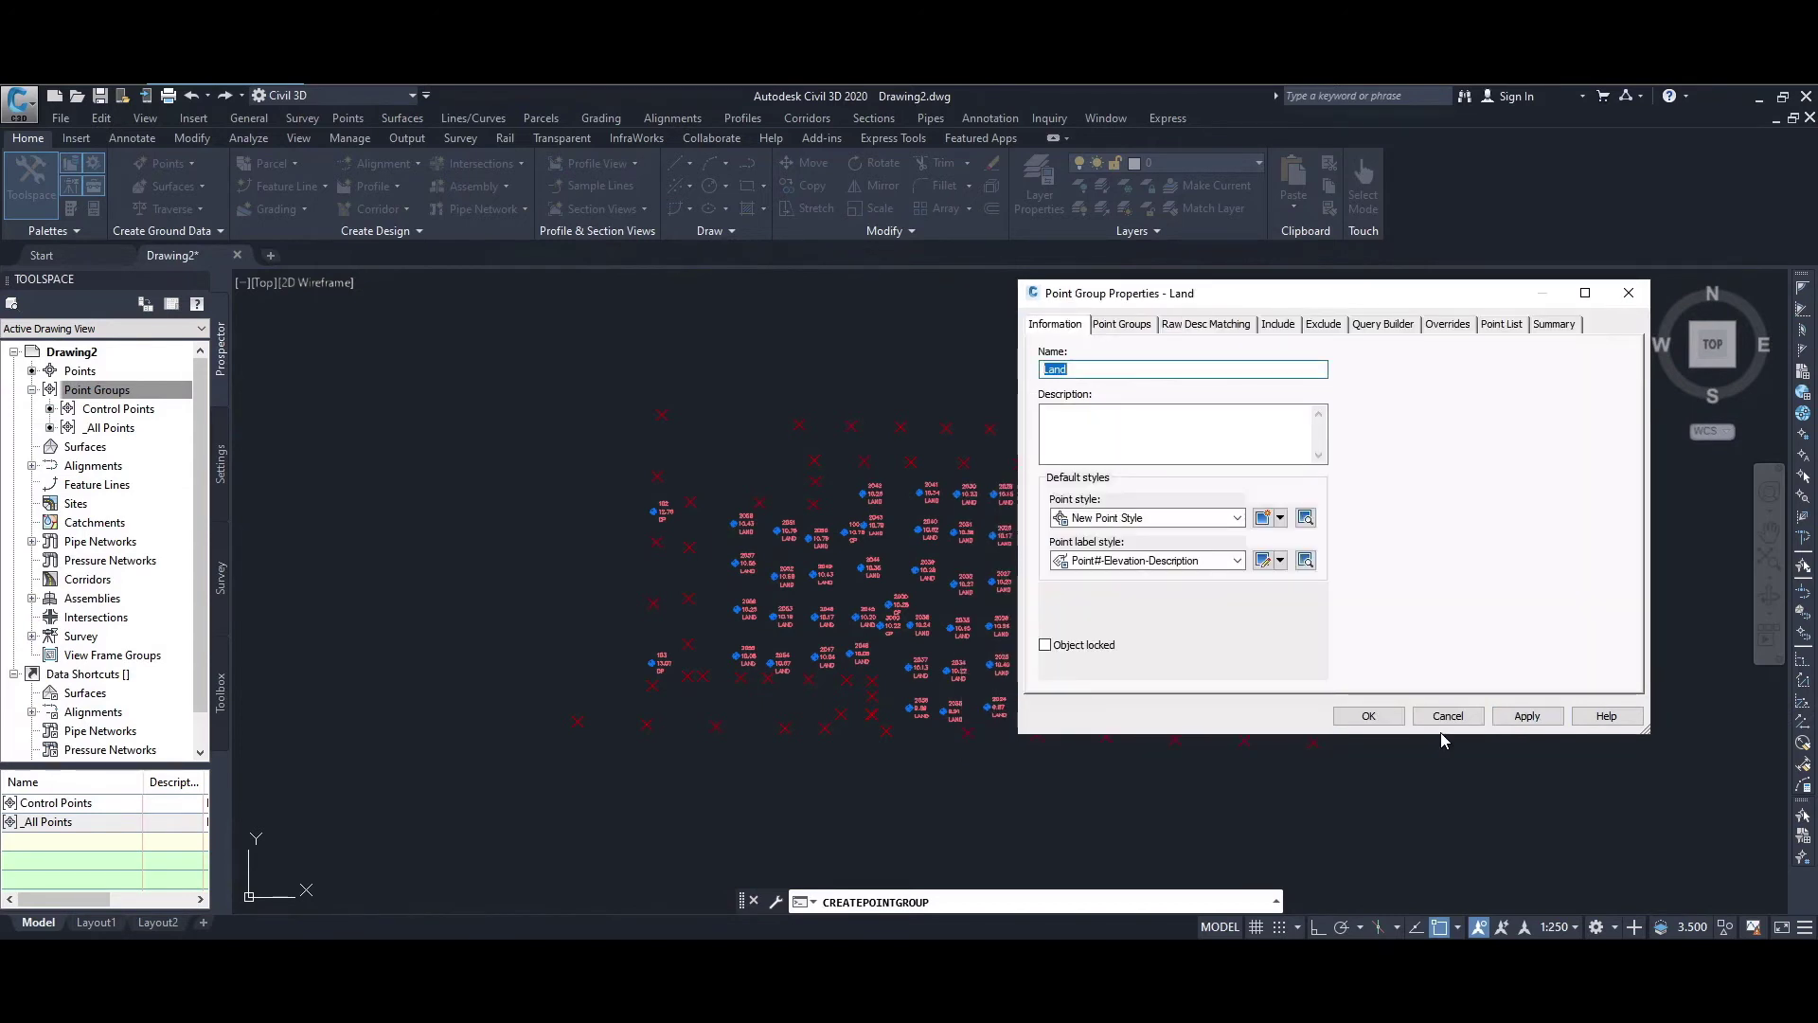
pyautogui.click(1526, 716)
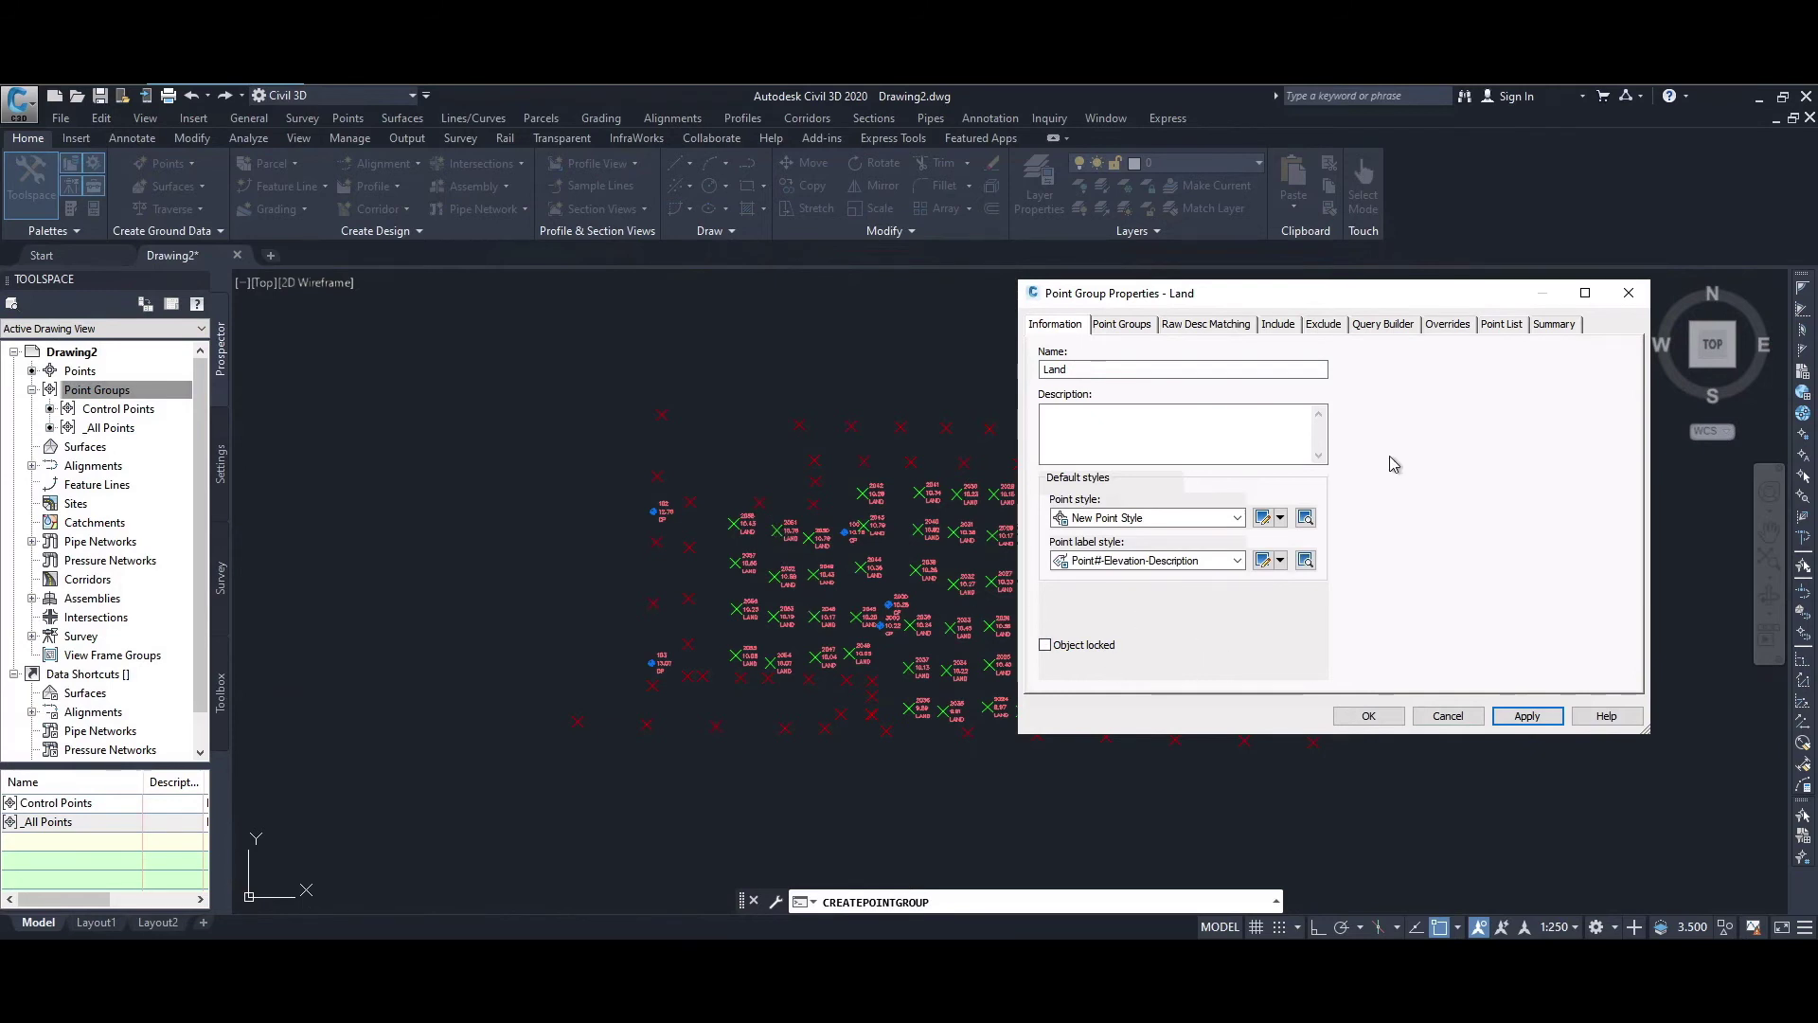
# Edit the Land group's new point style and rename it as Land
pyautogui.click(1281, 518)
pyautogui.click(1304, 580)
pyautogui.click(1019, 346)
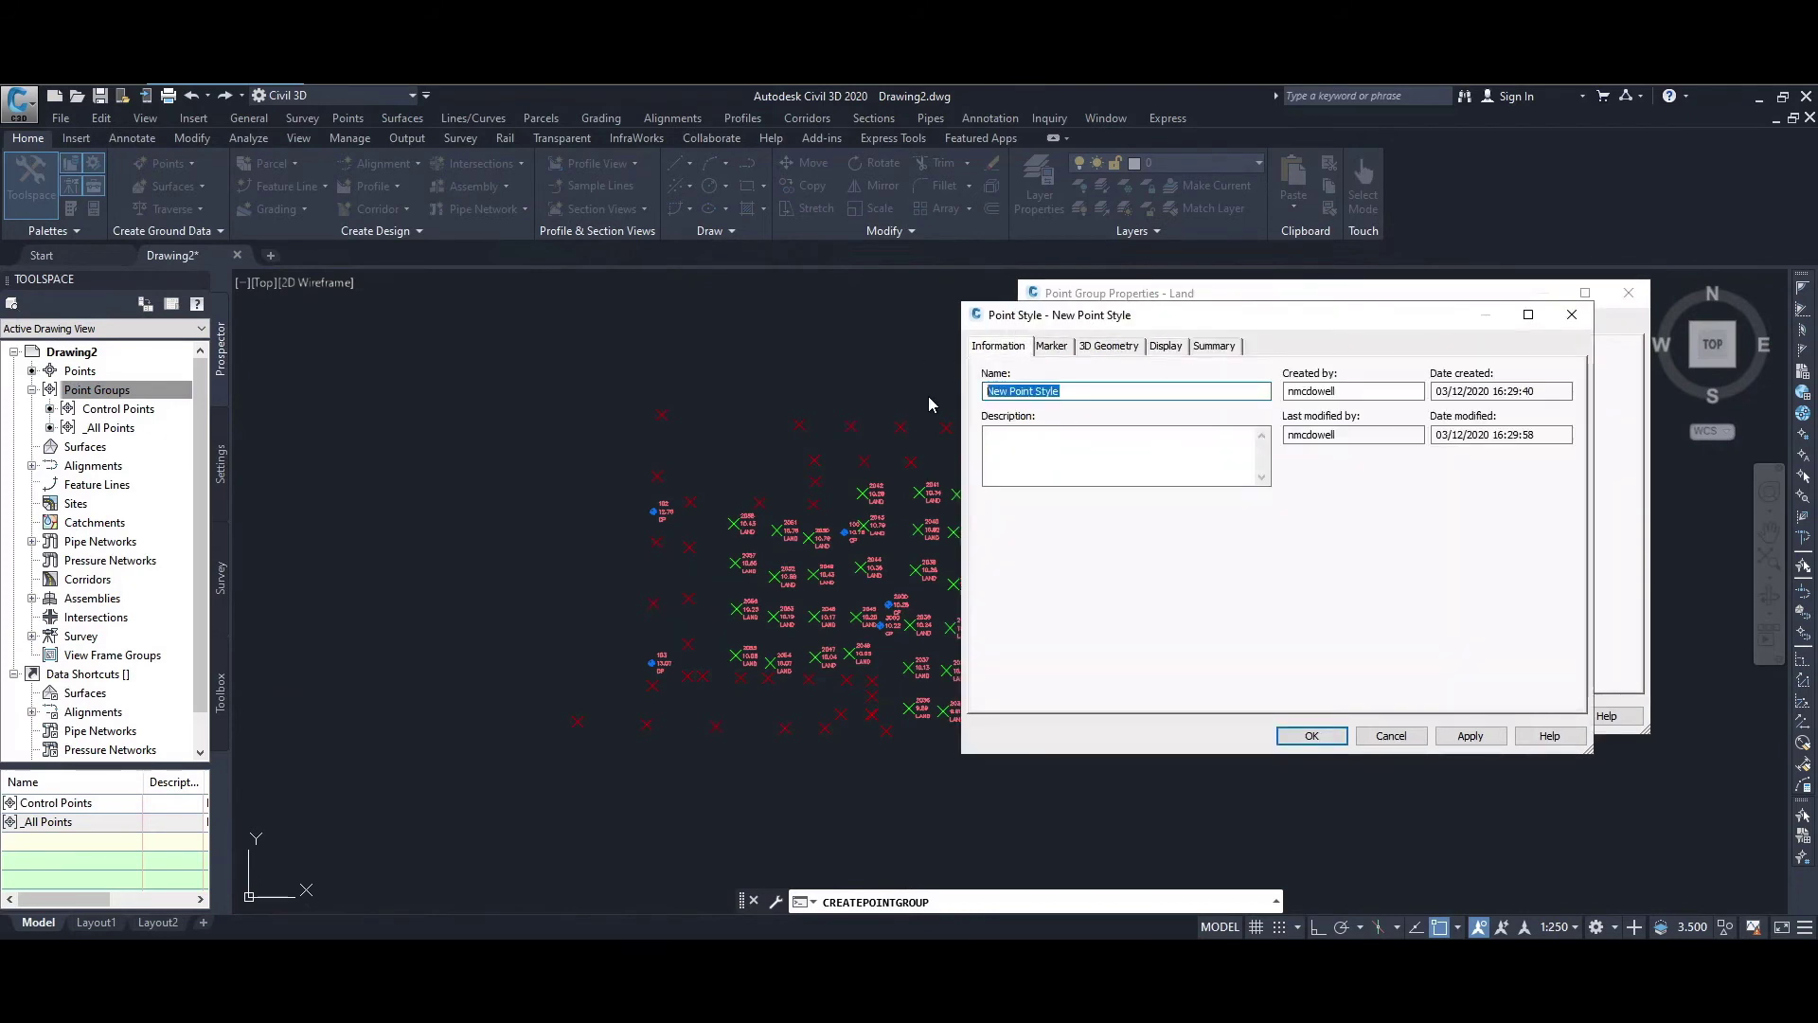
pyautogui.write('Land')
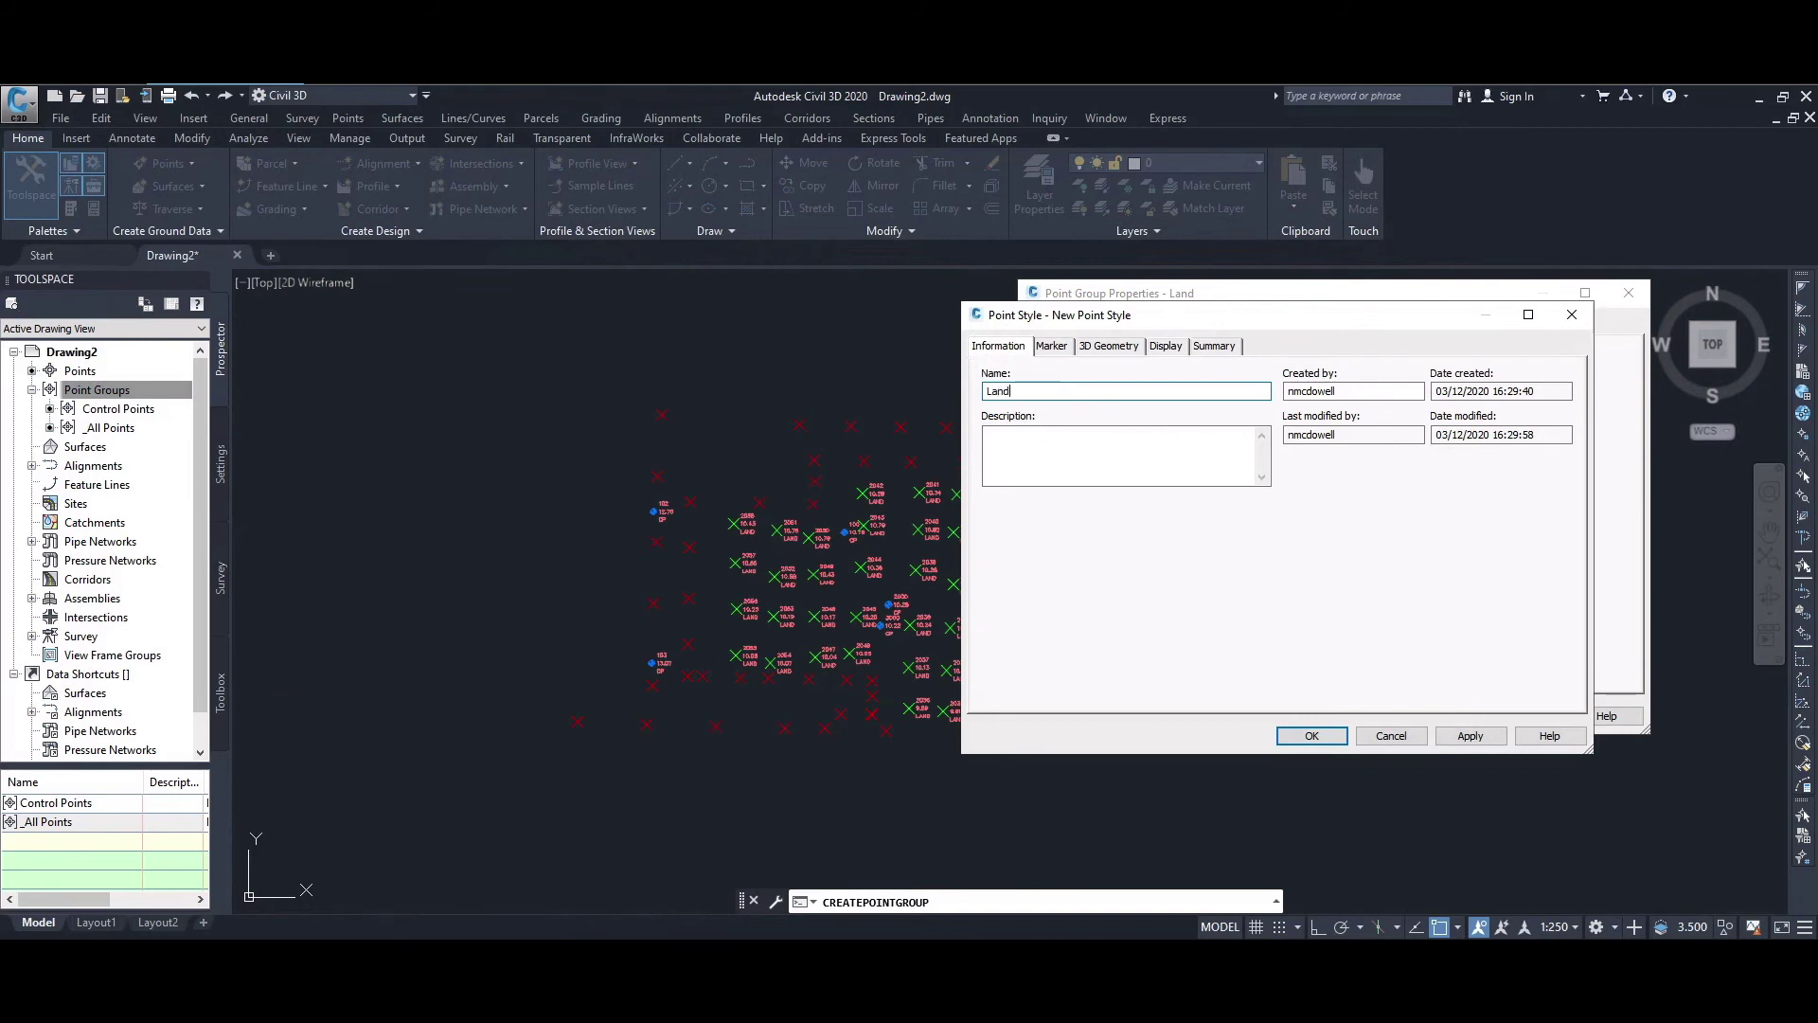
# Set the Land point style's marker size to 1.25 mm and confirm the style and the Land point group
pyautogui.click(1055, 347)
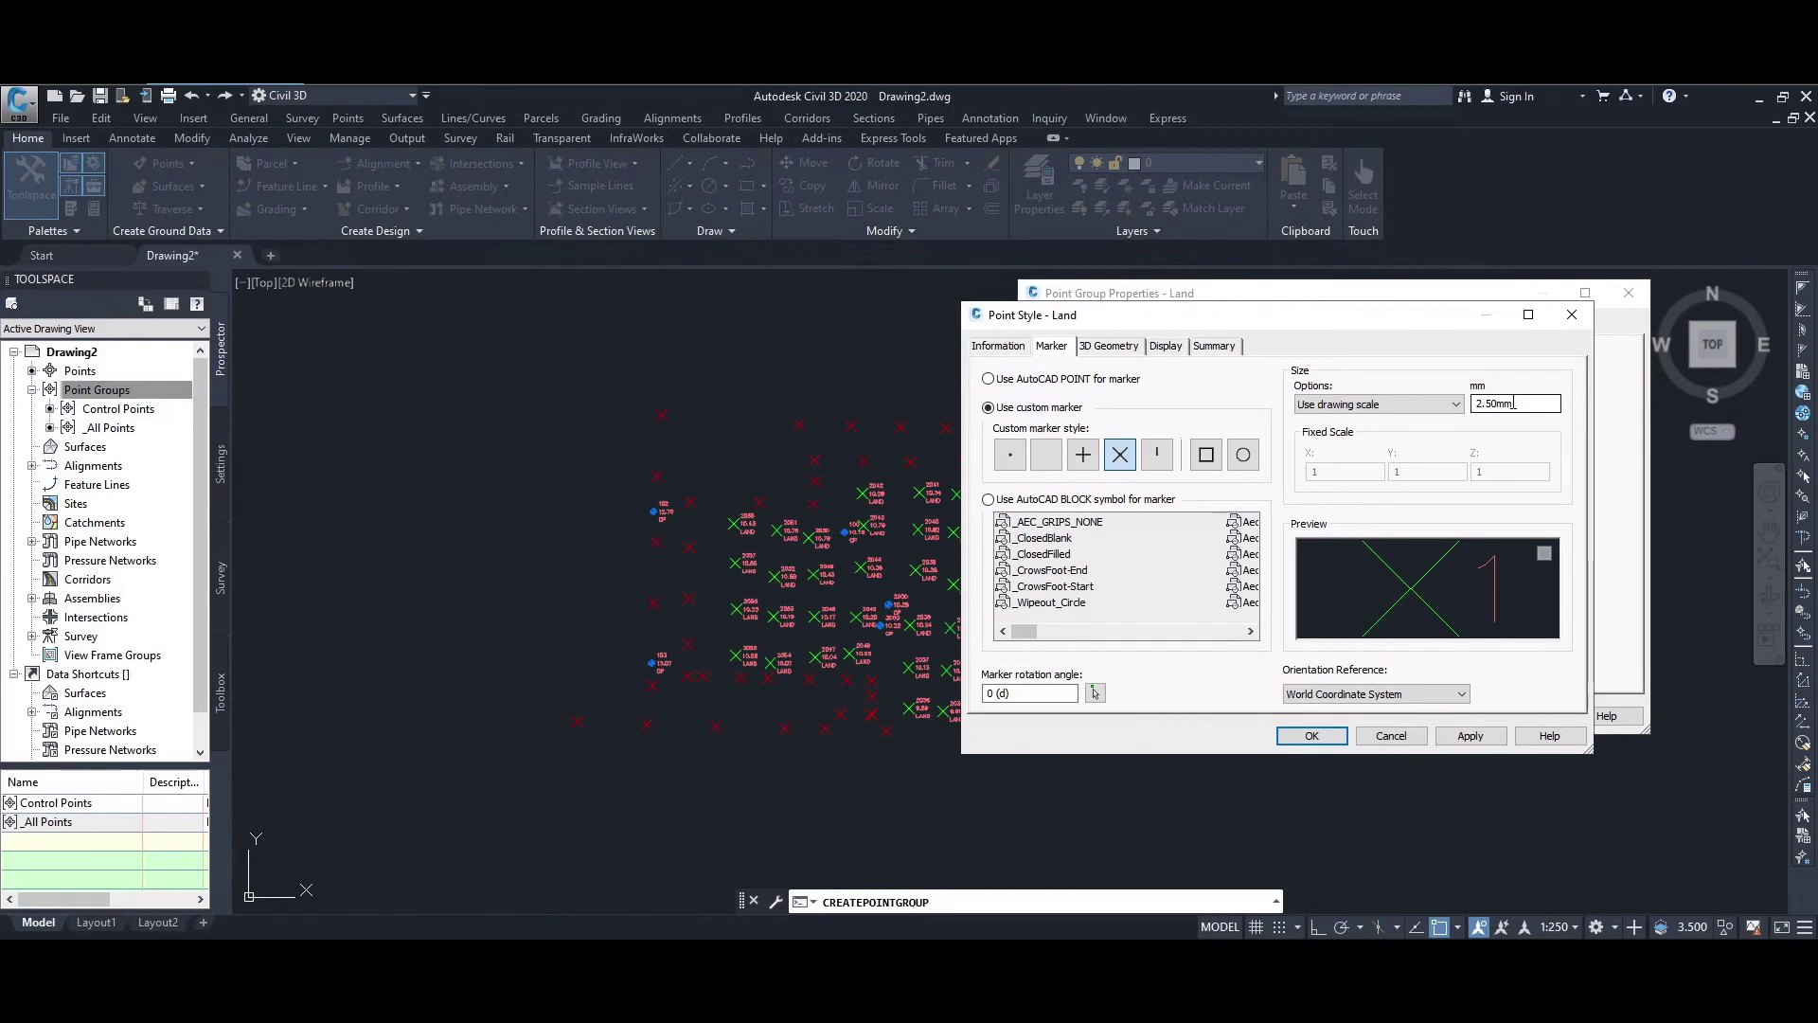
pyautogui.moveTo(1516, 403); pyautogui.dragTo(1486, 403)
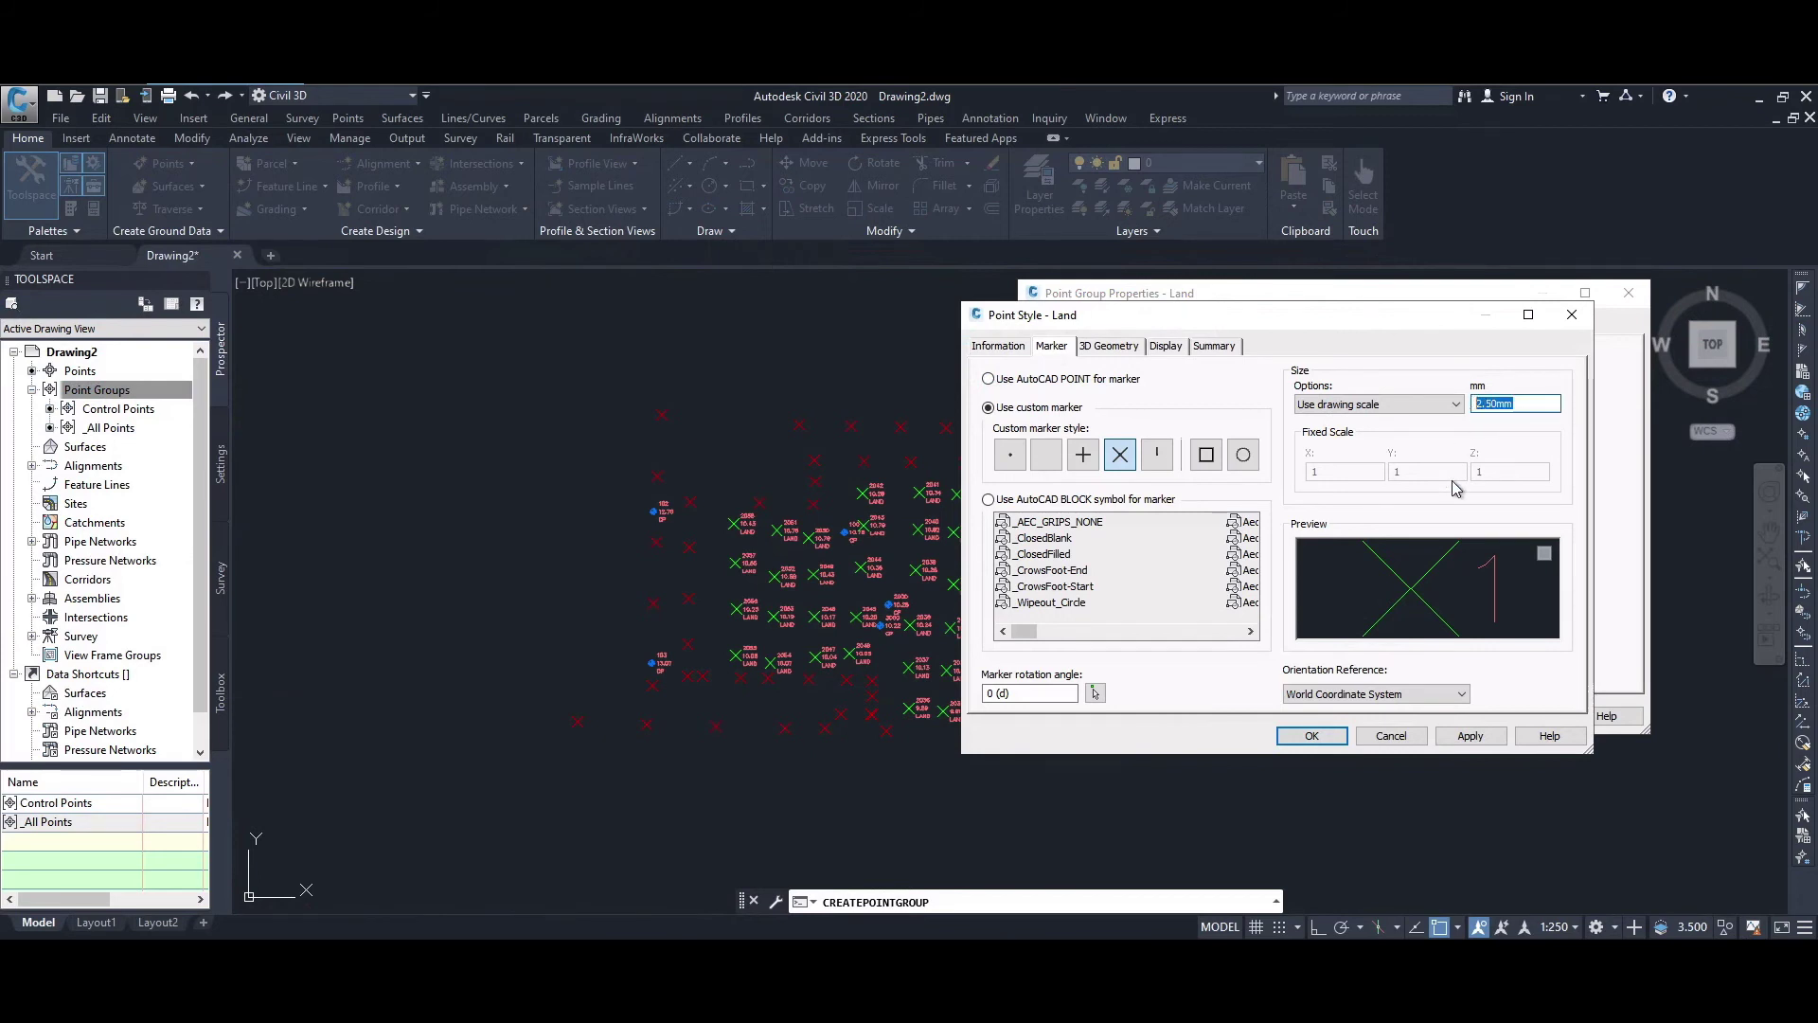
pyautogui.write('1.25mm')
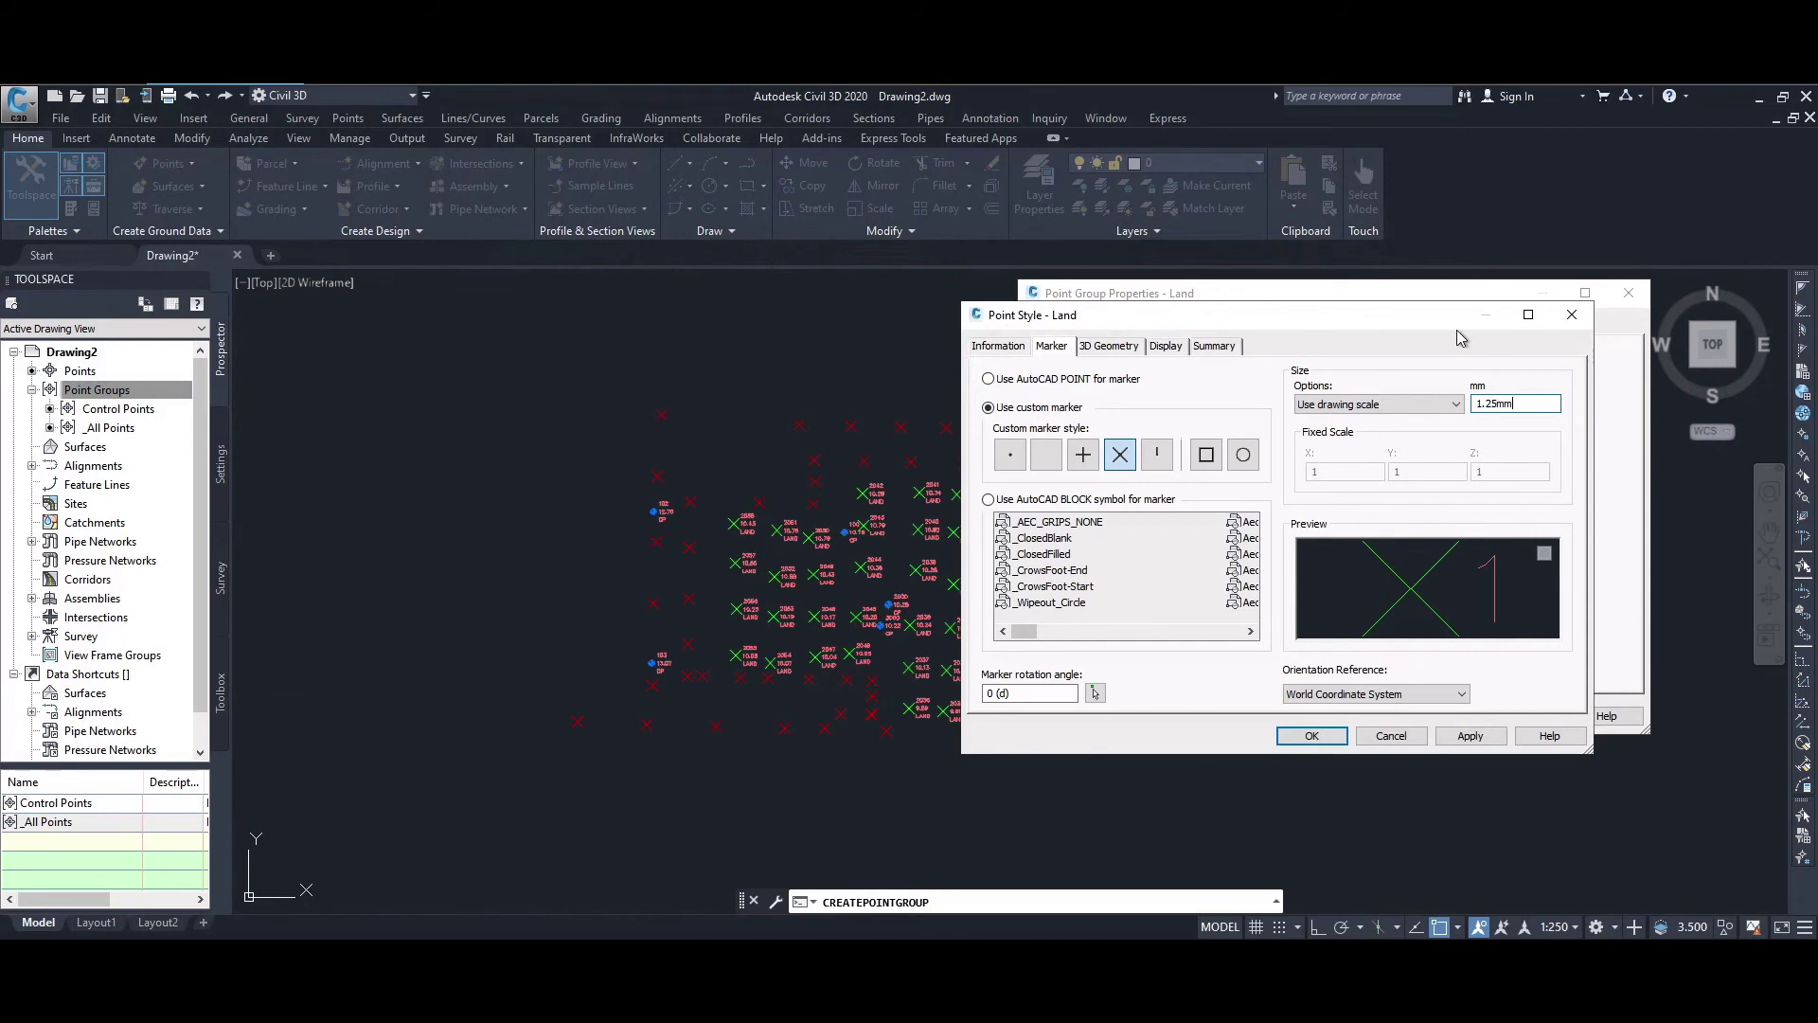
pyautogui.click(1460, 741)
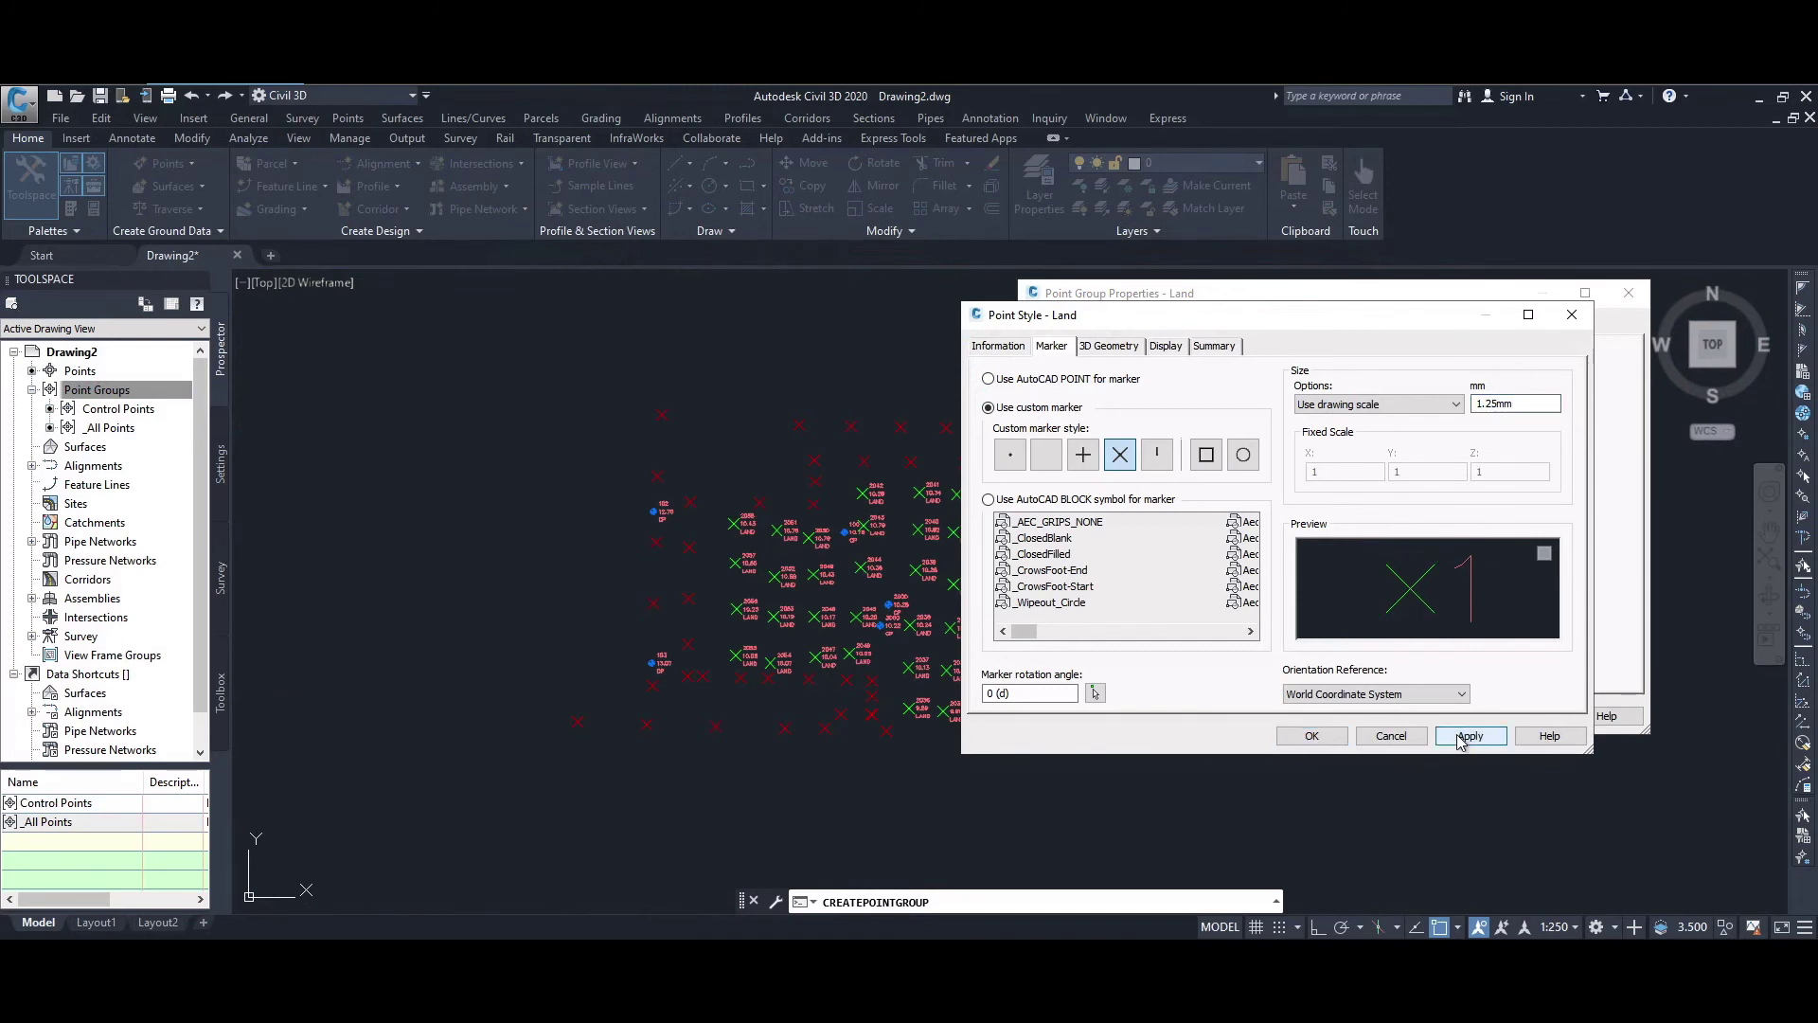
pyautogui.click(1311, 737)
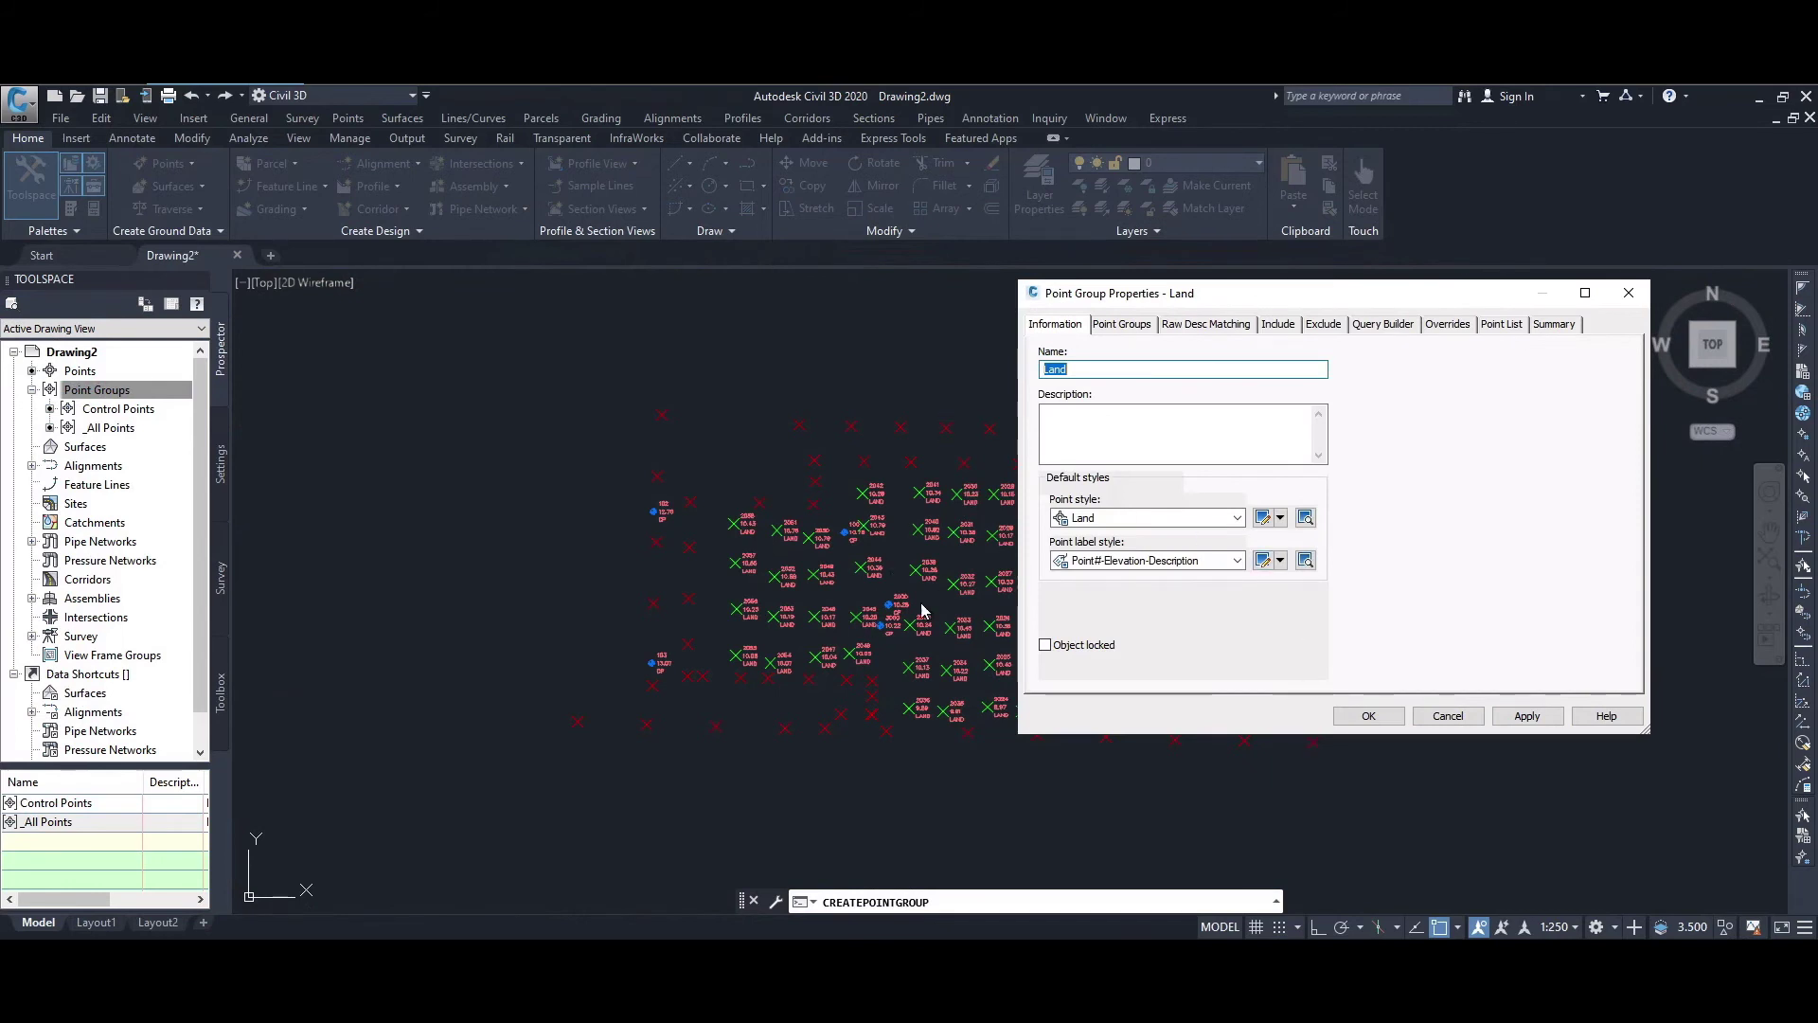
pyautogui.click(1544, 722)
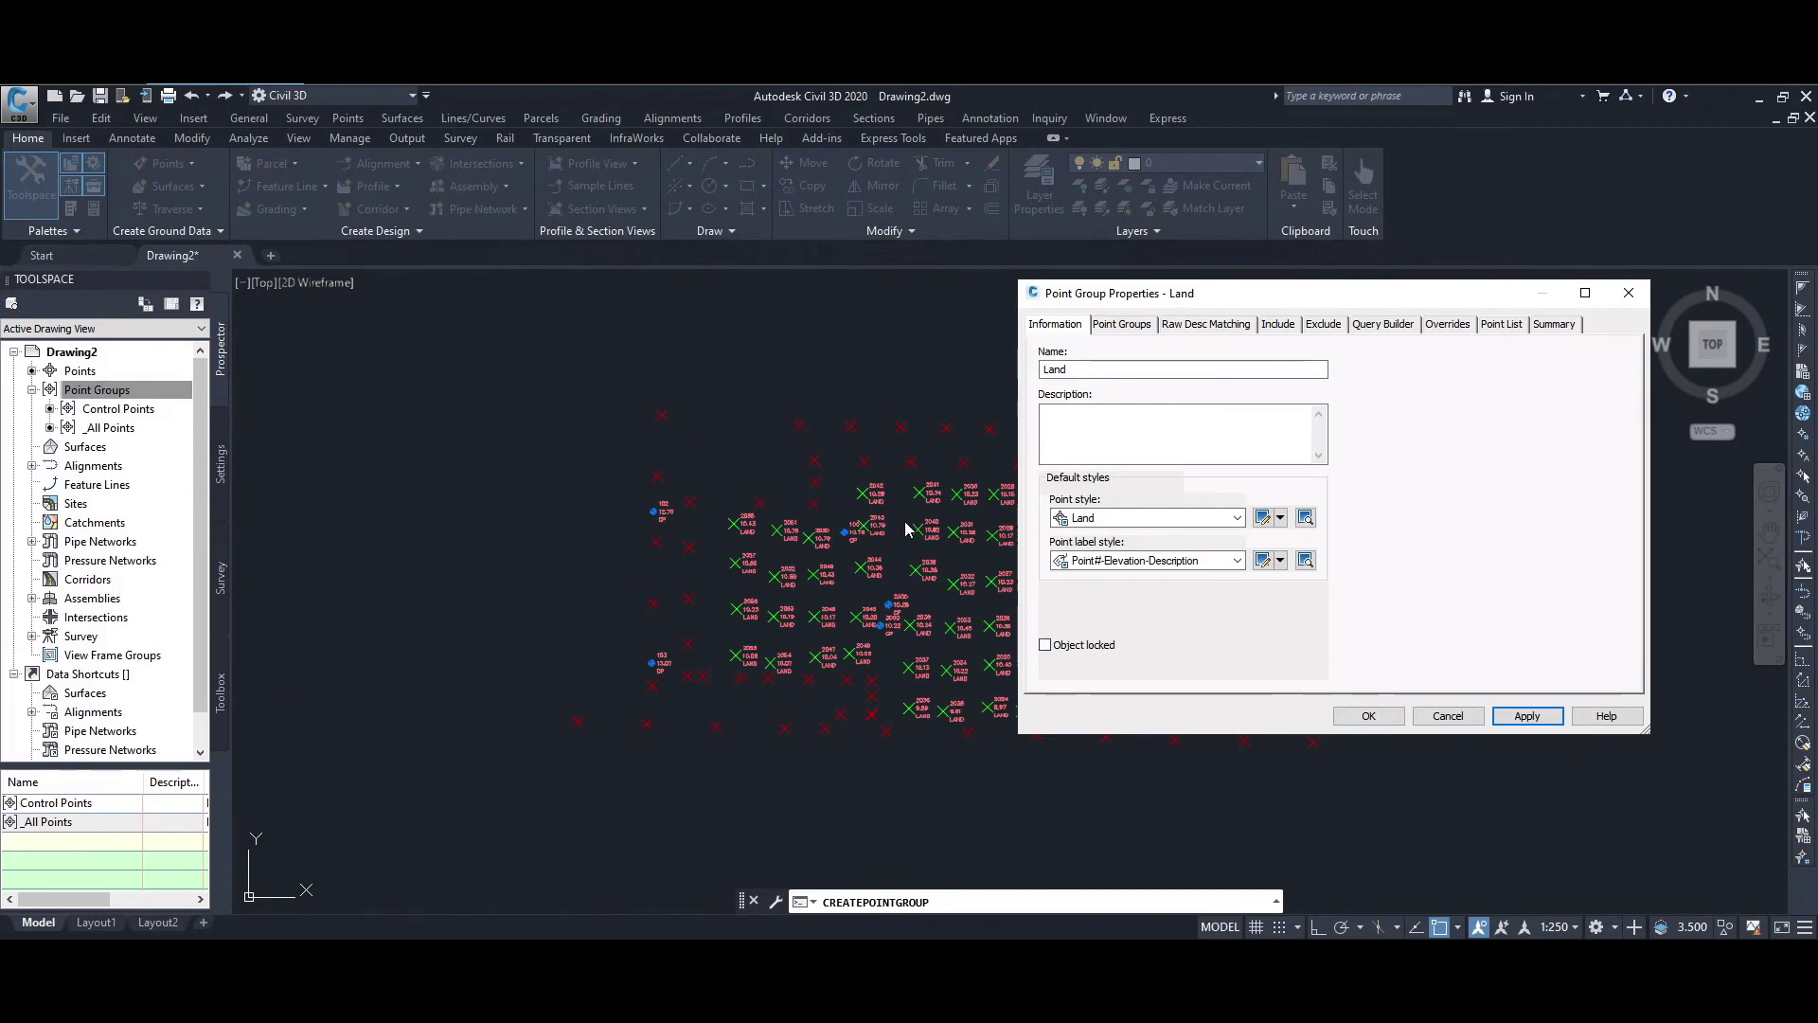
pyautogui.click(1369, 718)
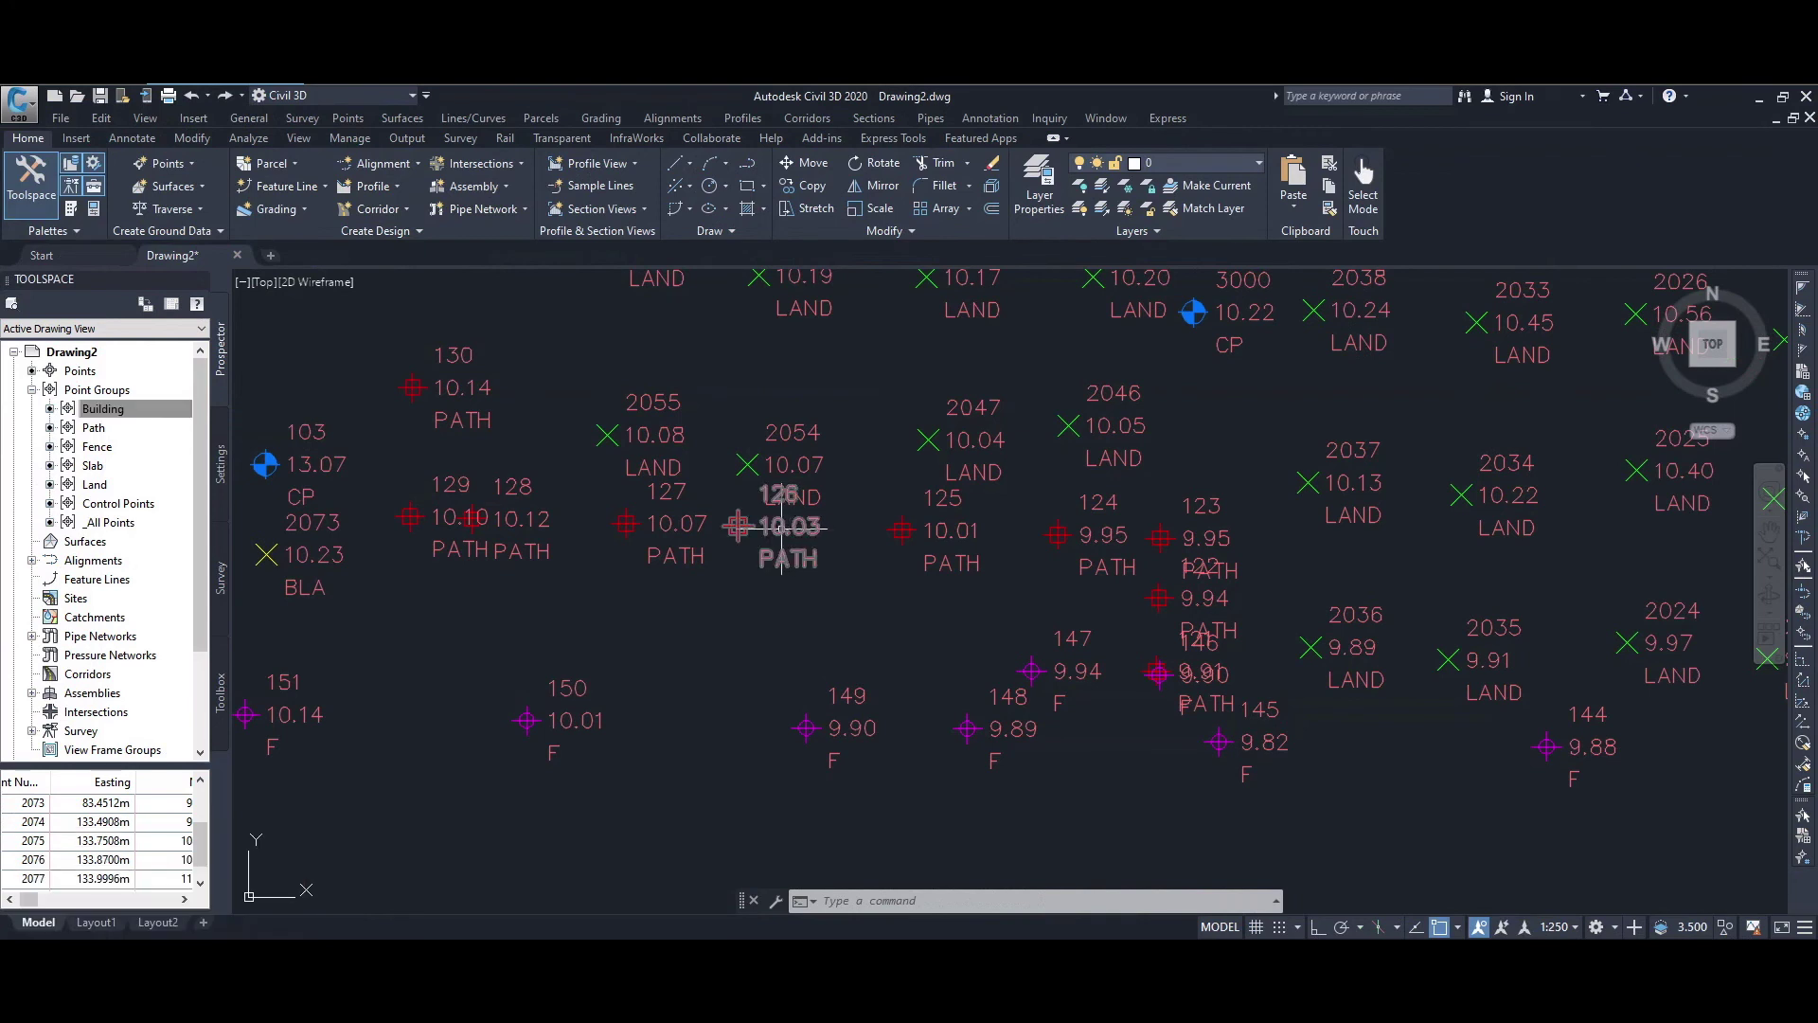
# Move the label of path point 126 down and to the right of its marker, clear of the label of point 2054
pyautogui.click(796, 535)
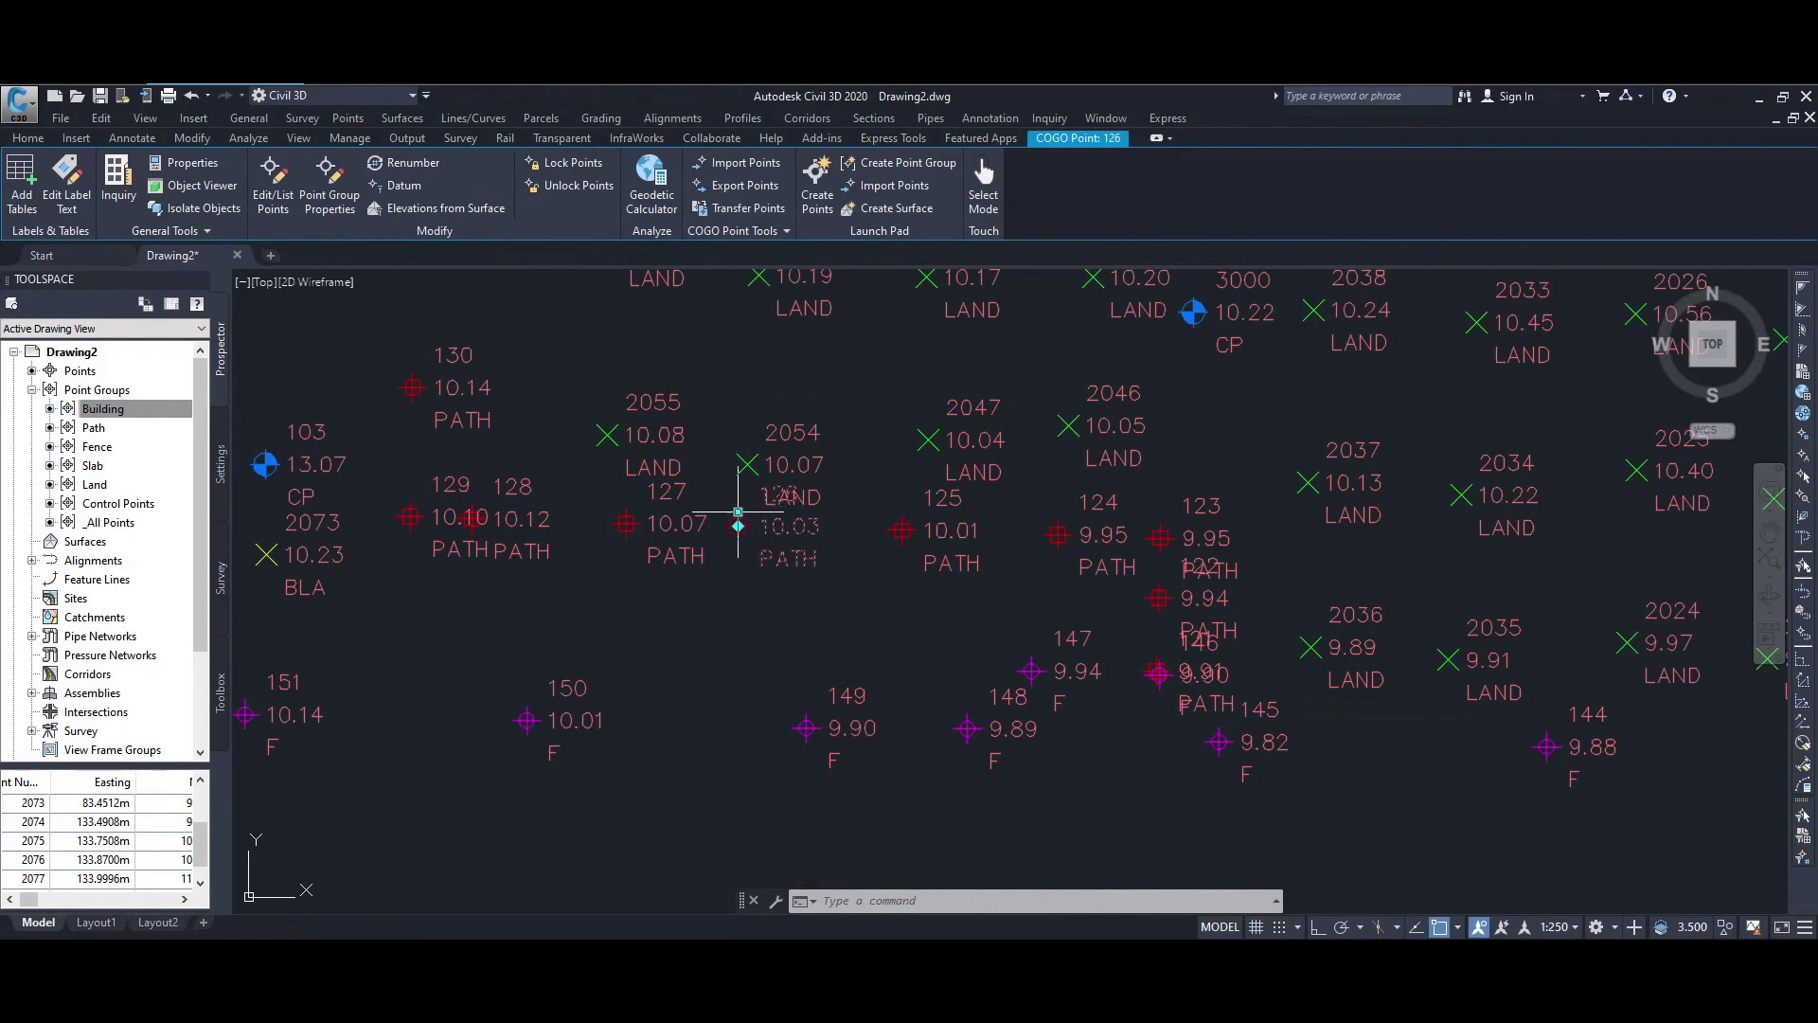
pyautogui.moveTo(738, 512)
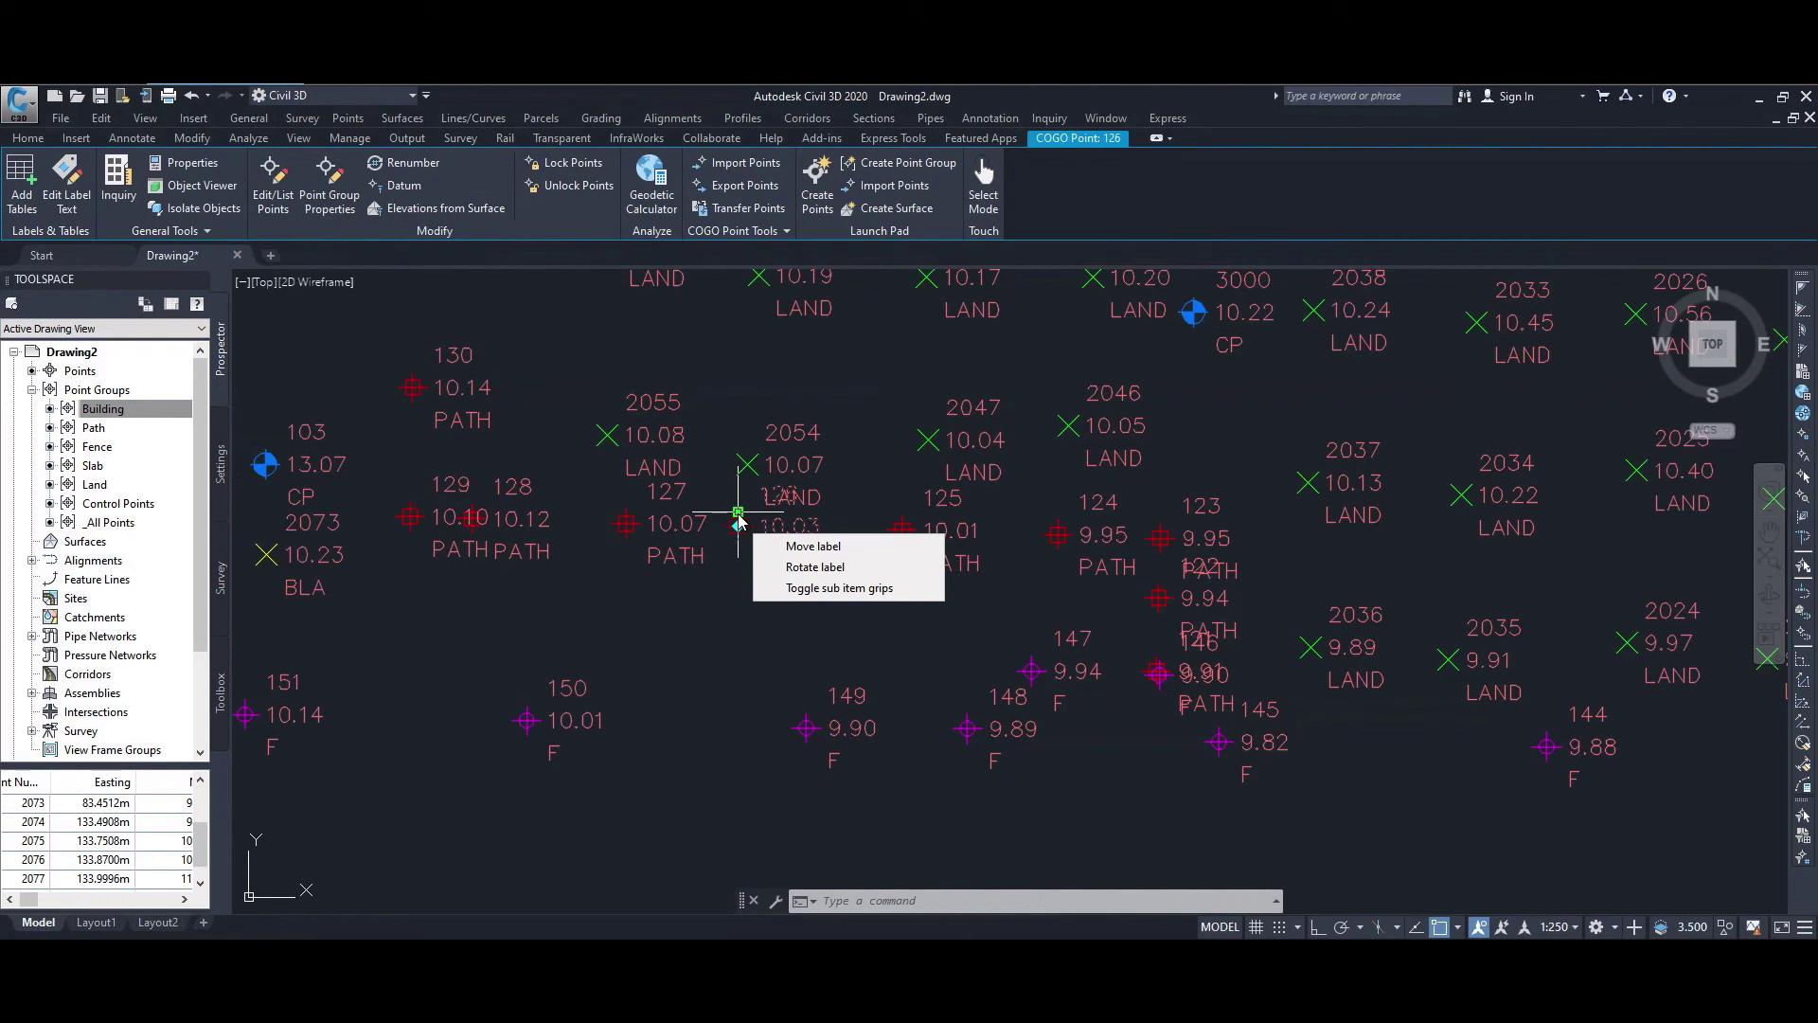
pyautogui.click(739, 514)
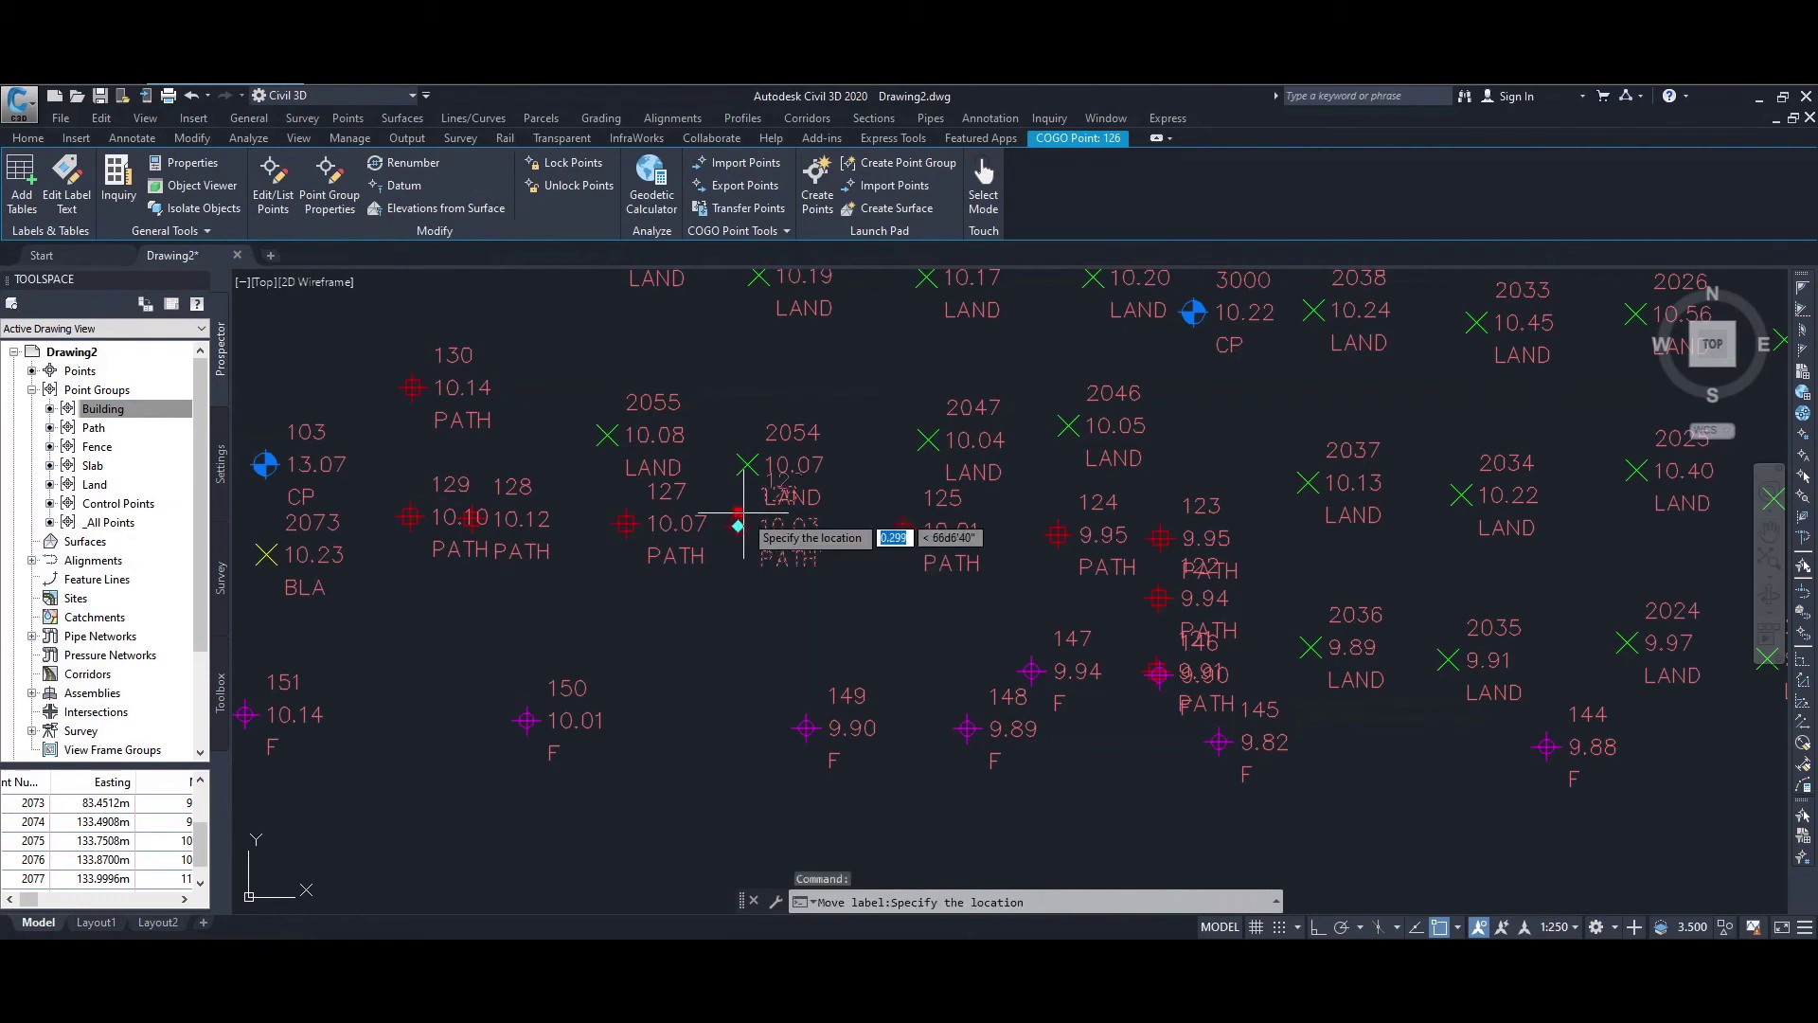
pyautogui.click(790, 596)
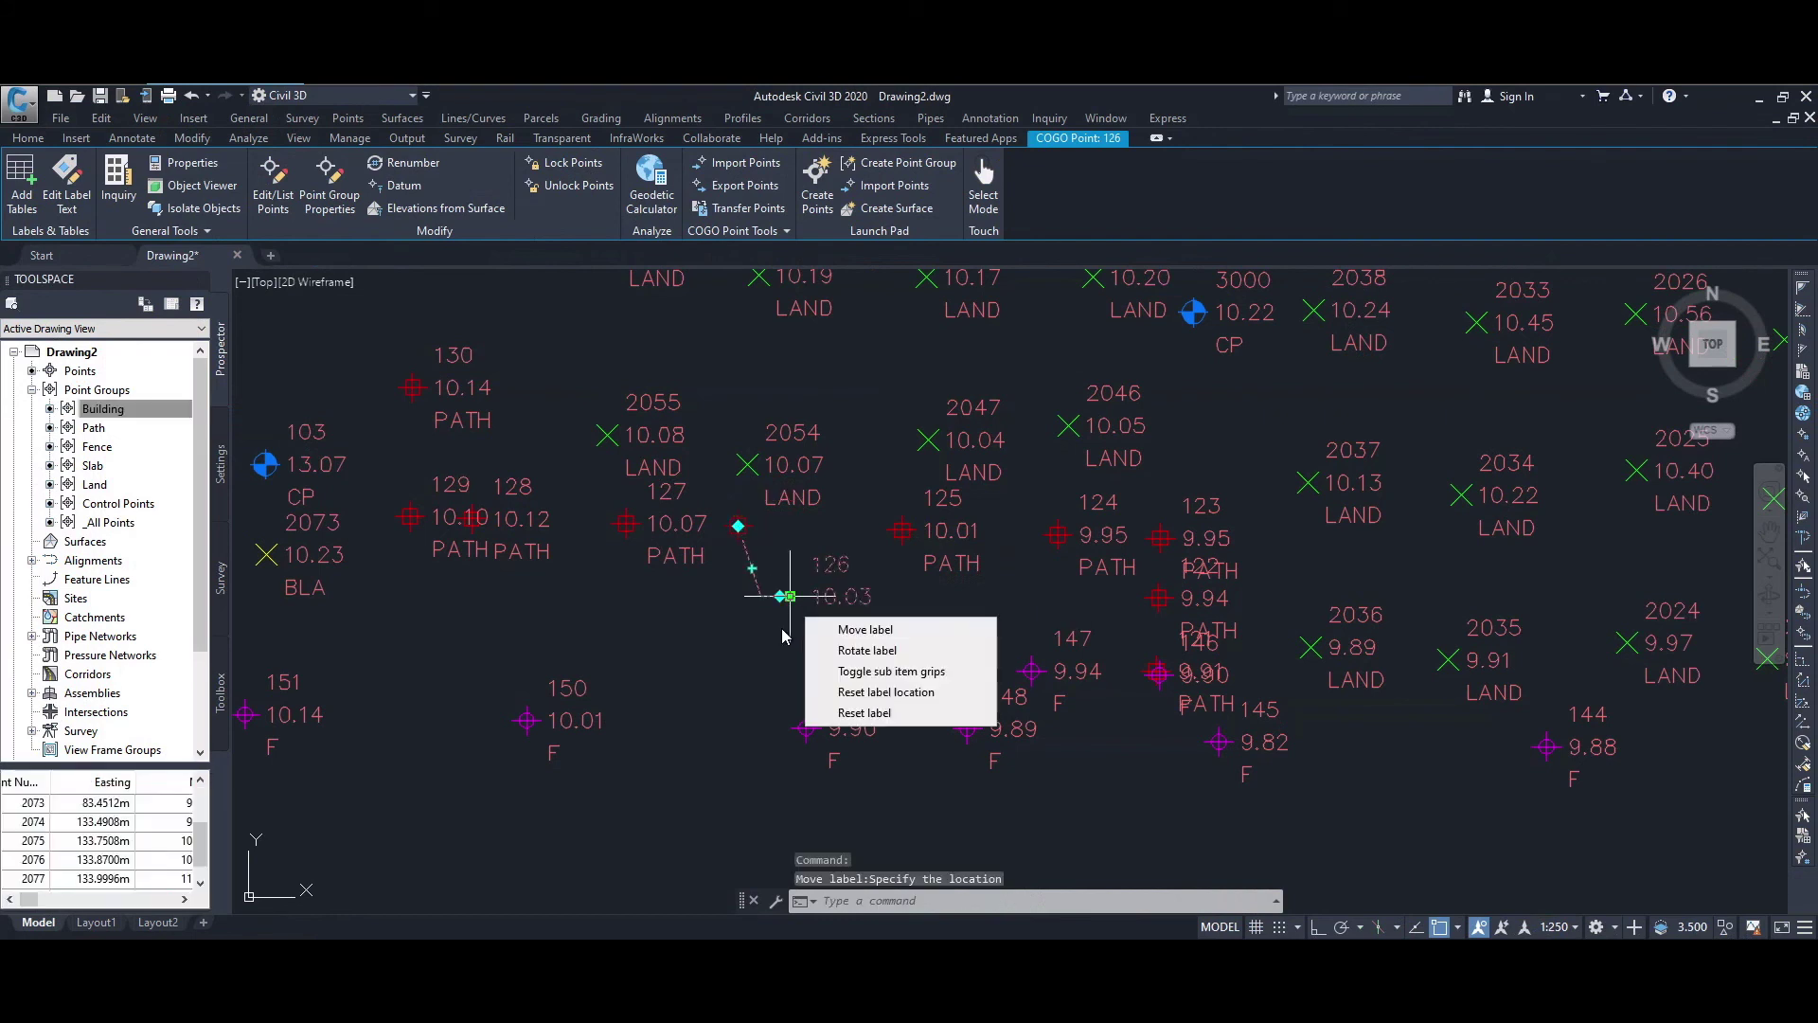
pyautogui.click(732, 652)
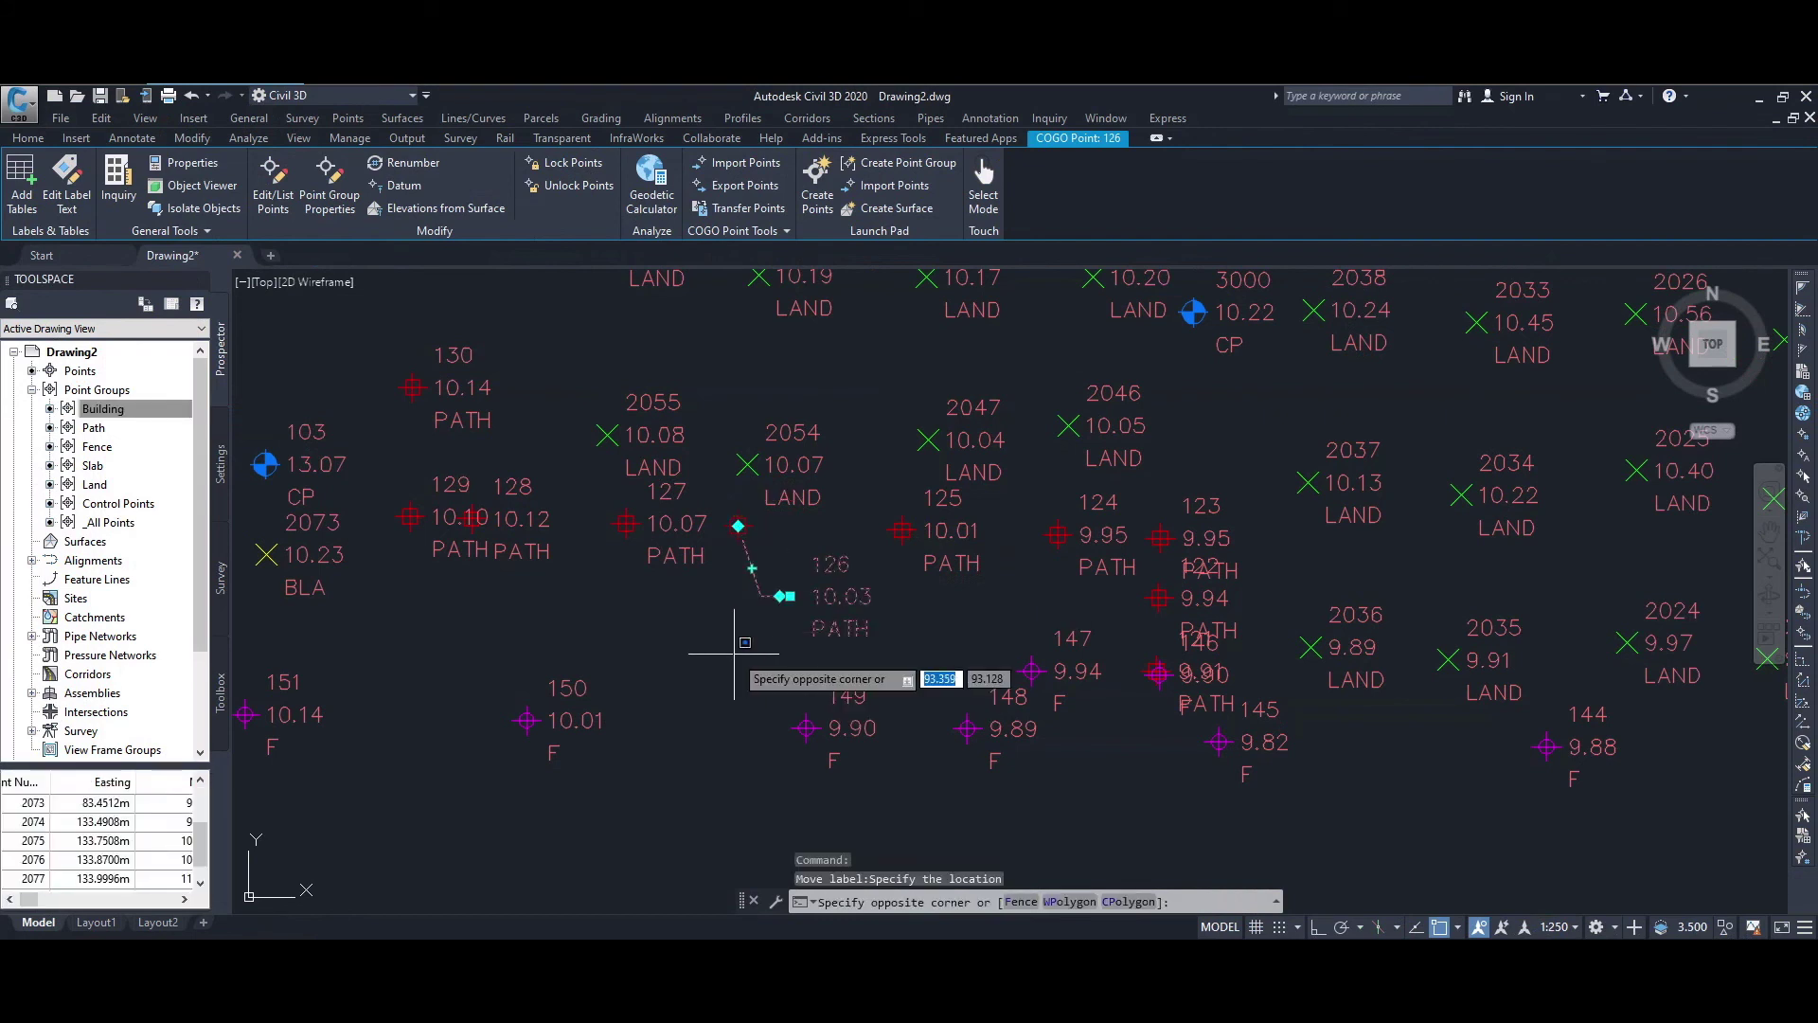
pyautogui.press('Escape')
pyautogui.press('Escape')
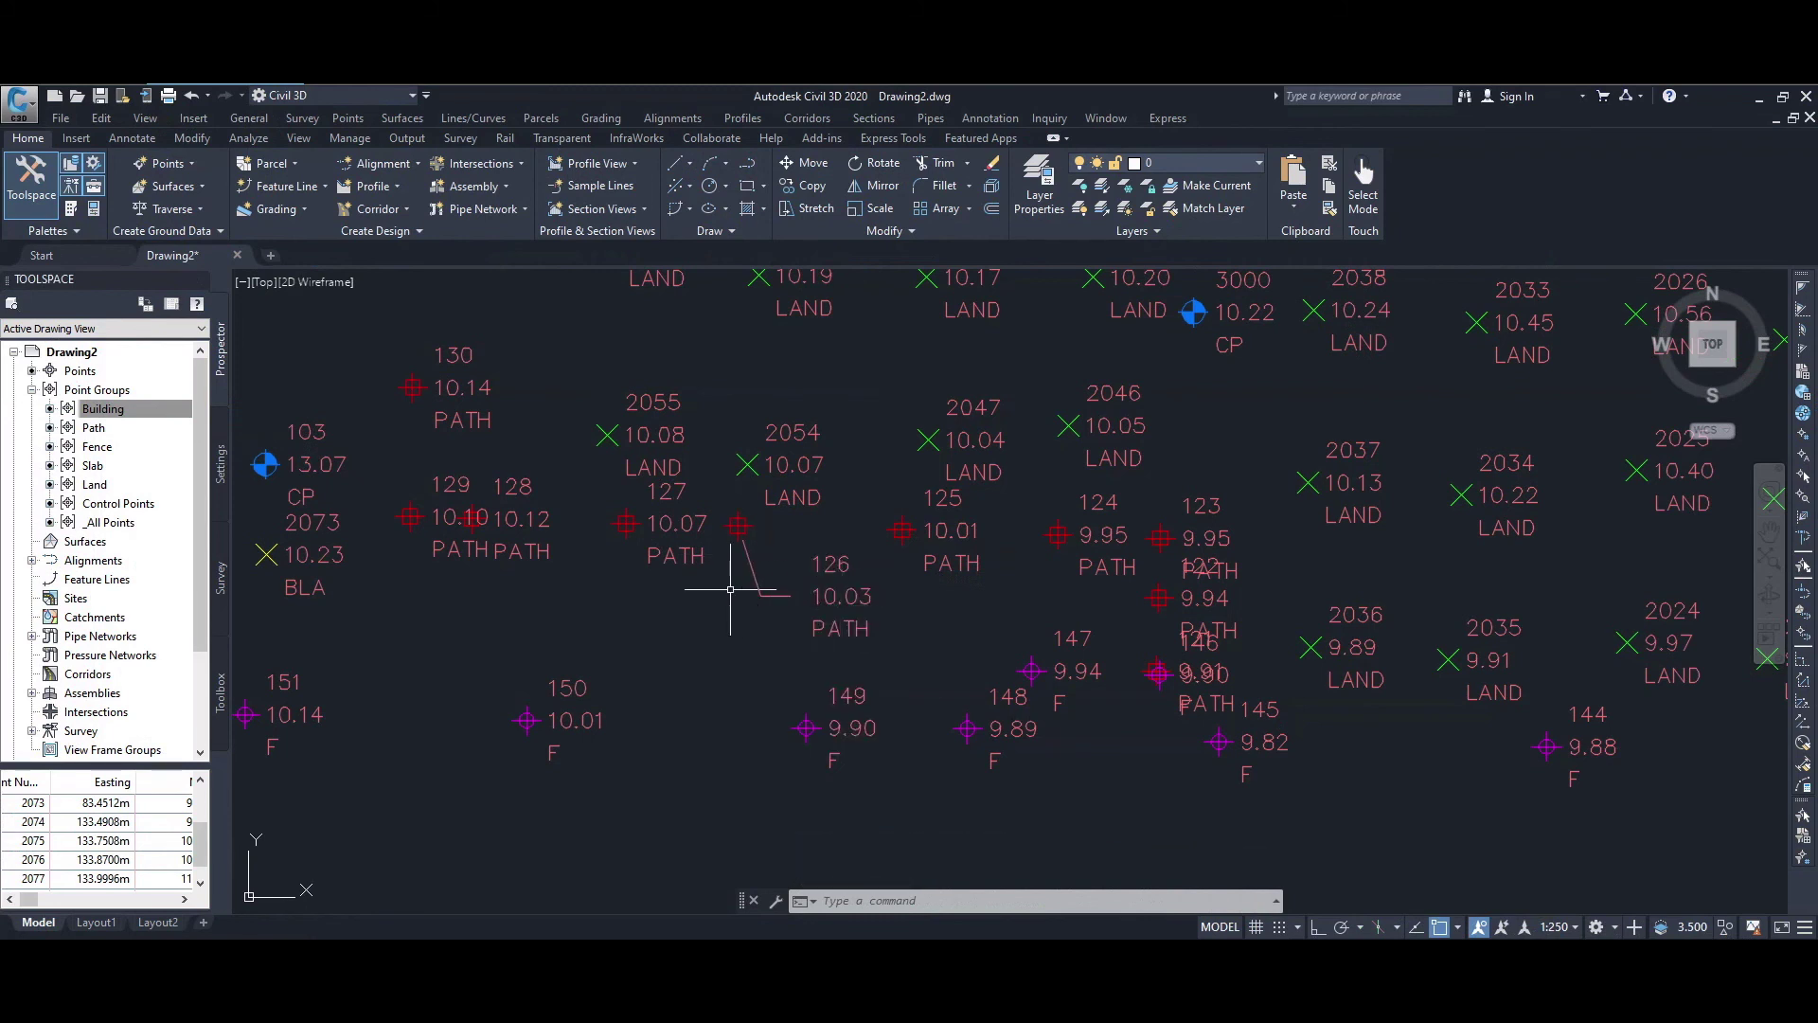
# Set the dragged-state leader arrow head size to 1.25 mm in the Building group's Point#-Elevation-Description label style and confirm the style and group
pyautogui.rightClick(103, 414)
pyautogui.click(135, 422)
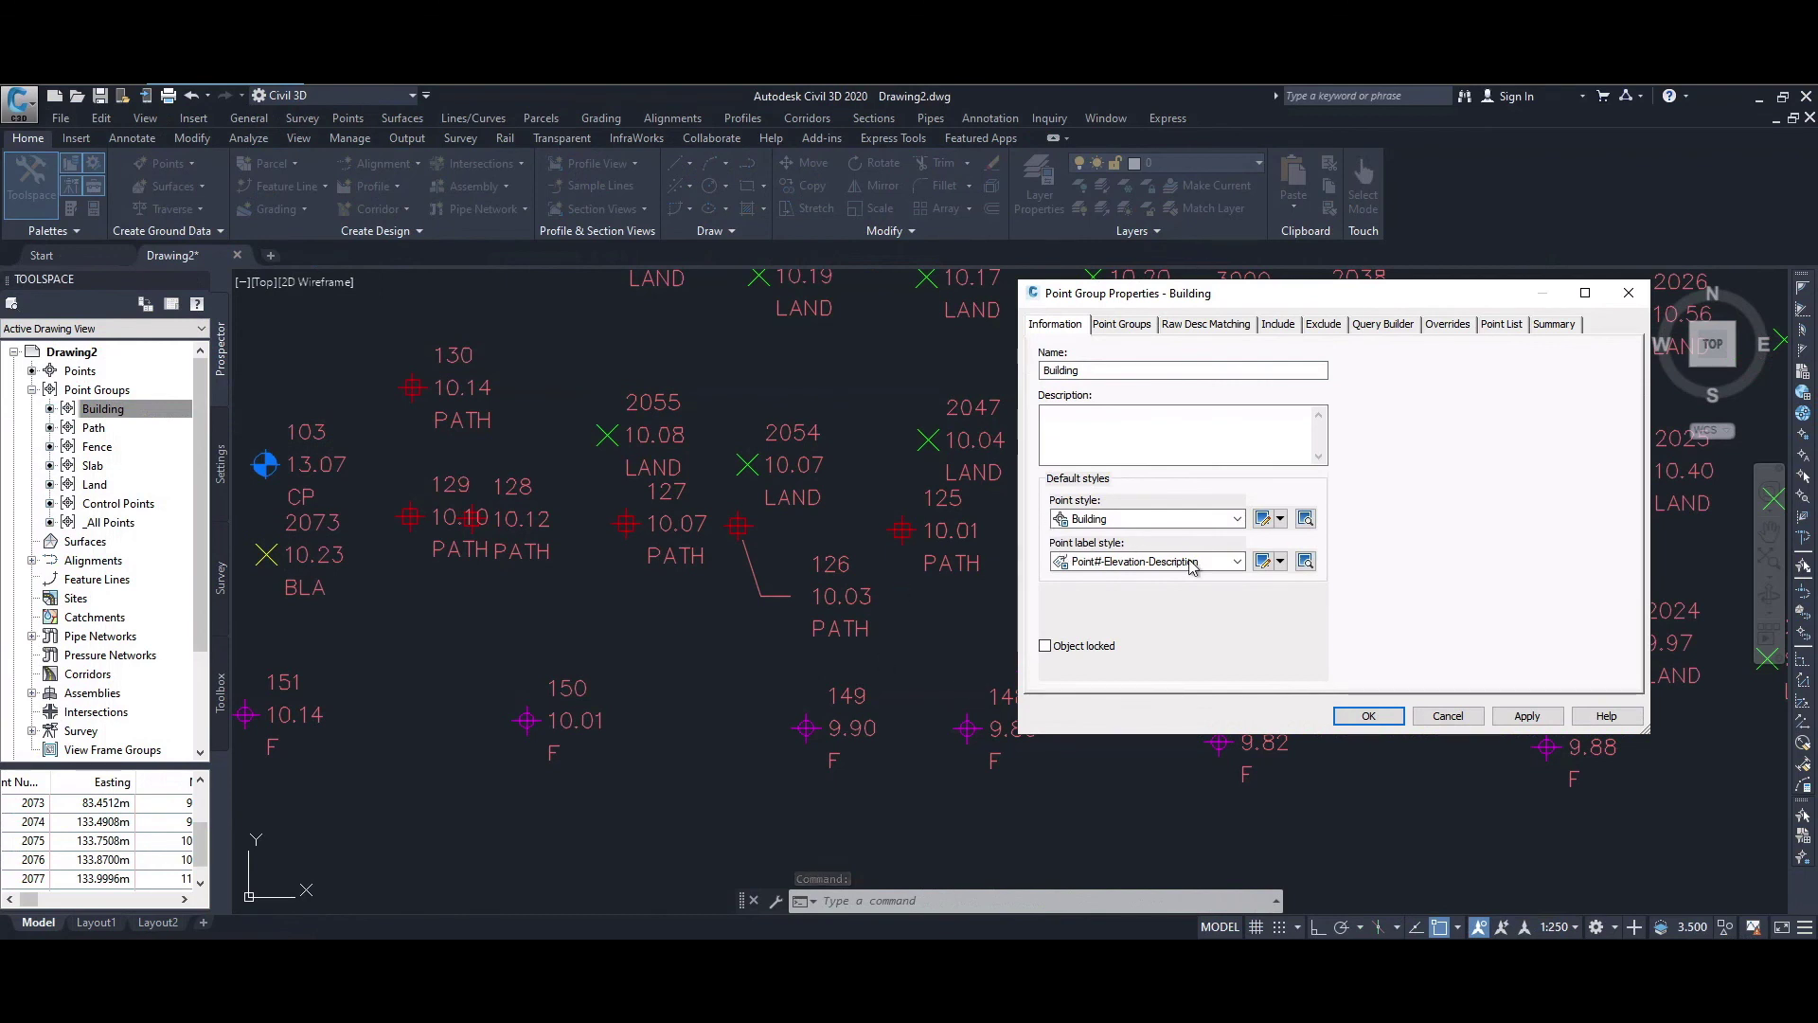
pyautogui.click(1280, 561)
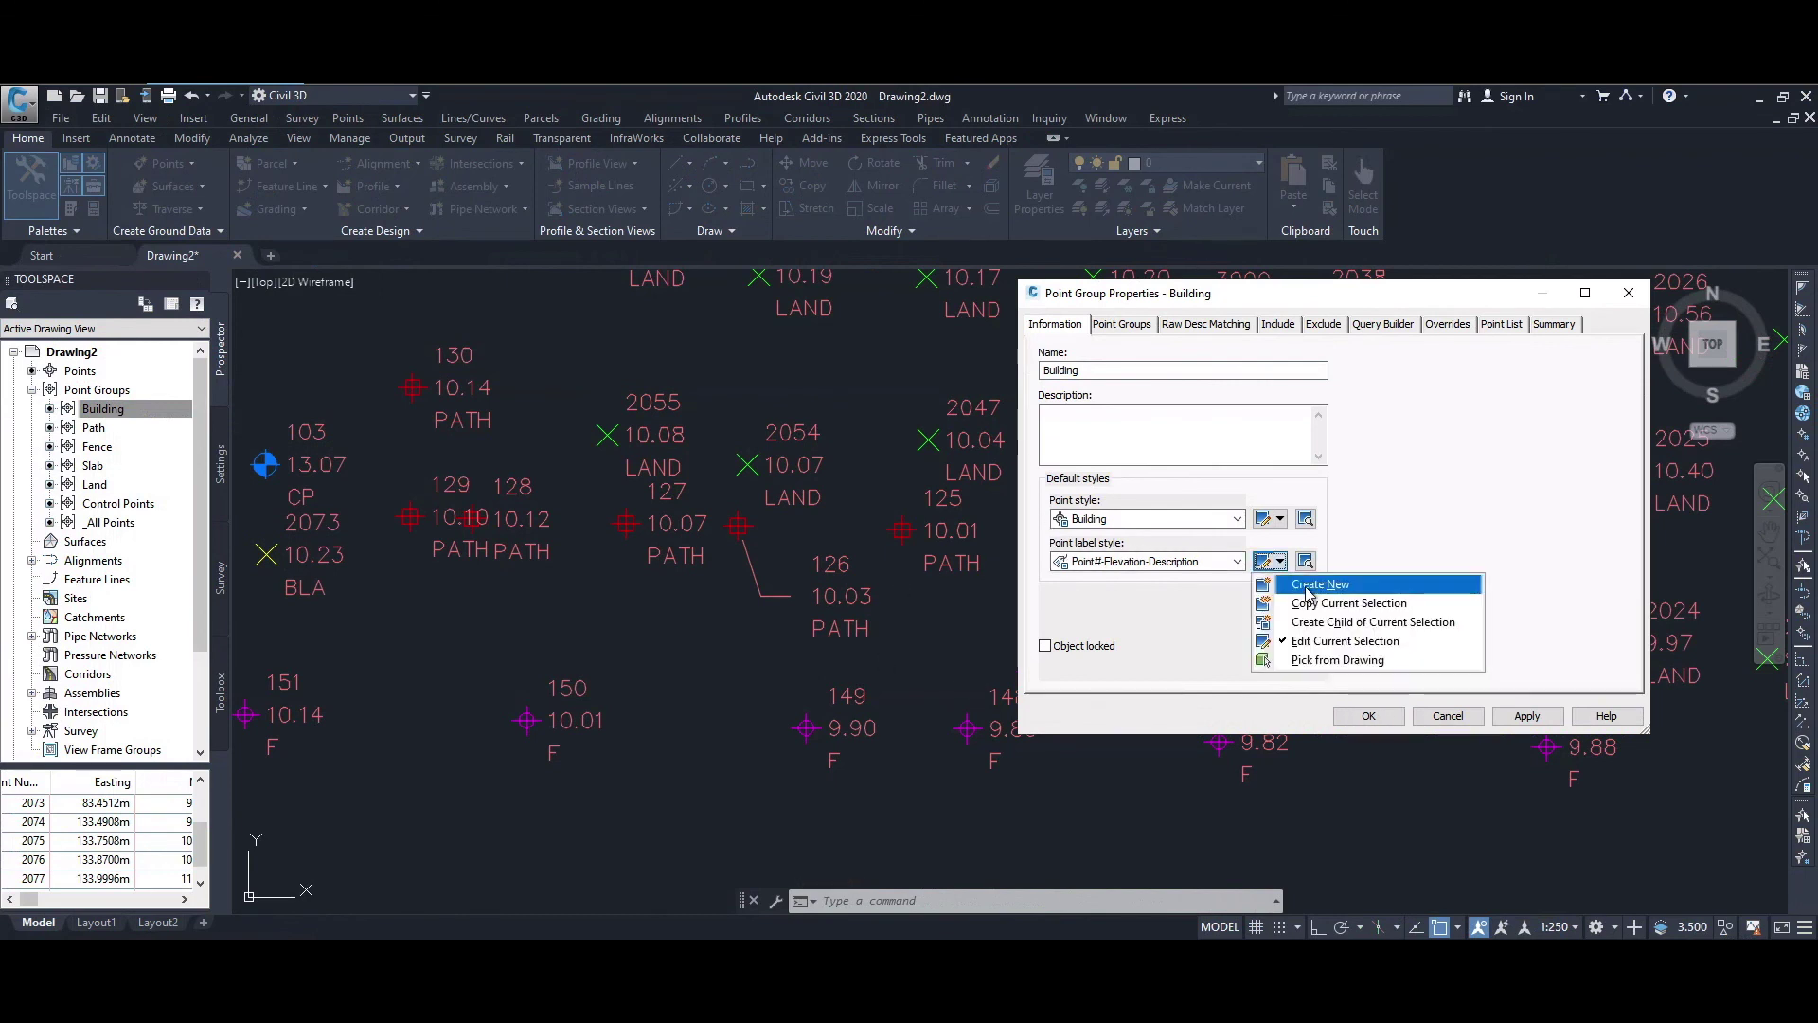
pyautogui.click(1304, 640)
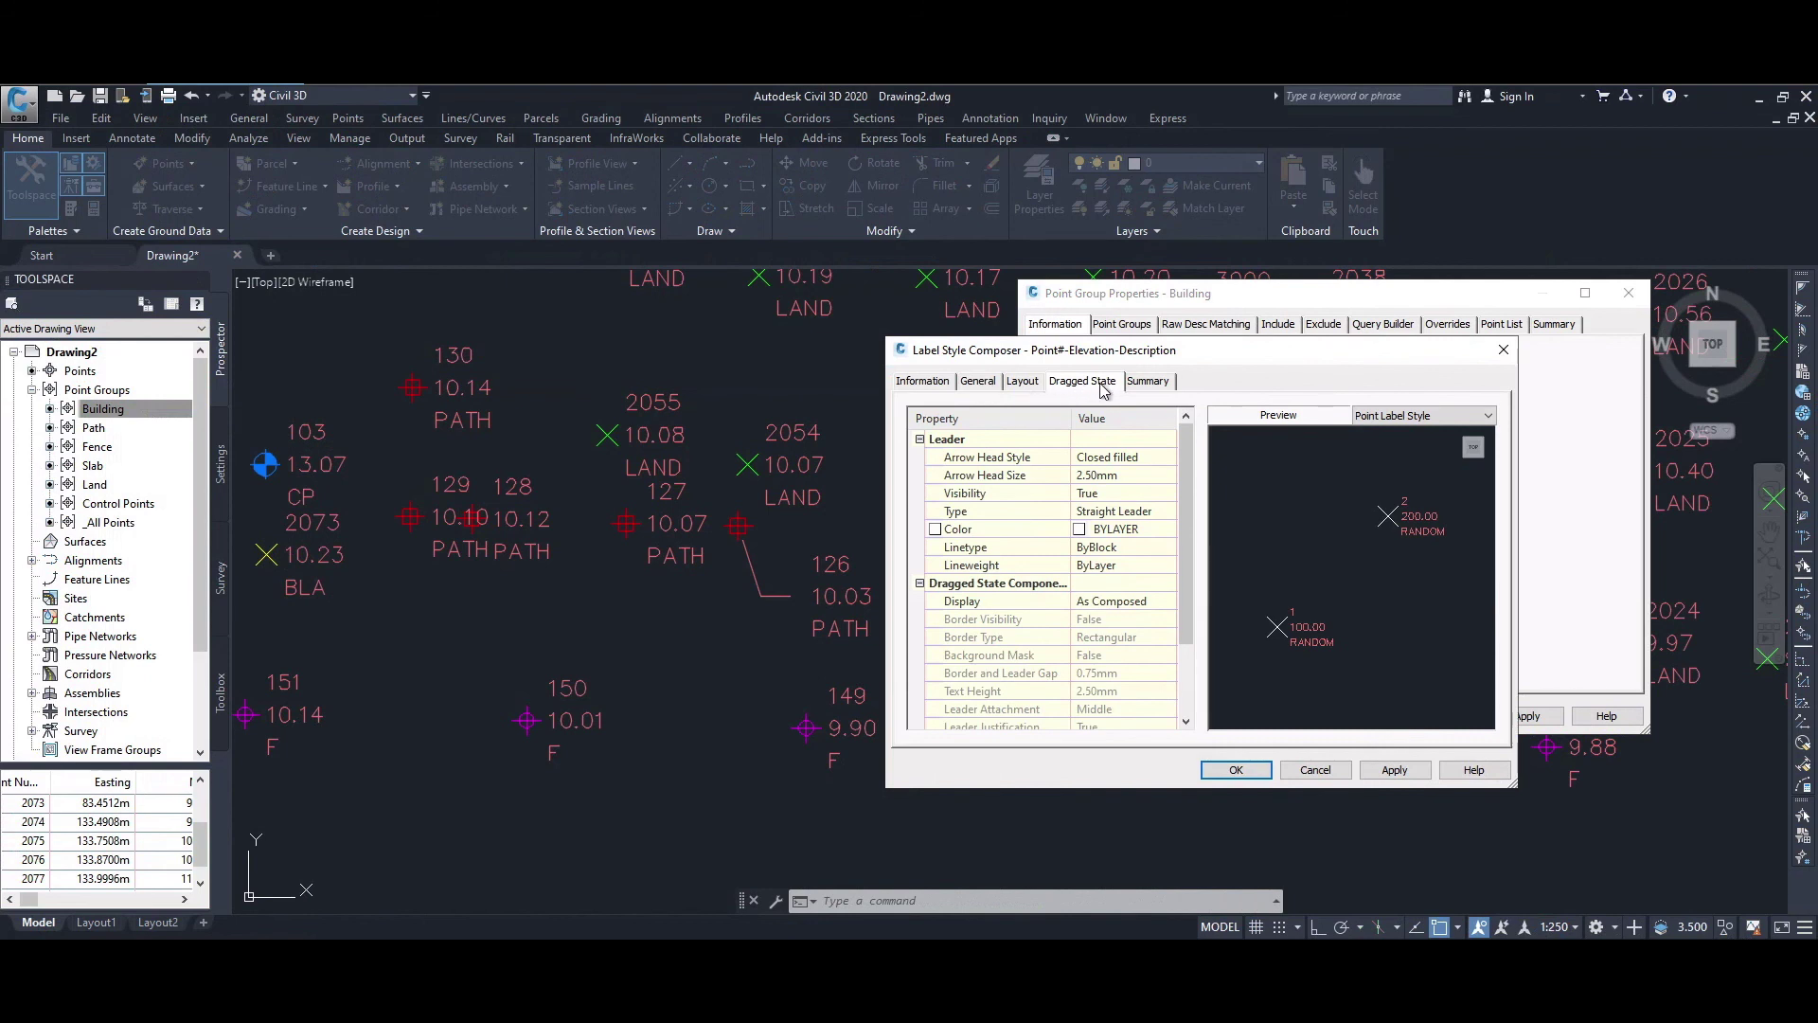
pyautogui.click(1099, 474)
pyautogui.doubleClick(1096, 474)
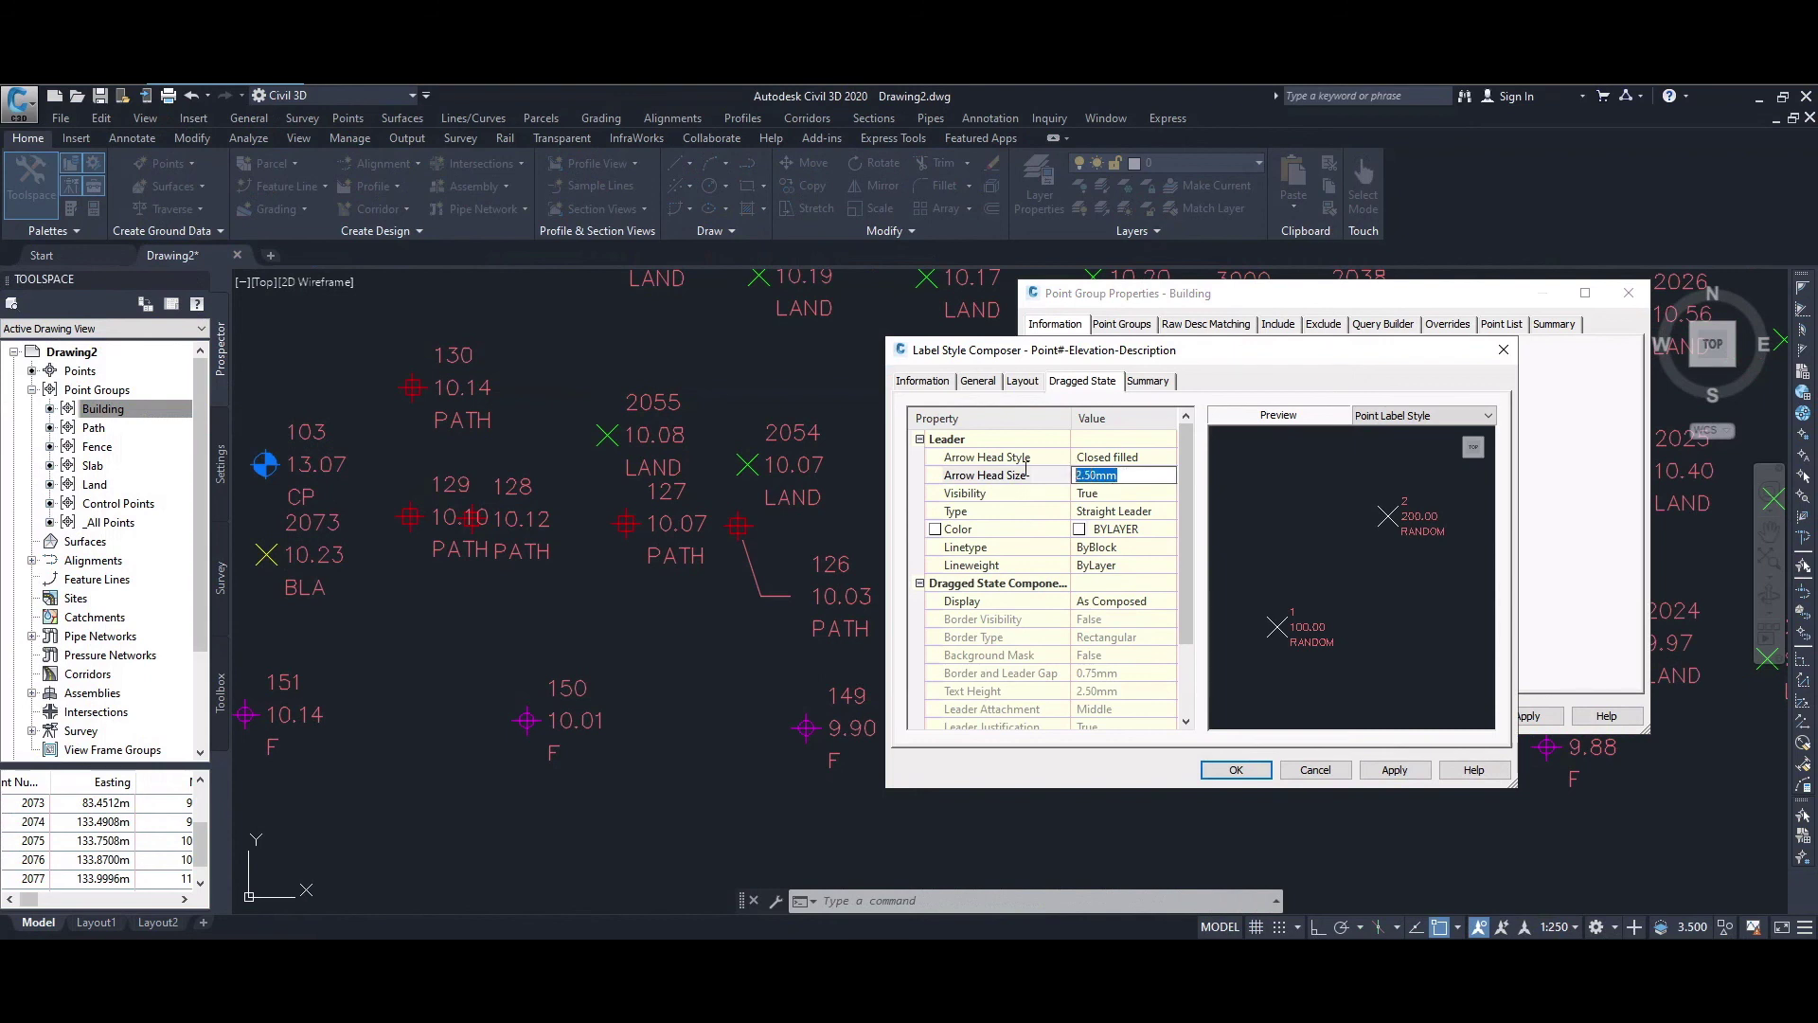
pyautogui.write('1.')
pyautogui.click(1394, 770)
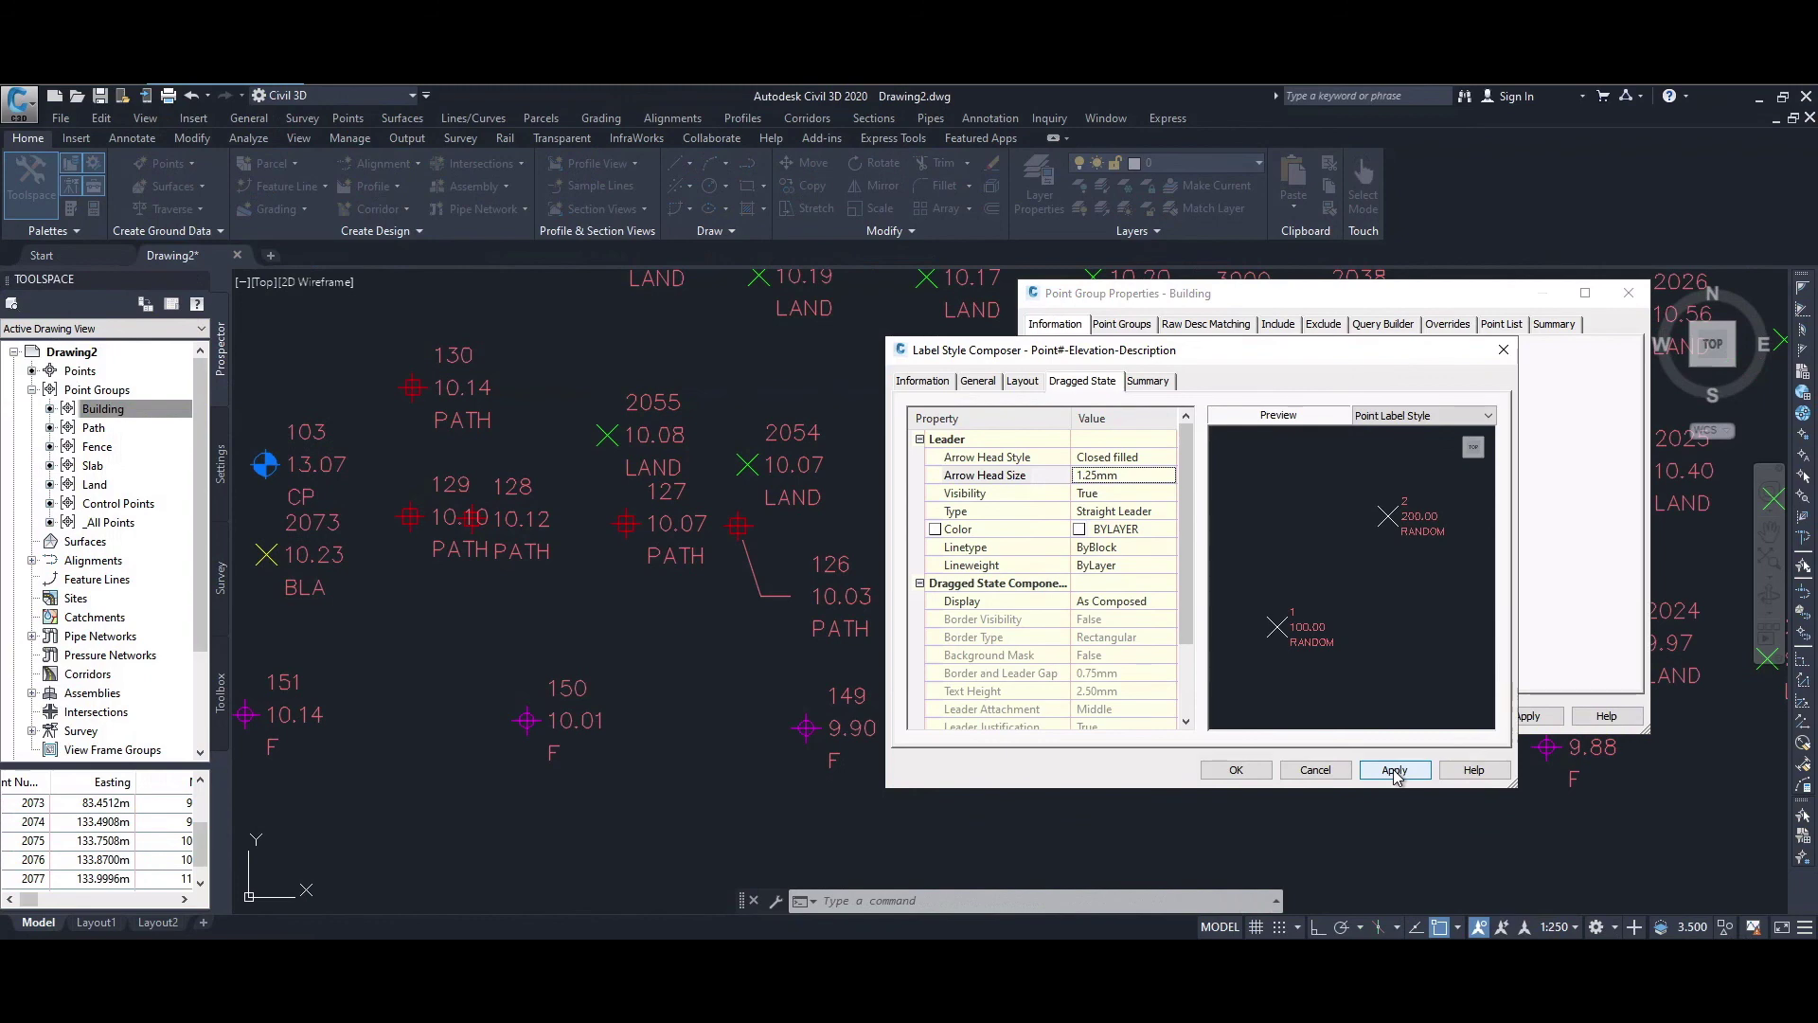
pyautogui.click(1236, 769)
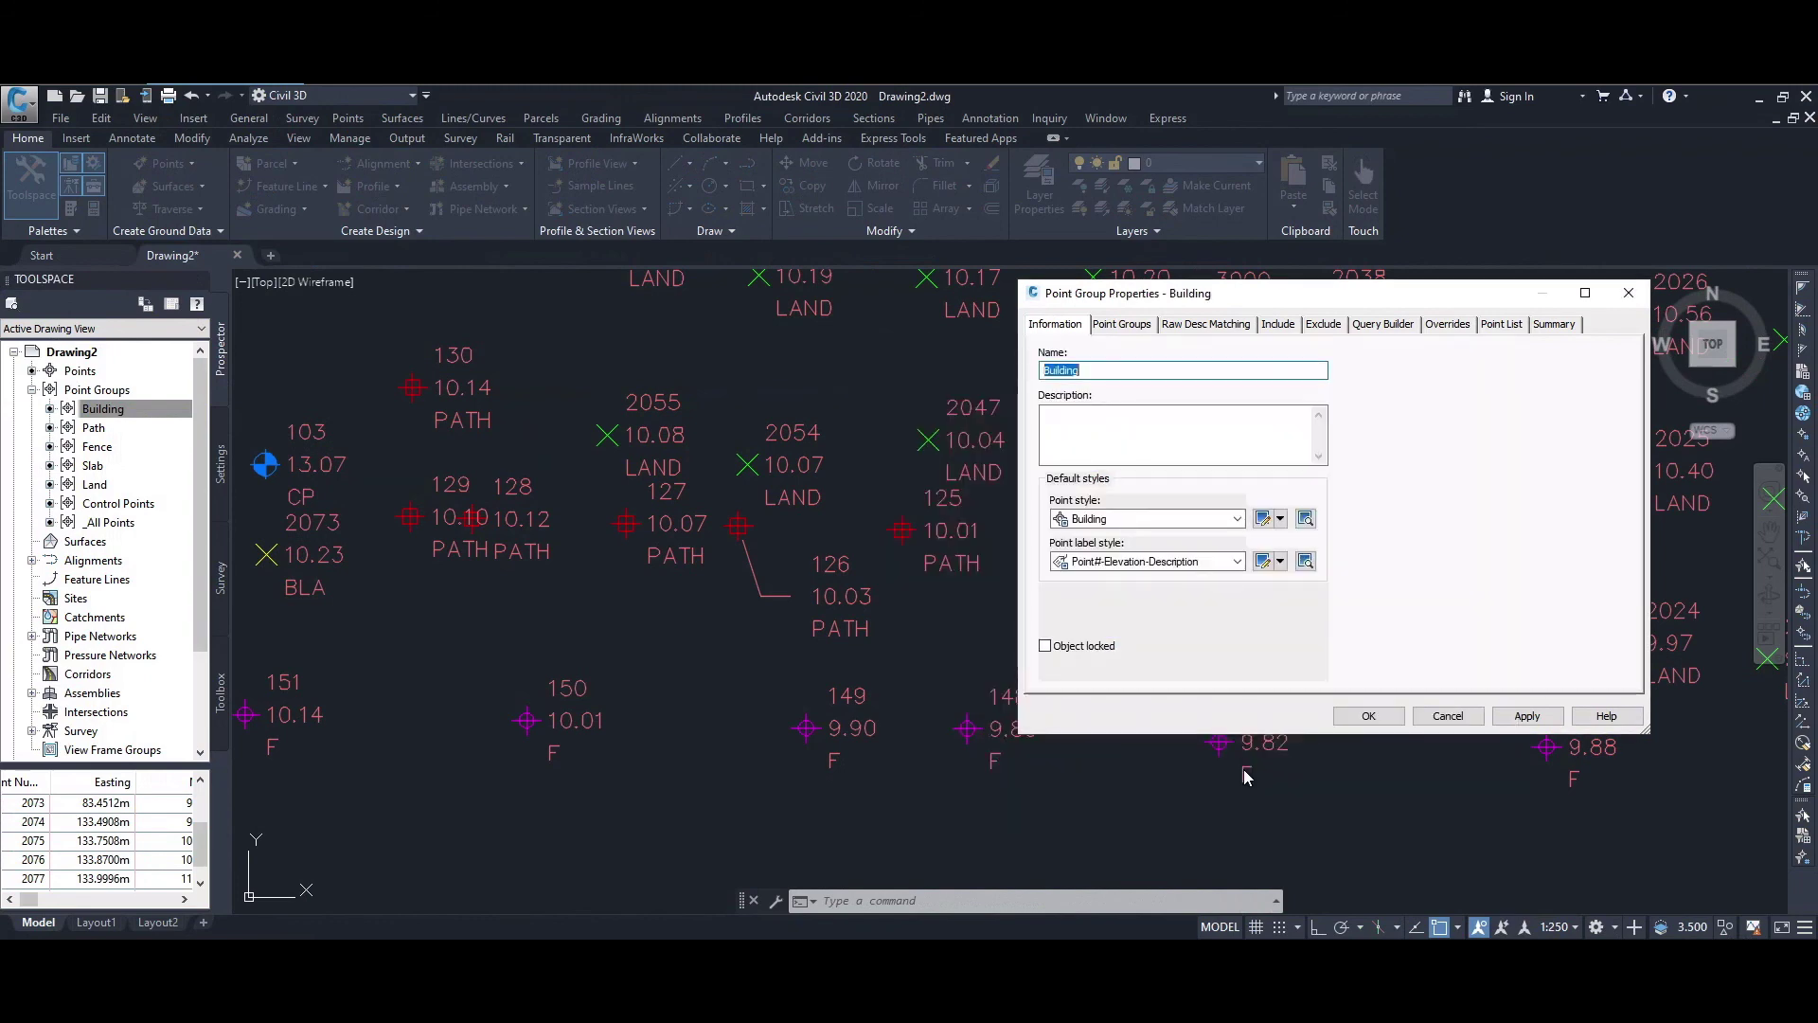
pyautogui.click(1527, 716)
pyautogui.click(1372, 719)
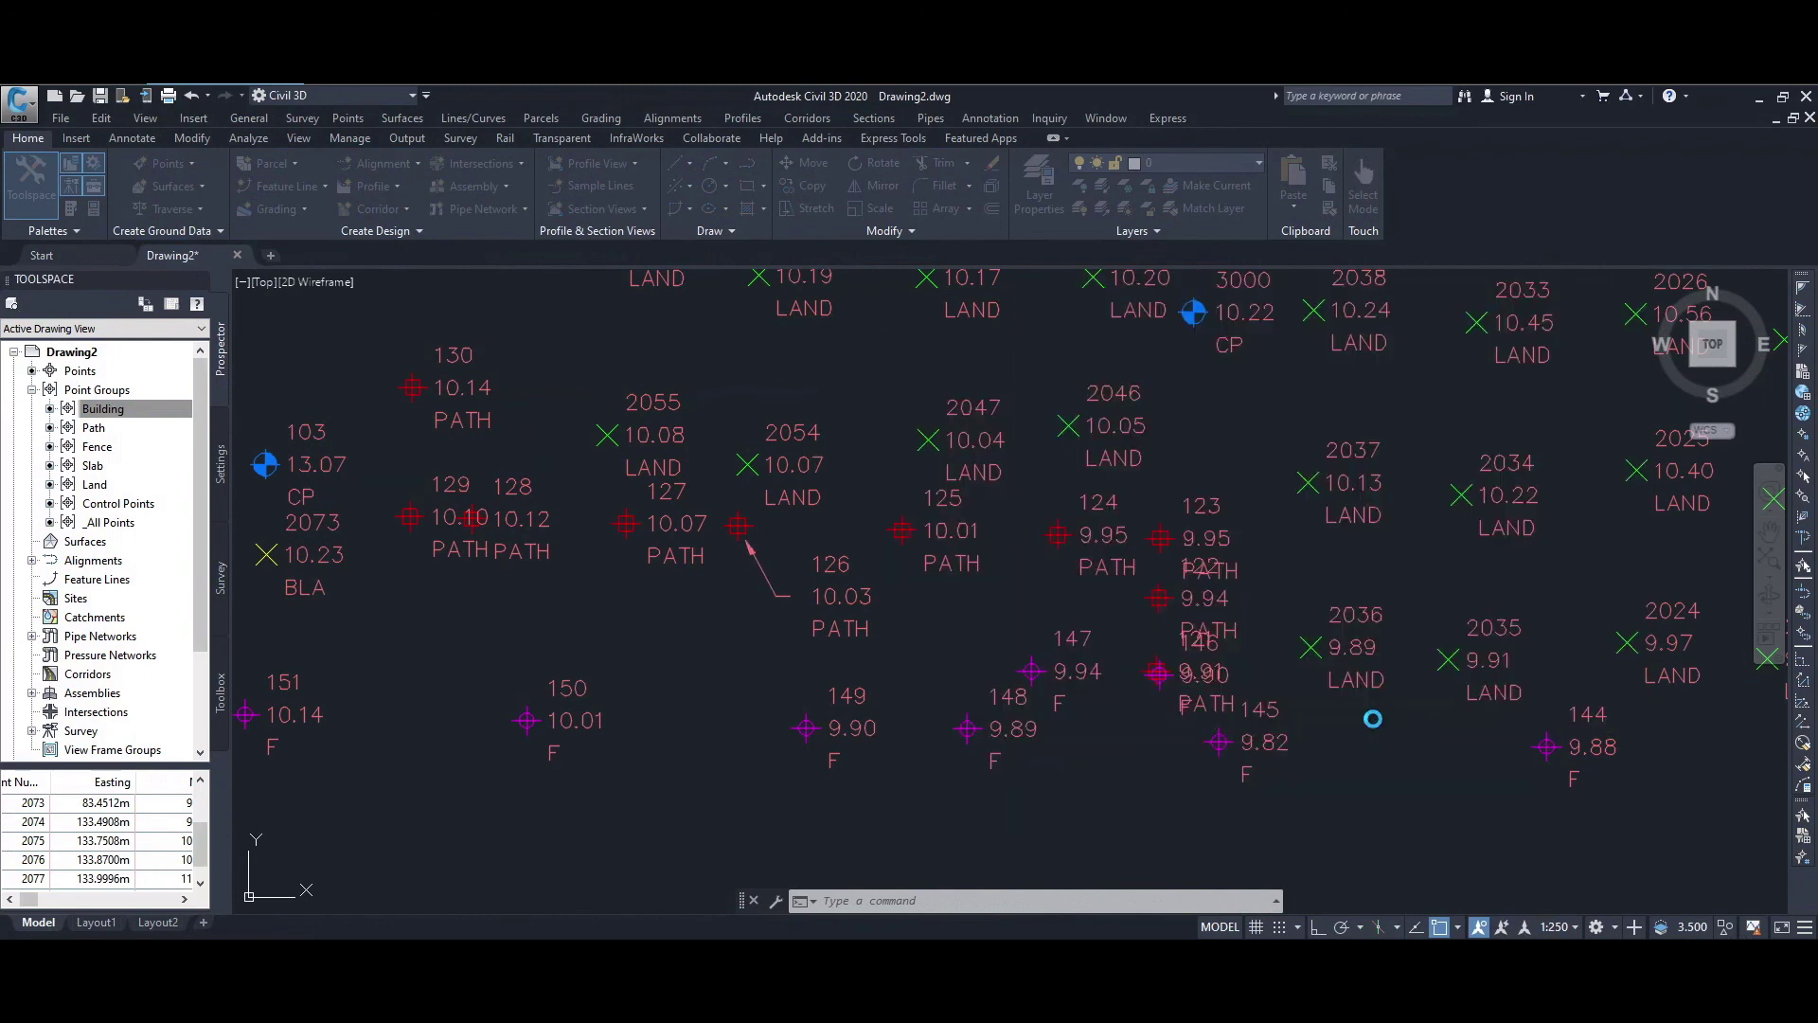